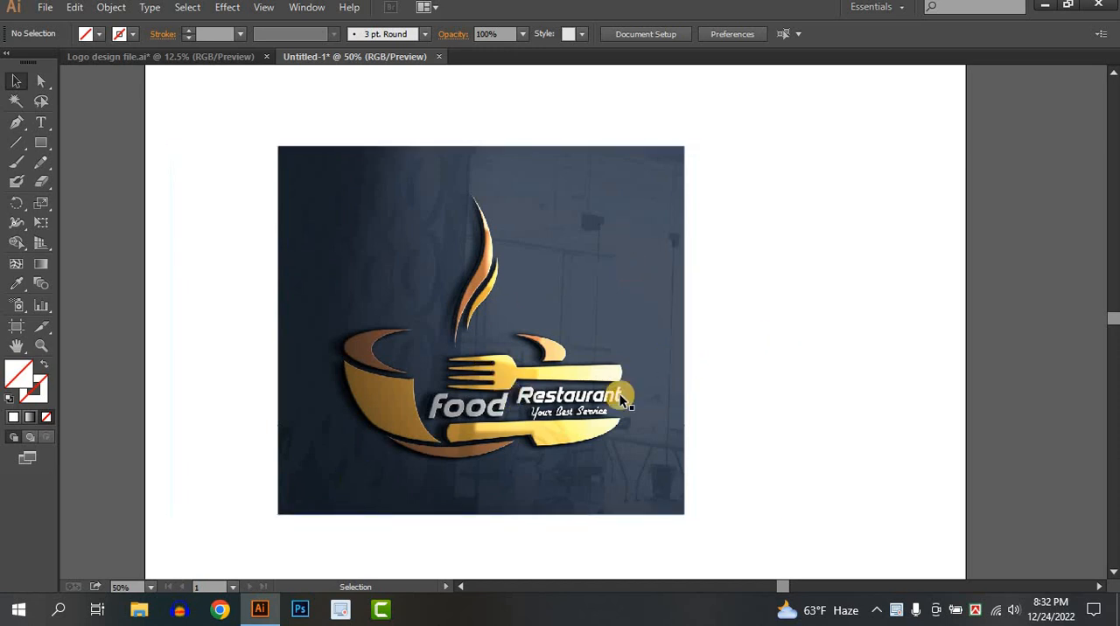
# Move the reference logo image sideways so it straddles the artboard's left edge, clearing the canvas for drawing
pyautogui.scroll(-1, 717, 406)
pyautogui.moveTo(735, 386); pyautogui.dragTo(719, 330)
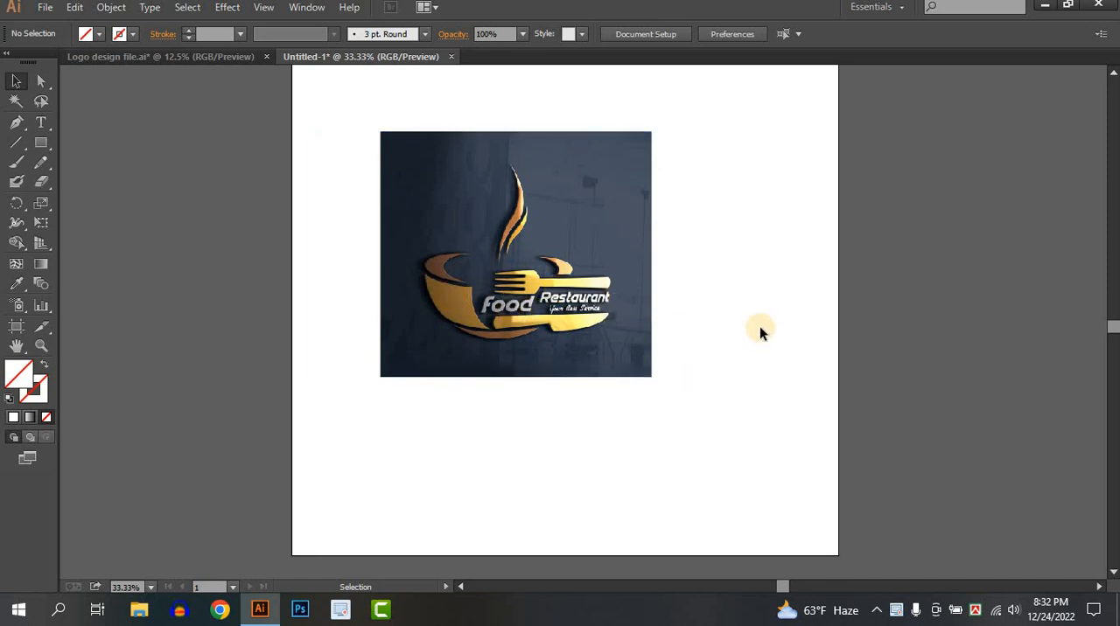
pyautogui.moveTo(571, 278); pyautogui.dragTo(299, 278)
pyautogui.click(585, 305)
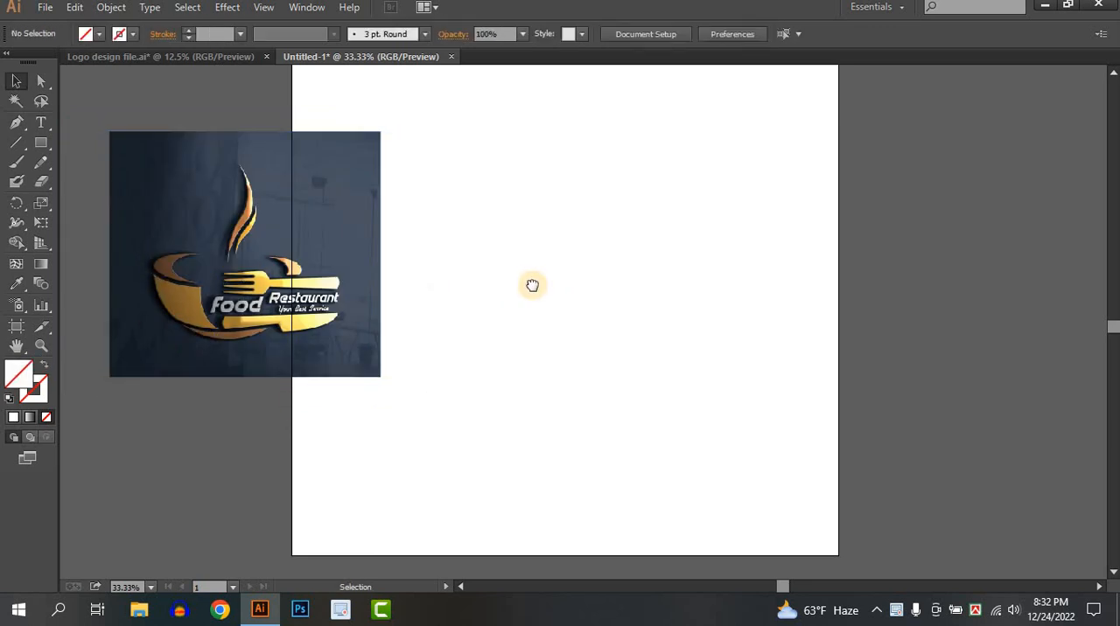
pyautogui.moveTo(535, 286); pyautogui.dragTo(503, 274)
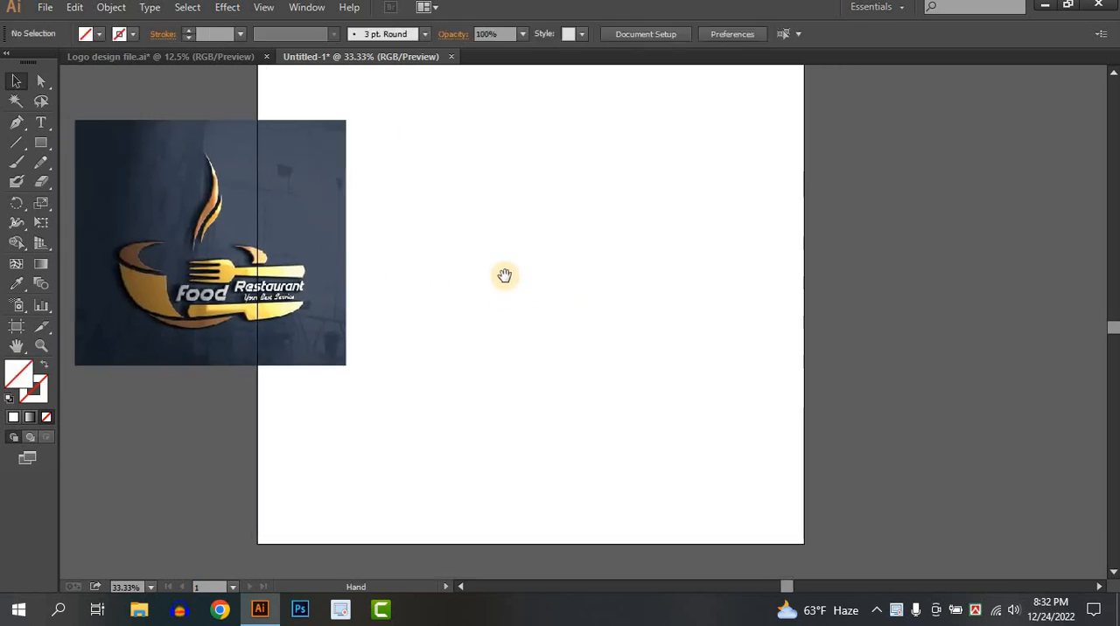
# Draw a wide, flat ellipse on the artboard beside the reference logo image
pyautogui.click(42, 132)
pyautogui.moveTo(41, 143); pyautogui.dragTo(100, 180)
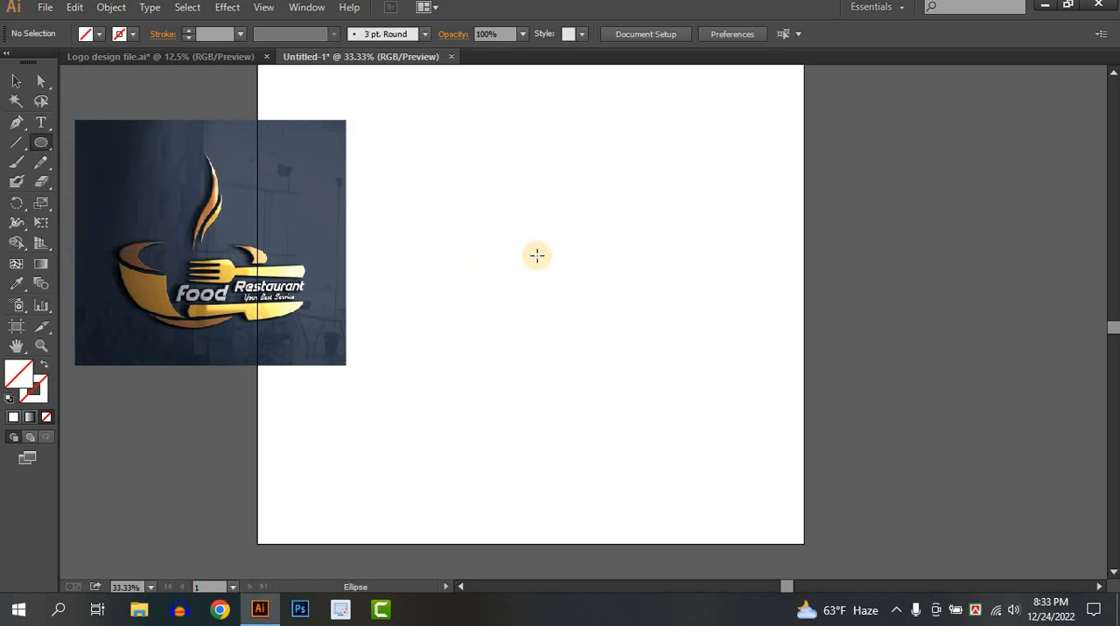
pyautogui.moveTo(426, 250); pyautogui.dragTo(709, 330)
pyautogui.click(16, 80)
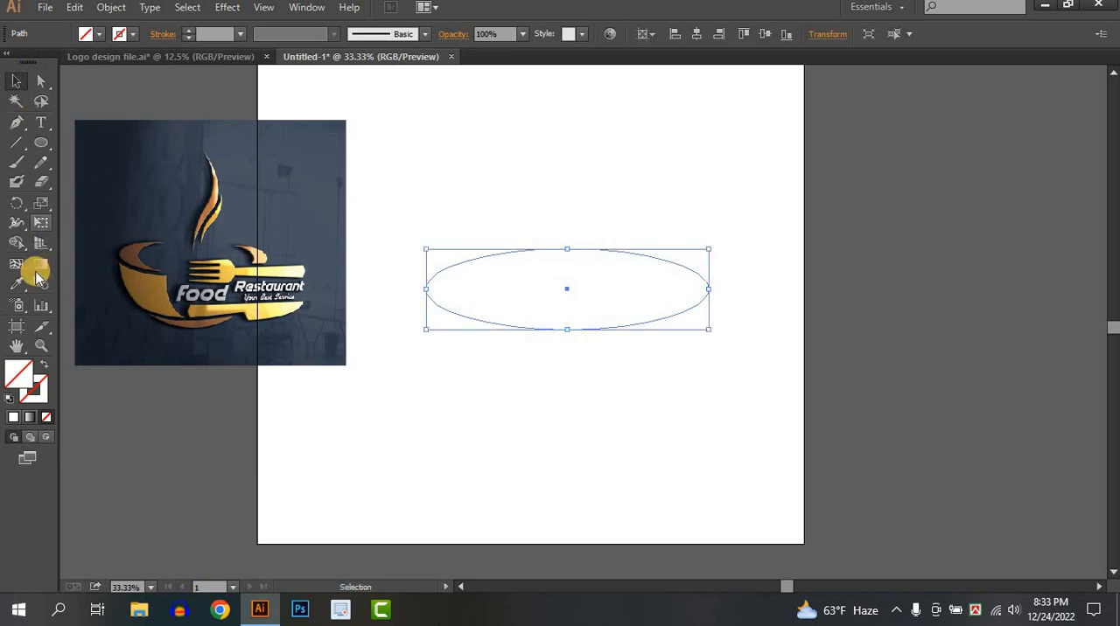
# Fill the ellipse with the brown sampled from the reference cup's rim and move it slightly up
pyautogui.click(17, 282)
pyautogui.click(132, 254)
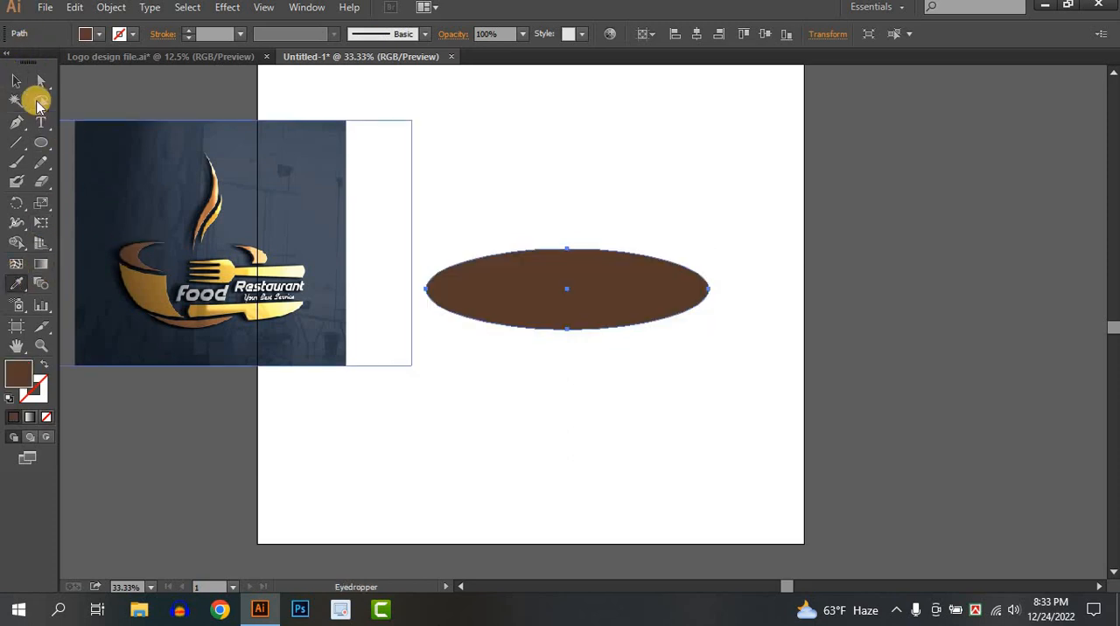
pyautogui.click(15, 80)
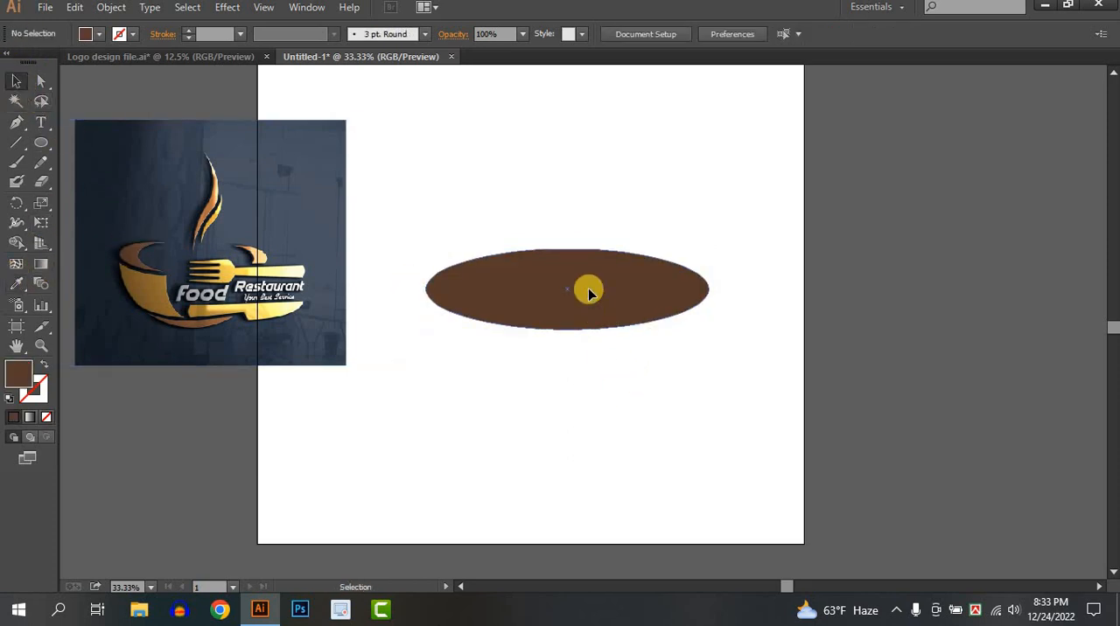
pyautogui.moveTo(587, 290); pyautogui.dragTo(576, 261)
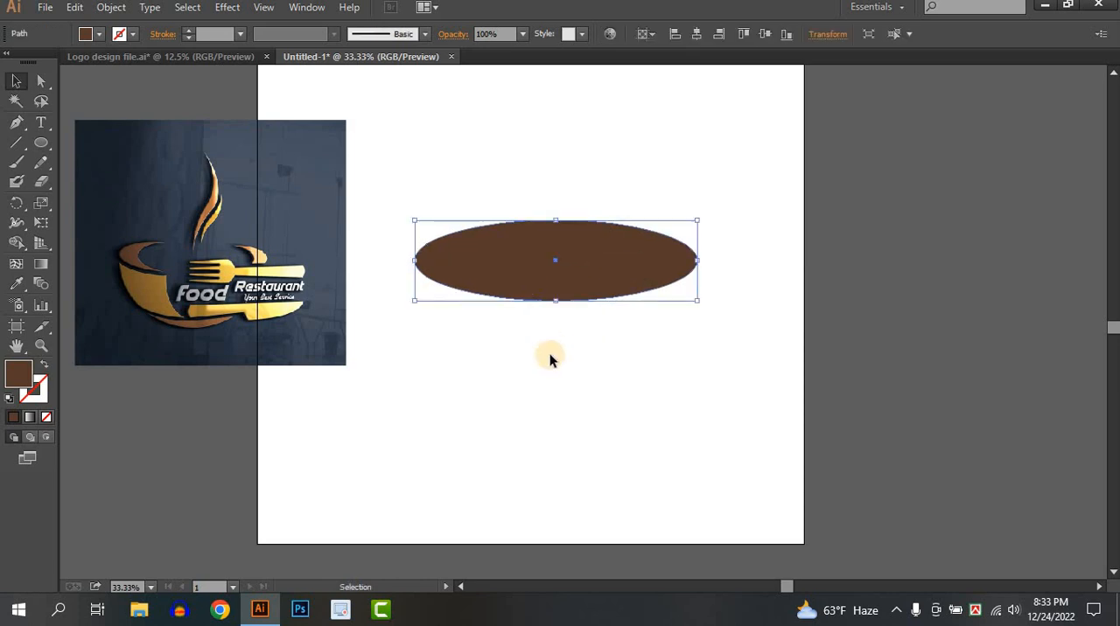
# Duplicate the brown ellipse in place and narrow the copy from both ends, keeping it inside the original's width
pyautogui.click(550, 354)
pyautogui.click(500, 288)
pyautogui.hotkey('ctrl', 'c')
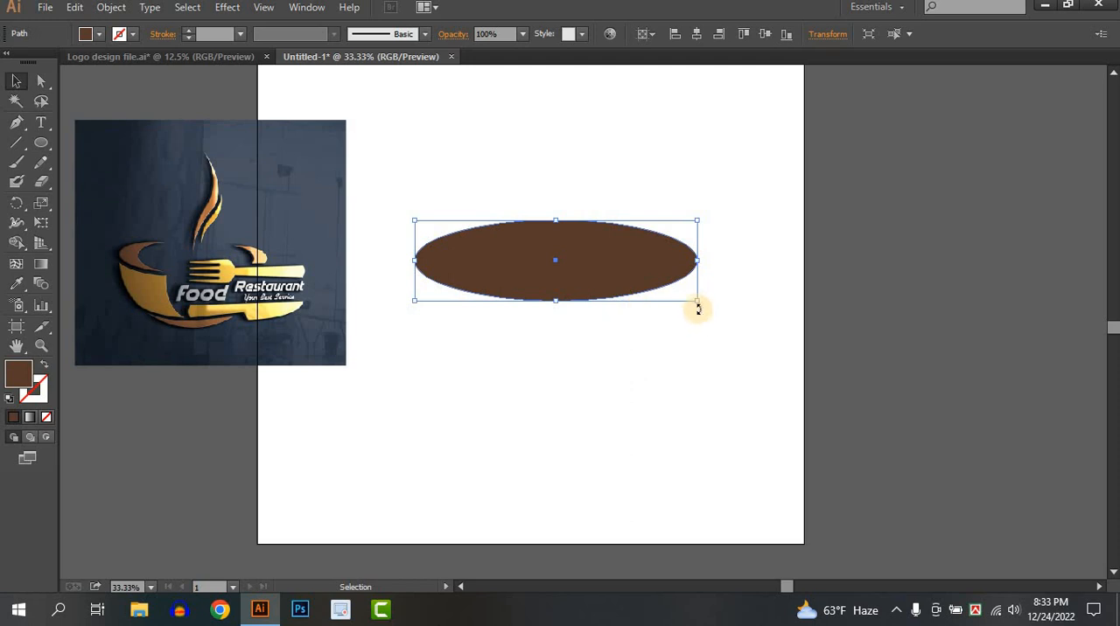
pyautogui.moveTo(700, 303); pyautogui.dragTo(678, 301)
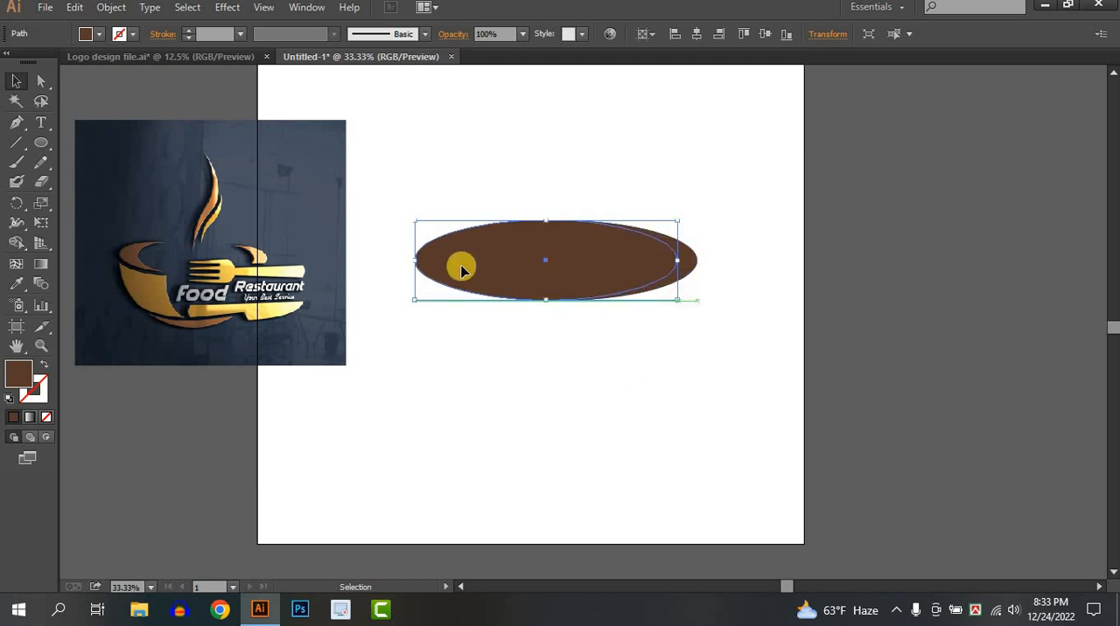
pyautogui.moveTo(416, 263); pyautogui.dragTo(440, 263)
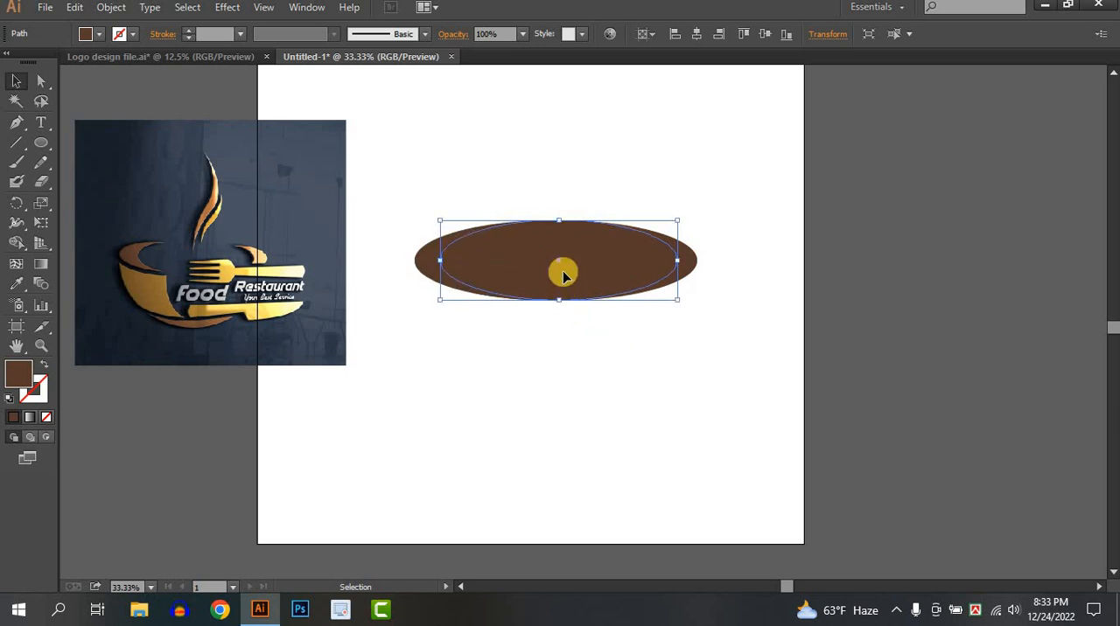
pyautogui.moveTo(563, 277); pyautogui.dragTo(582, 210)
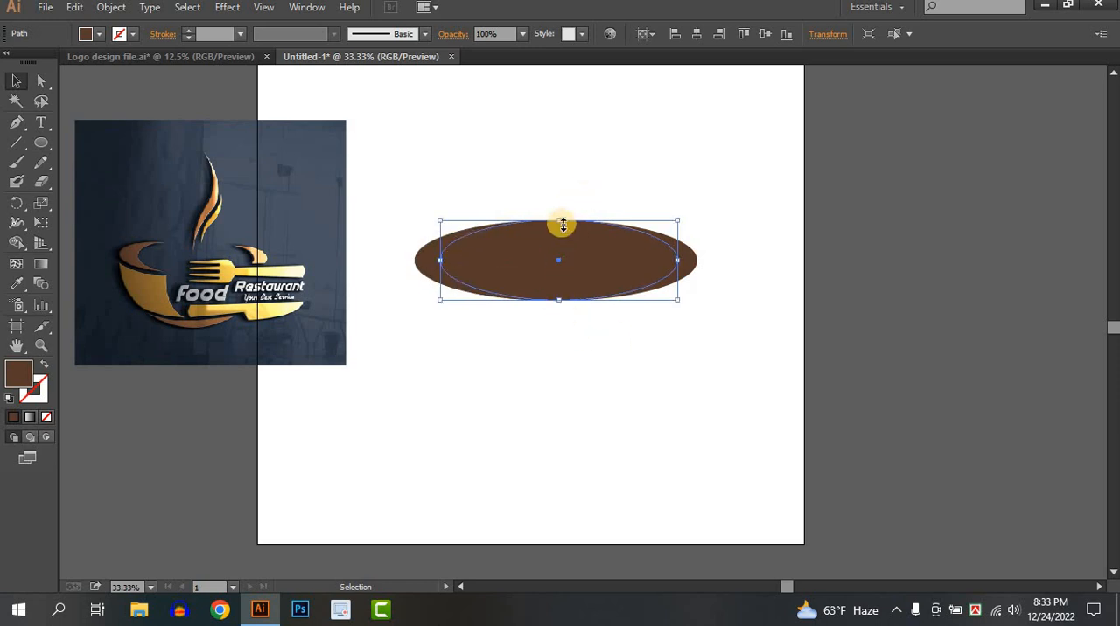
# Stretch the narrower ellipse vertically so it slightly overshoots the wide ellipse above and below, and select both
pyautogui.scroll(4, 562, 225)
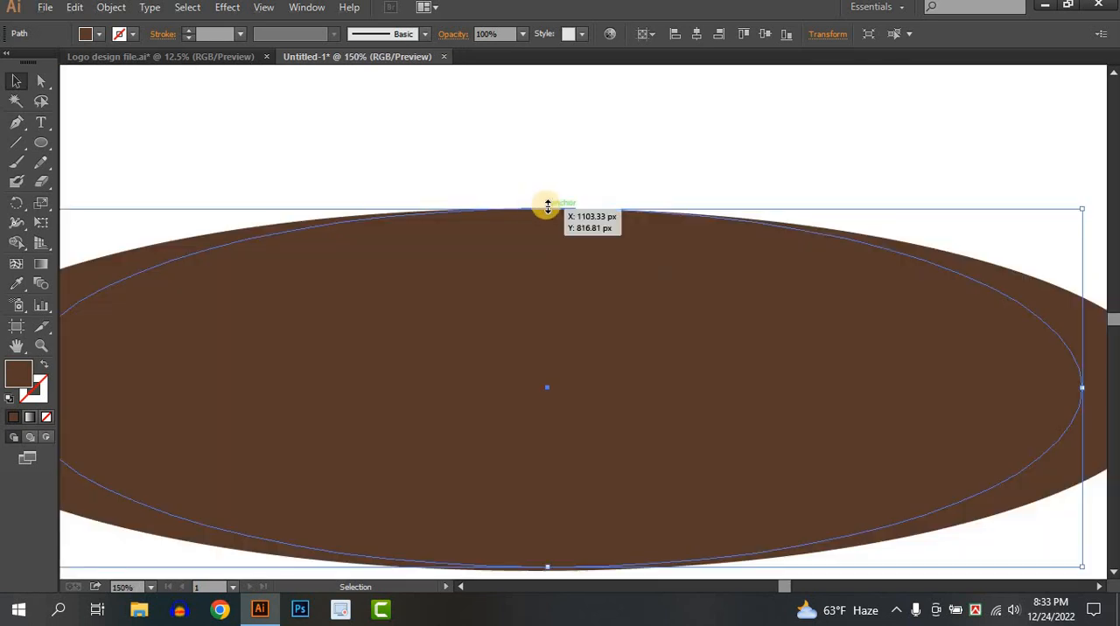
pyautogui.moveTo(547, 206); pyautogui.dragTo(548, 192)
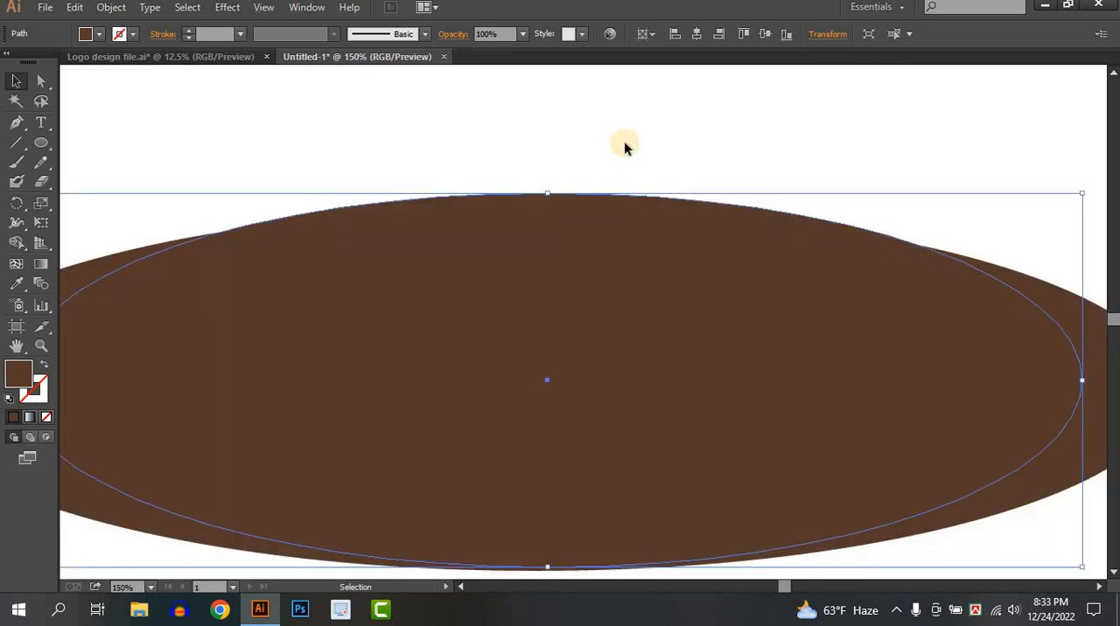
pyautogui.scroll(-2, 624, 142)
pyautogui.scroll(-1, 555, 356)
pyautogui.scroll(-1, 555, 356)
pyautogui.moveTo(567, 353); pyautogui.dragTo(696, 309)
pyautogui.click(727, 426)
pyautogui.moveTo(712, 364); pyautogui.dragTo(712, 375)
pyautogui.moveTo(710, 324); pyautogui.dragTo(710, 295)
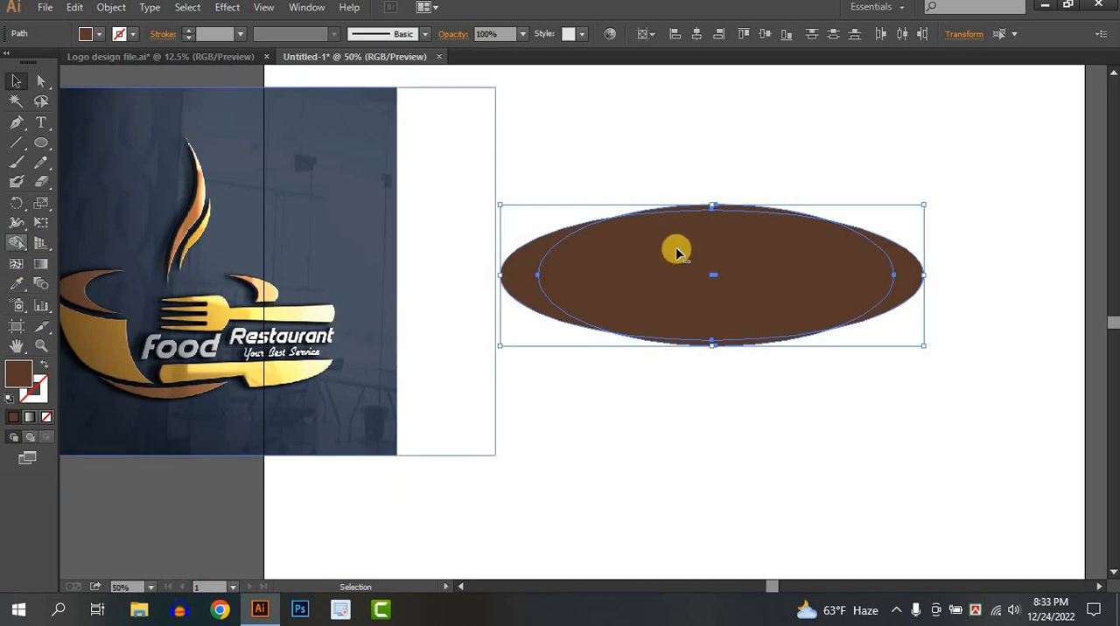
# Remove the overlapping middle of the two ellipses with the Shape Builder tool, leaving a crescent at each end
pyautogui.hotkey('shift', 'm')
pyautogui.moveTo(710, 199); pyautogui.dragTo(714, 355)
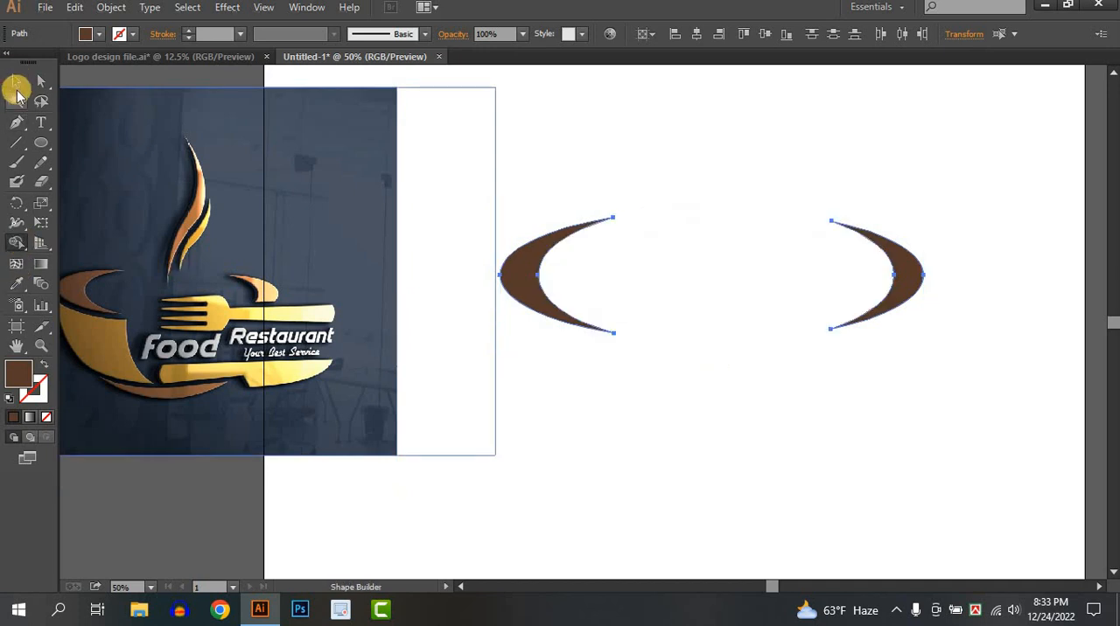
pyautogui.click(17, 87)
pyautogui.click(658, 410)
# Select both brown crescents together and reduce their height slightly from the lower edge
pyautogui.moveTo(619, 450); pyautogui.dragTo(716, 422)
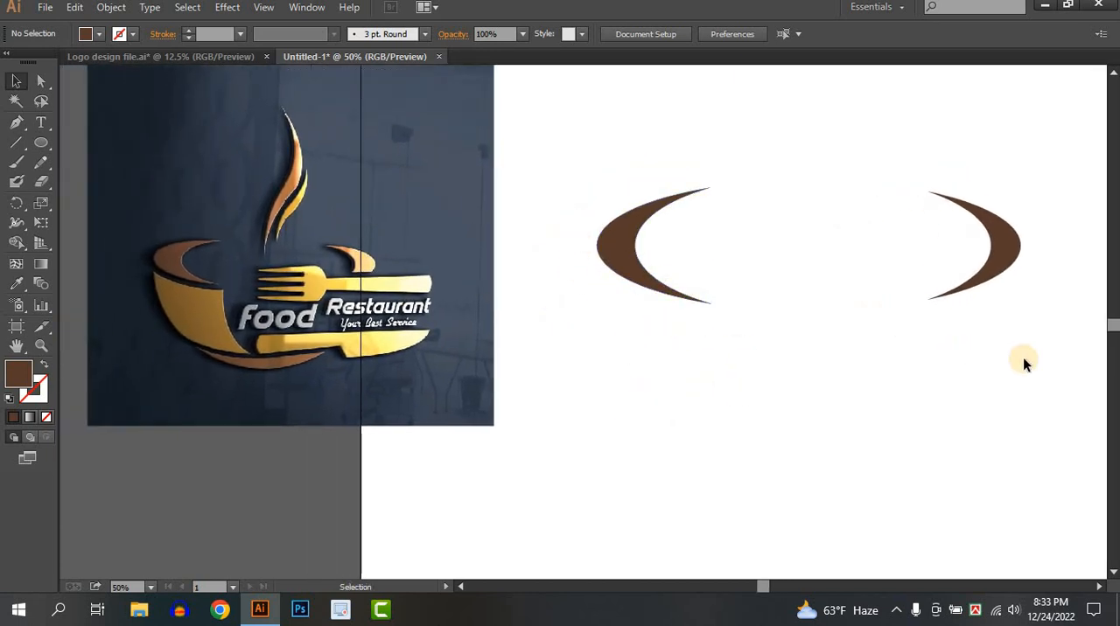
pyautogui.moveTo(1025, 360); pyautogui.dragTo(648, 259)
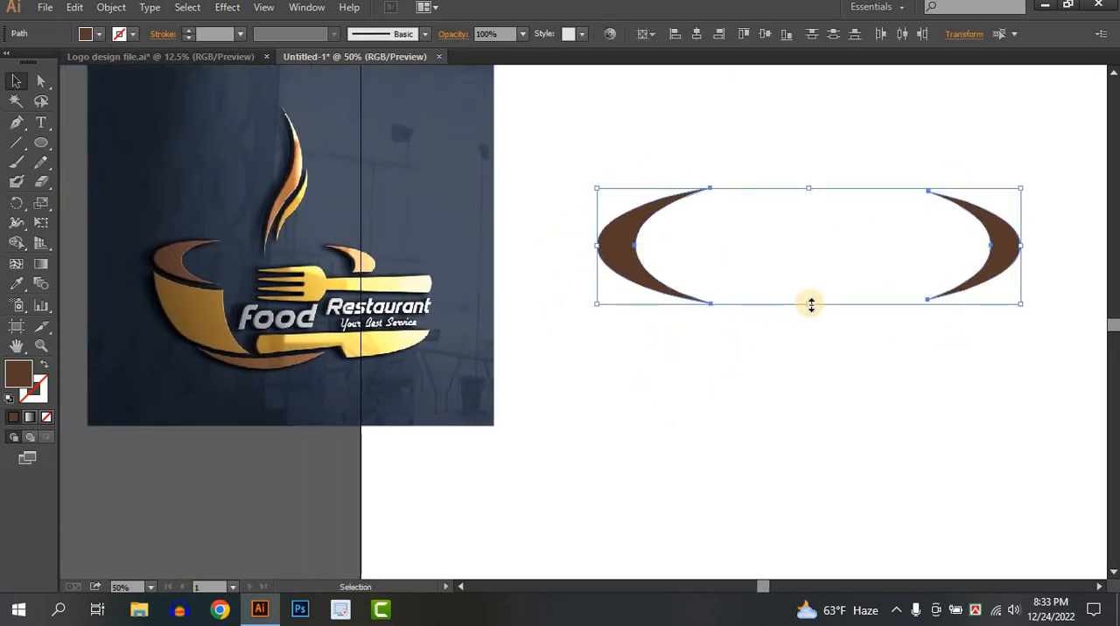
pyautogui.moveTo(811, 304); pyautogui.dragTo(809, 284)
pyautogui.click(801, 336)
pyautogui.press('space')
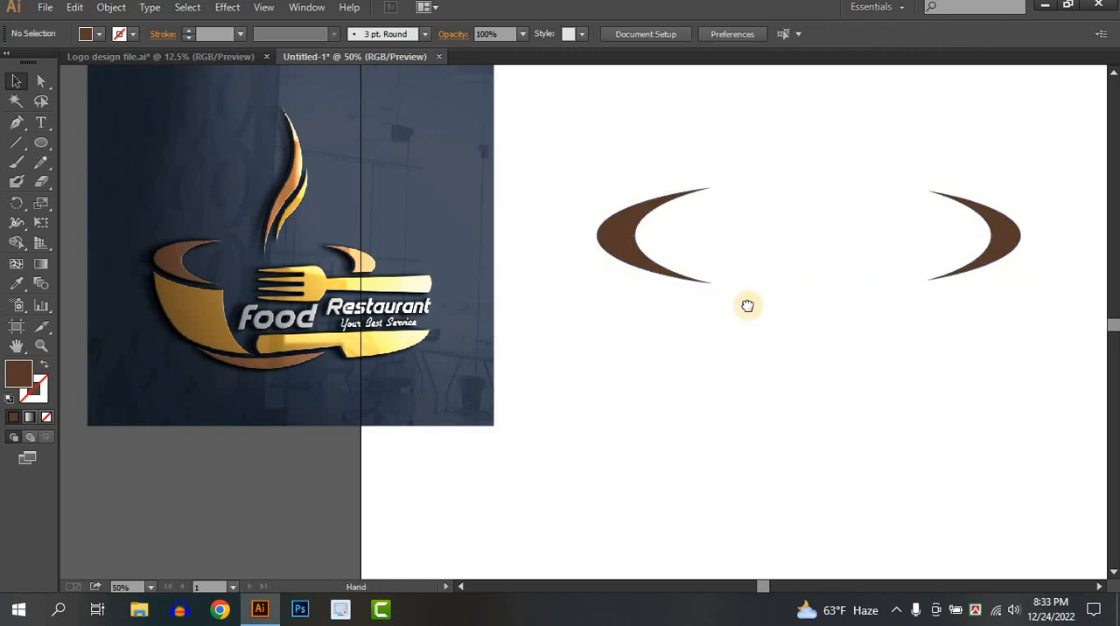
pyautogui.moveTo(747, 307); pyautogui.dragTo(728, 276)
pyautogui.click(42, 143)
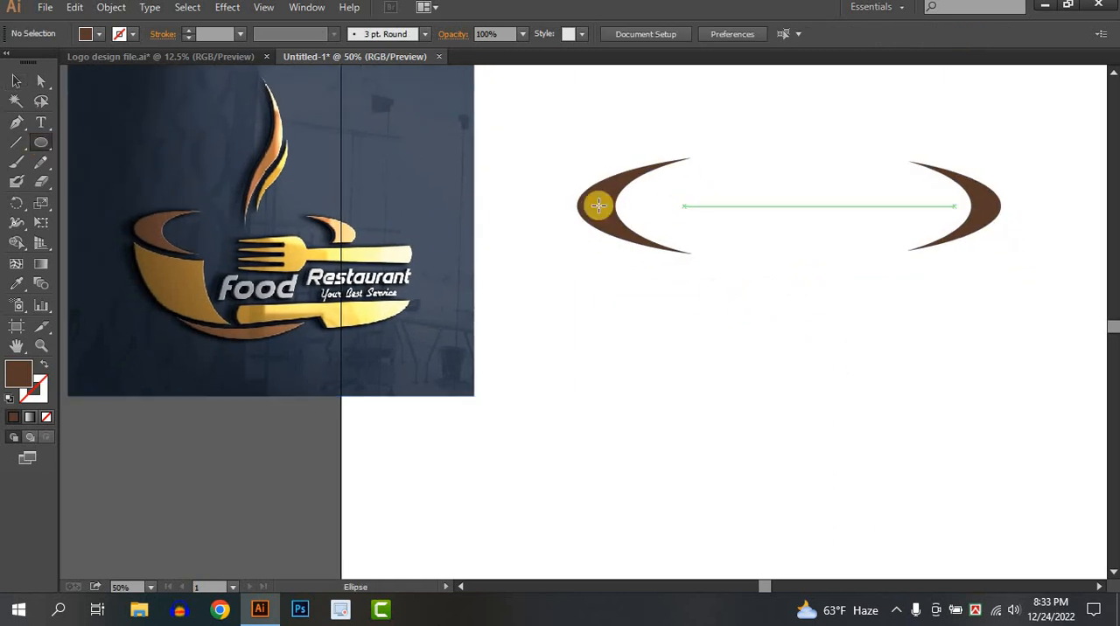
pyautogui.moveTo(580, 198); pyautogui.dragTo(963, 433)
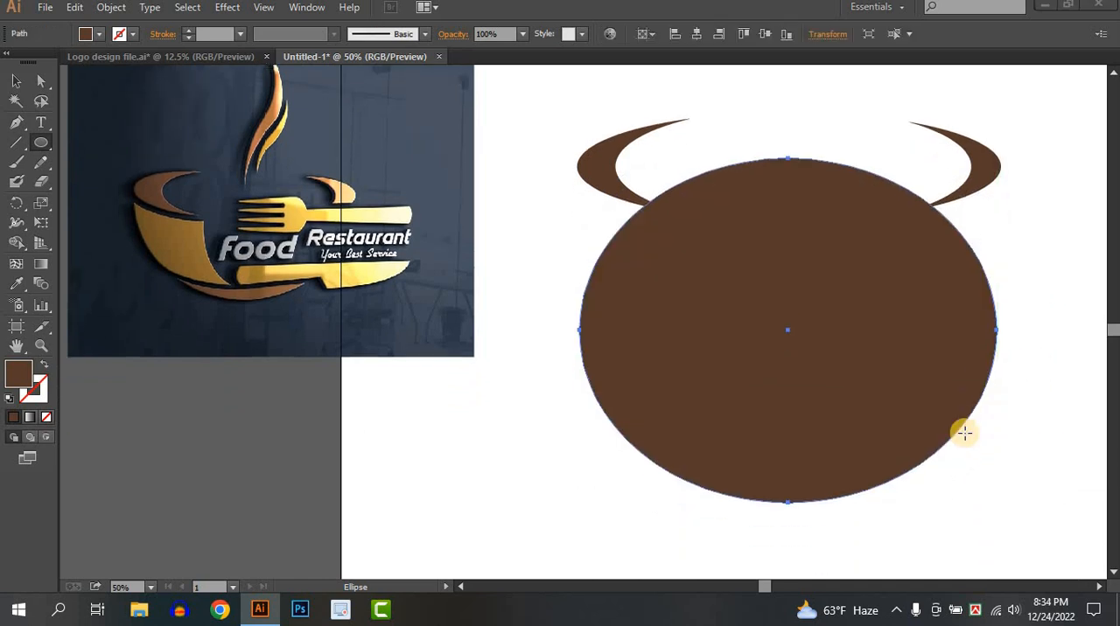
pyautogui.press('super')
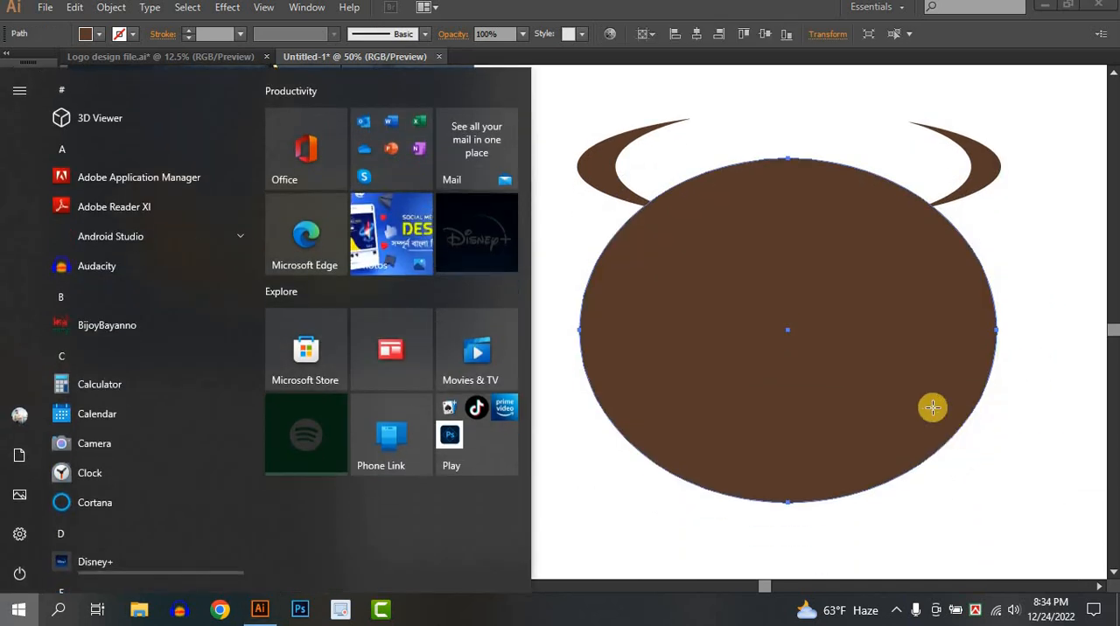
pyautogui.press('super')
pyautogui.scroll(-1, 912, 361)
pyautogui.moveTo(913, 360); pyautogui.dragTo(810, 427)
pyautogui.press('Delete')
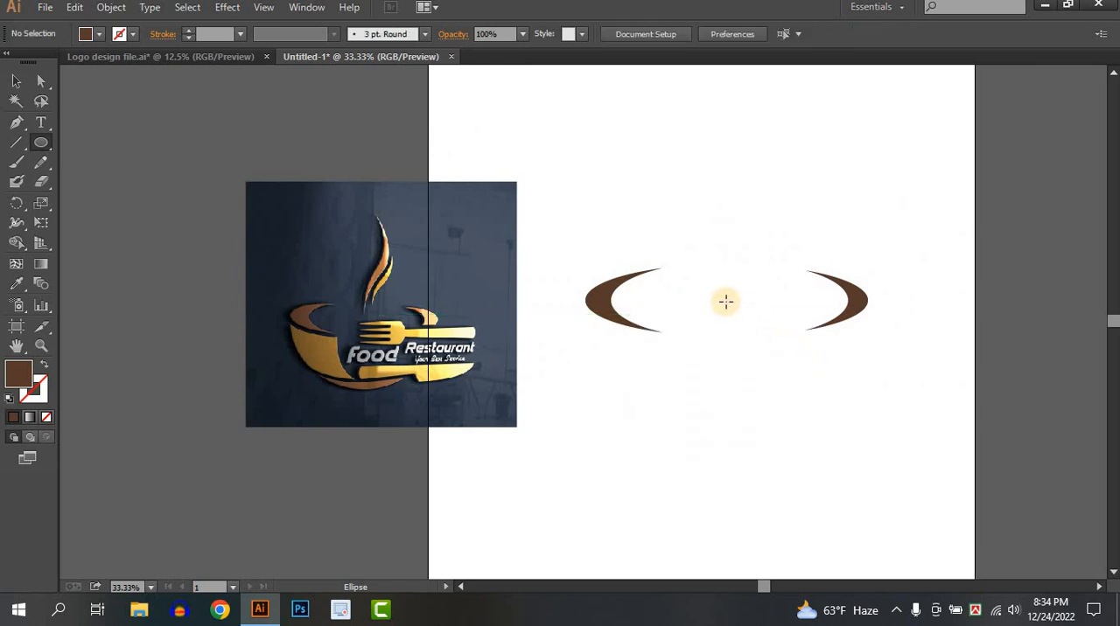
# Draw a circle centred between the crescents, reaching nearly to their outer edges, and fill it with dark navy sampled from the reference background
pyautogui.moveTo(725, 301); pyautogui.dragTo(822, 439)
pyautogui.click(16, 81)
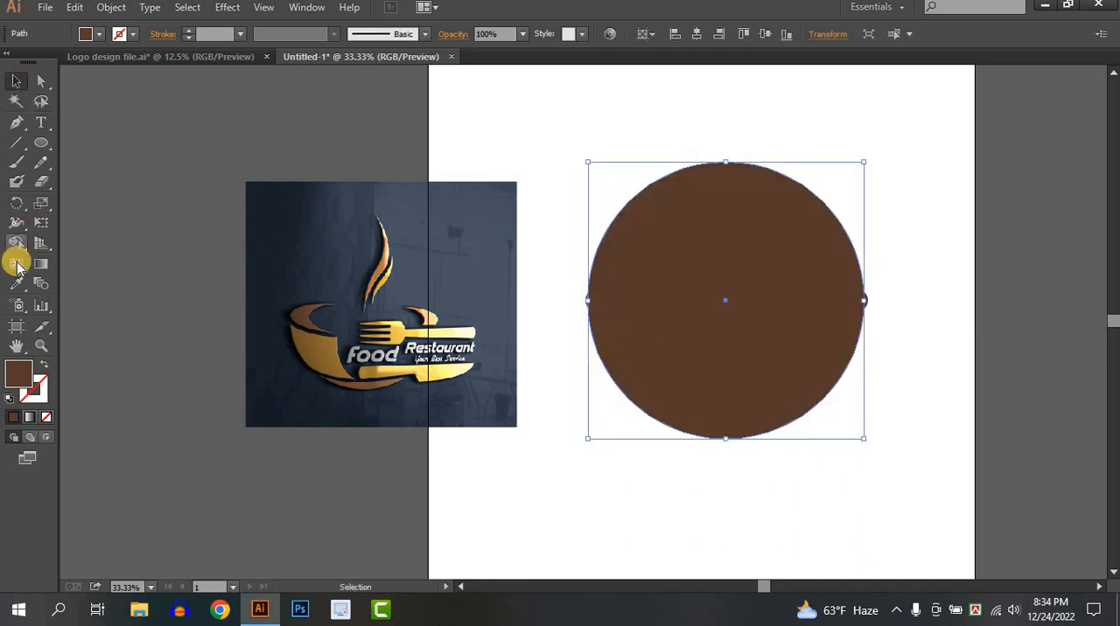
pyautogui.click(16, 282)
pyautogui.click(300, 252)
pyautogui.click(15, 81)
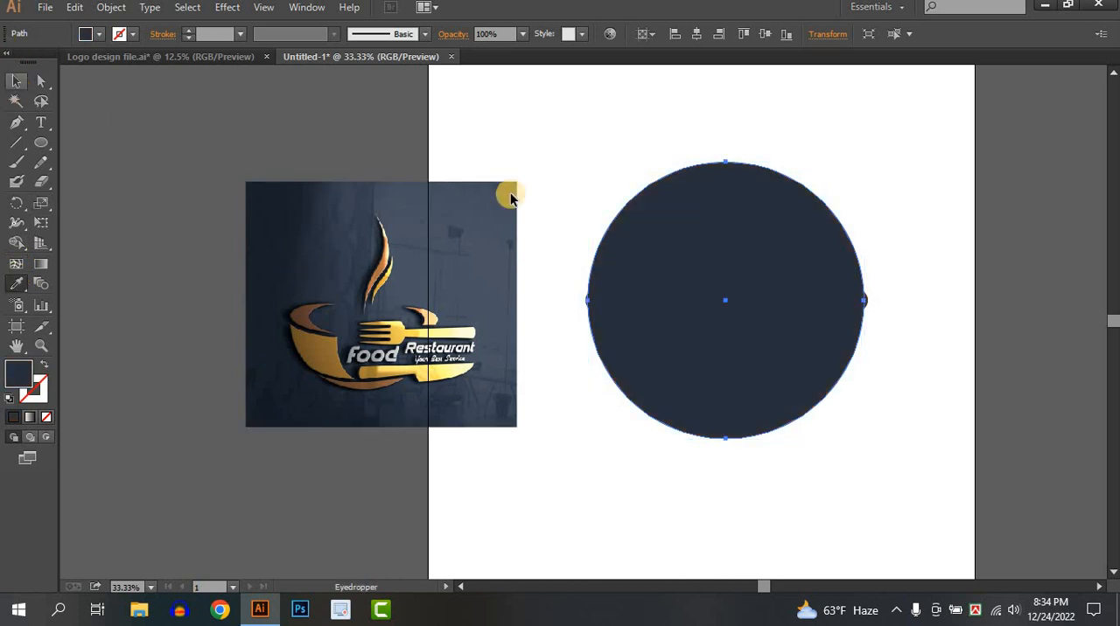
# Send the navy circle to the back, behind the brown crescents
pyautogui.click(745, 292)
pyautogui.rightClick(744, 292)
pyautogui.moveTo(800, 521)
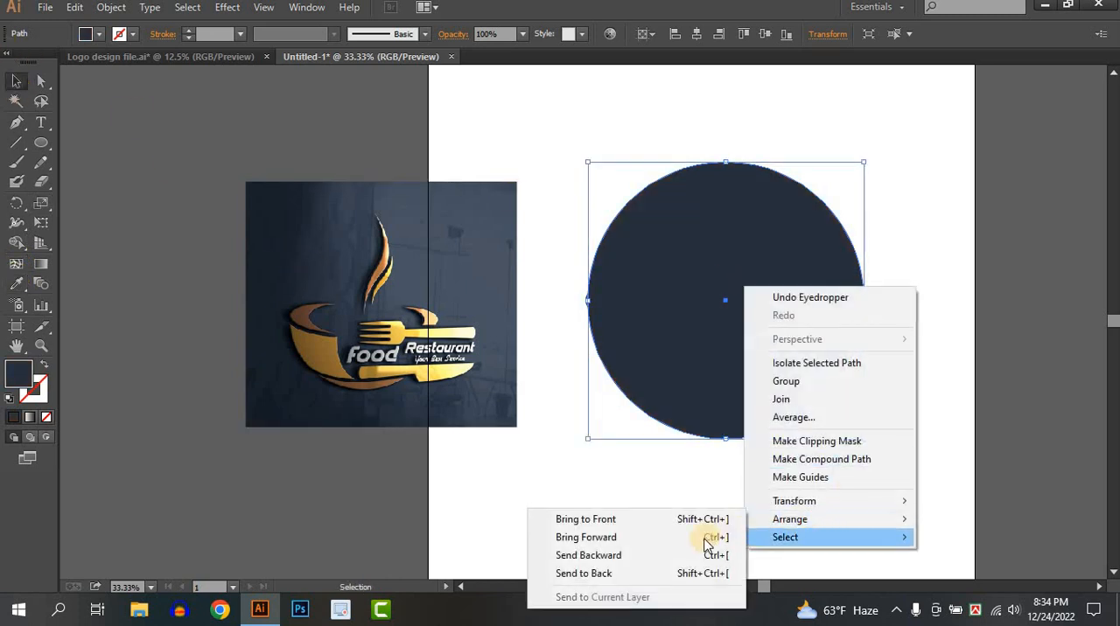
pyautogui.click(653, 575)
pyautogui.click(841, 486)
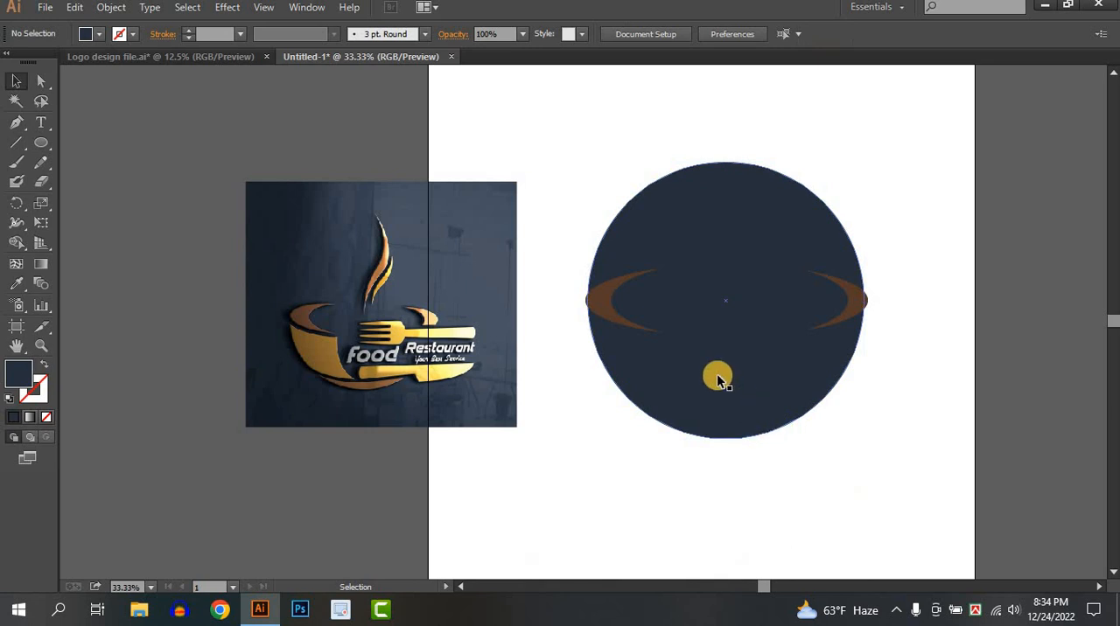
# Shift the navy circle slightly down, widen it to the crescents' outer edges, and extend its lower edge a little
pyautogui.moveTo(716, 378); pyautogui.dragTo(714, 392)
pyautogui.moveTo(864, 317); pyautogui.dragTo(868, 315)
pyautogui.click(888, 333)
pyautogui.moveTo(738, 397); pyautogui.dragTo(896, 404)
pyautogui.click(897, 404)
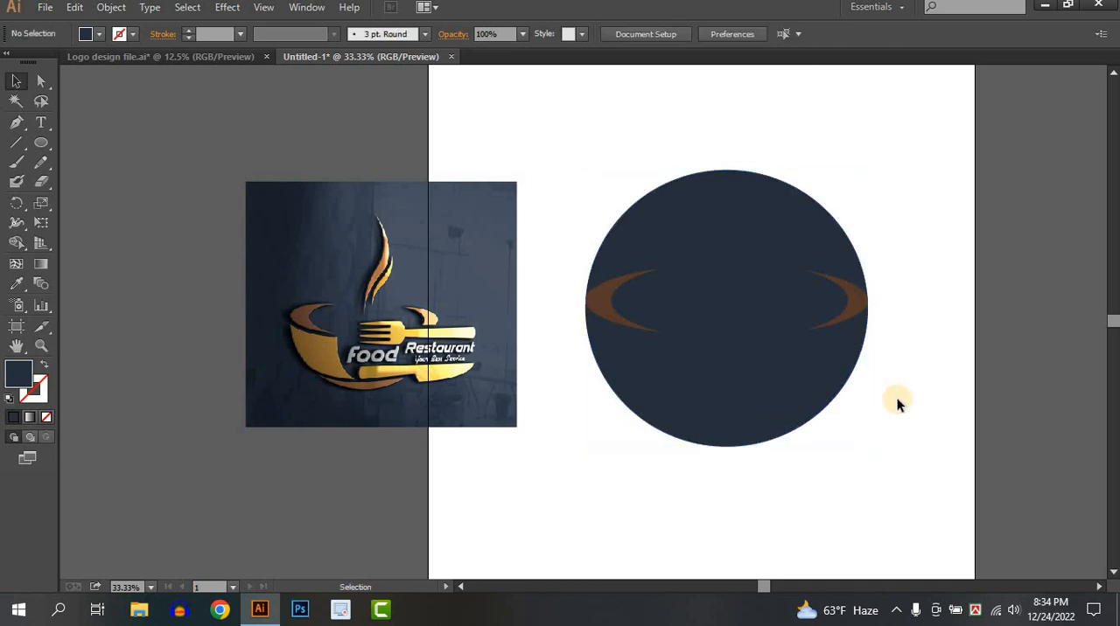
pyautogui.click(722, 441)
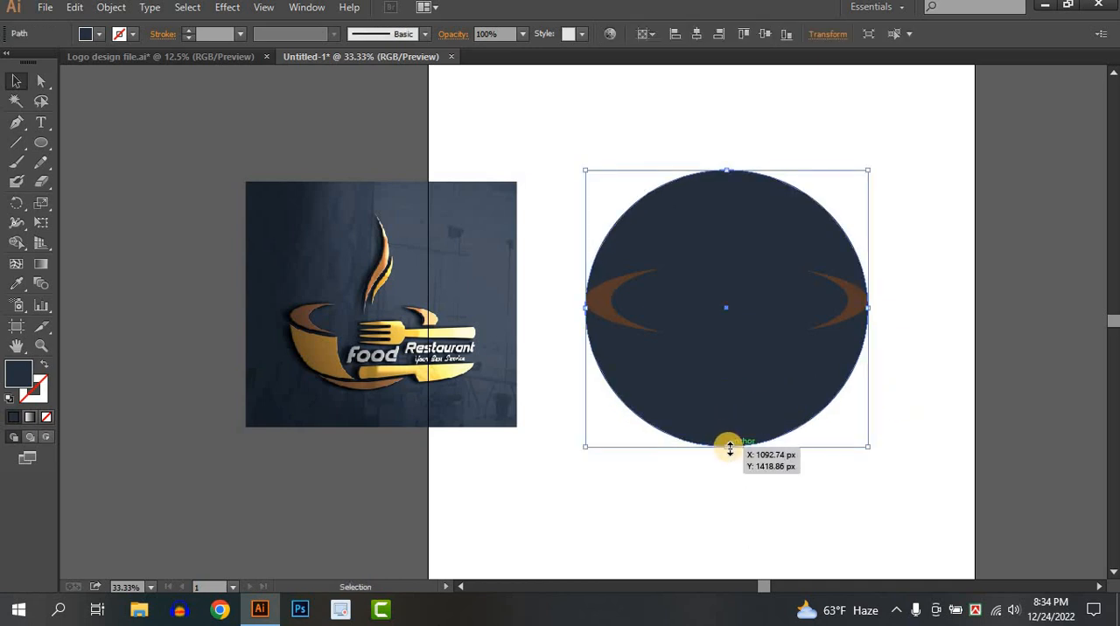
pyautogui.moveTo(730, 453); pyautogui.dragTo(730, 458)
pyautogui.click(759, 498)
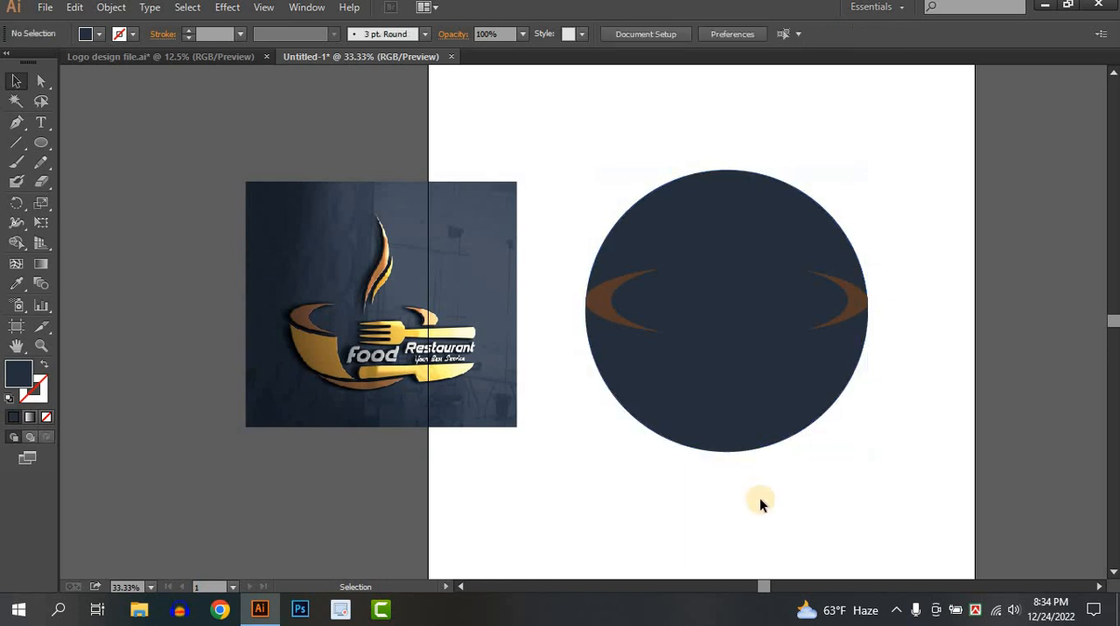
# Draw a long arc sweeping below the circle from the reference image's edge and give it a white stroke without fill
pyautogui.moveTo(804, 497); pyautogui.dragTo(758, 497)
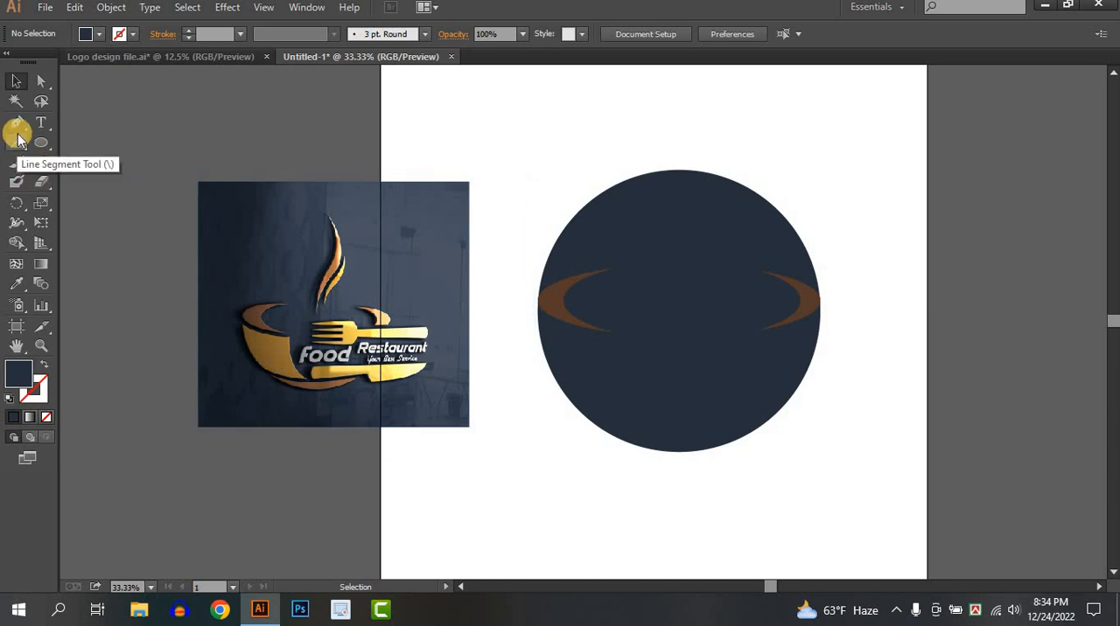
pyautogui.moveTo(18, 140); pyautogui.dragTo(49, 160)
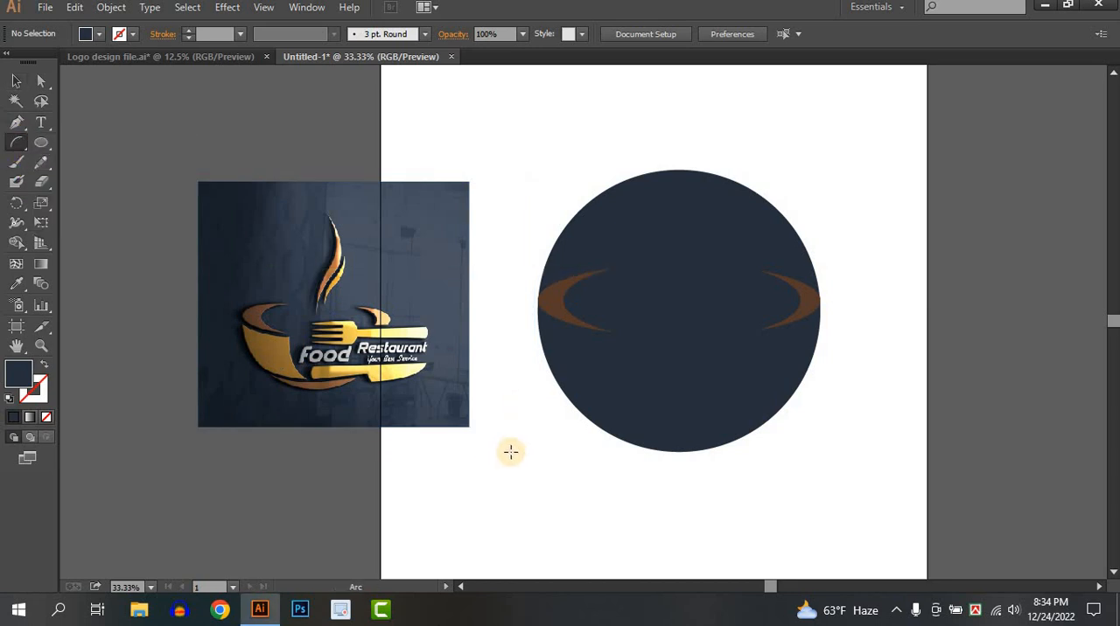
pyautogui.moveTo(463, 368); pyautogui.dragTo(795, 543)
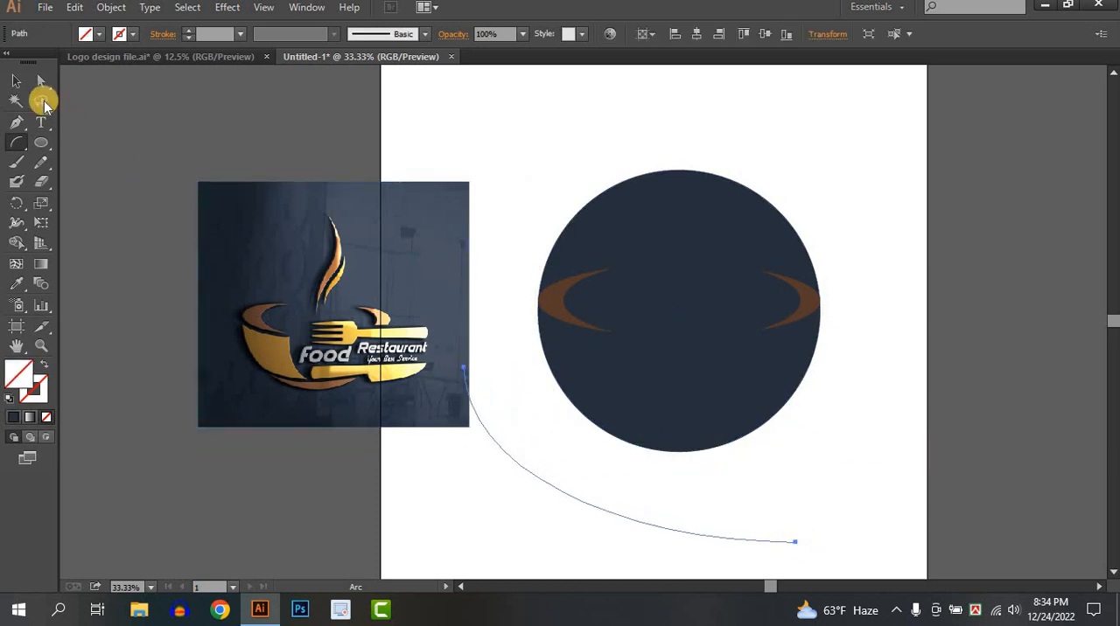
pyautogui.click(17, 85)
pyautogui.click(98, 34)
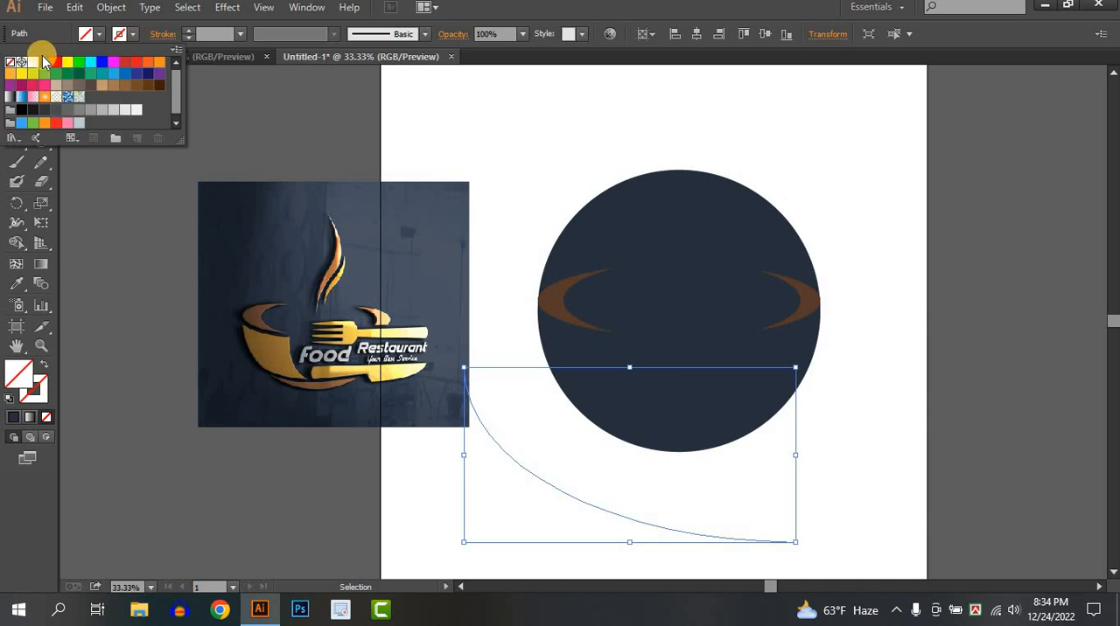
pyautogui.click(70, 60)
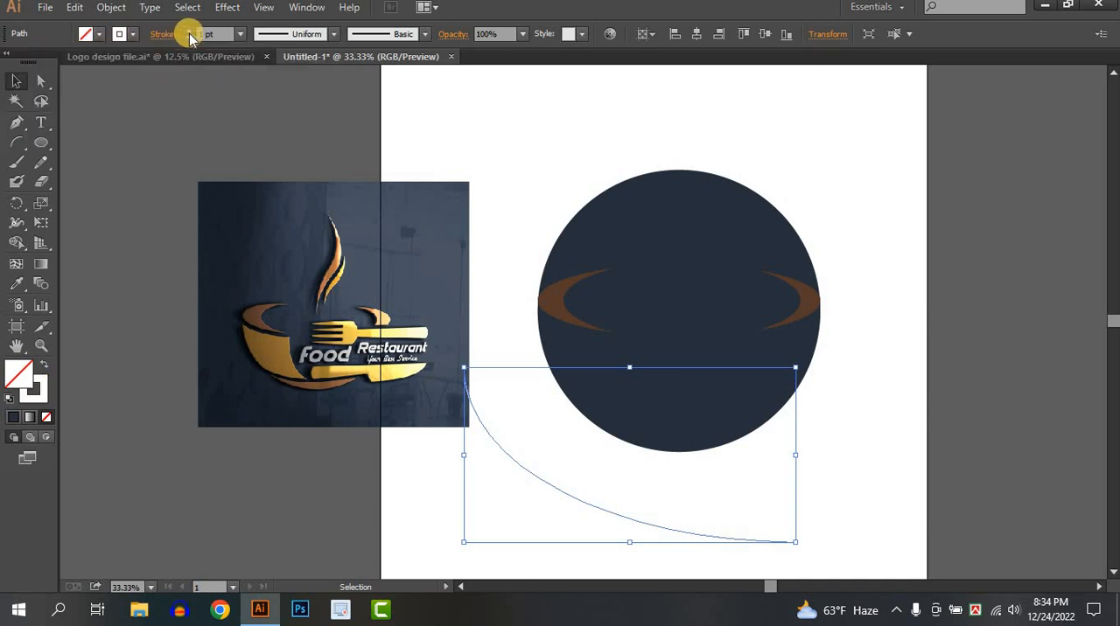
# Set the white arc's stroke to 7 pt, then rotate, enlarge and position it across the lower part of the navy circle
pyautogui.moveTo(802, 364); pyautogui.dragTo(747, 270)
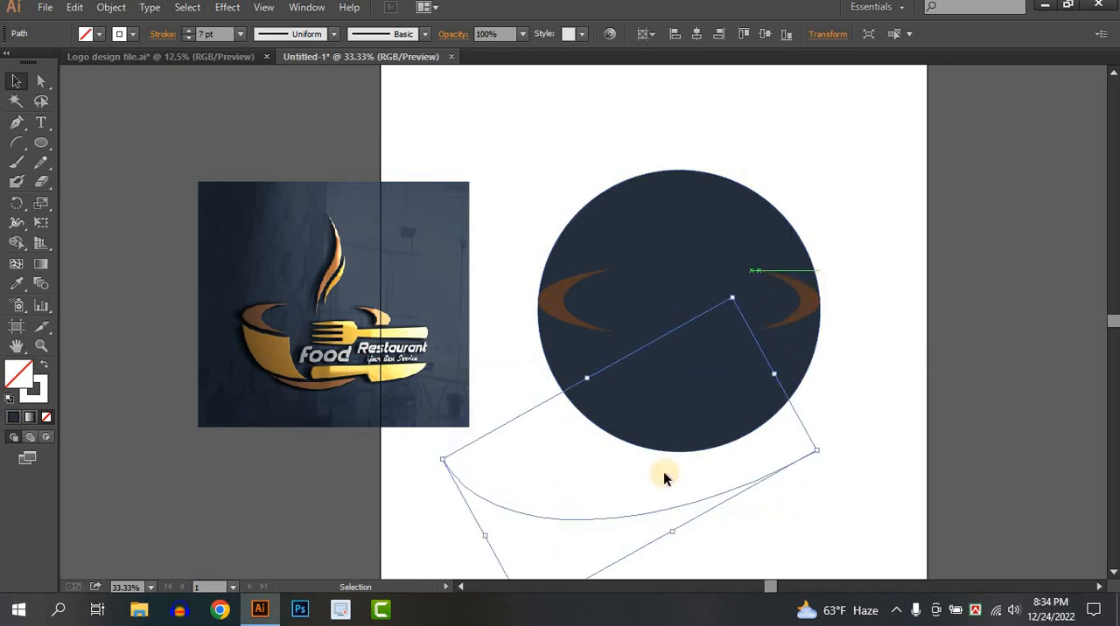
pyautogui.moveTo(655, 513); pyautogui.dragTo(750, 426)
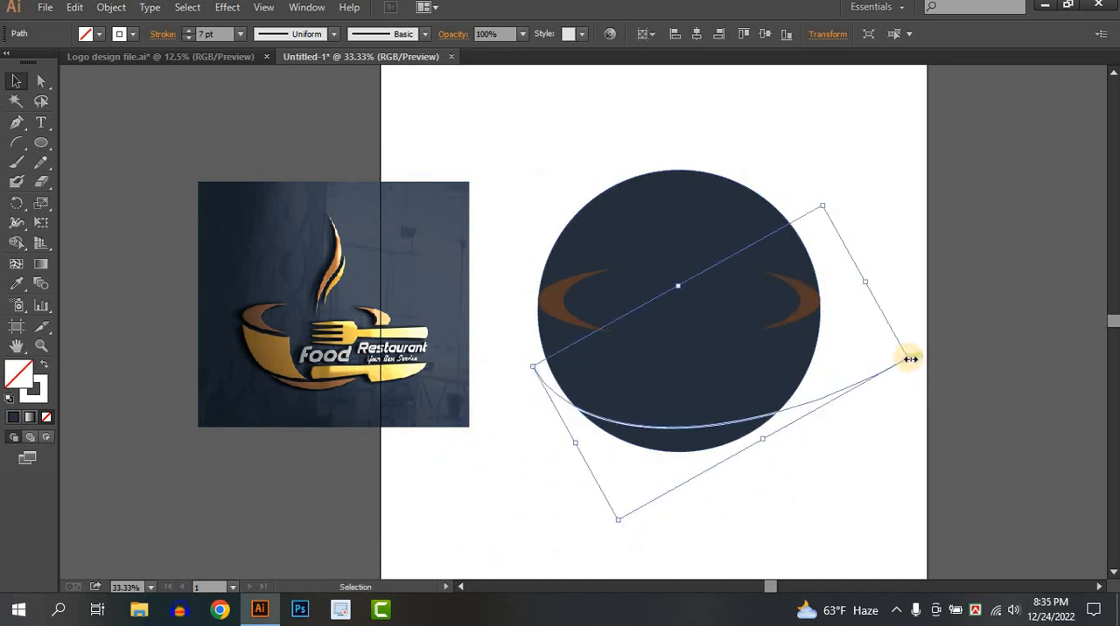
pyautogui.moveTo(910, 359); pyautogui.dragTo(1054, 444)
pyautogui.moveTo(702, 398); pyautogui.dragTo(667, 413)
pyautogui.click(720, 446)
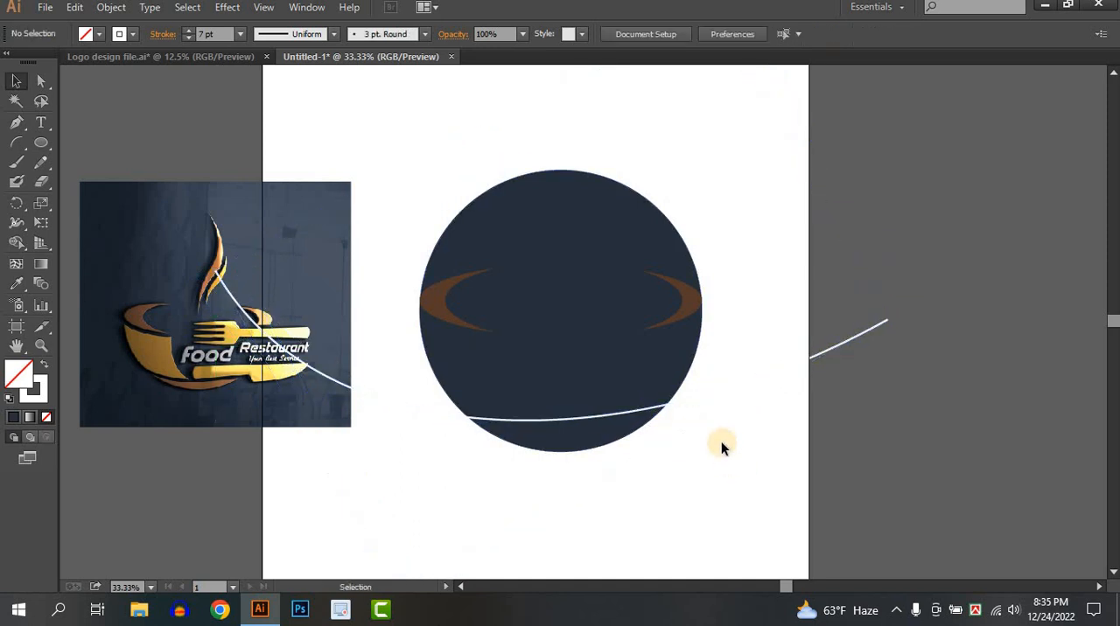
# Rotate the white arc slightly and move it a little lower on the navy circle
pyautogui.click(697, 403)
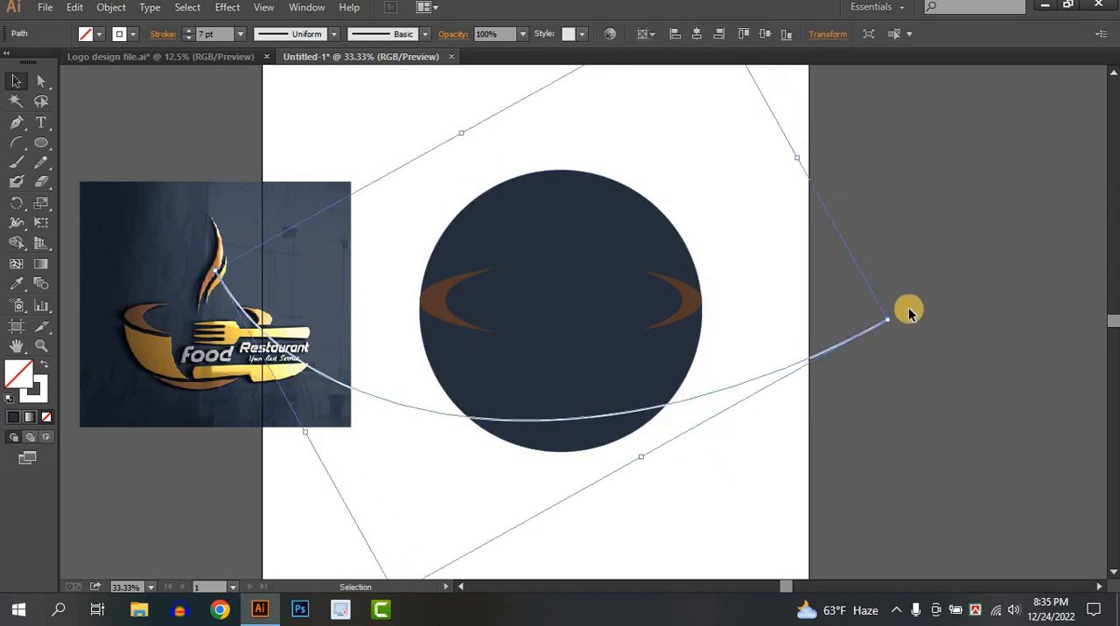
pyautogui.moveTo(906, 325); pyautogui.dragTo(905, 333)
pyautogui.moveTo(685, 411); pyautogui.dragTo(689, 421)
pyautogui.click(783, 444)
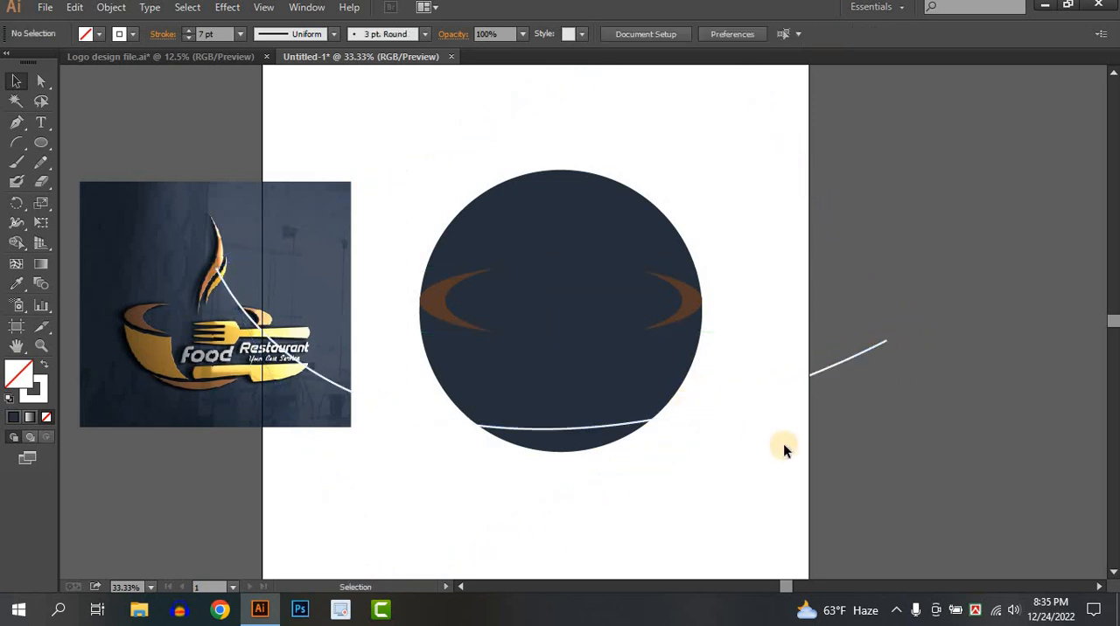
# Thicken the white arc's stroke to 15 pt
pyautogui.click(696, 410)
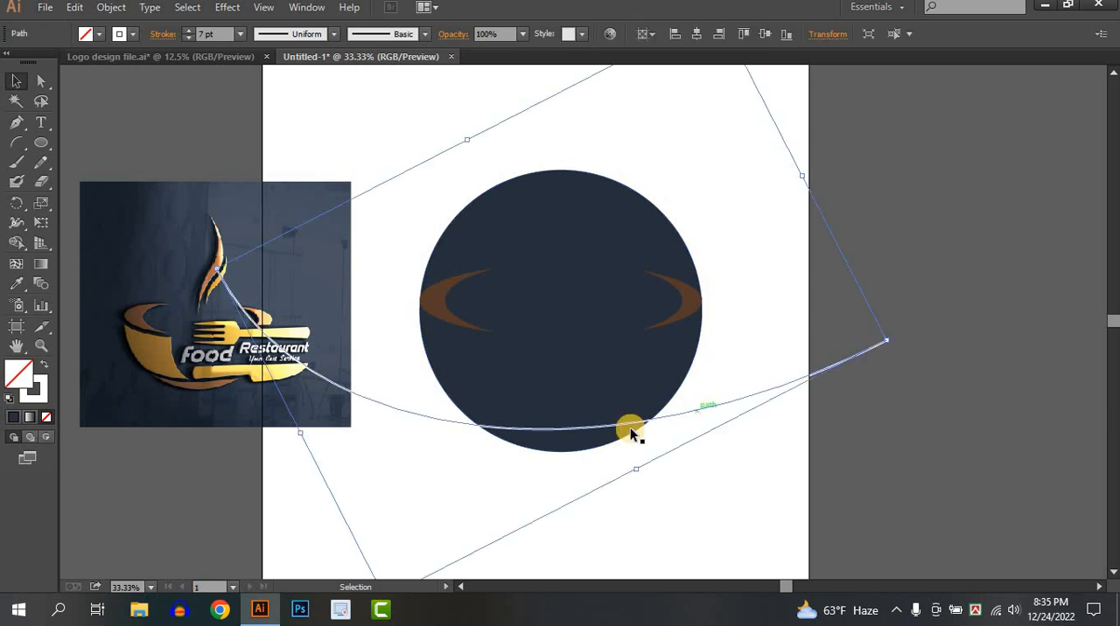
pyautogui.click(190, 30)
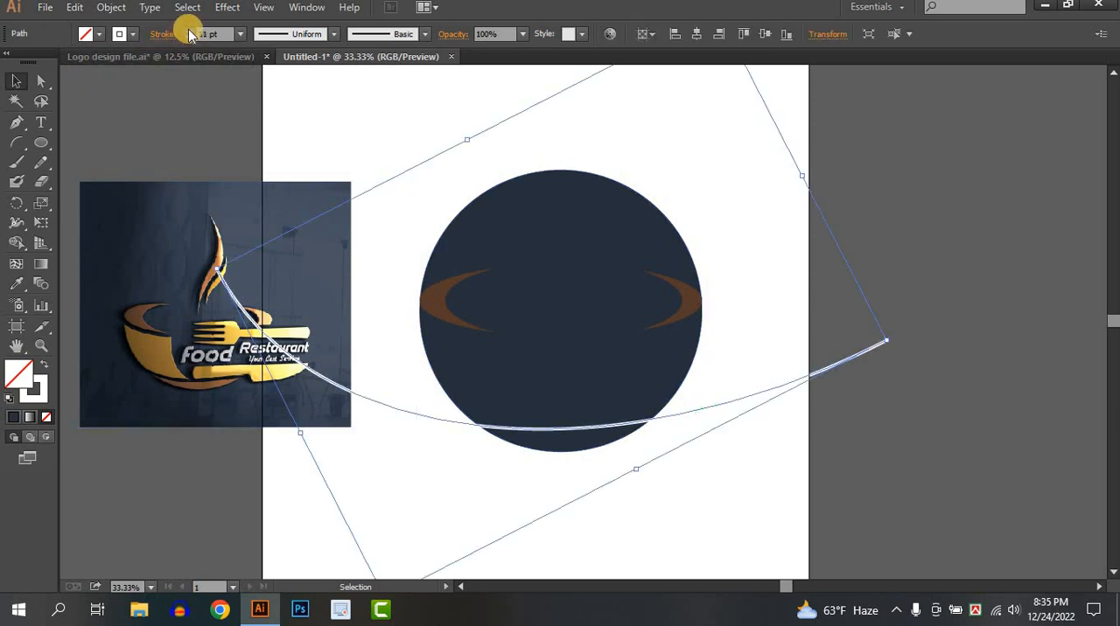
pyautogui.click(189, 30)
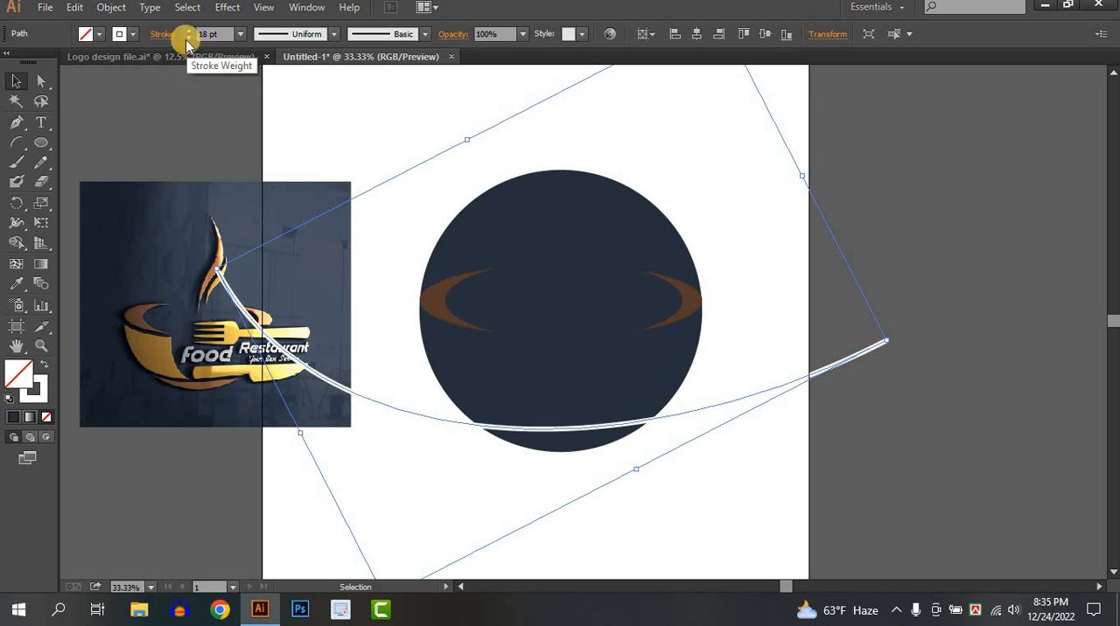
pyautogui.click(187, 38)
pyautogui.click(188, 39)
pyautogui.click(187, 38)
pyautogui.click(727, 445)
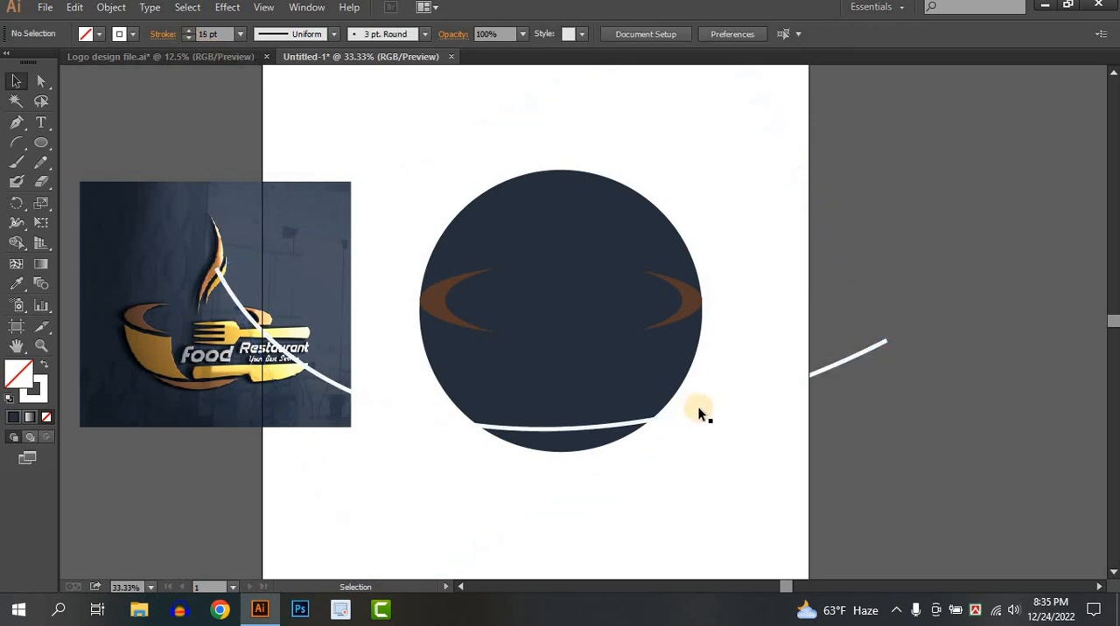
# Expand the white arc's fill and stroke into an outlined shape
pyautogui.click(699, 408)
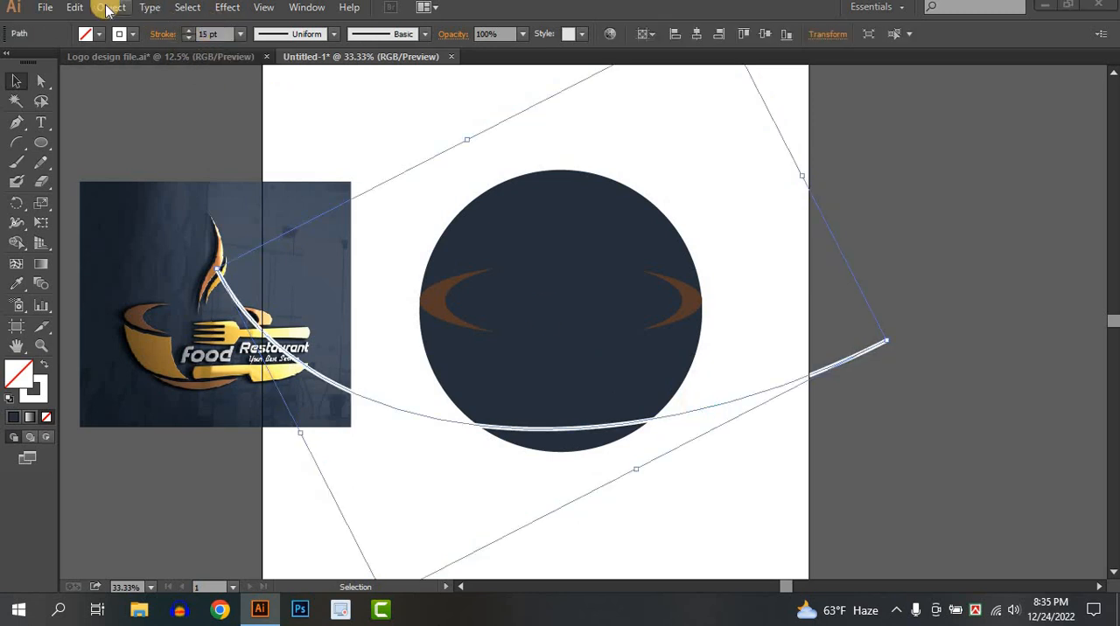
pyautogui.click(111, 7)
pyautogui.click(144, 179)
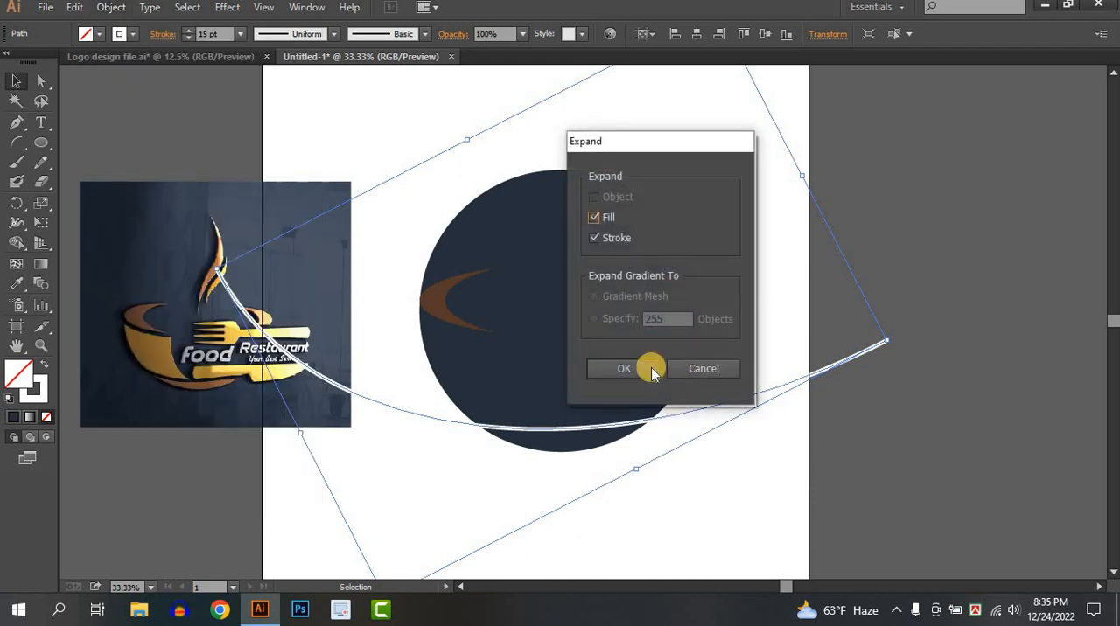
pyautogui.click(624, 368)
pyautogui.click(666, 483)
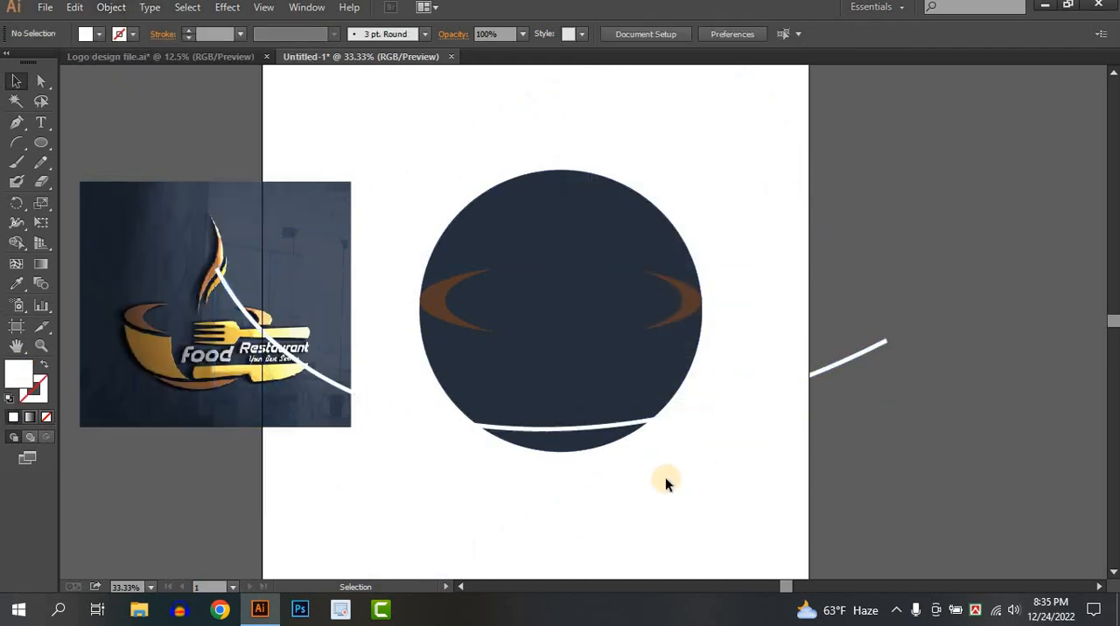
# Use Shape Builder on the circle and expanded arc to split off the circle's lower segment and remove the arc's ends outside the circle
pyautogui.moveTo(585, 393); pyautogui.dragTo(583, 392)
pyautogui.click(16, 245)
pyautogui.moveTo(590, 432)
pyautogui.mouseDown()
pyautogui.moveTo(574, 430)
pyautogui.moveTo(671, 434)
pyautogui.mouseUp()
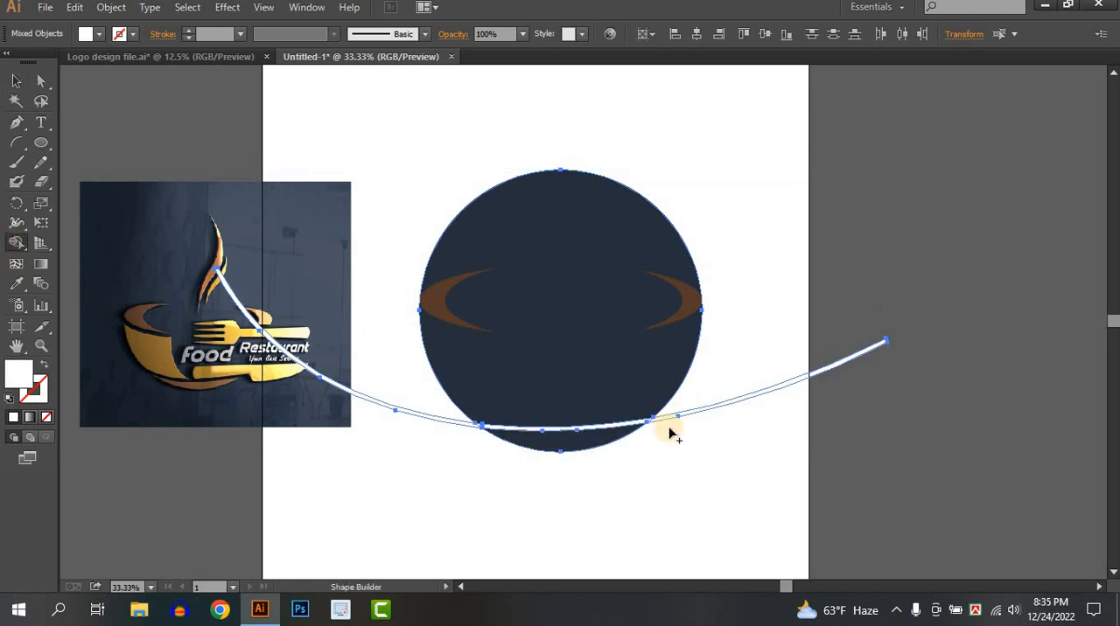
pyautogui.moveTo(697, 394); pyautogui.dragTo(702, 445)
pyautogui.moveTo(405, 392); pyautogui.dragTo(425, 485)
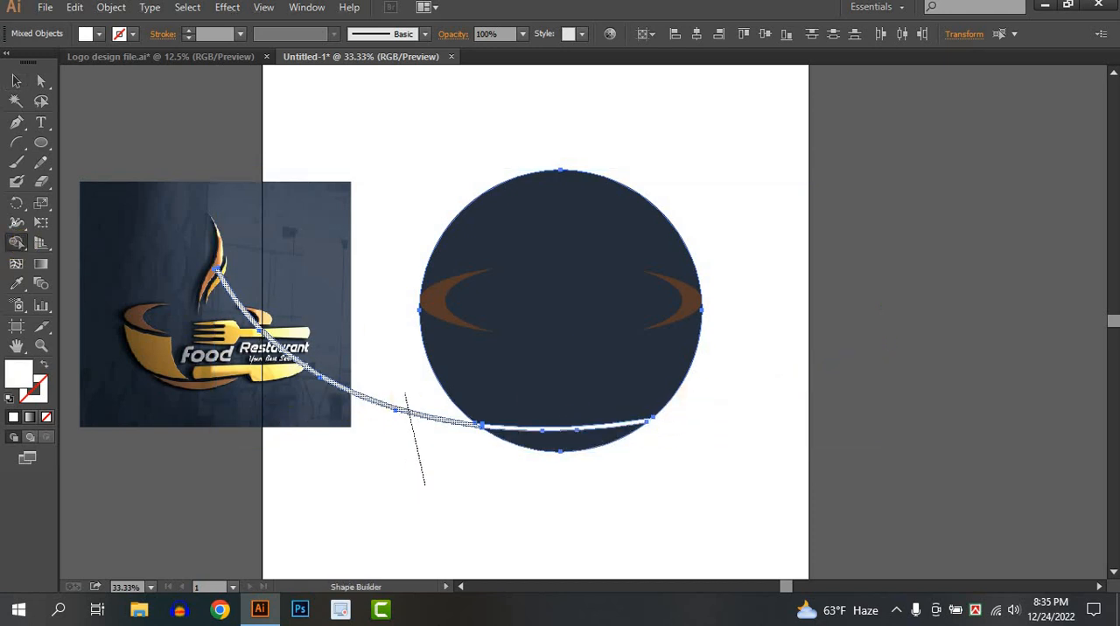
pyautogui.click(16, 80)
pyautogui.click(680, 292)
pyautogui.click(691, 302)
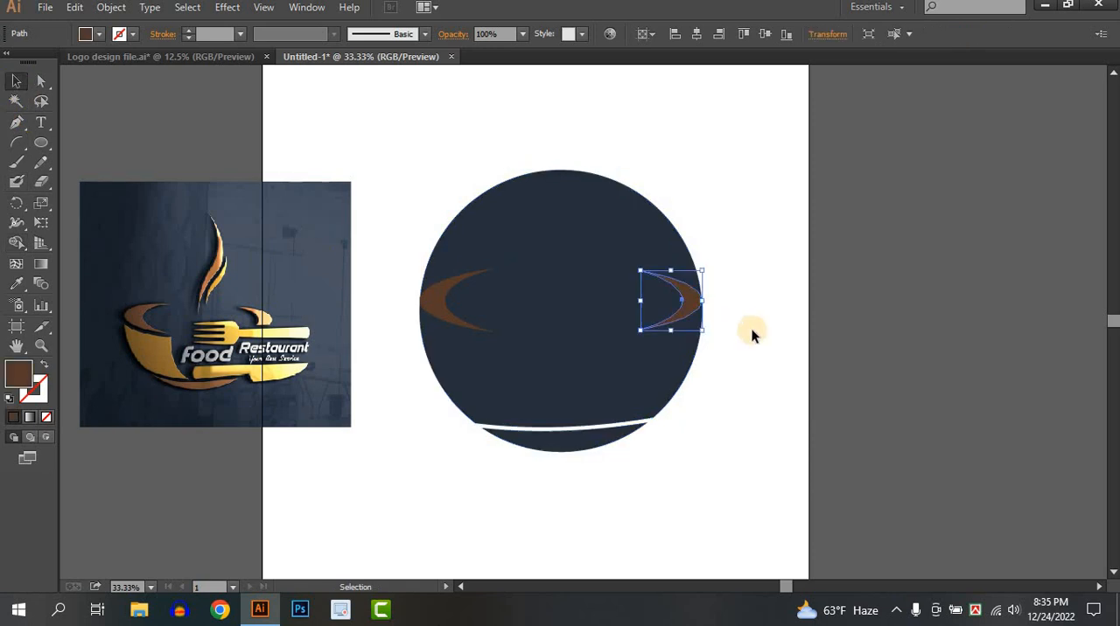
pyautogui.click(579, 459)
pyautogui.click(722, 470)
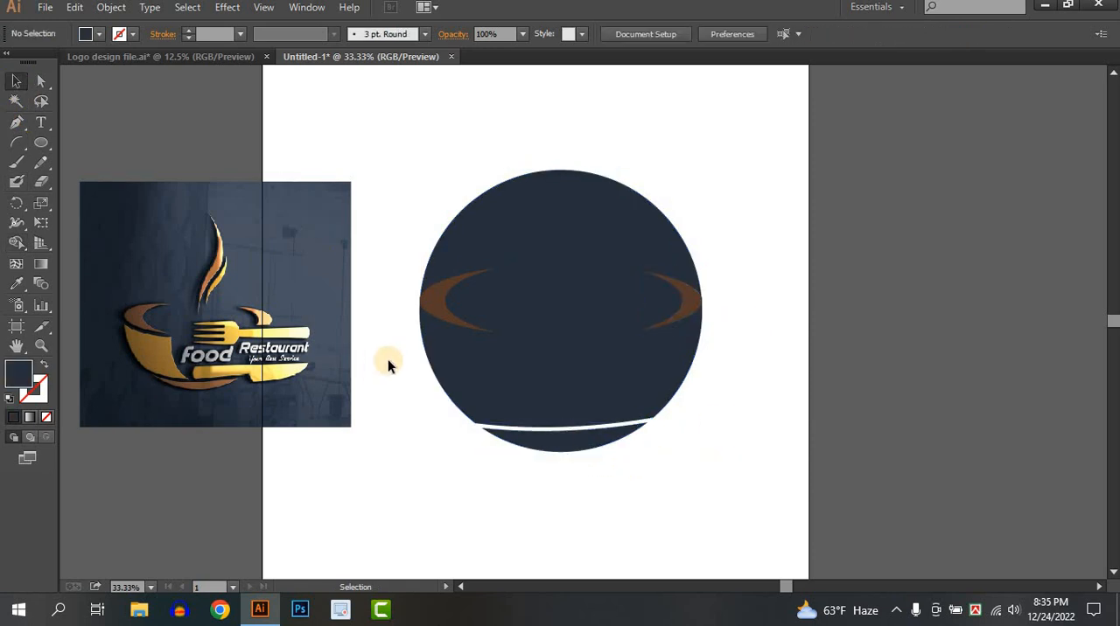
# Draw a Pen path with no fill and a cyan stroke, following the left crescent's underside and curving down to the white strip
pyautogui.scroll(1, 396, 325)
pyautogui.moveTo(538, 338); pyautogui.dragTo(719, 340)
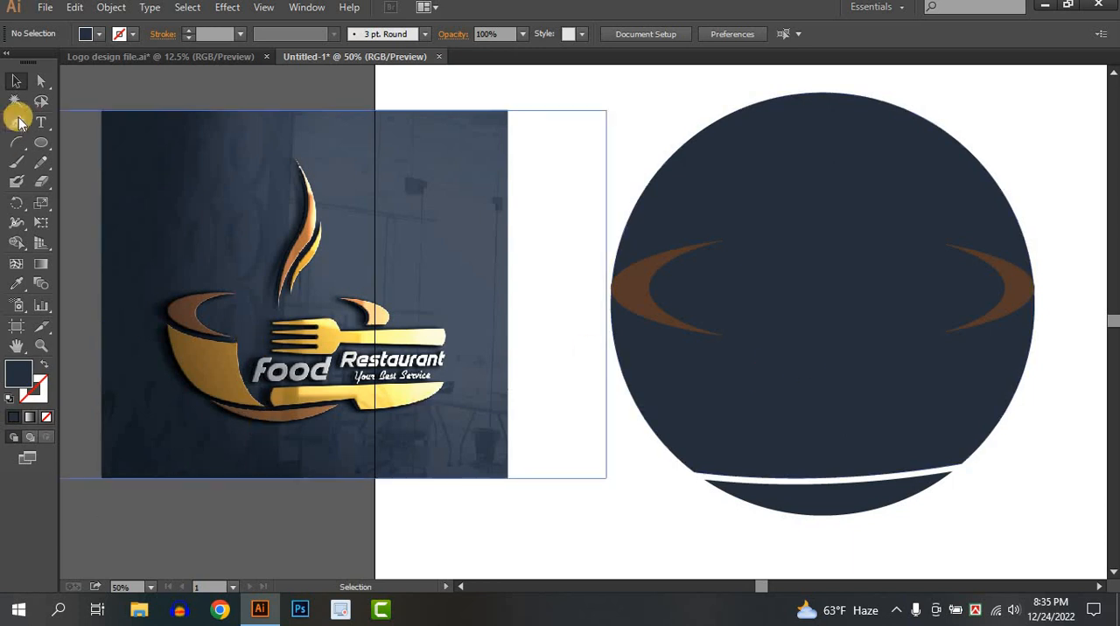
pyautogui.click(96, 34)
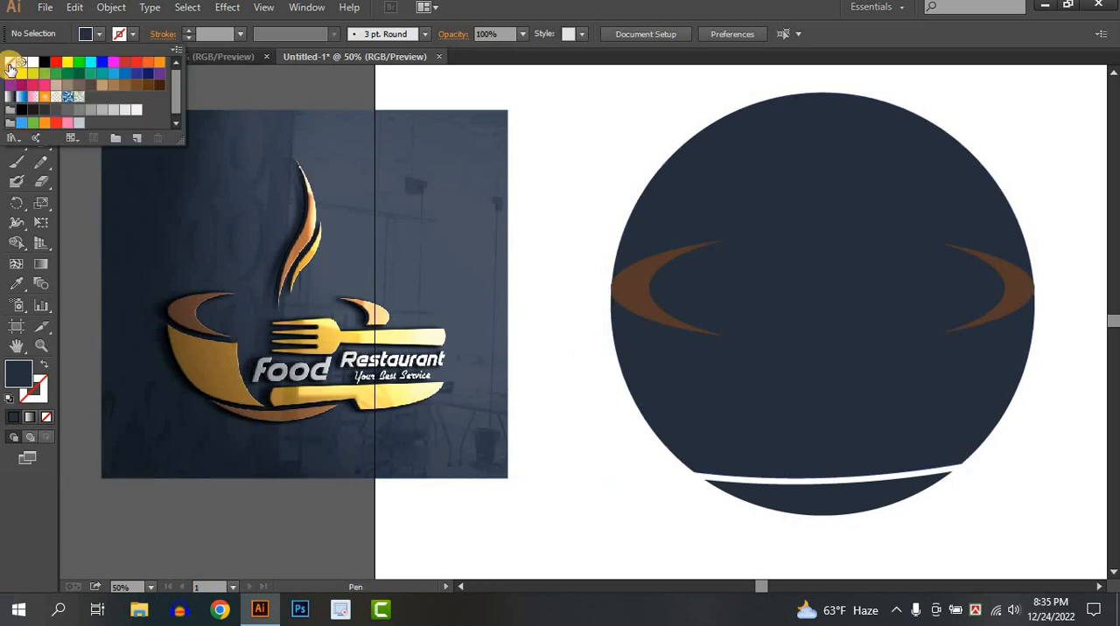
pyautogui.click(15, 66)
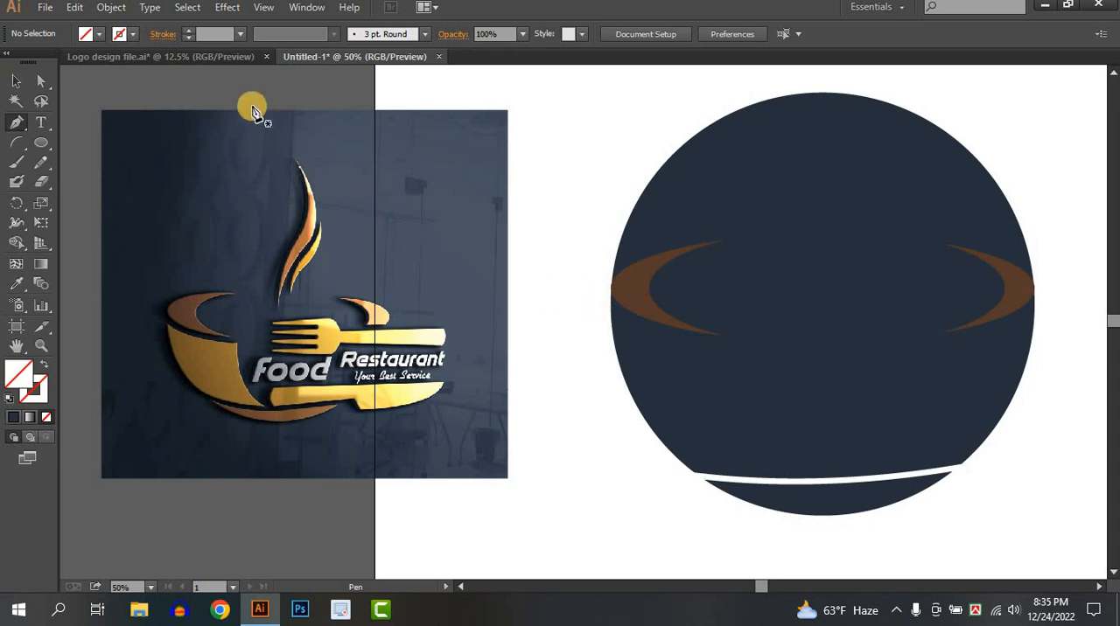
pyautogui.click(132, 34)
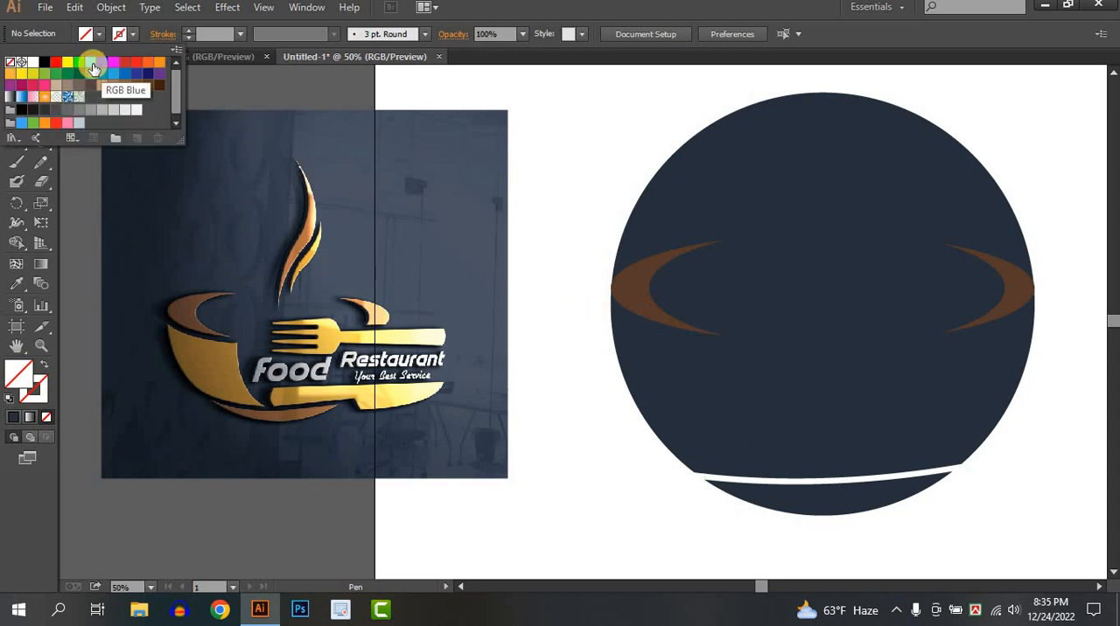
pyautogui.click(133, 36)
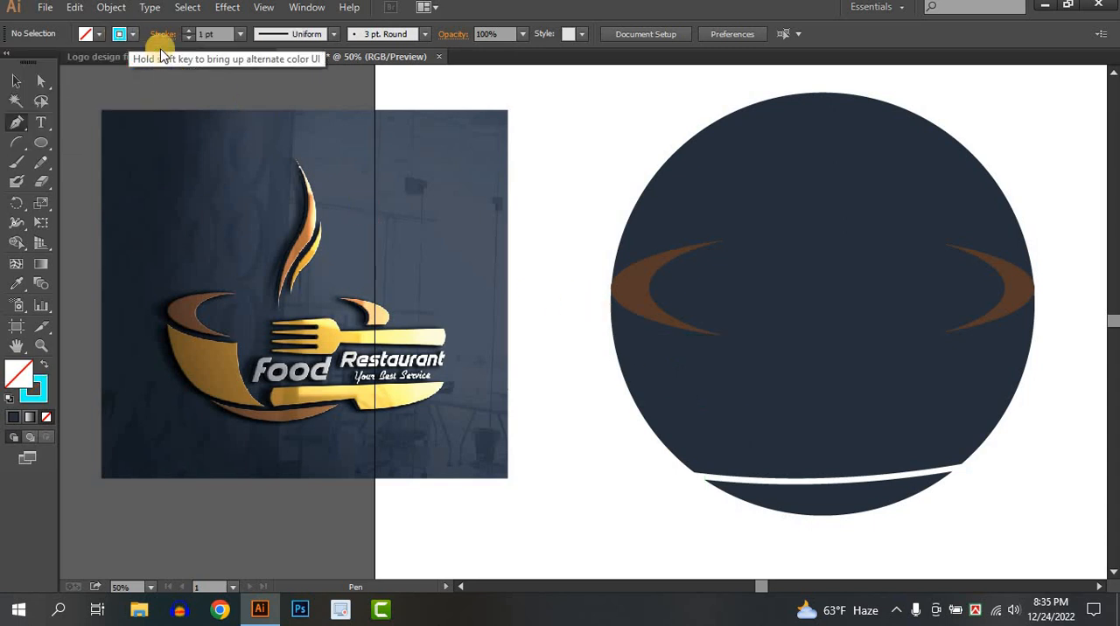
pyautogui.click(604, 300)
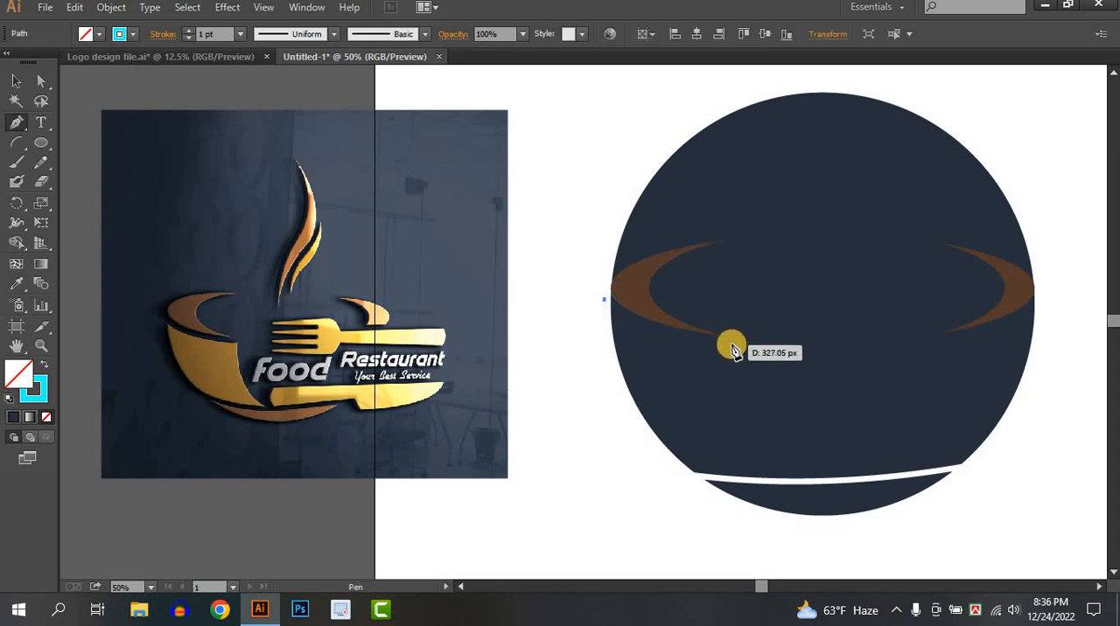
pyautogui.moveTo(731, 344); pyautogui.dragTo(846, 352)
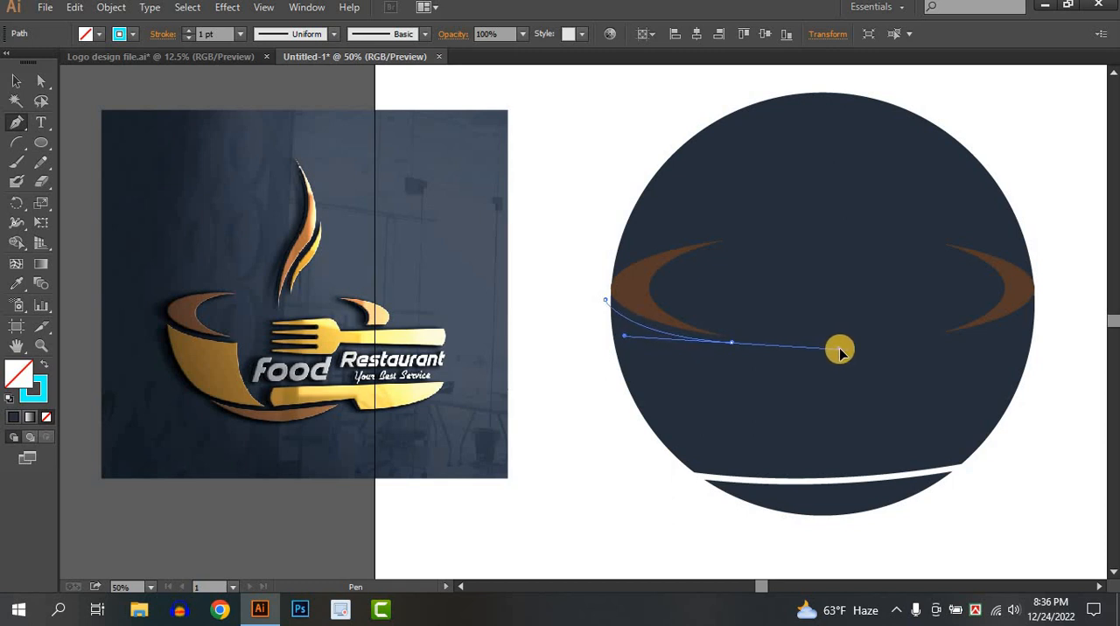
pyautogui.click(733, 343)
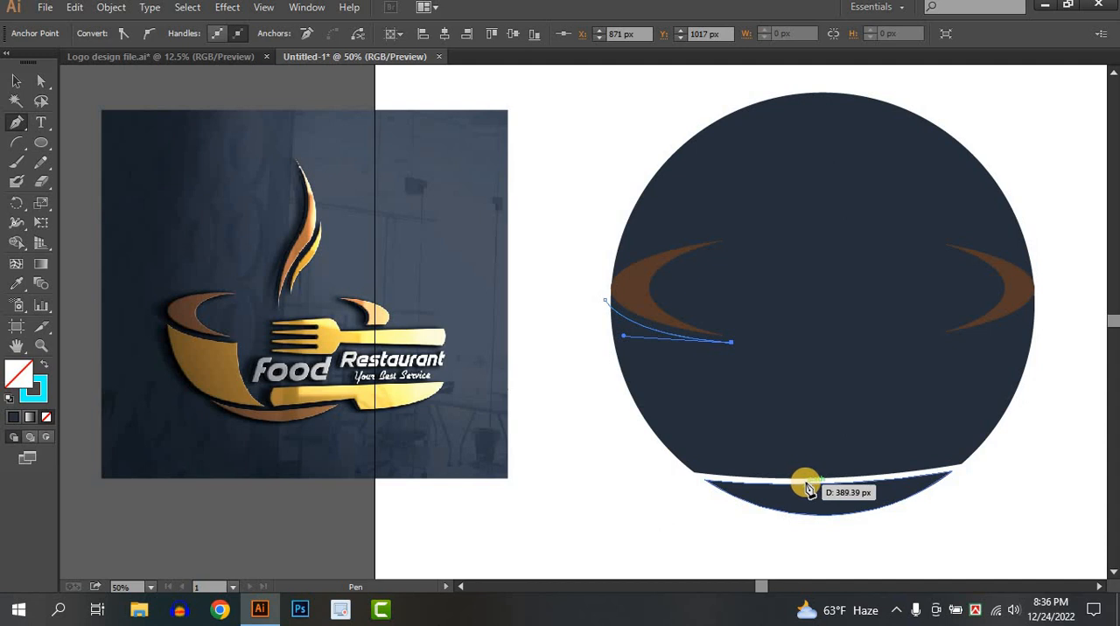
pyautogui.moveTo(808, 483); pyautogui.dragTo(885, 517)
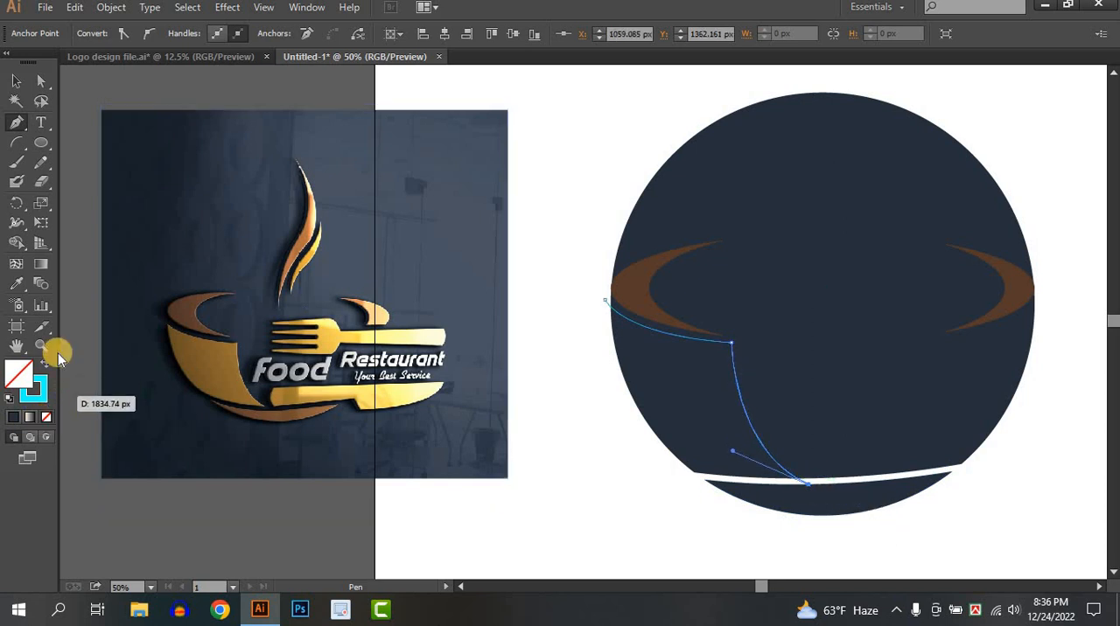
pyautogui.click(15, 79)
pyautogui.click(590, 422)
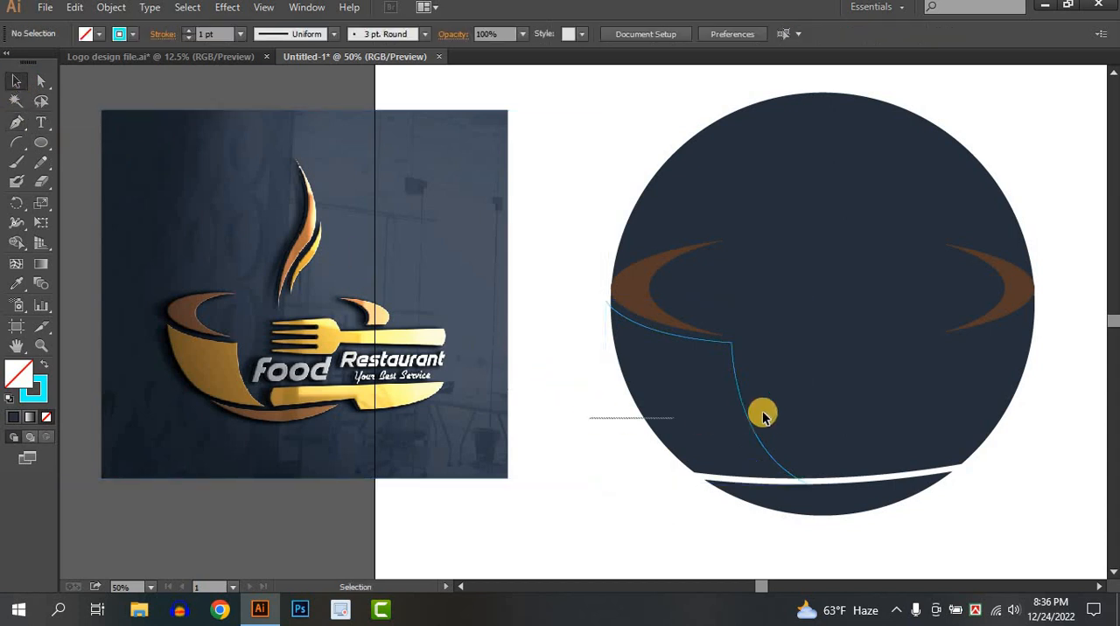
# Use Shape Builder with the cyan path to remove the upper navy piece except the cup's left body section
pyautogui.hotkey('ctrl', 'a')
pyautogui.click(20, 244)
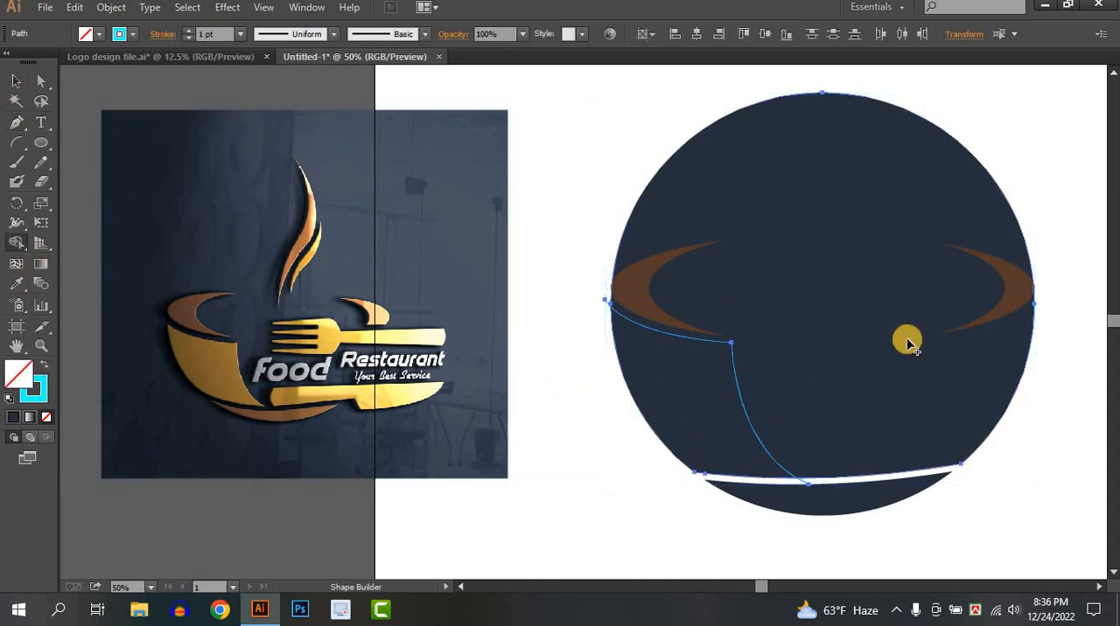
pyautogui.press('super')
pyautogui.press('super')
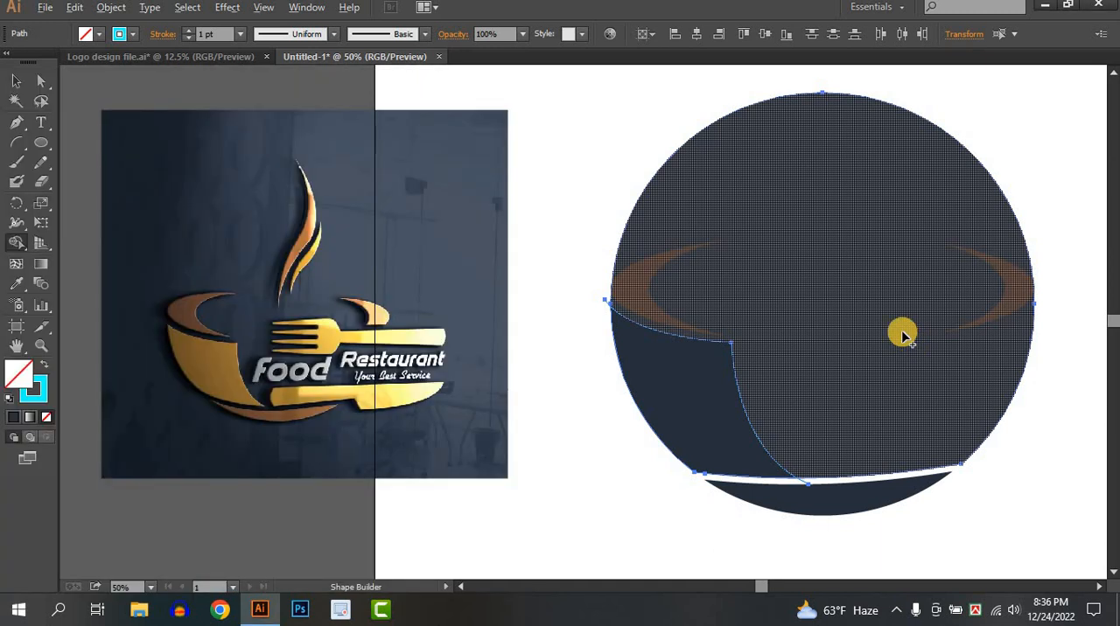
pyautogui.keyDown('alt'); pyautogui.click(906, 341); pyautogui.keyUp('alt')
# Delete the leftover cyan path around the cup's left body section
pyautogui.click(26, 85)
pyautogui.click(731, 327)
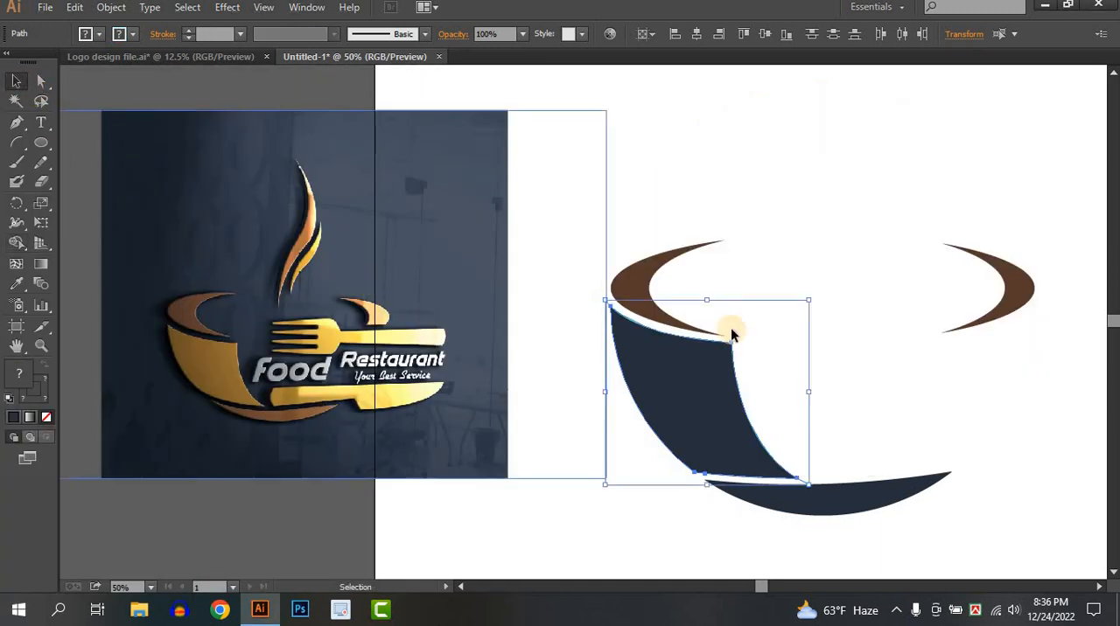
pyautogui.click(801, 479)
pyautogui.click(781, 387)
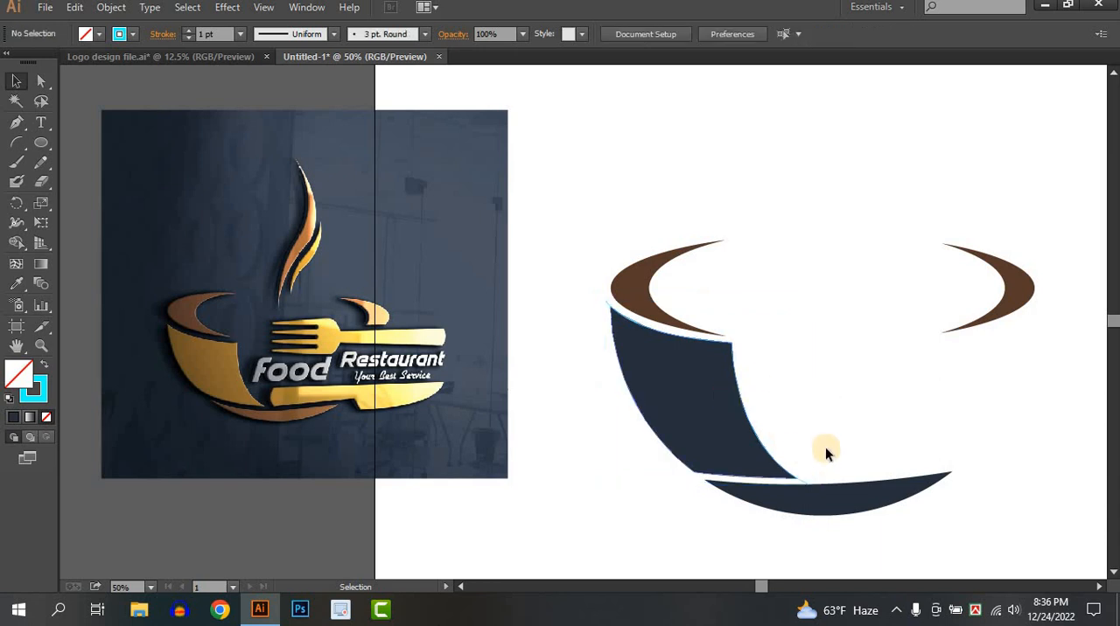
pyautogui.scroll(-1, 809, 468)
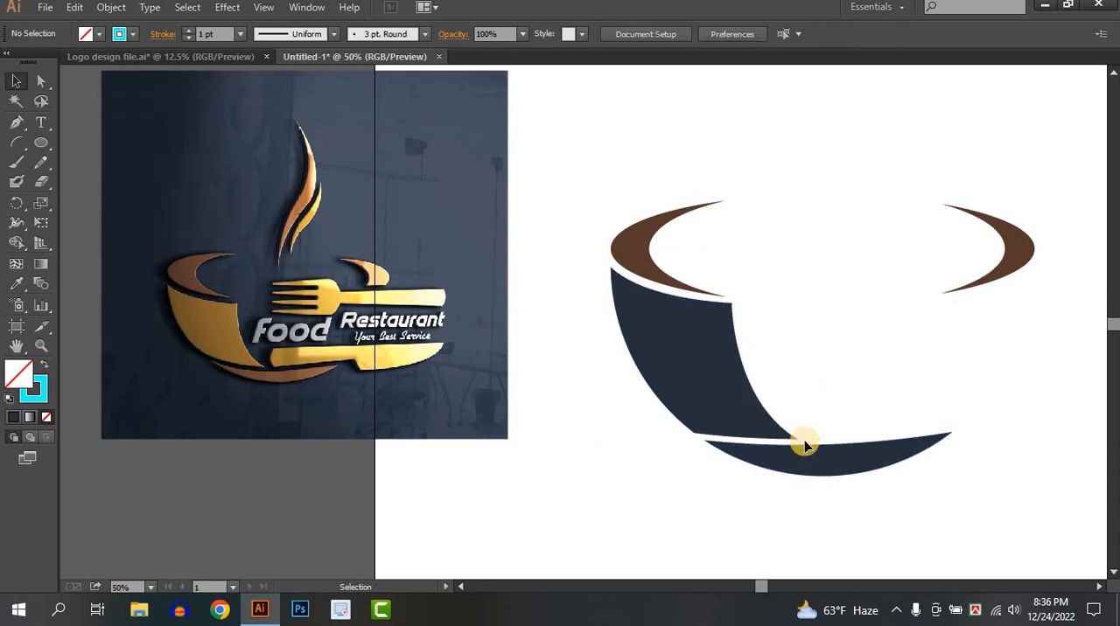
pyautogui.click(723, 304)
pyautogui.click(807, 325)
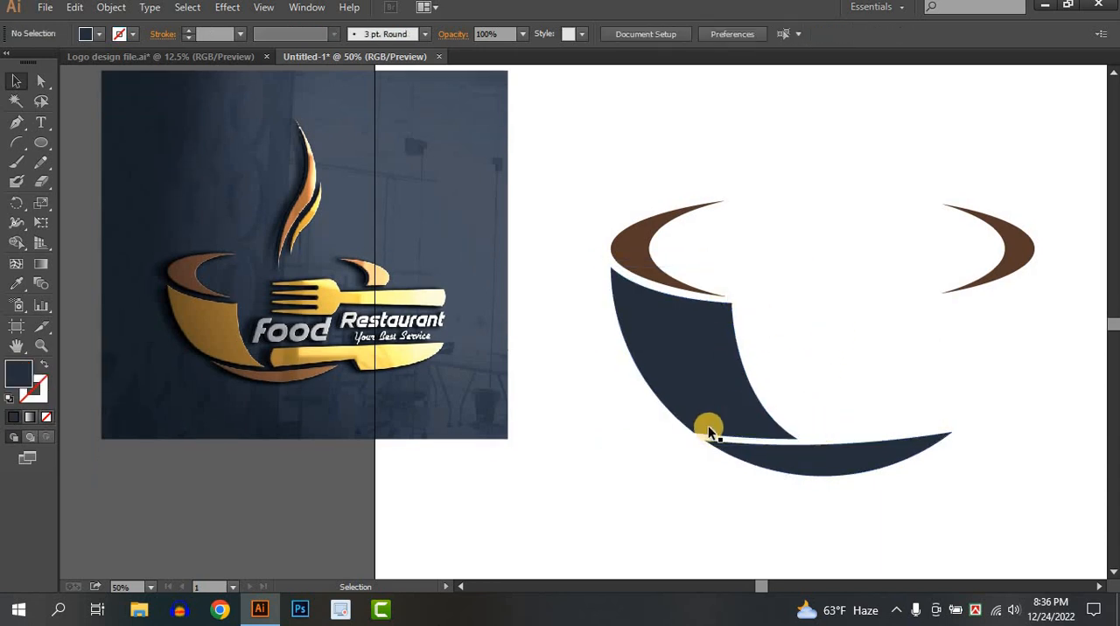
pyautogui.click(741, 430)
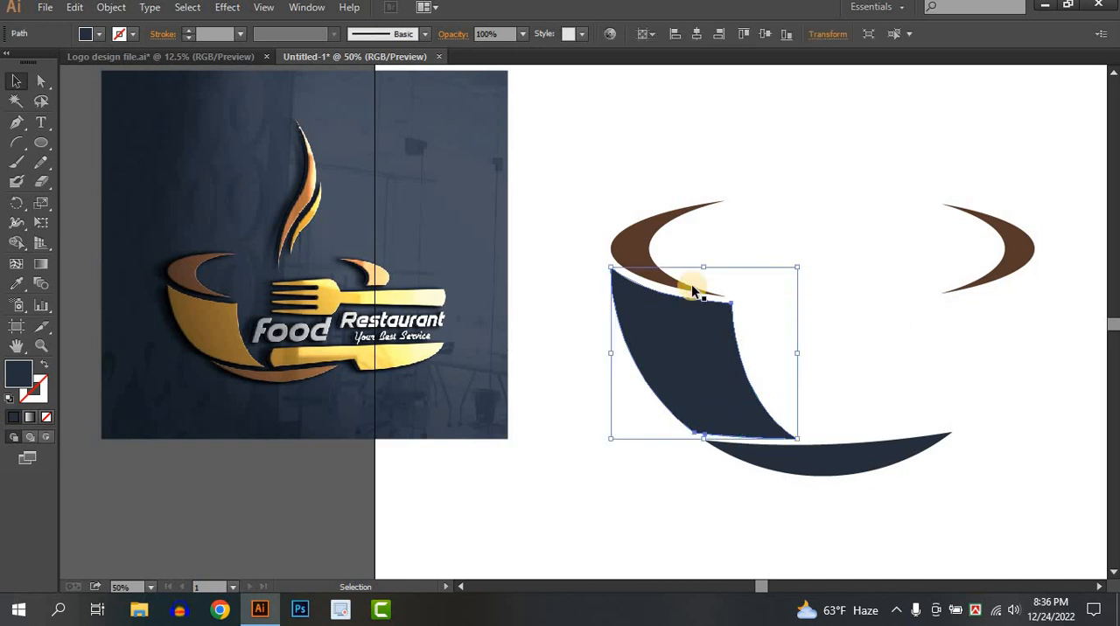
pyautogui.click(906, 296)
# Draw a horizontal line segment across the lower part of the right brown crescent, extending past both of its edges
pyautogui.press('space')
pyautogui.moveTo(906, 288); pyautogui.dragTo(874, 316)
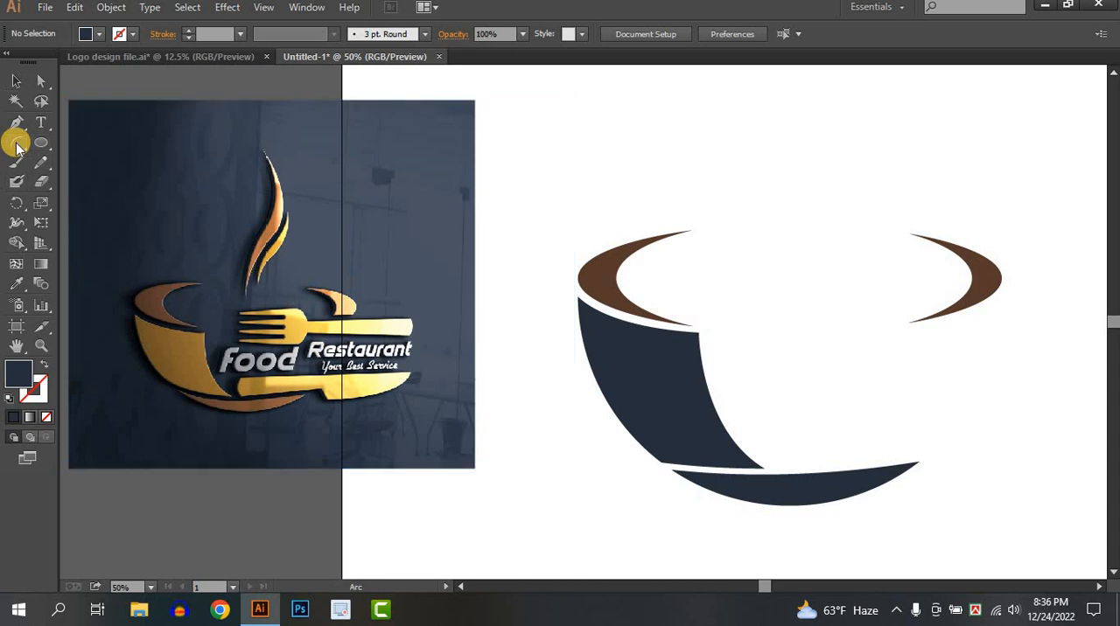
pyautogui.moveTo(16, 143); pyautogui.dragTo(83, 142)
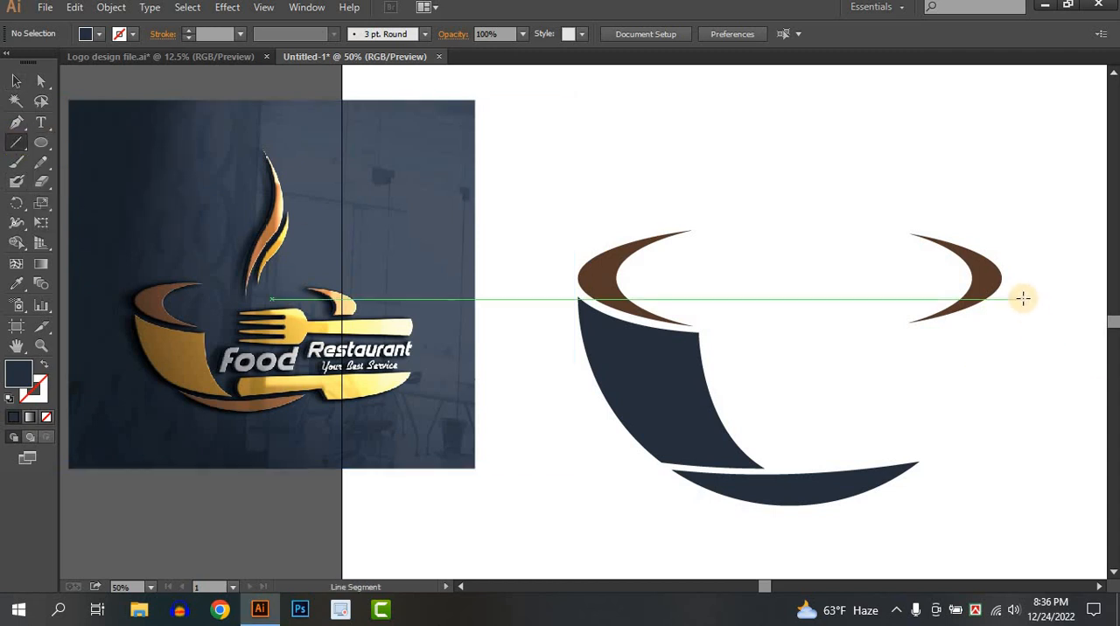
pyautogui.moveTo(1023, 297); pyautogui.dragTo(876, 298)
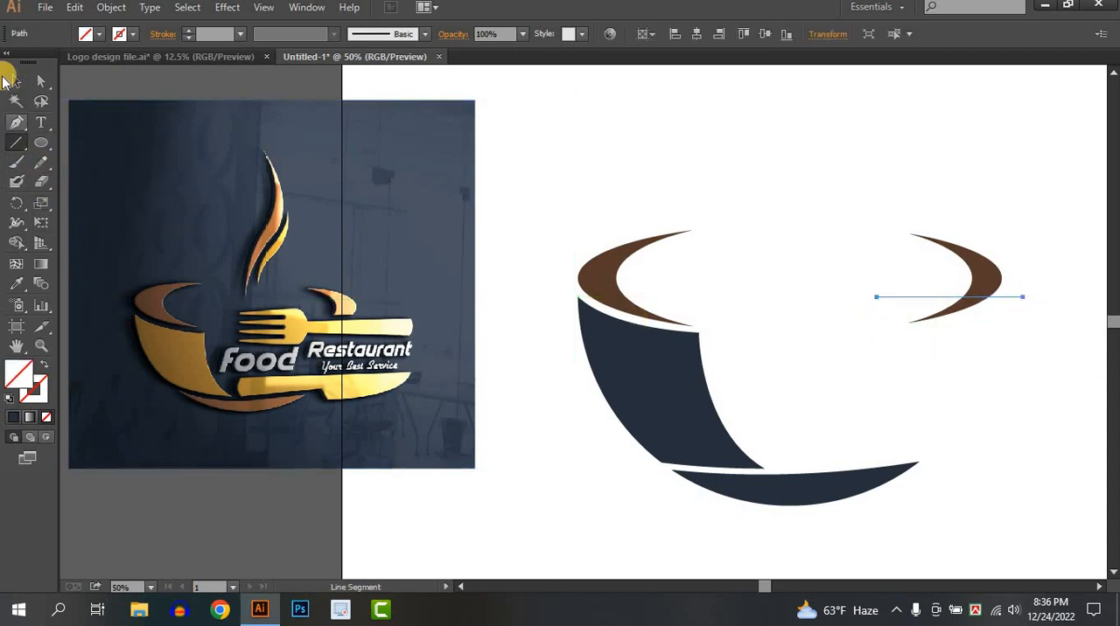
# Use Shape Builder on the right crescent and the line to remove the crescent's tip below the line
pyautogui.click(13, 81)
pyautogui.moveTo(1036, 367); pyautogui.dragTo(930, 243)
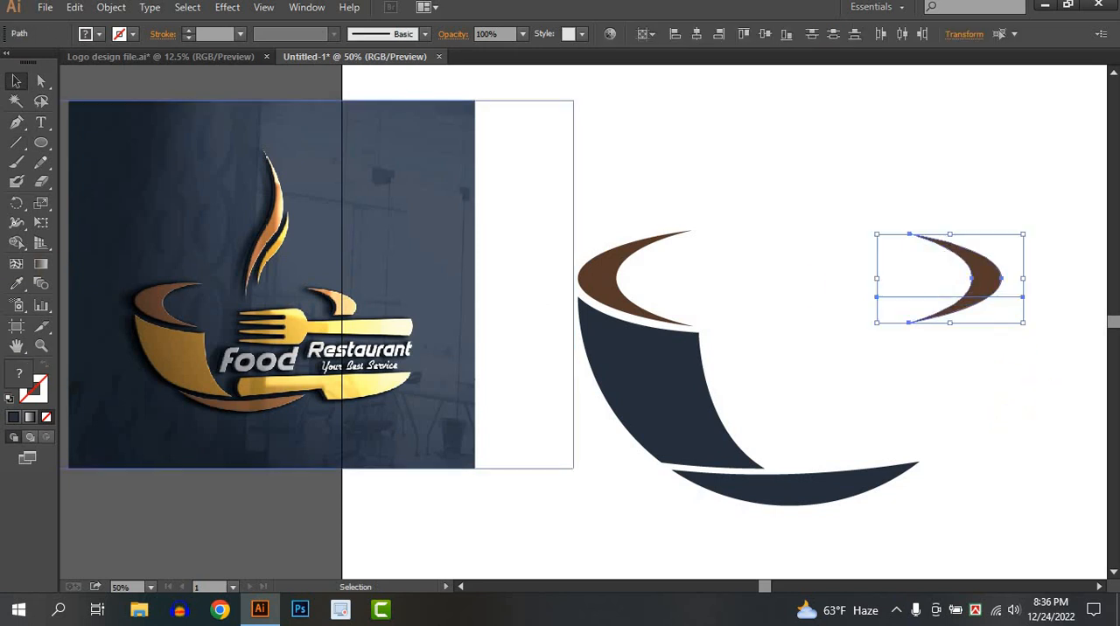
pyautogui.click(16, 223)
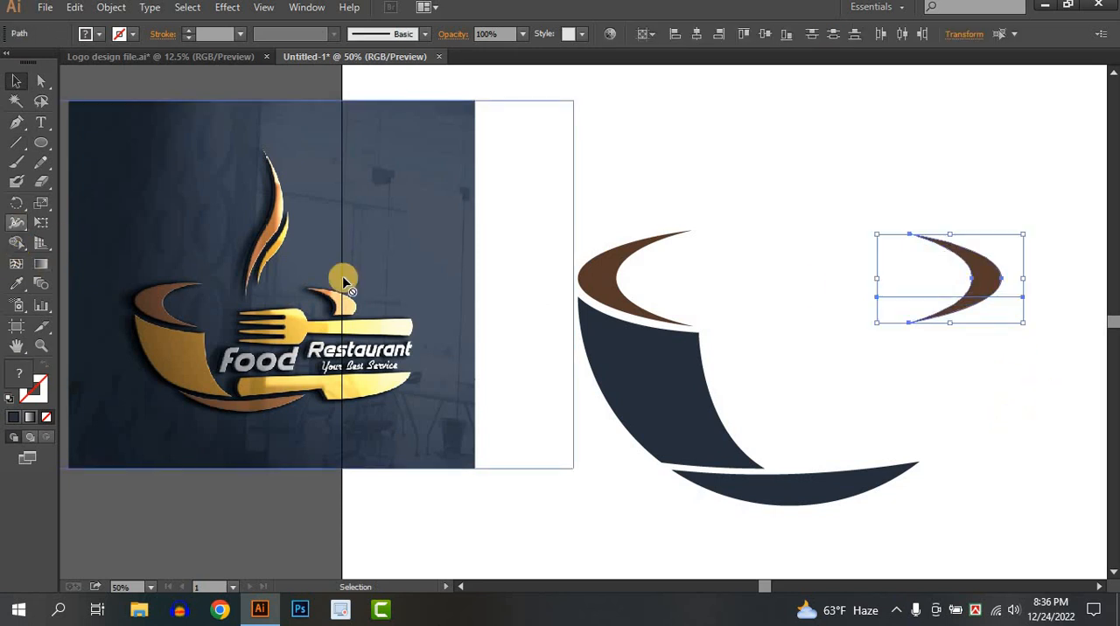
pyautogui.click(16, 243)
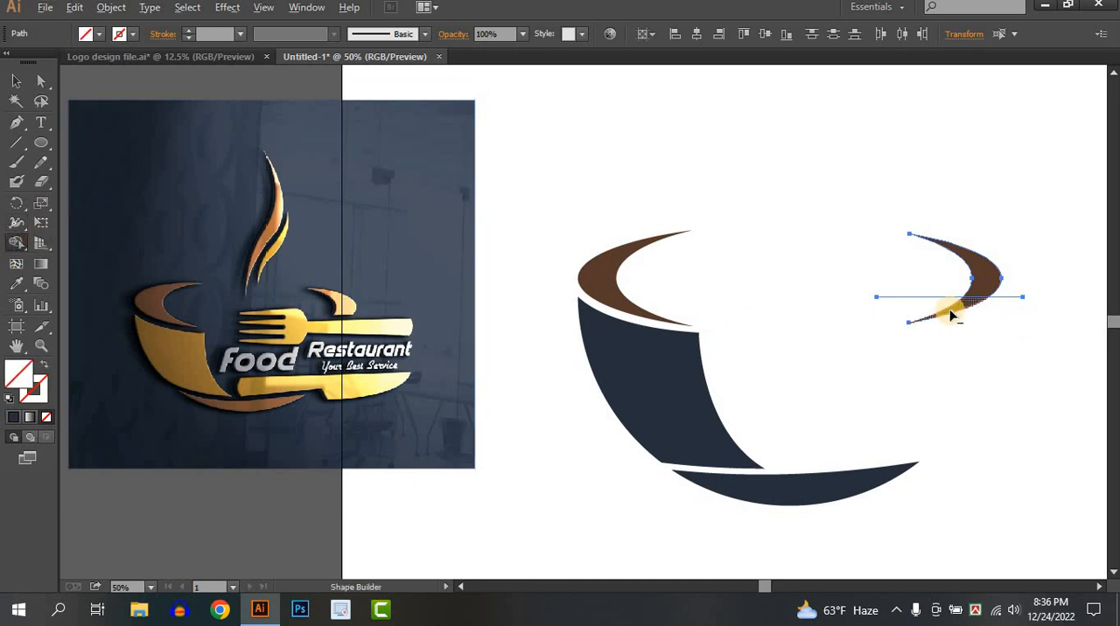
pyautogui.click(17, 81)
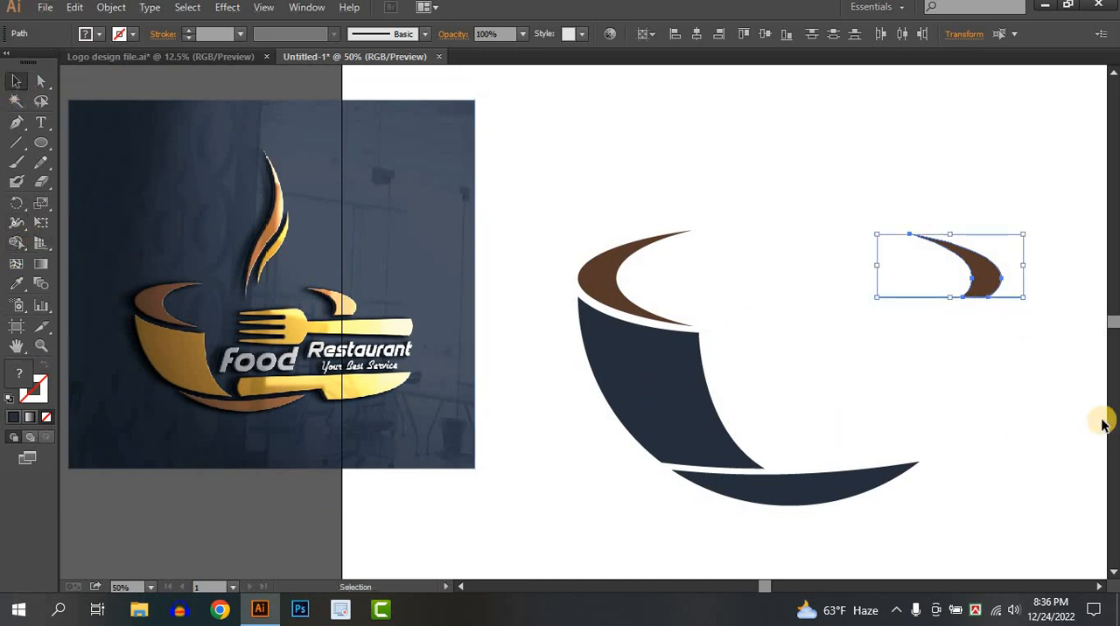
# Delete the leftover cutting line under the right crescent
pyautogui.click(1032, 324)
pyautogui.click(1017, 297)
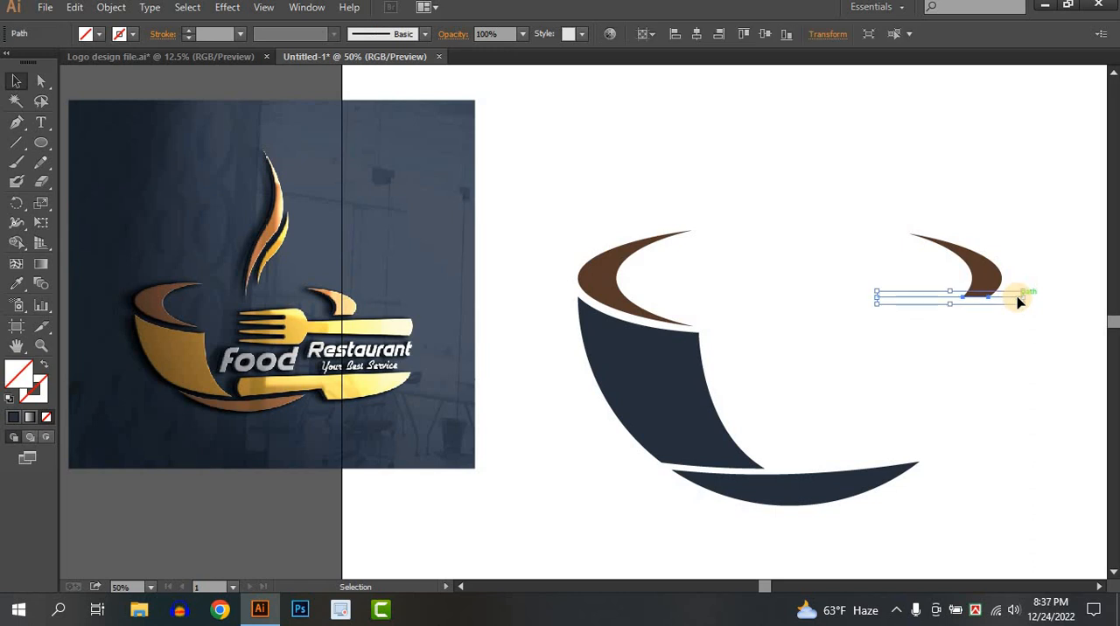
pyautogui.press('Delete')
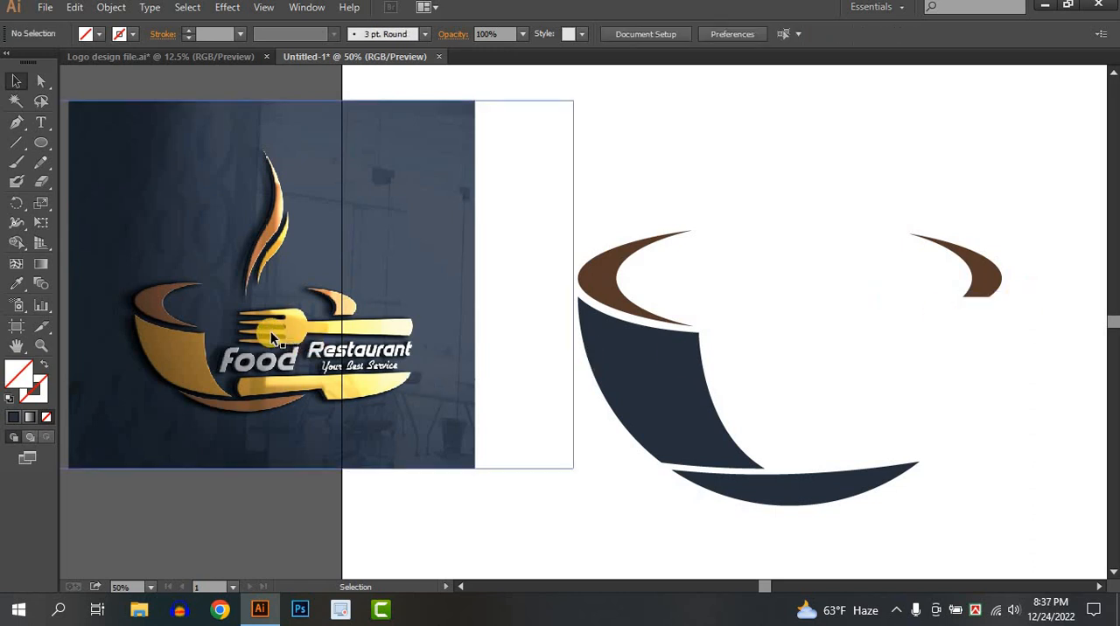
# Select all the brown and navy cup shapes together and remove them from the artboard
pyautogui.moveTo(890, 355); pyautogui.dragTo(875, 331)
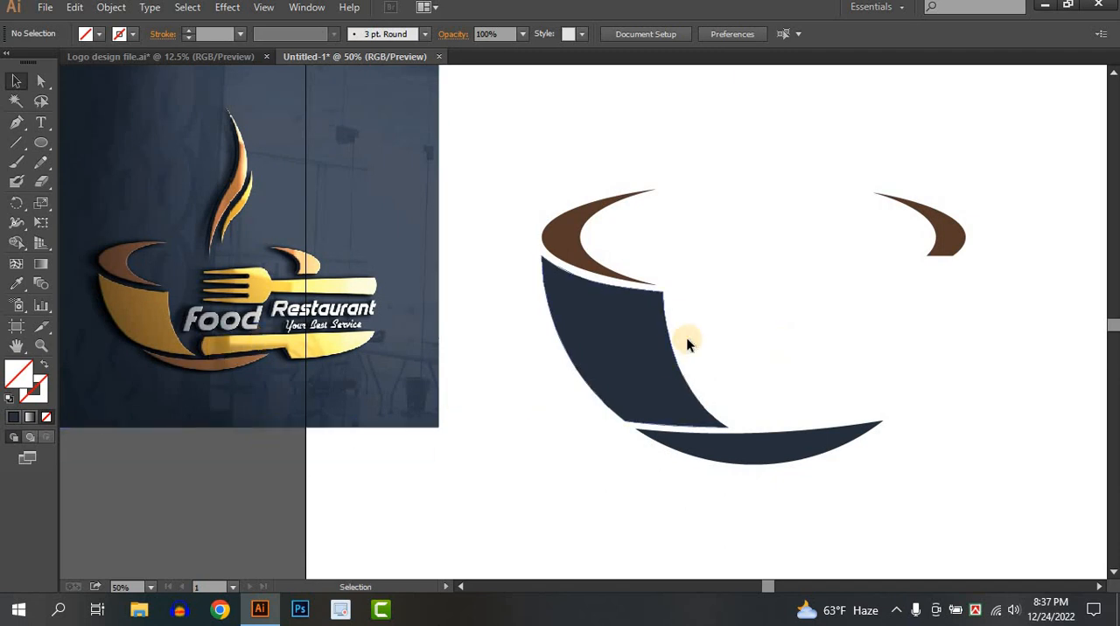
pyautogui.moveTo(668, 325); pyautogui.dragTo(184, 317)
pyautogui.scroll(2, 217, 268)
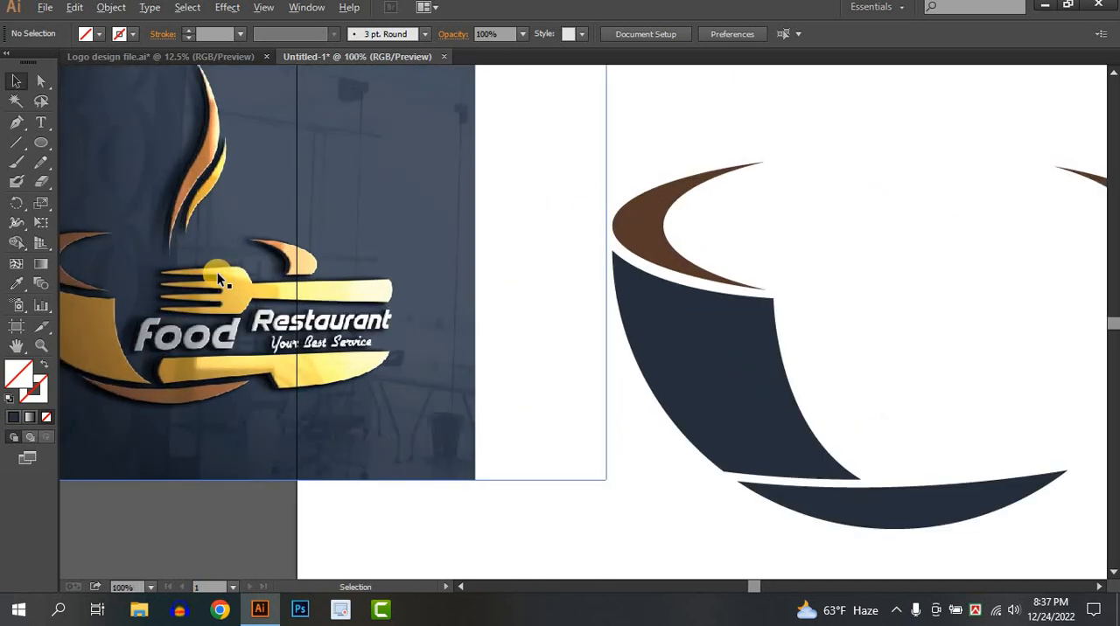
pyautogui.moveTo(361, 282); pyautogui.dragTo(405, 282)
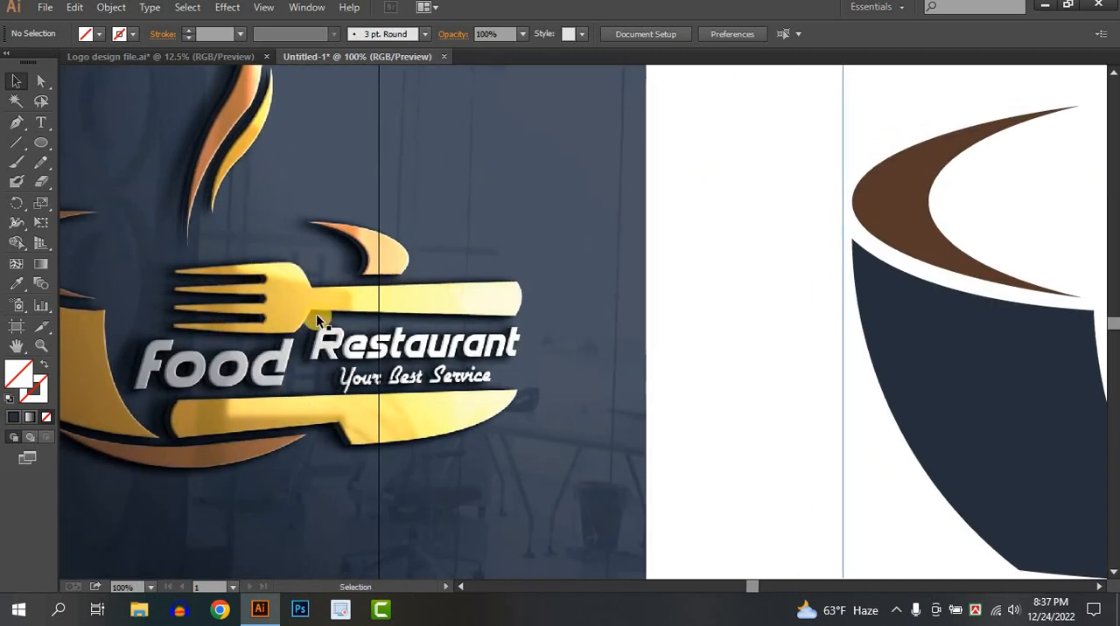
pyautogui.moveTo(464, 300); pyautogui.dragTo(435, 300)
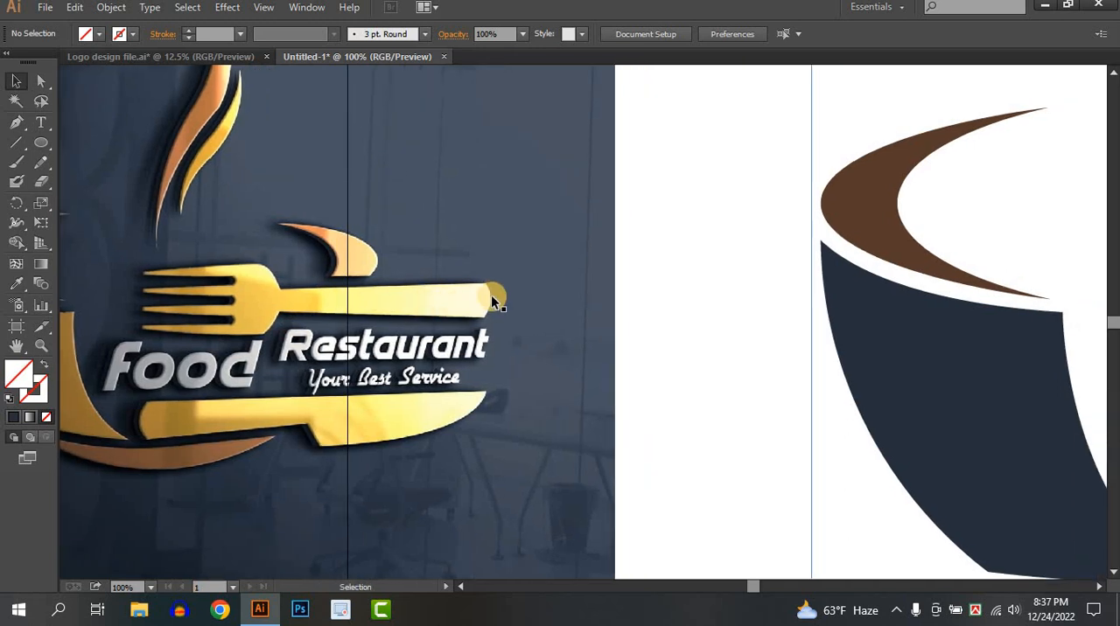
pyautogui.scroll(-1, 491, 295)
pyautogui.moveTo(758, 295)
pyautogui.mouseDown()
pyautogui.moveTo(612, 288)
pyautogui.moveTo(602, 320)
pyautogui.mouseUp()
pyautogui.scroll(-1, 613, 314)
pyautogui.moveTo(520, 262); pyautogui.dragTo(910, 515)
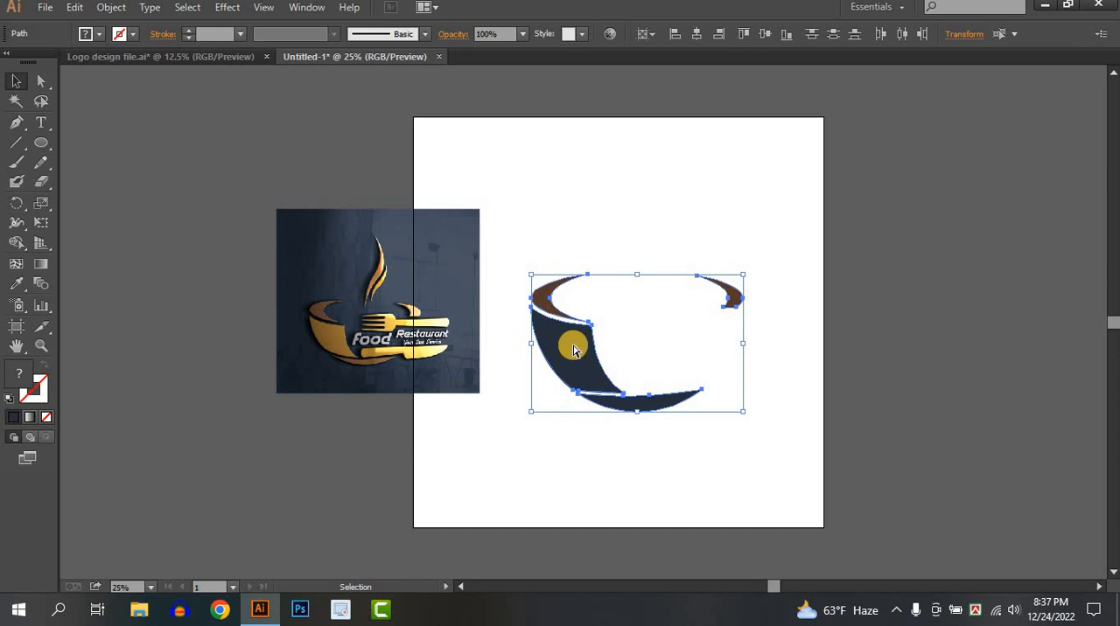
pyautogui.press('Delete')
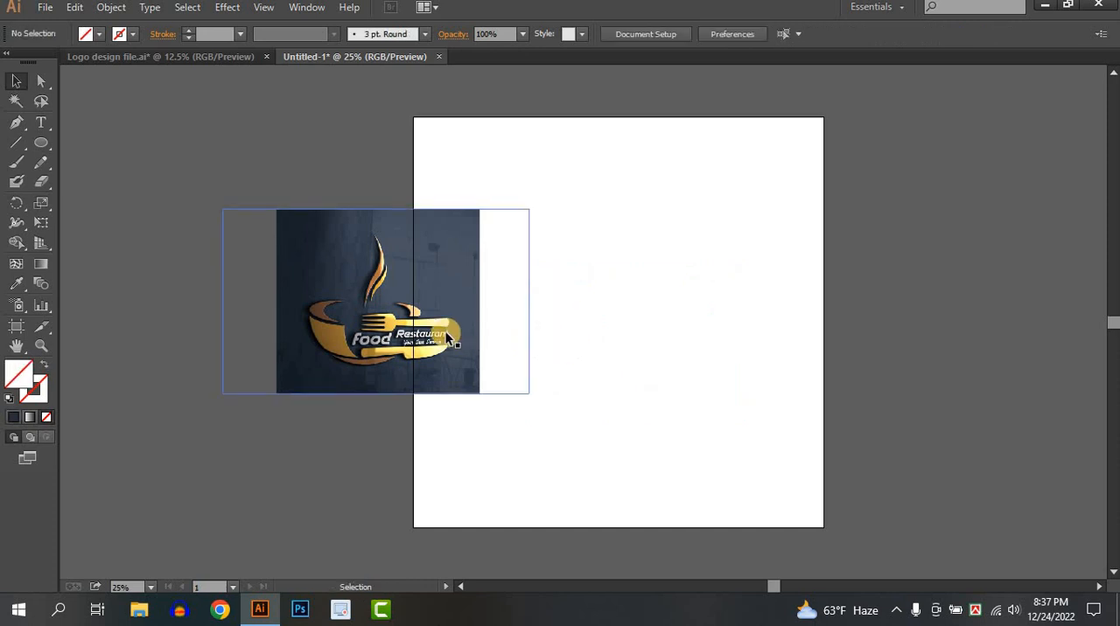
# Draw an upright rectangle on the artboard beside the reference image and fill it with orange
pyautogui.scroll(1, 445, 331)
pyautogui.scroll(1, 570, 336)
pyautogui.moveTo(572, 332); pyautogui.dragTo(475, 312)
pyautogui.scroll(-1, 531, 299)
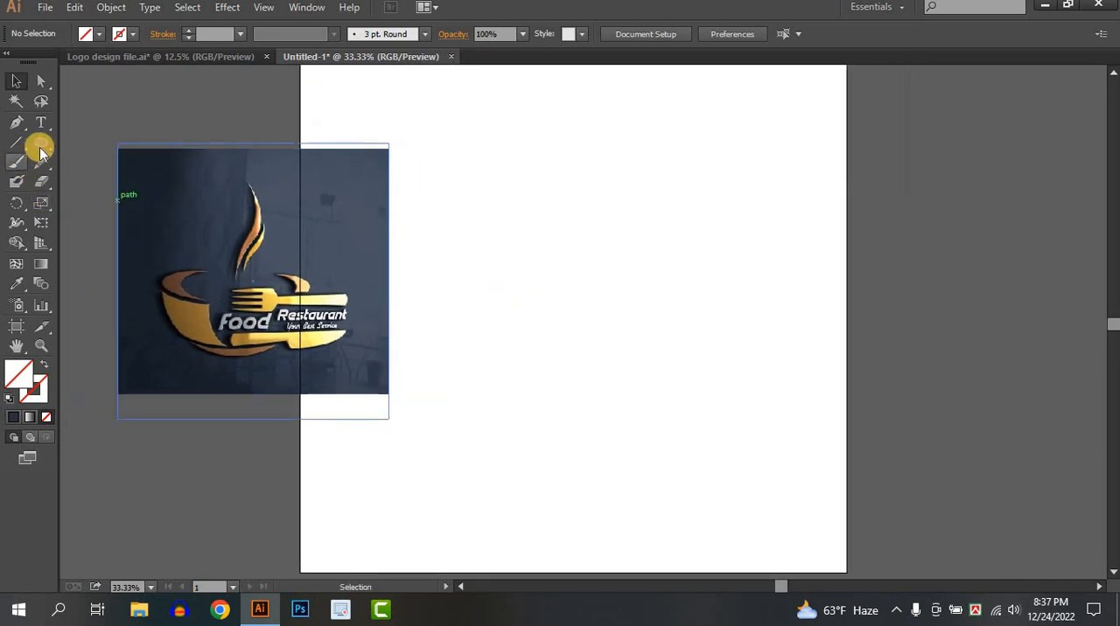
pyautogui.moveTo(41, 145); pyautogui.dragTo(105, 144)
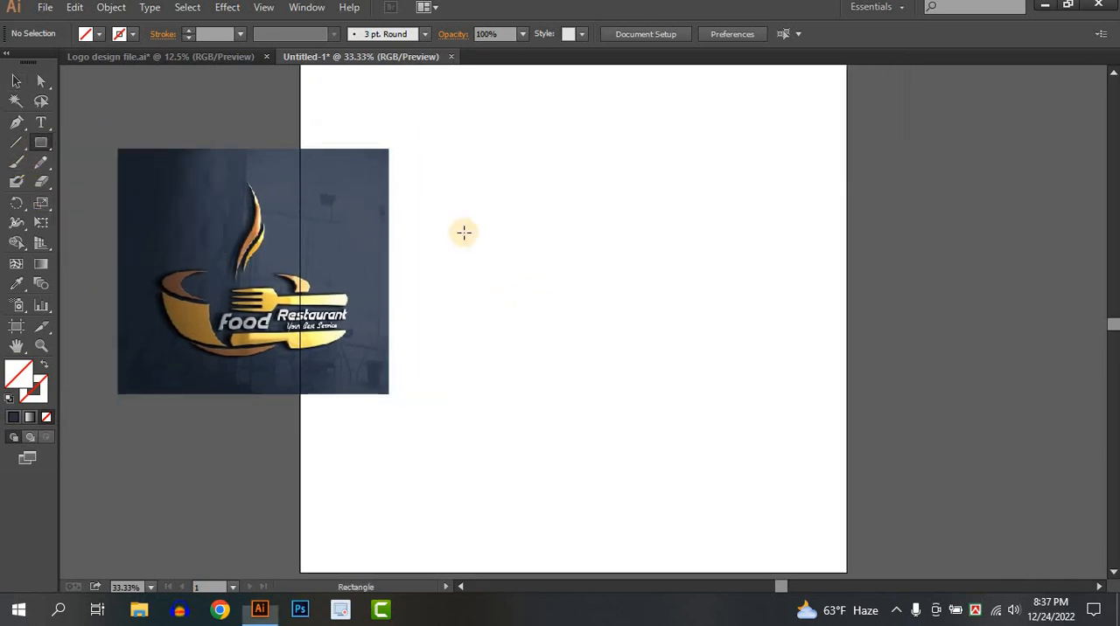
pyautogui.moveTo(562, 217); pyautogui.dragTo(624, 312)
pyautogui.click(16, 79)
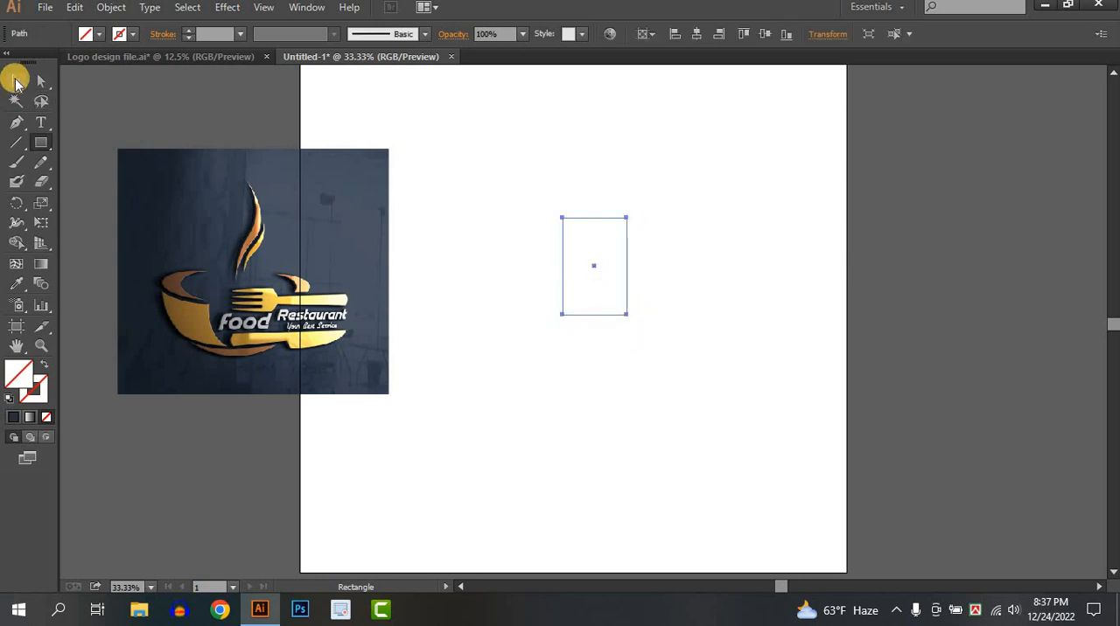
pyautogui.click(87, 33)
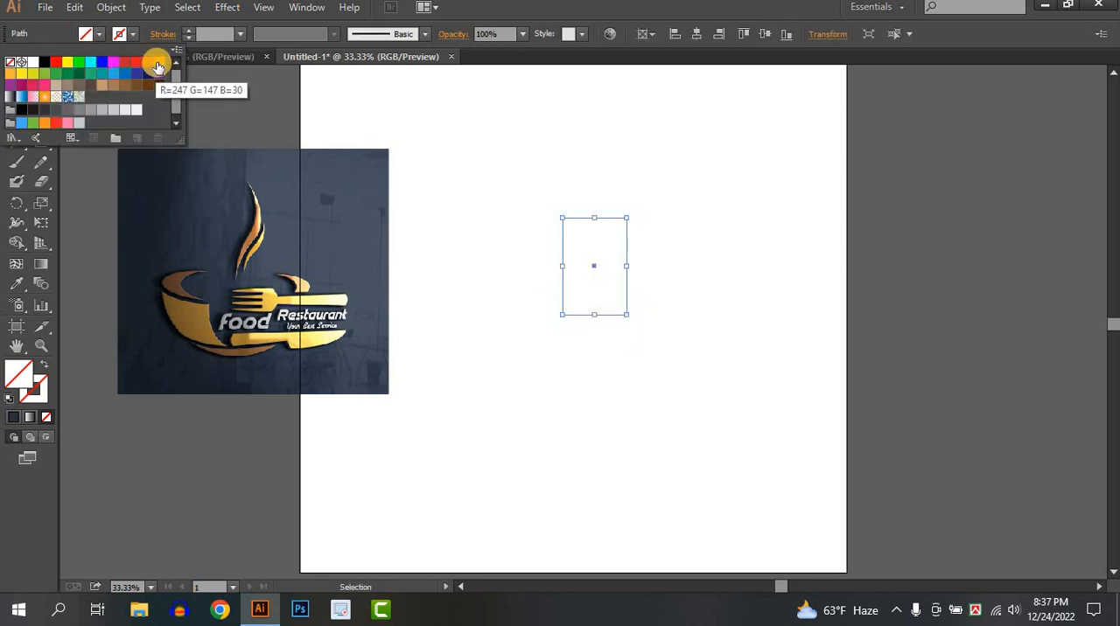
pyautogui.click(140, 65)
pyautogui.click(774, 334)
# Move the orange rectangle and the reference image closer together, leaving a narrow gap between them
pyautogui.moveTo(616, 286); pyautogui.dragTo(430, 326)
pyautogui.scroll(2, 431, 325)
pyautogui.hscroll(-3, 434, 327)
pyautogui.moveTo(200, 336); pyautogui.dragTo(373, 359)
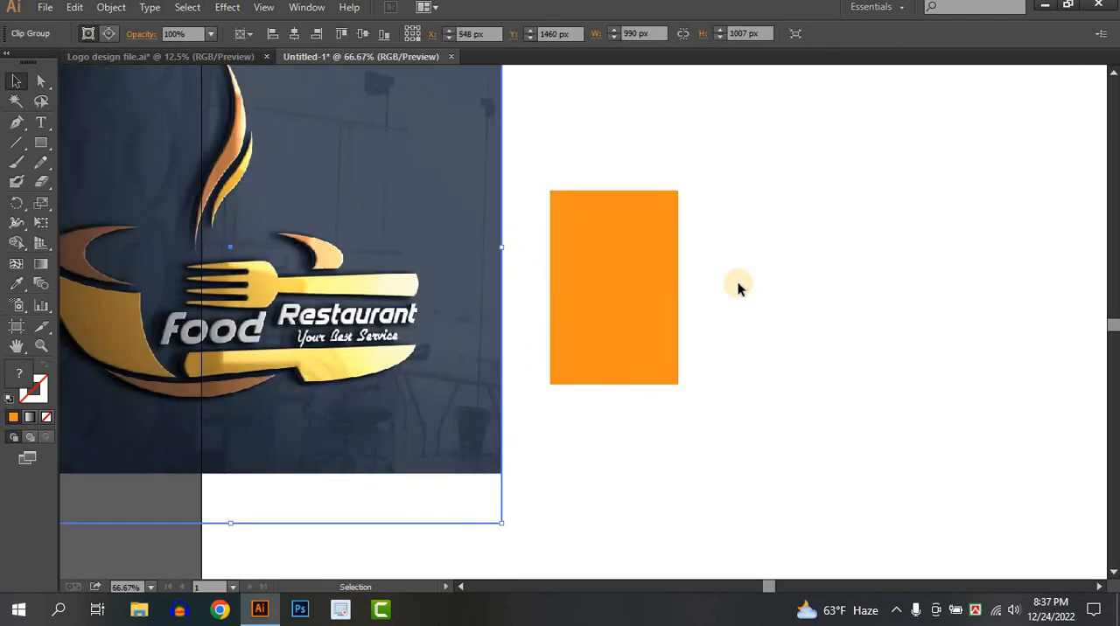
# Shift the orange rectangle slightly away from the reference image and stretch it taller by raising its top edge
pyautogui.click(738, 289)
pyautogui.hscroll(2, 700, 298)
pyautogui.moveTo(607, 300); pyautogui.dragTo(680, 297)
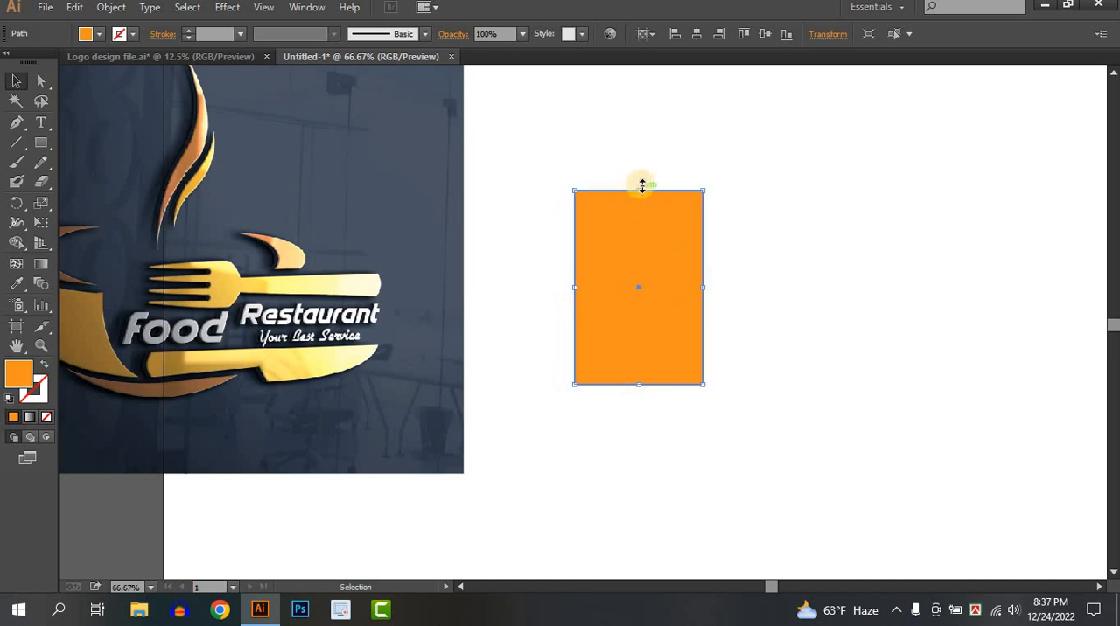
pyautogui.moveTo(642, 187); pyautogui.dragTo(643, 93)
pyautogui.click(790, 250)
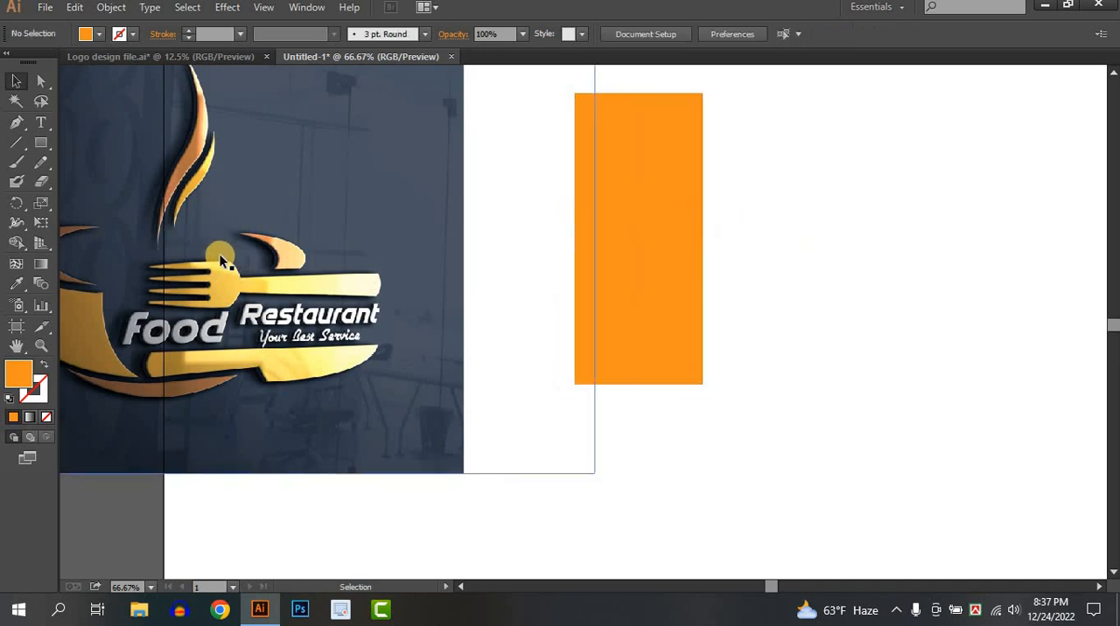
# Add an anchor point mid-way along the rectangle's bottom edge and pull it down to about X 868 px, Y 1246 px, forming a shallow point
pyautogui.click(671, 354)
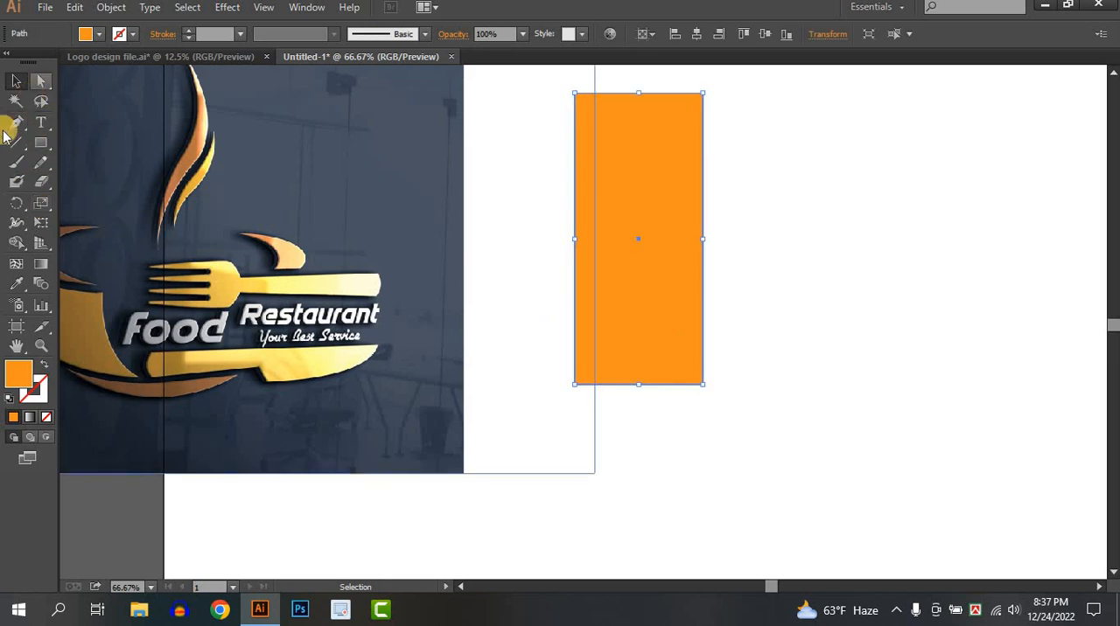
pyautogui.moveTo(17, 121); pyautogui.dragTo(92, 143)
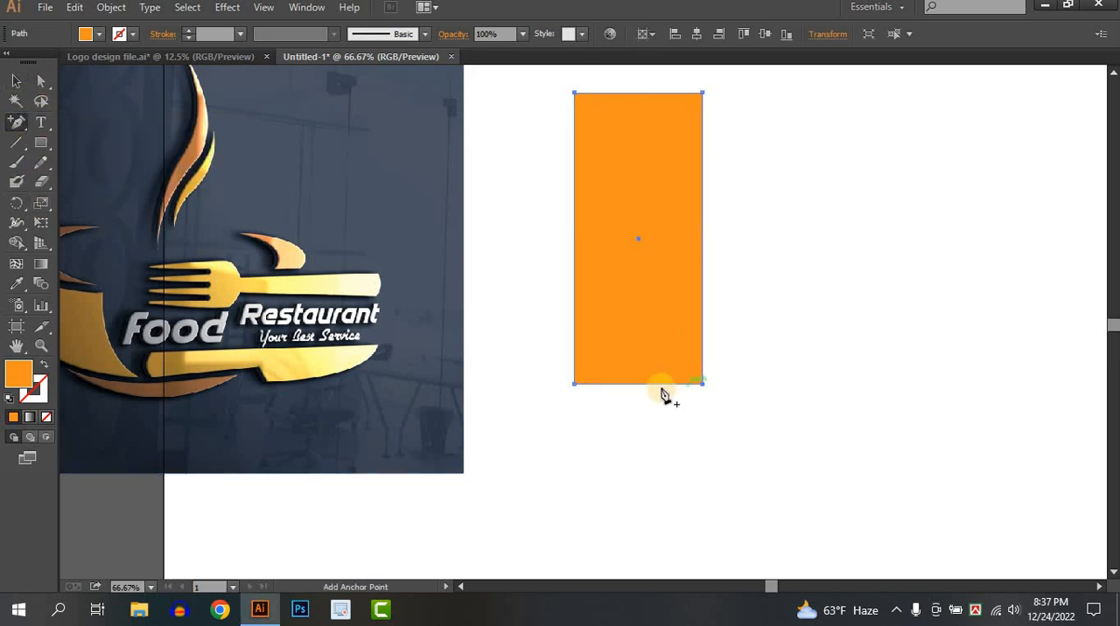
pyautogui.click(636, 385)
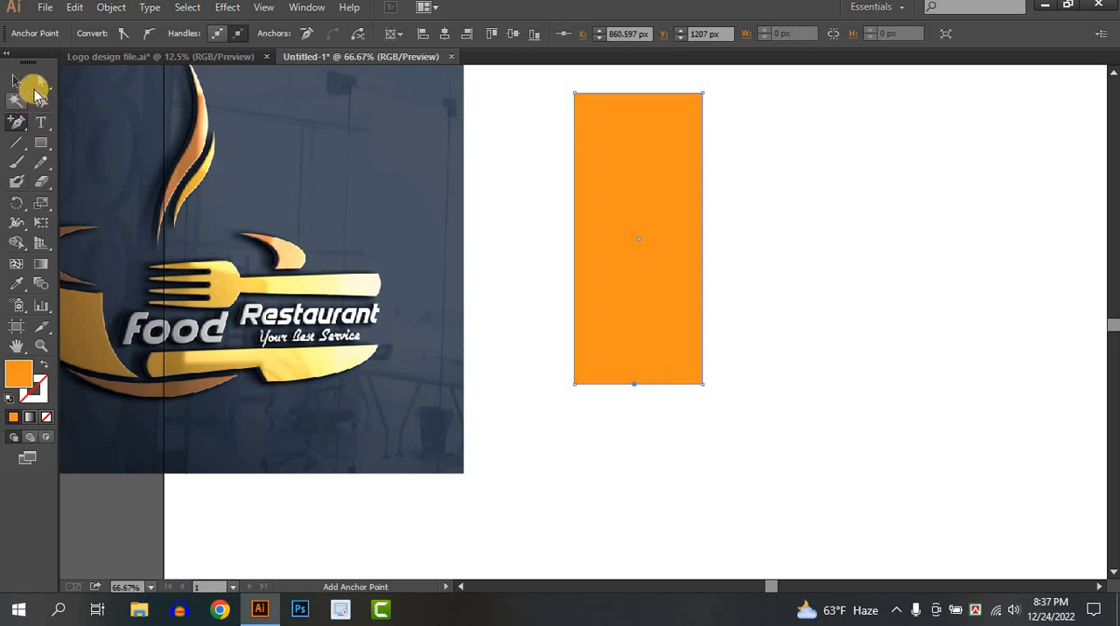
pyautogui.click(41, 80)
pyautogui.click(636, 390)
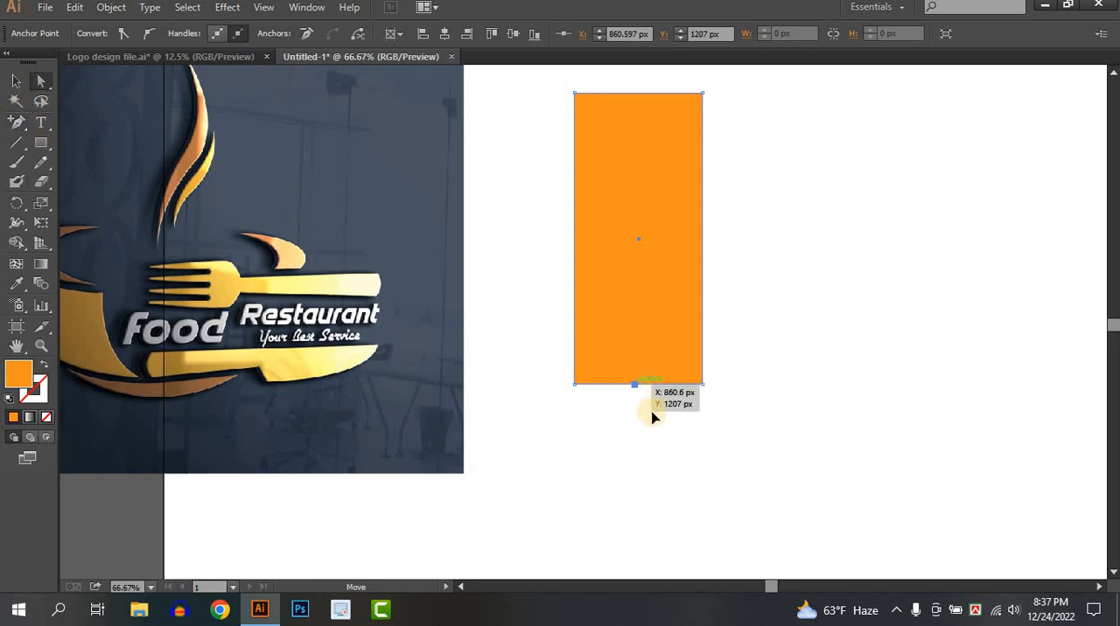
pyautogui.moveTo(652, 417)
pyautogui.mouseDown()
pyautogui.moveTo(647, 446)
pyautogui.moveTo(639, 405)
pyautogui.mouseUp()
pyautogui.click(15, 81)
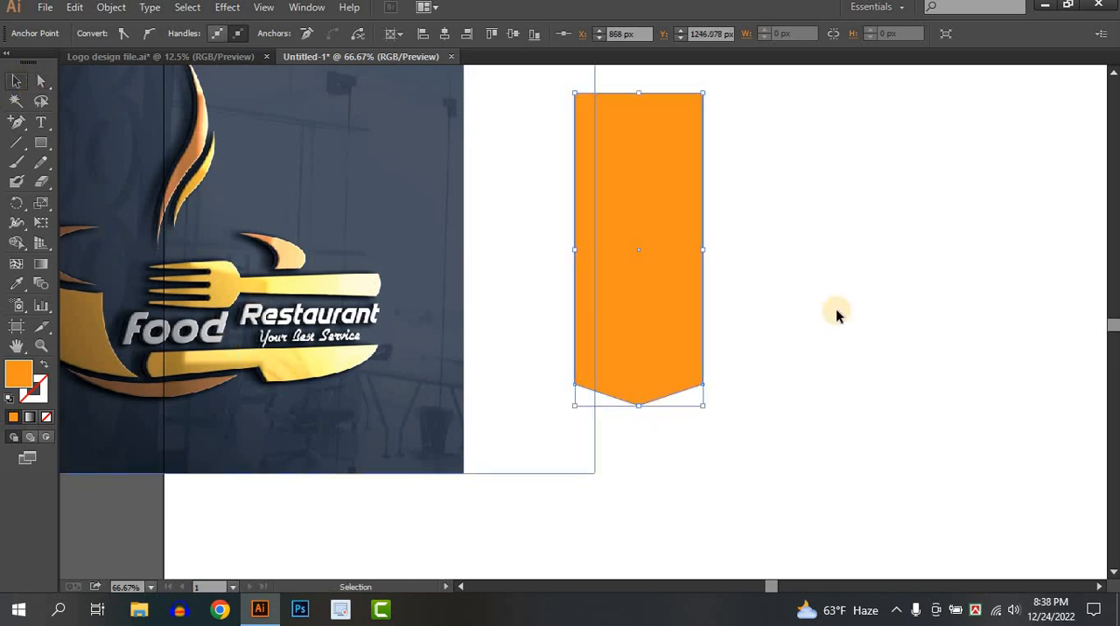
# Shorten the pointed orange shape slightly by lowering its top edge
pyautogui.click(863, 323)
pyautogui.click(635, 249)
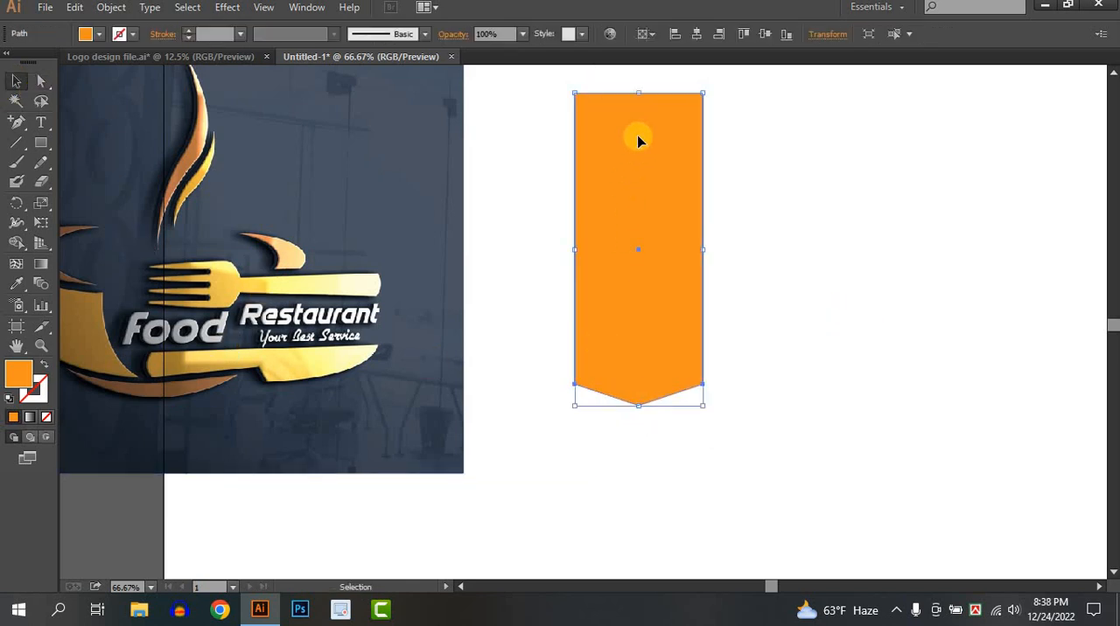
pyautogui.moveTo(639, 94); pyautogui.dragTo(640, 110)
# Apply a Round Corners effect with a 31 px radius to the pointed orange shape, previewing the result
pyautogui.click(229, 7)
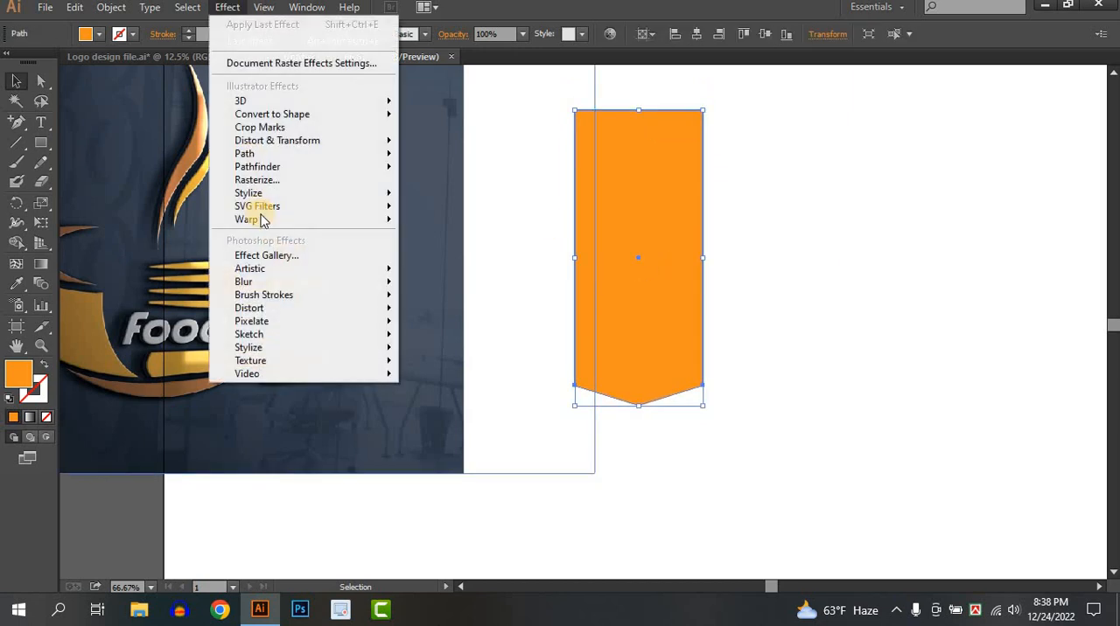
pyautogui.moveTo(263, 205)
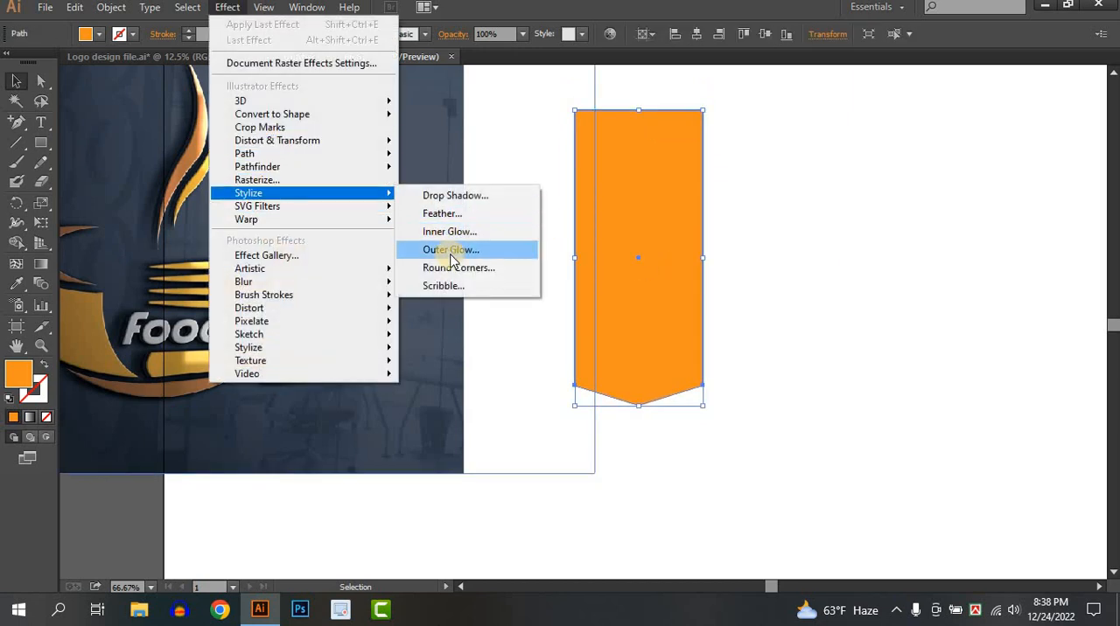
pyautogui.click(455, 268)
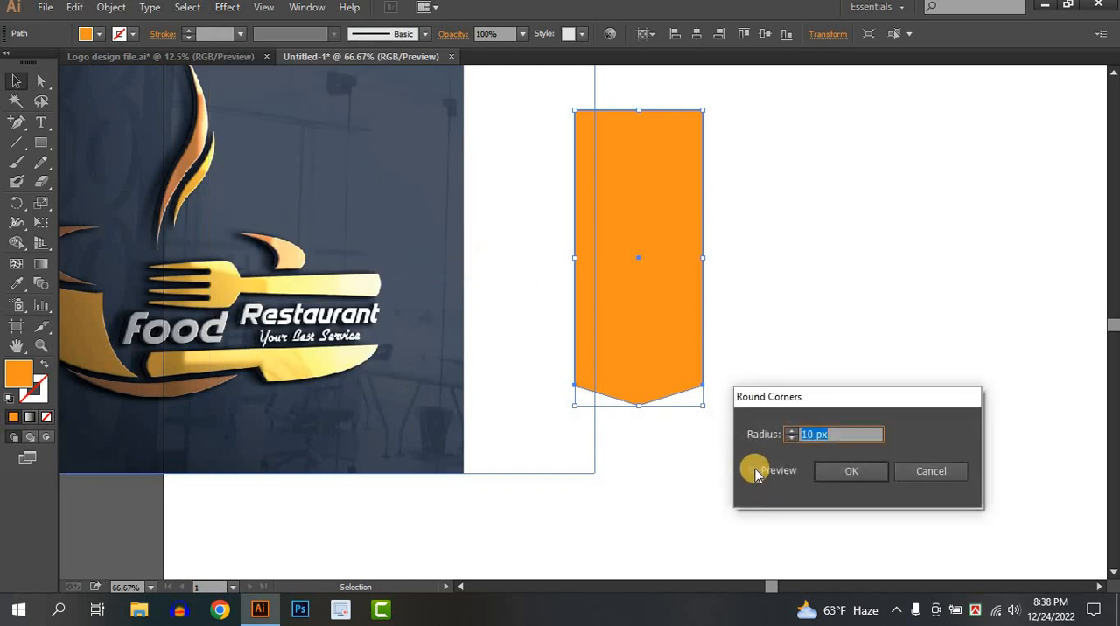
pyautogui.click(755, 471)
pyautogui.click(790, 428)
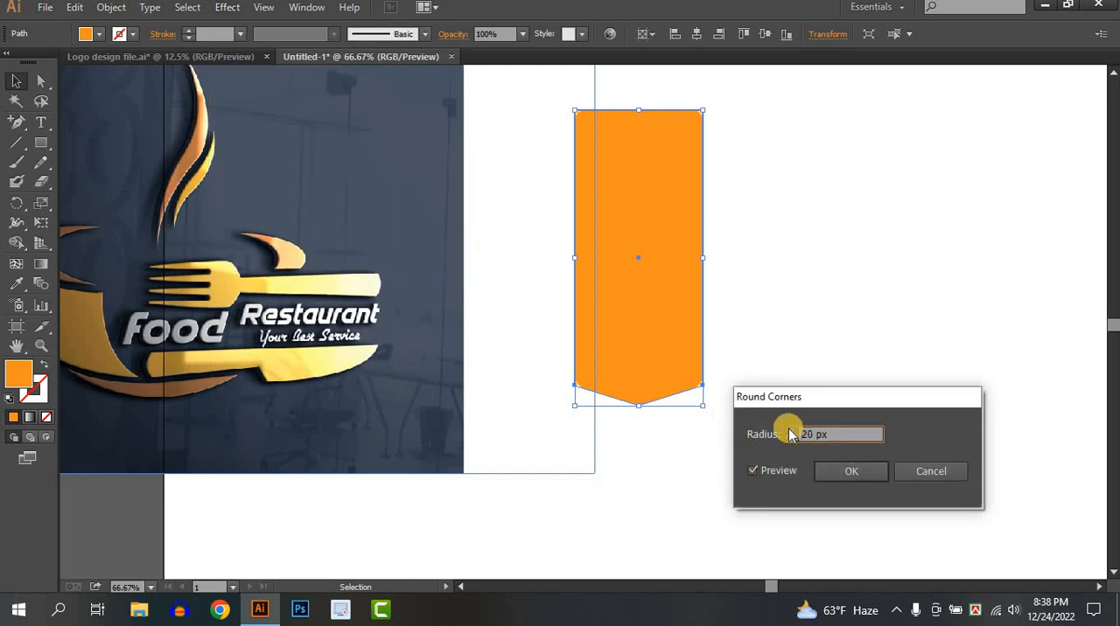
pyautogui.click(789, 429)
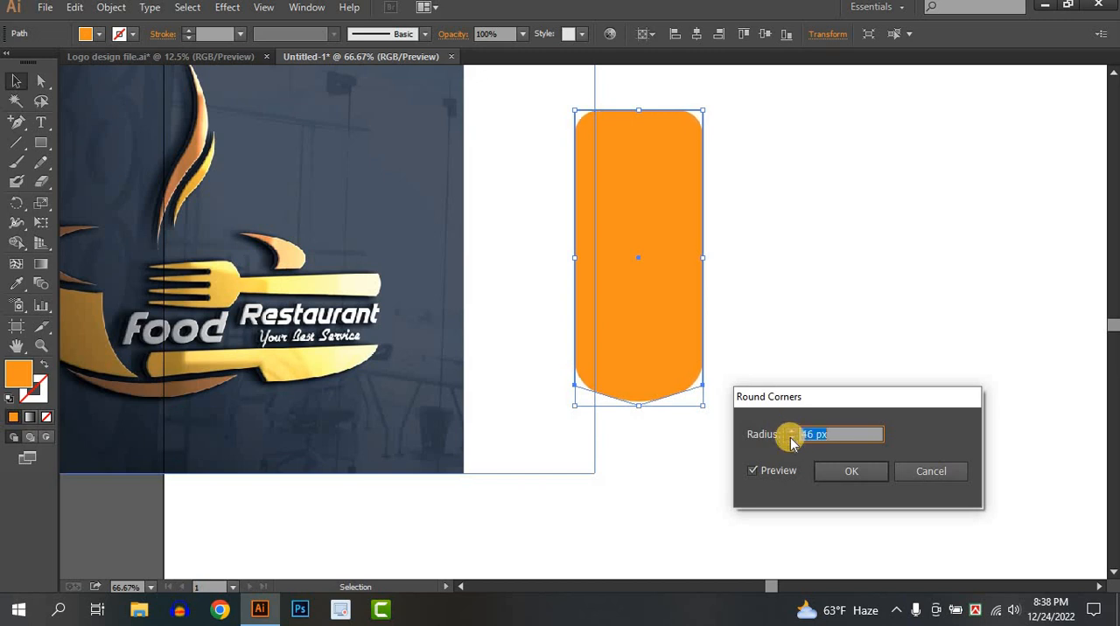
pyautogui.click(791, 439)
pyautogui.click(850, 474)
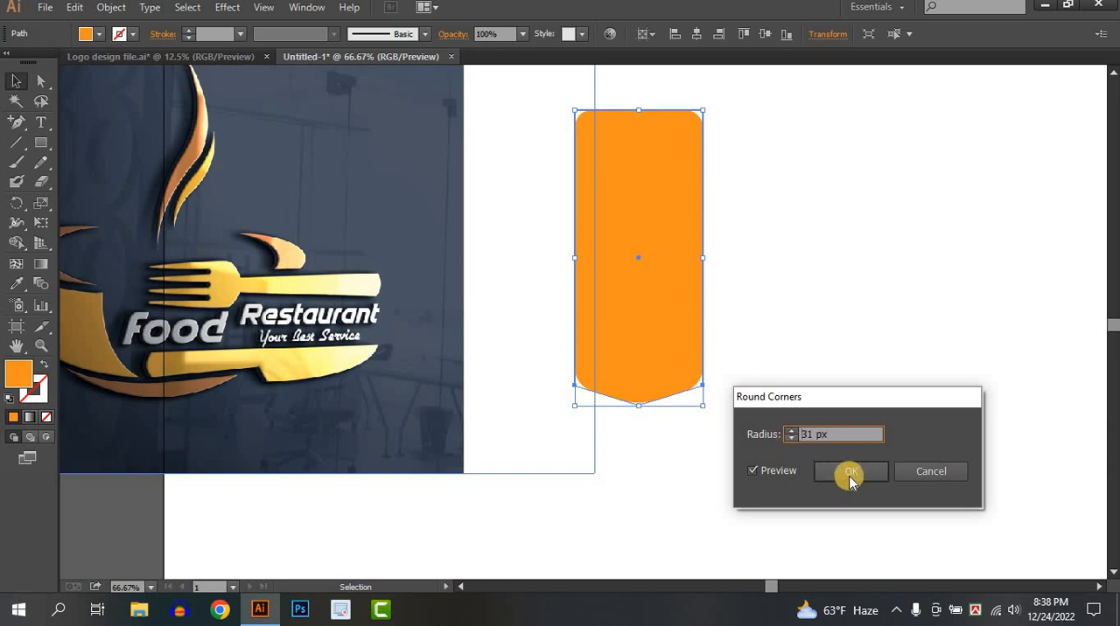
pyautogui.click(809, 392)
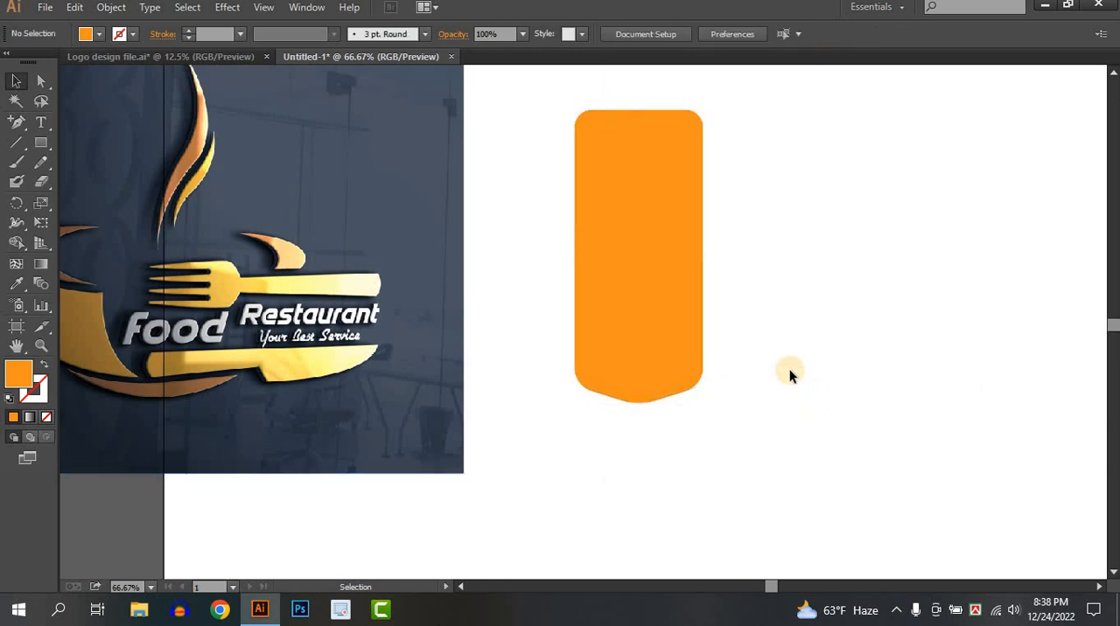
# Expand the appearance of the rounded orange shape and move it slightly farther from the reference image
pyautogui.click(655, 331)
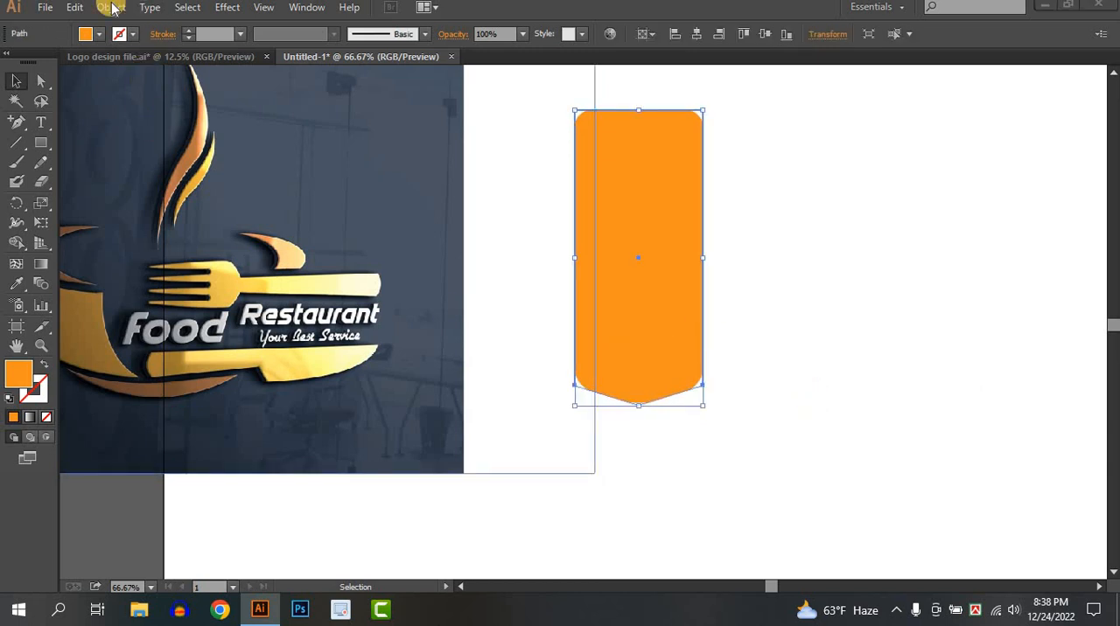
pyautogui.click(112, 7)
pyautogui.click(162, 201)
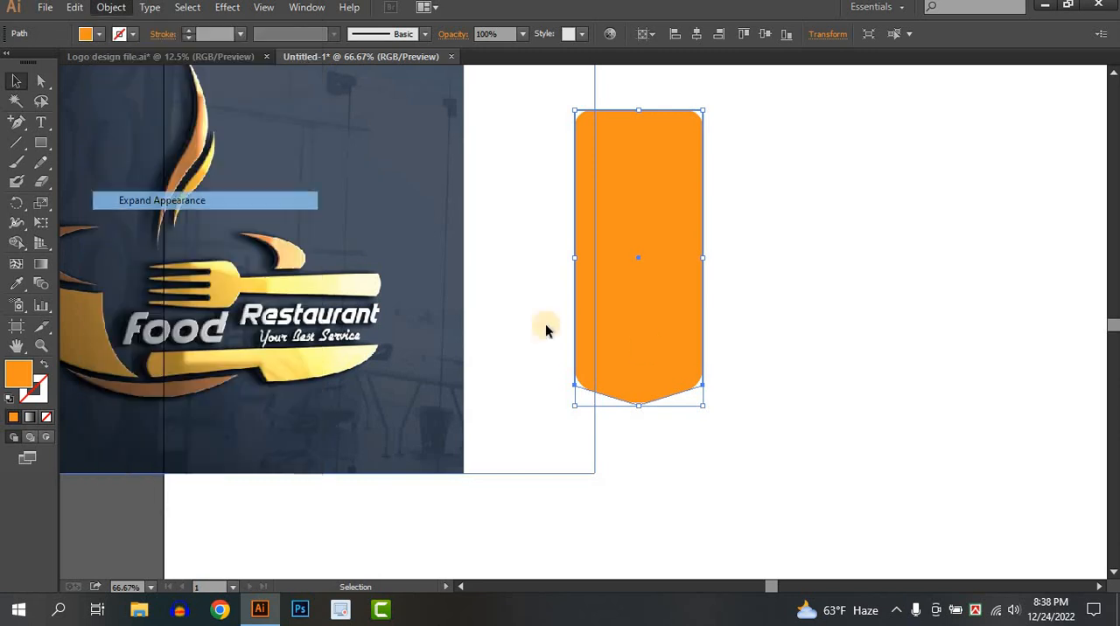
pyautogui.click(924, 371)
pyautogui.moveTo(689, 346); pyautogui.dragTo(805, 362)
pyautogui.click(805, 362)
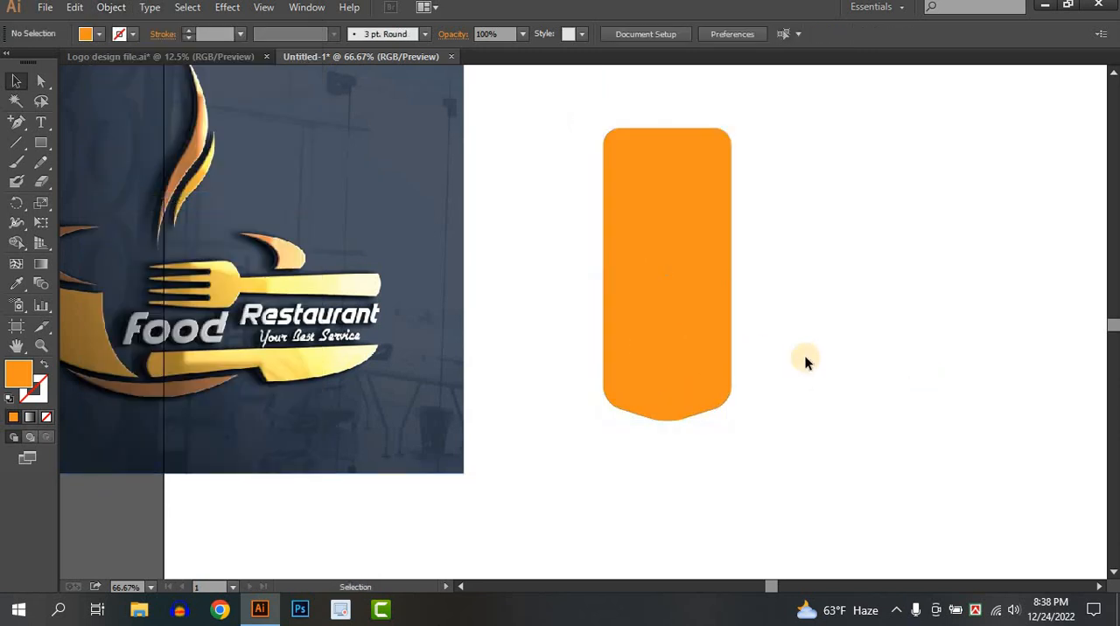
# Scale the orange shape narrower and slightly shorter, and move it a little lower on the artboard
pyautogui.click(681, 298)
pyautogui.moveTo(734, 421); pyautogui.dragTo(693, 392)
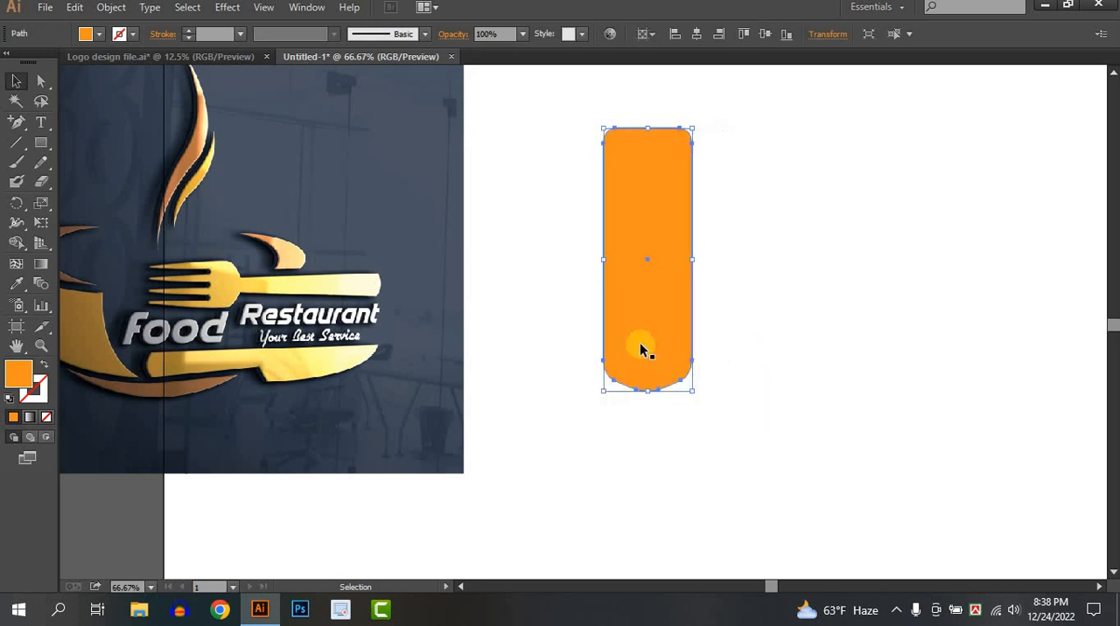
pyautogui.moveTo(645, 350); pyautogui.dragTo(655, 412)
# Draw a horizontal line across the orange shape below its middle and remove the part above it with Shape Builder
pyautogui.click(16, 143)
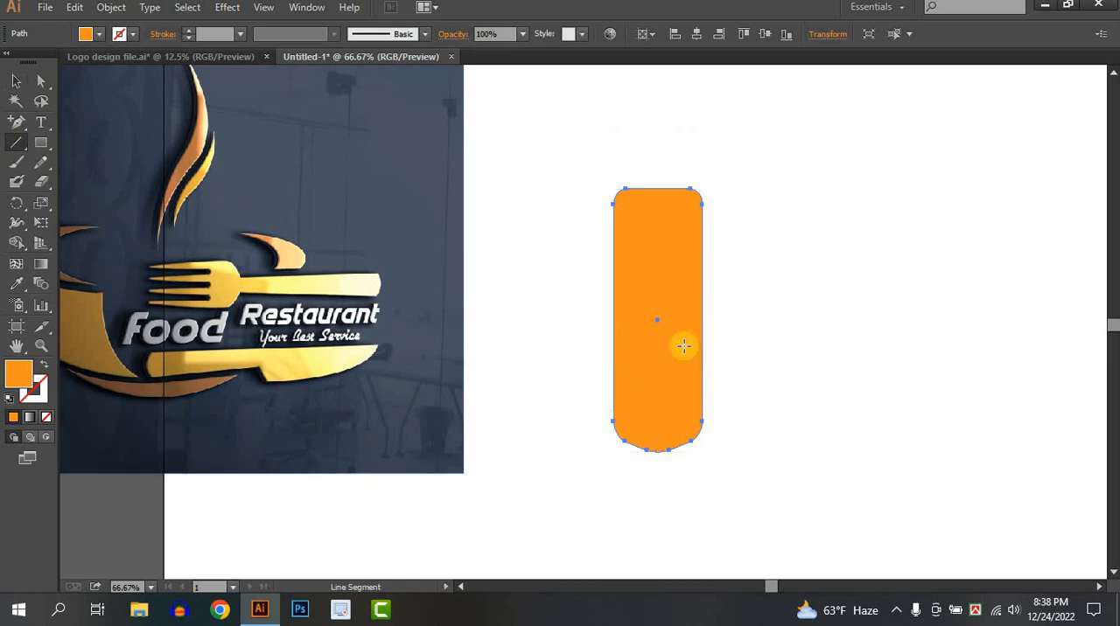
pyautogui.moveTo(598, 342); pyautogui.dragTo(769, 342)
pyautogui.click(16, 81)
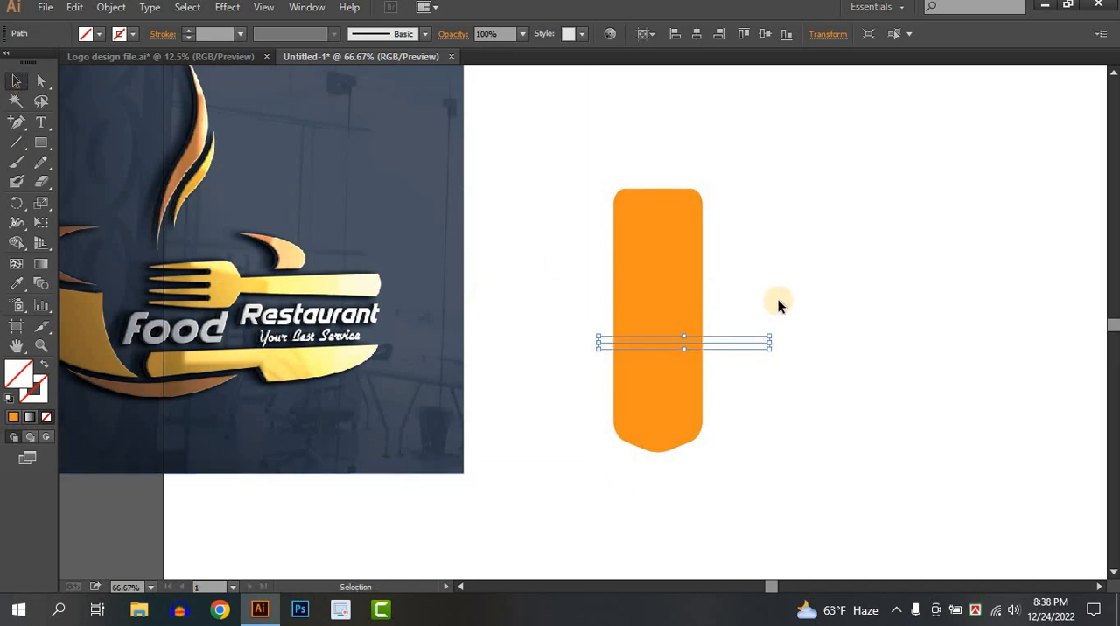
pyautogui.moveTo(778, 303); pyautogui.dragTo(655, 420)
pyautogui.click(15, 249)
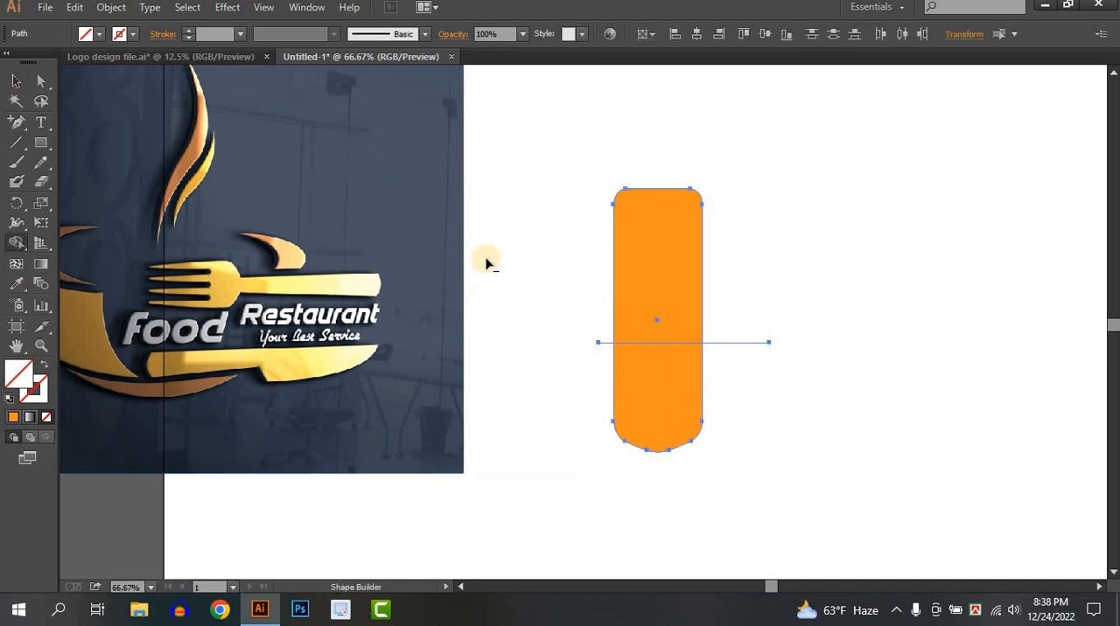
pyautogui.keyDown('alt'); pyautogui.click(656, 259); pyautogui.keyUp('alt')
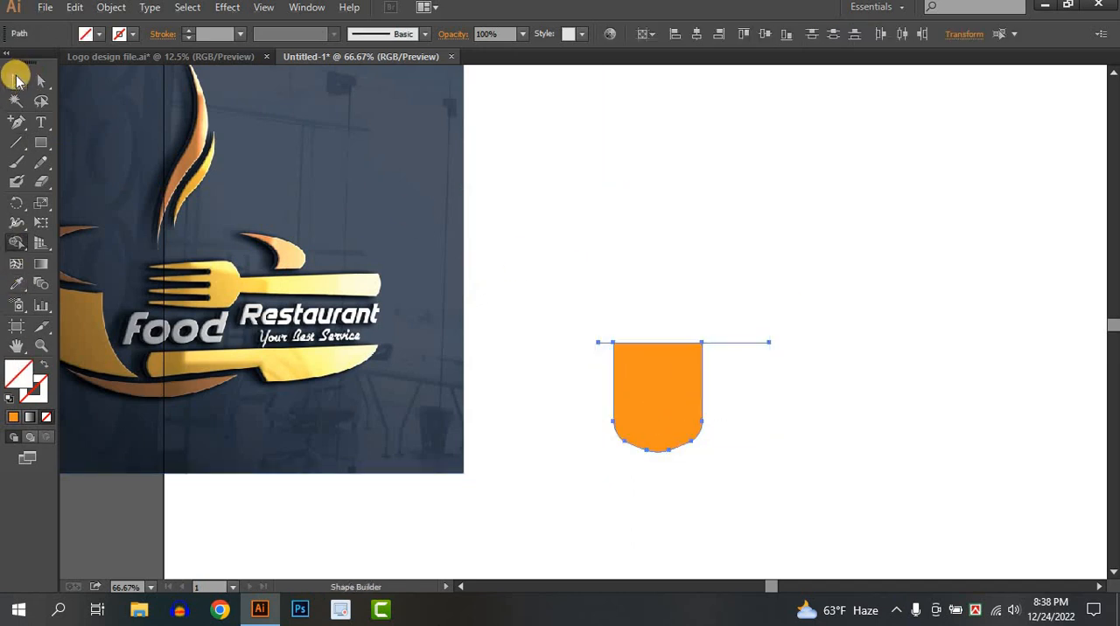
# Delete the leftover horizontal line along the cut top edge of the orange shape
pyautogui.click(16, 80)
pyautogui.click(996, 315)
pyautogui.click(746, 342)
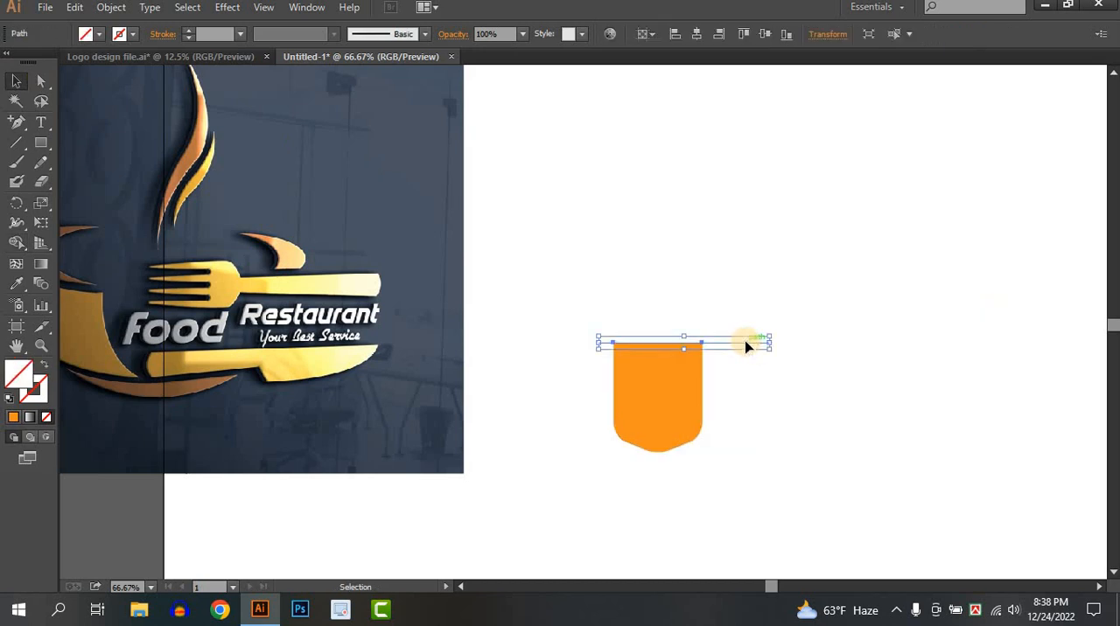
pyautogui.press('Delete')
# Raise the orange shape's top edge slightly by moving its two upper corner anchor points straight up
pyautogui.hotkey('ctrl', 'a')
pyautogui.click(42, 80)
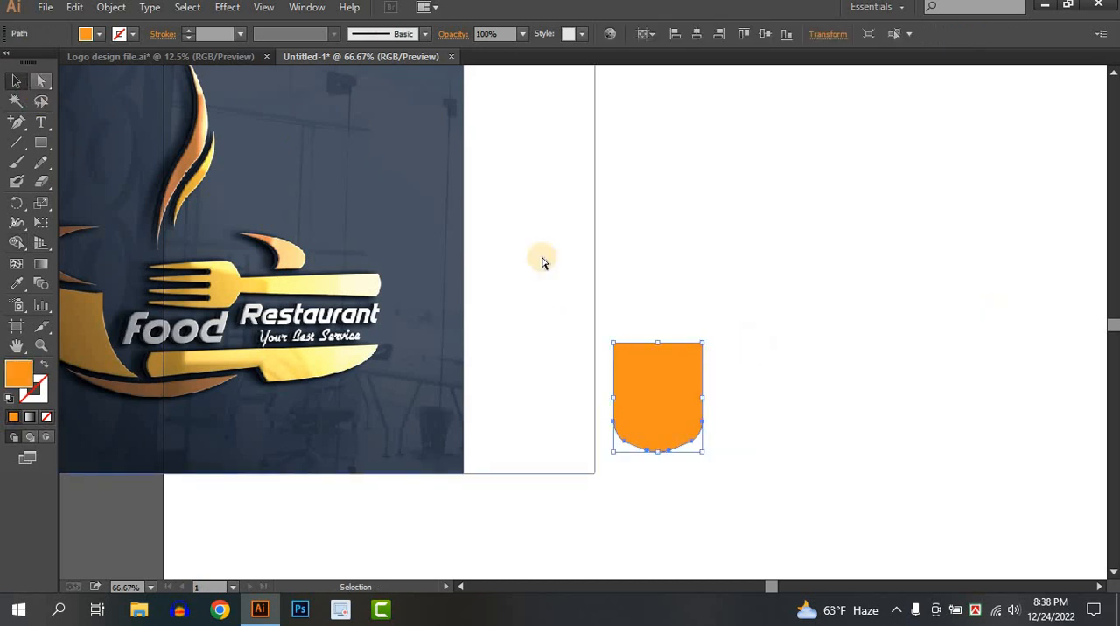
pyautogui.moveTo(571, 306); pyautogui.dragTo(800, 388)
pyautogui.moveTo(701, 343); pyautogui.dragTo(701, 314)
pyautogui.click(18, 82)
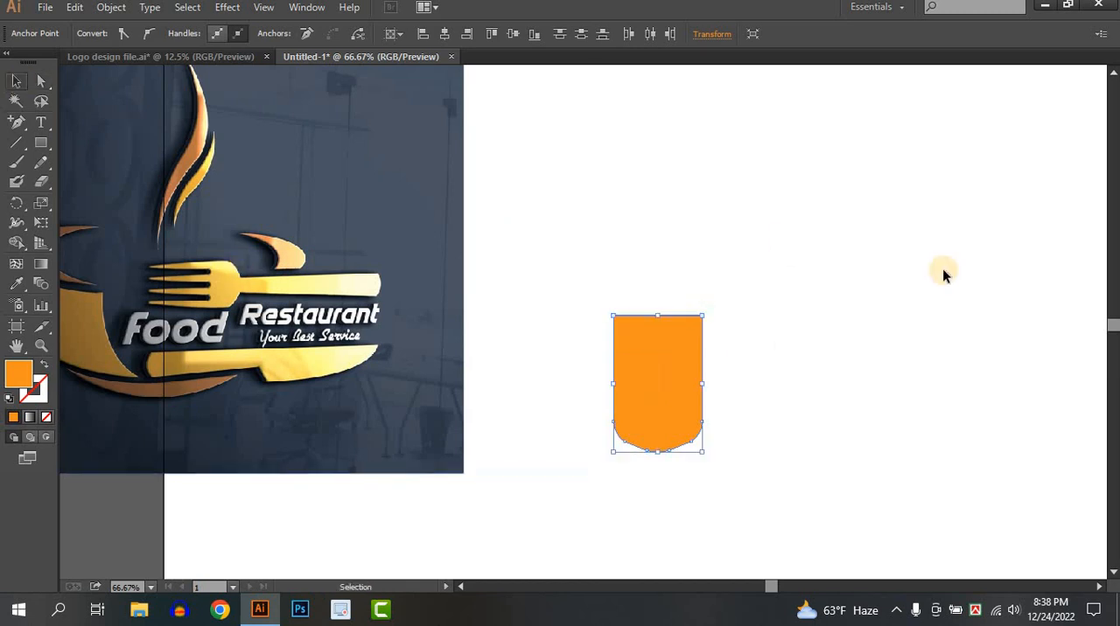
pyautogui.click(960, 276)
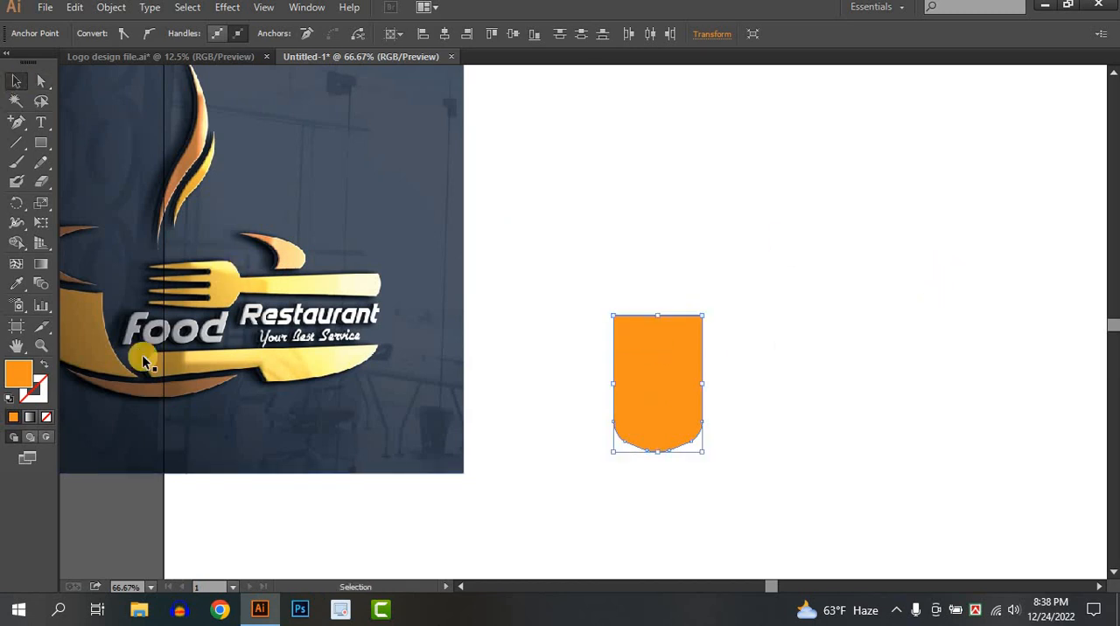
# Taper the orange shape toward its top with Perspective Distort, pulling the upper corners slightly inward
pyautogui.click(662, 362)
pyautogui.click(39, 224)
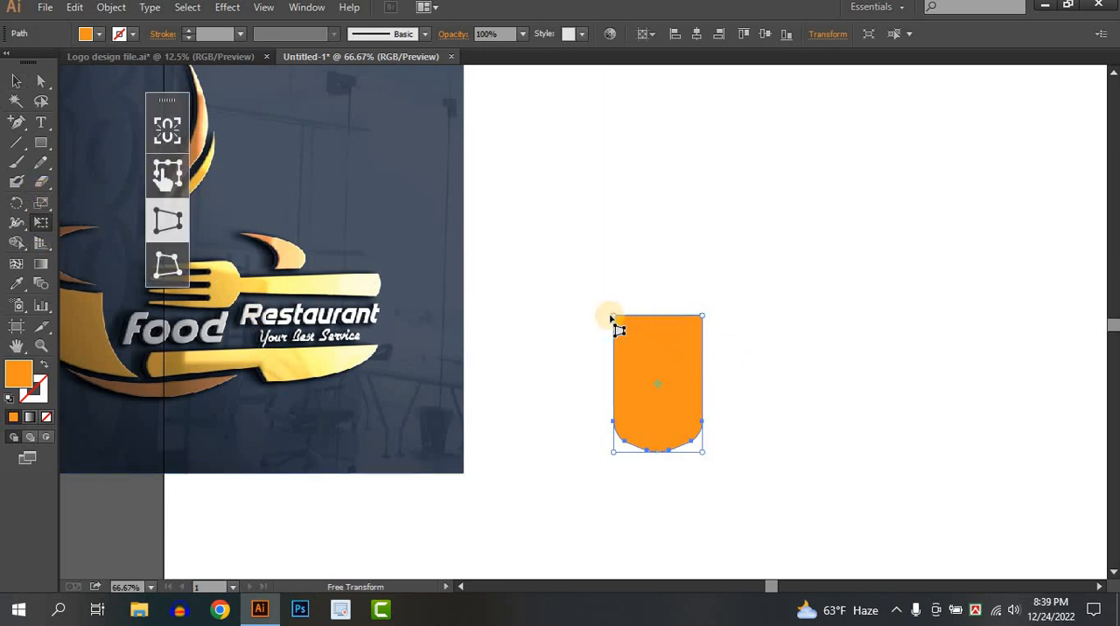
pyautogui.moveTo(612, 317); pyautogui.dragTo(624, 329)
pyautogui.click(16, 82)
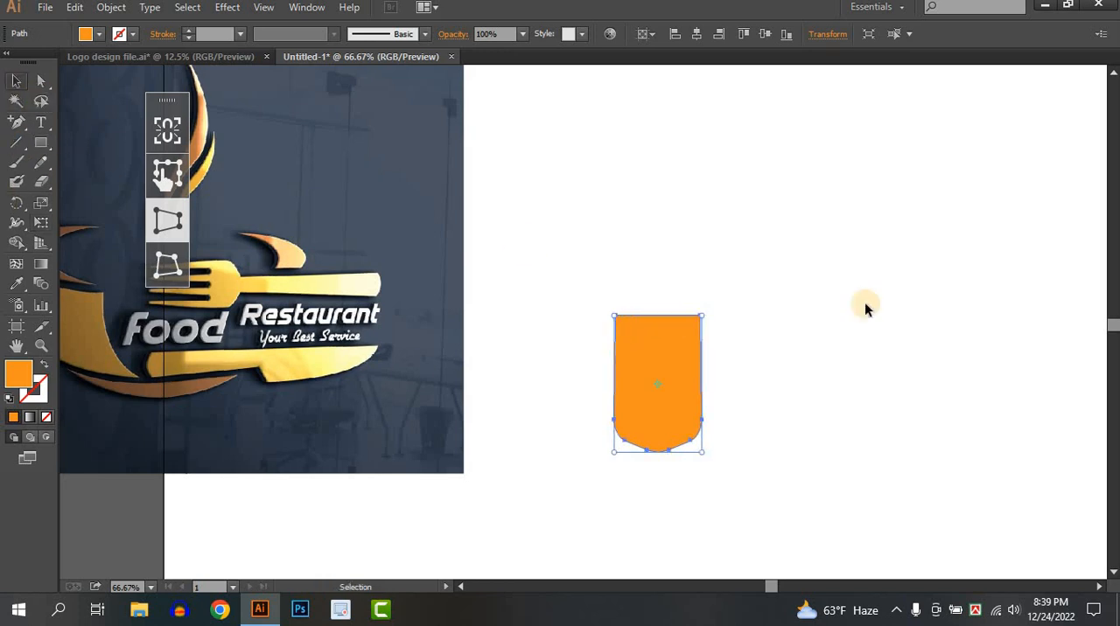
pyautogui.click(751, 411)
pyautogui.click(671, 374)
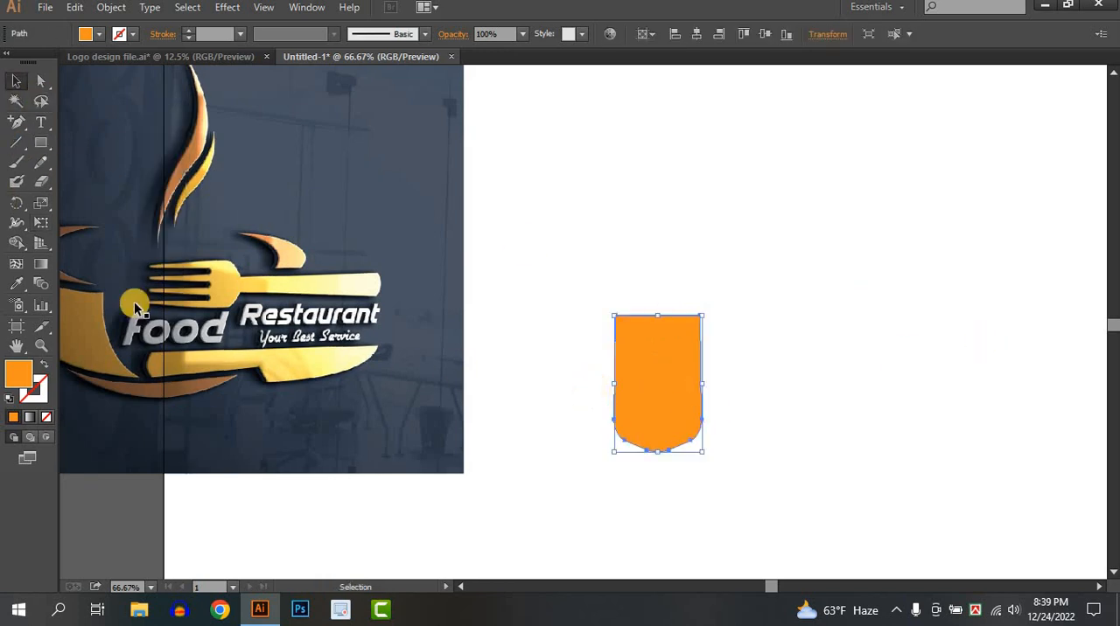
pyautogui.click(166, 230)
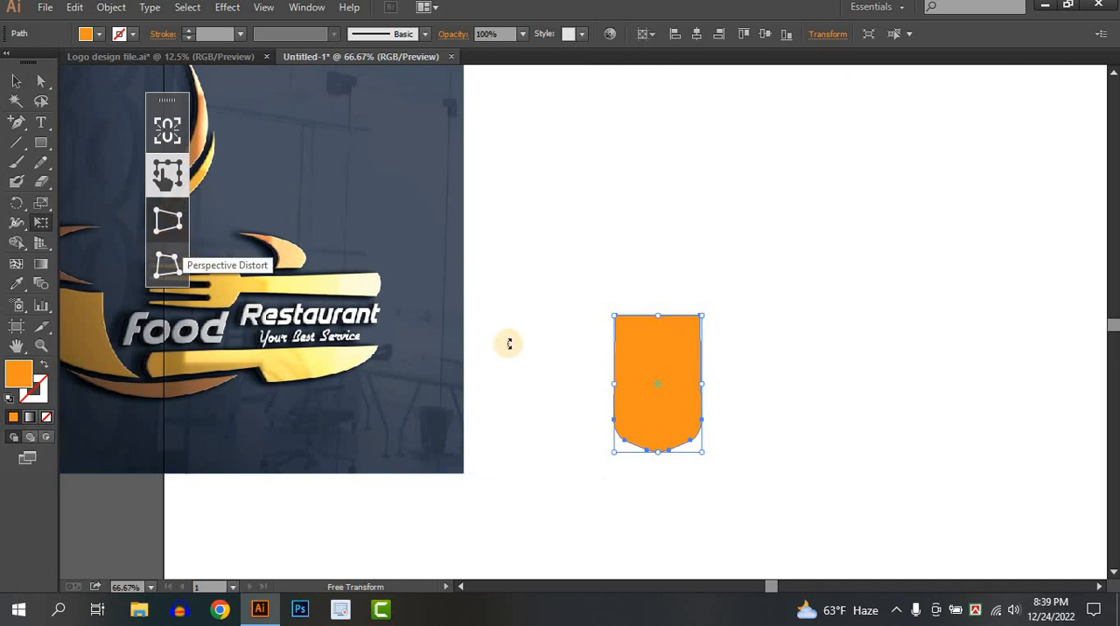
pyautogui.moveTo(615, 317); pyautogui.dragTo(619, 317)
pyautogui.click(16, 81)
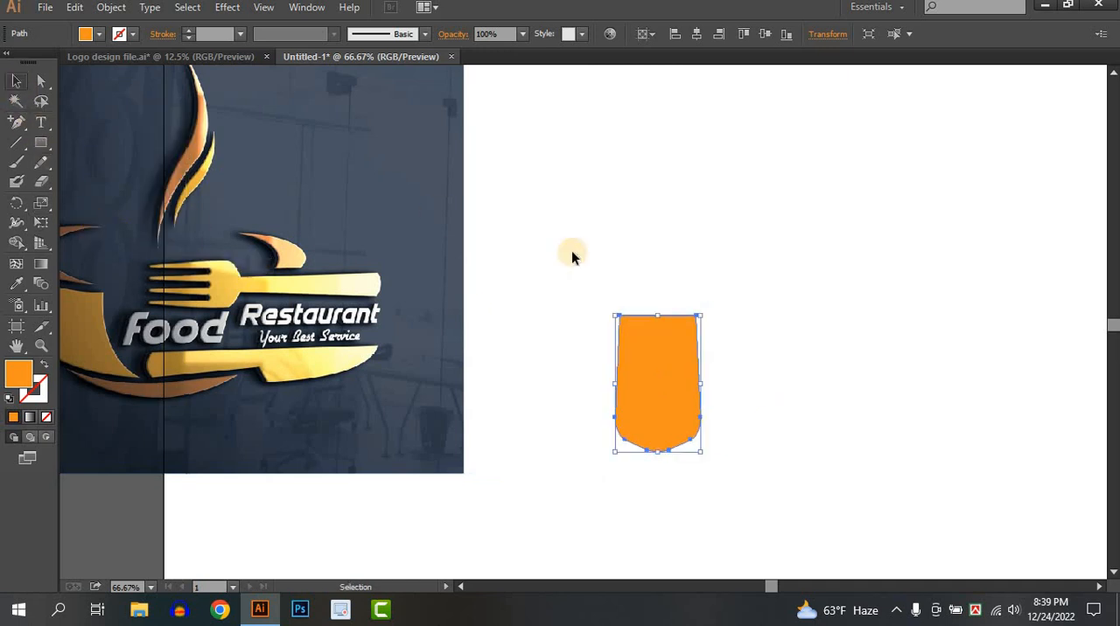
# Move the tapered orange shape slightly upward and toward the reference image
pyautogui.click(812, 500)
pyautogui.moveTo(681, 422); pyautogui.dragTo(670, 405)
pyautogui.click(512, 358)
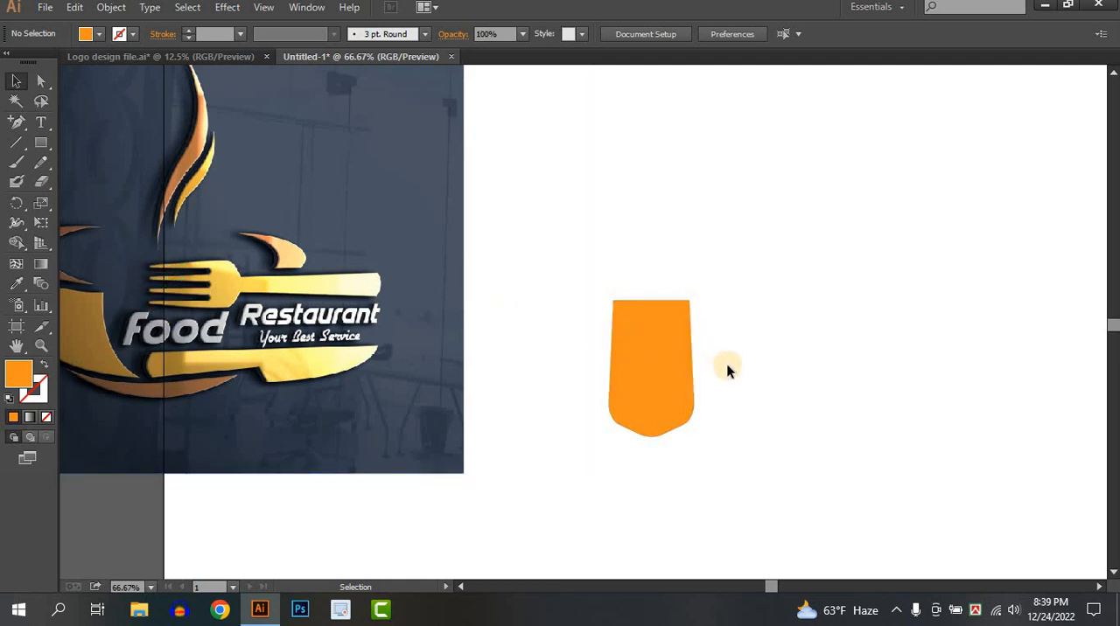
# Draw a narrow vertical rounded rectangle over the right part of the orange shape, extending above its top edge, modelled on the reference fork's gaps
pyautogui.scroll(2, 726, 370)
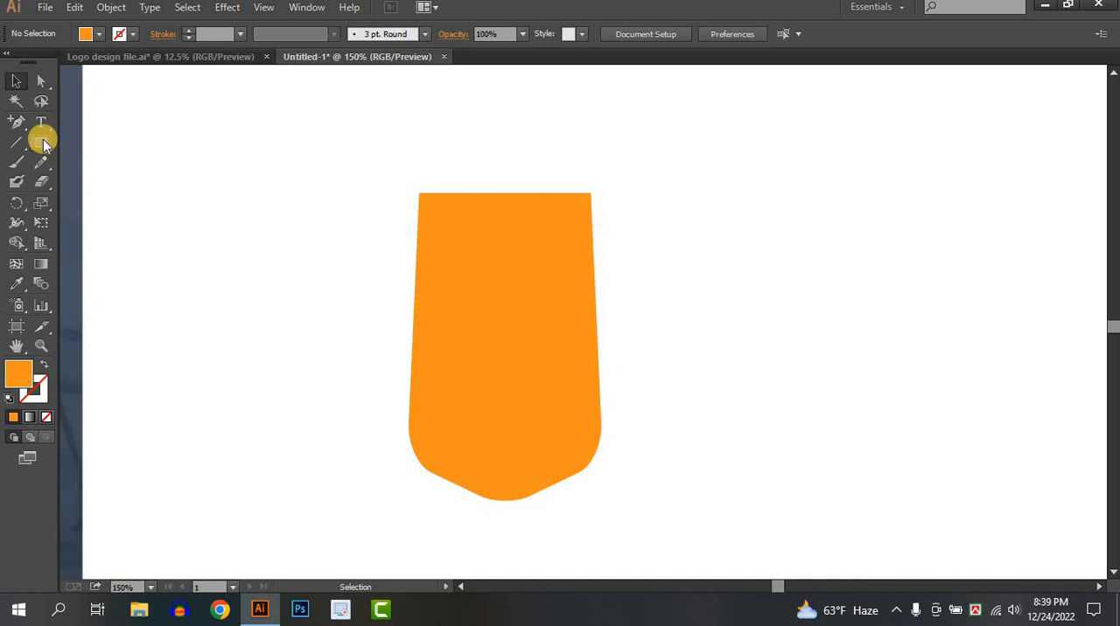
pyautogui.moveTo(44, 142); pyautogui.dragTo(92, 159)
pyautogui.scroll(-3, 122, 175)
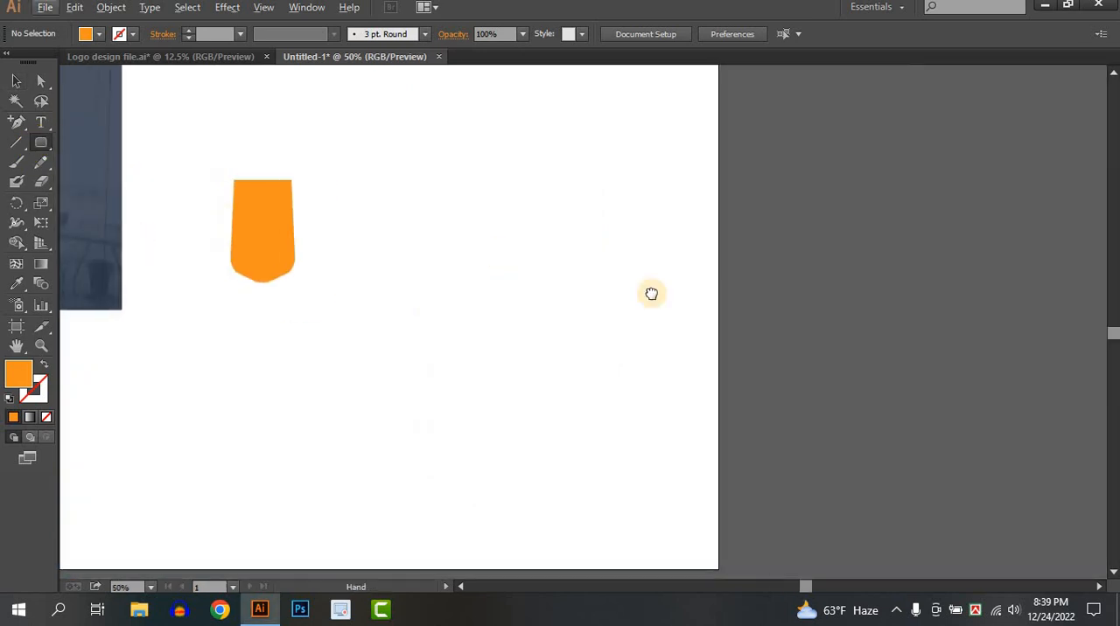
pyautogui.hscroll(-5, 669, 302)
pyautogui.hscroll(2, 700, 262)
pyautogui.scroll(3, 770, 306)
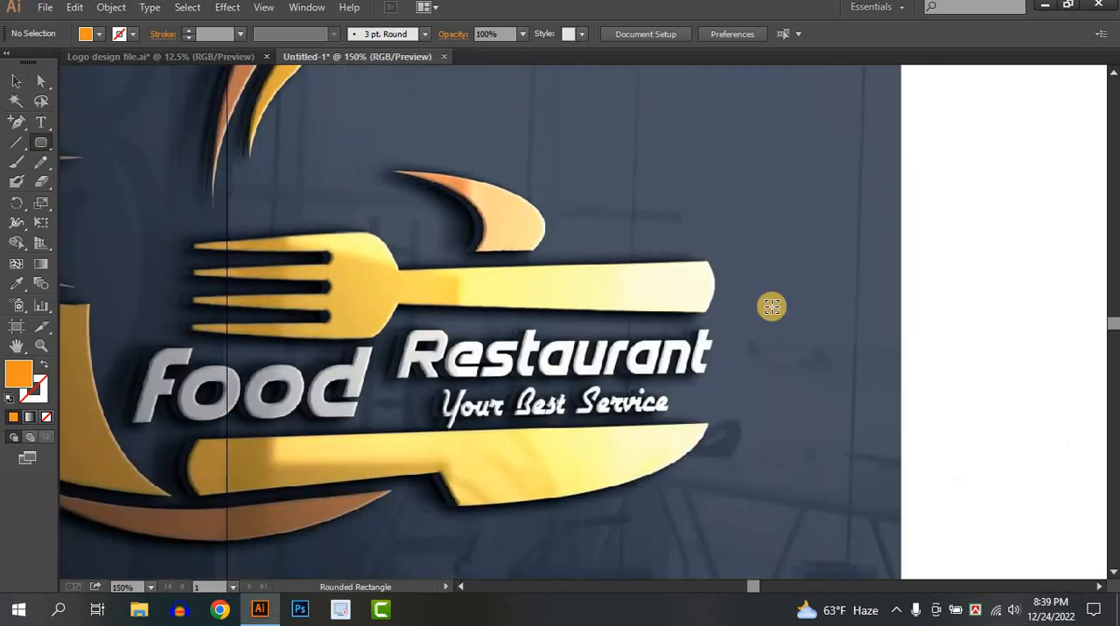
pyautogui.scroll(-3, 772, 307)
pyautogui.moveTo(844, 357); pyautogui.dragTo(262, 248)
pyautogui.scroll(3, 420, 205)
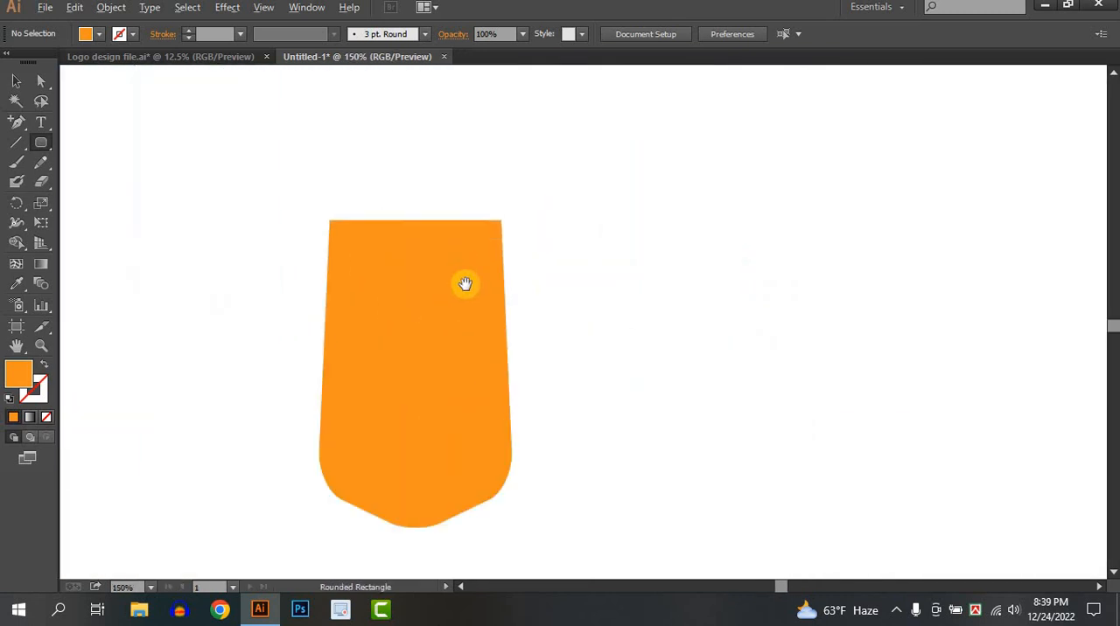
pyautogui.moveTo(464, 284); pyautogui.dragTo(458, 247)
pyautogui.moveTo(473, 161); pyautogui.dragTo(457, 399)
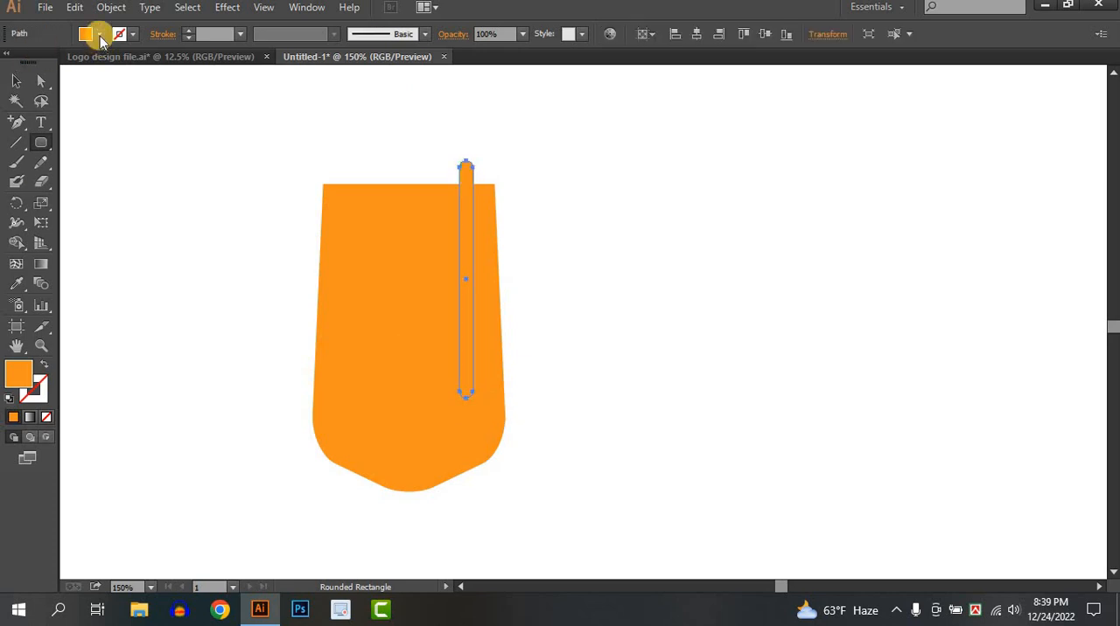
# Fill the narrow rounded bar with yellow
pyautogui.click(100, 36)
pyautogui.click(67, 62)
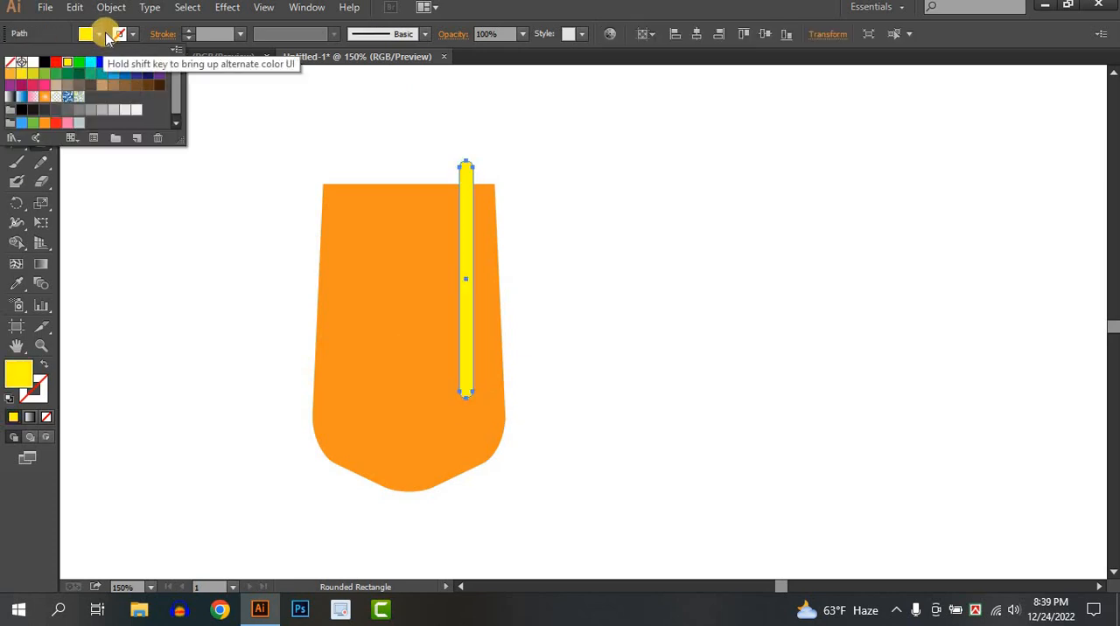
pyautogui.click(104, 34)
pyautogui.click(17, 80)
pyautogui.click(759, 290)
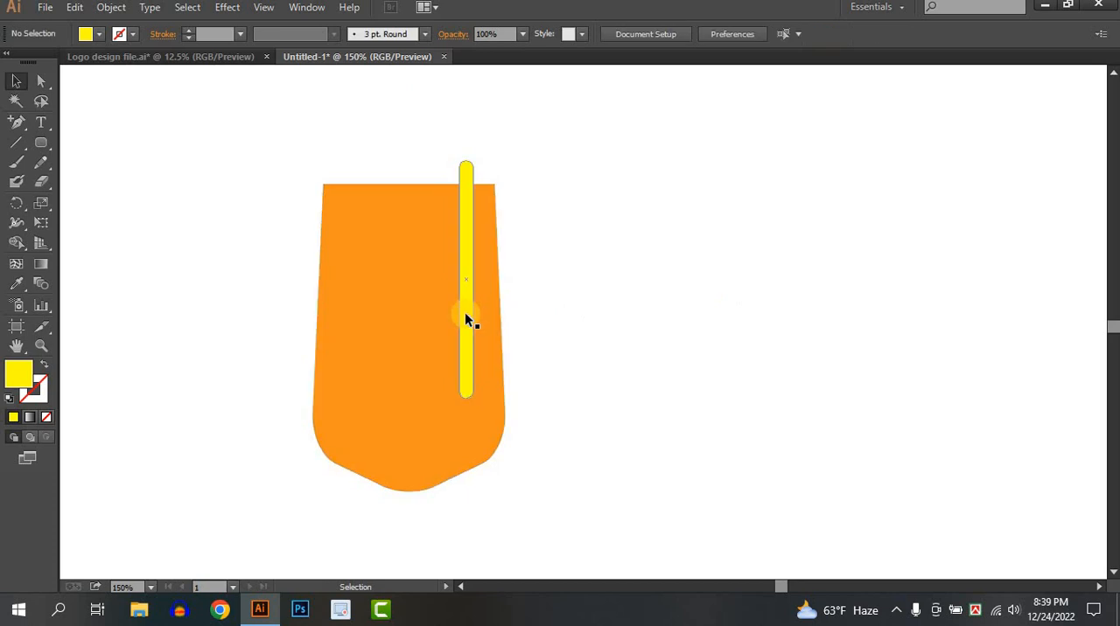
# Stretch the yellow bar upward and widen it to about 16 px wide and 213 px tall
pyautogui.click(466, 320)
pyautogui.moveTo(460, 160); pyautogui.dragTo(441, 137)
pyautogui.click(529, 193)
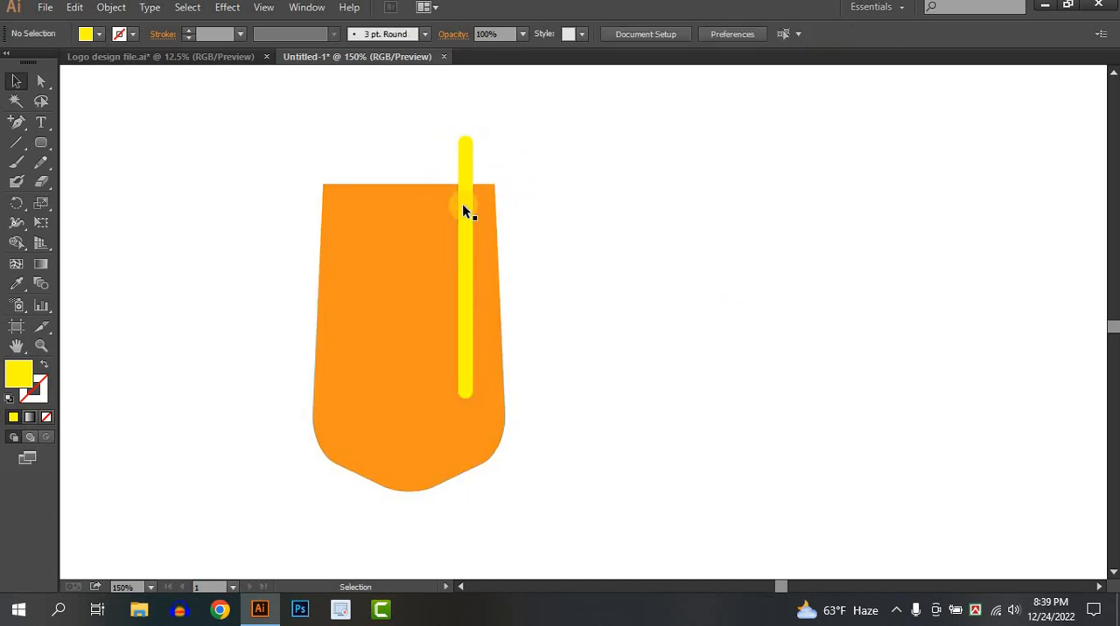
pyautogui.click(453, 266)
pyautogui.moveTo(457, 266); pyautogui.dragTo(453, 266)
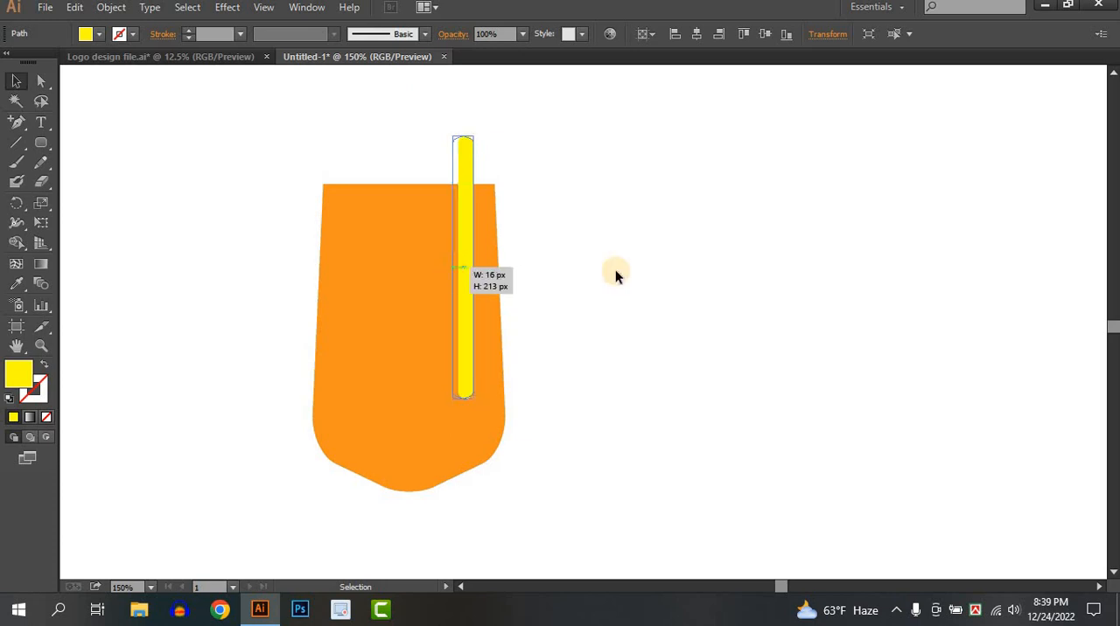
pyautogui.click(616, 275)
# Flare the upper end of the yellow bar with Perspective Distort so it narrows toward its lower end
pyautogui.click(452, 266)
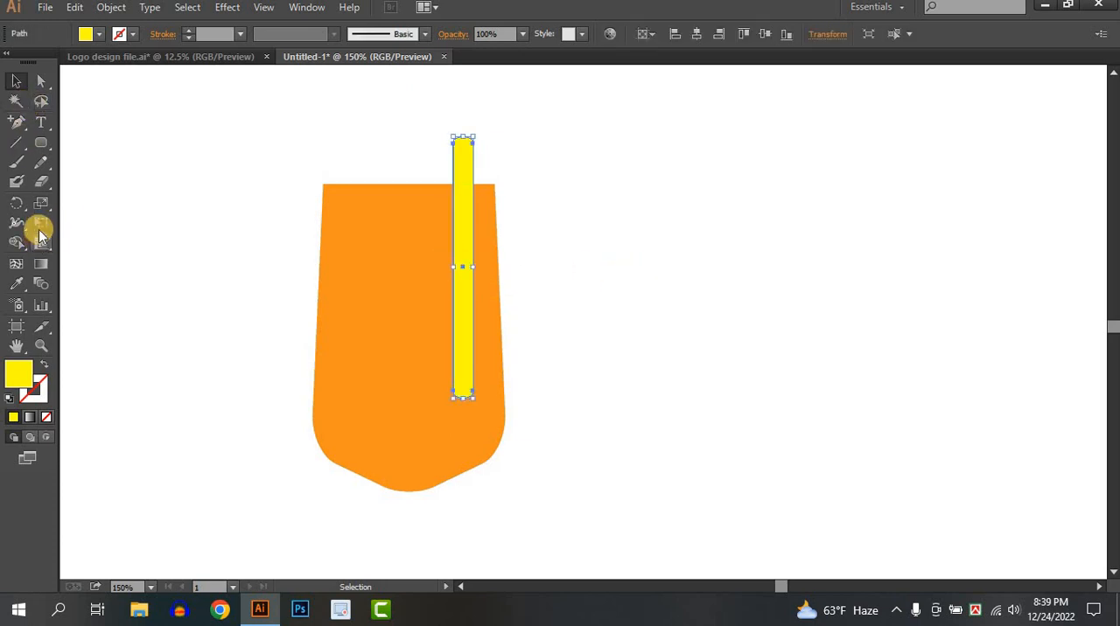
pyautogui.click(41, 223)
pyautogui.click(178, 226)
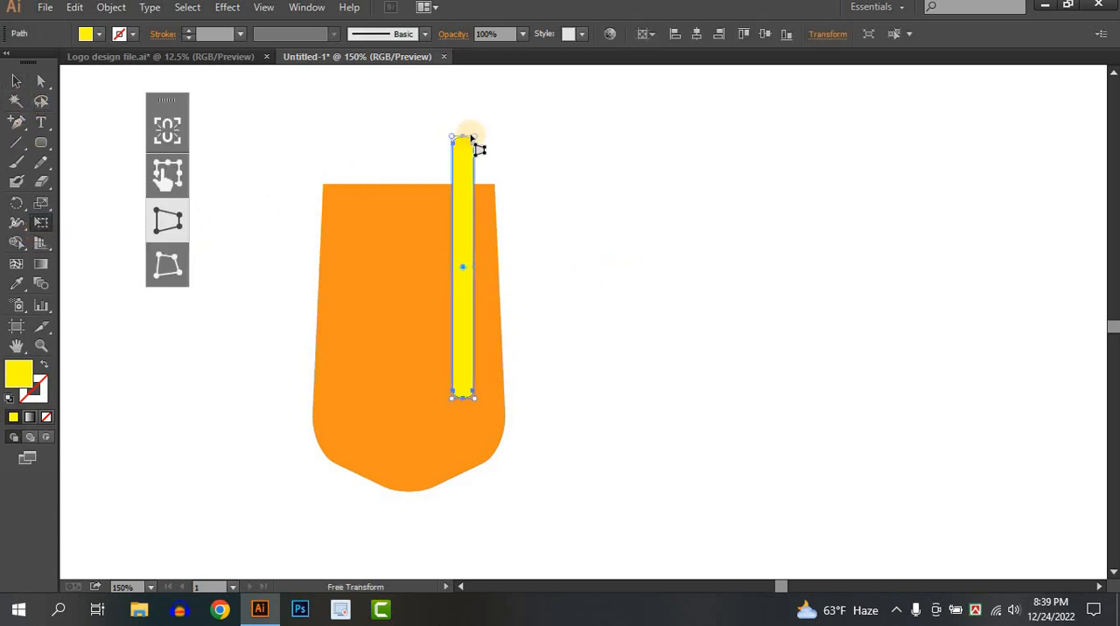
pyautogui.moveTo(473, 137); pyautogui.dragTo(484, 139)
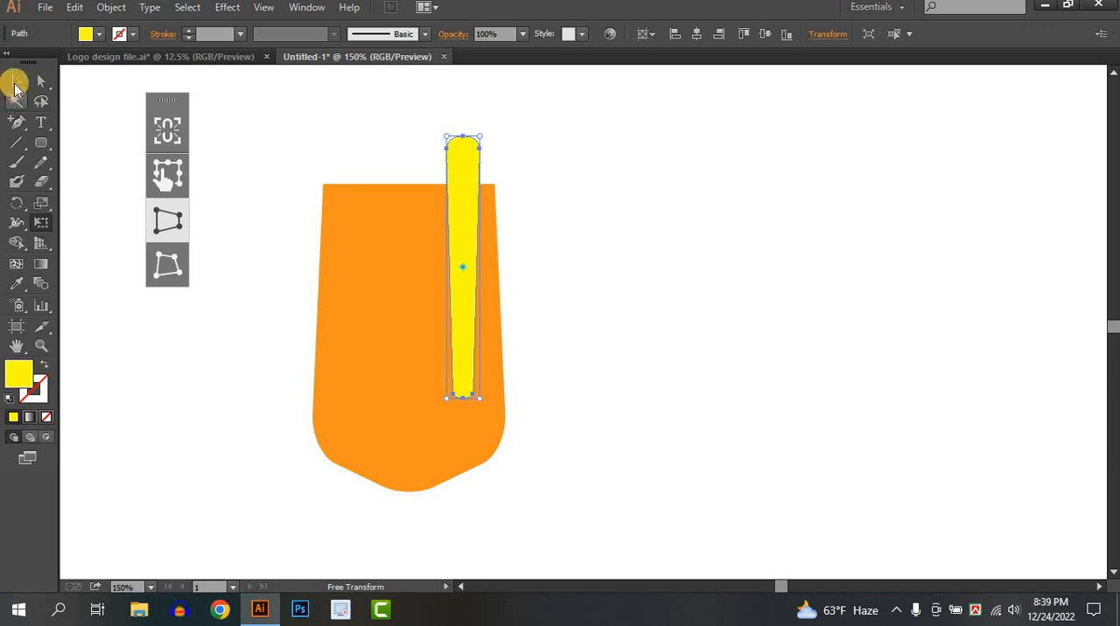
pyautogui.click(15, 83)
pyautogui.click(716, 263)
# Copy the yellow bar about 36 px horizontally to the left and repeat the copy, making three evenly spaced bars
pyautogui.click(464, 325)
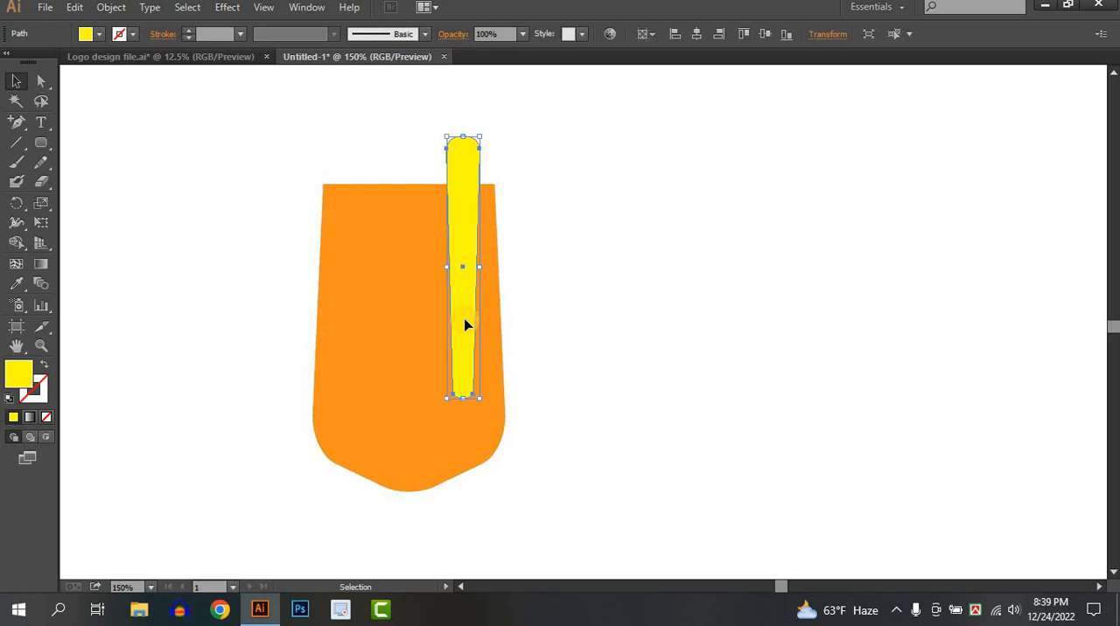
pyautogui.moveTo(446, 324); pyautogui.dragTo(420, 325)
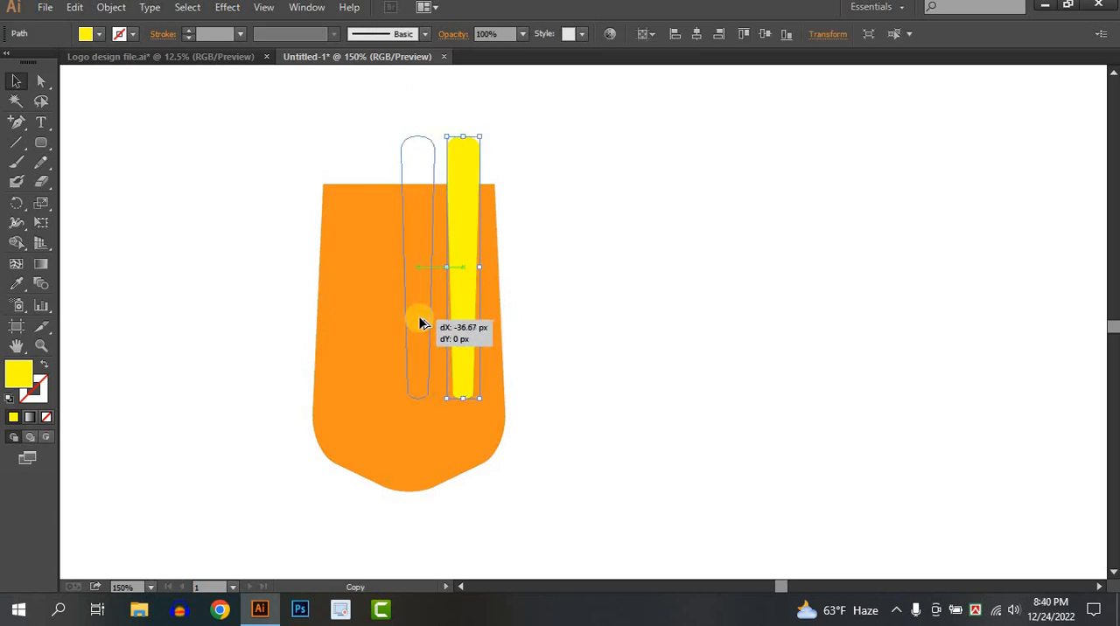
pyautogui.moveTo(420, 324); pyautogui.dragTo(421, 324)
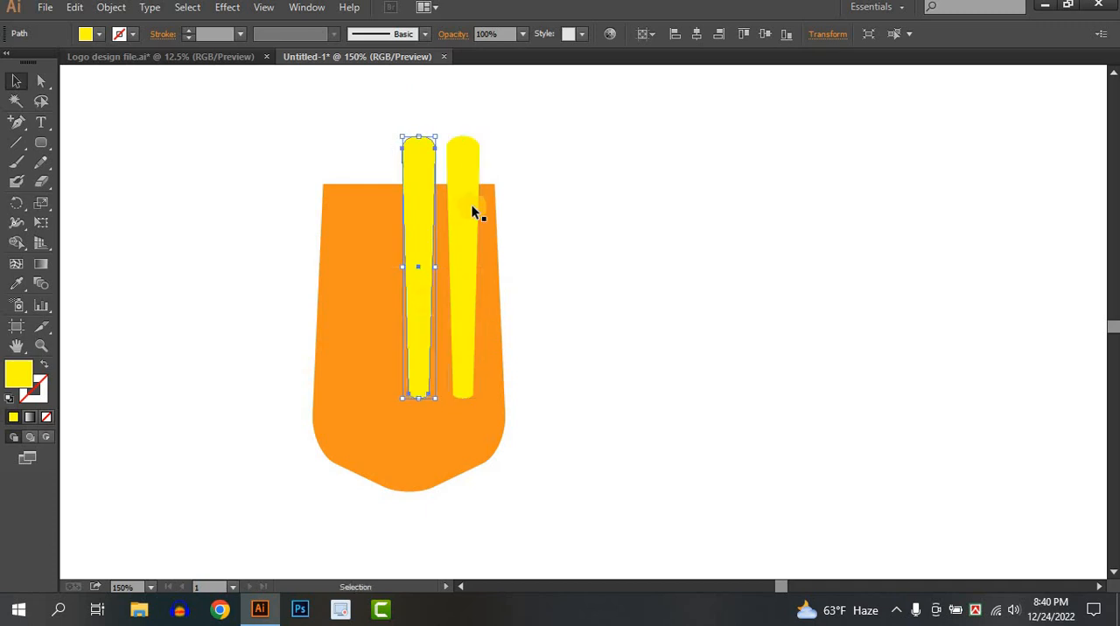
pyautogui.hotkey('ctrl', 'd')
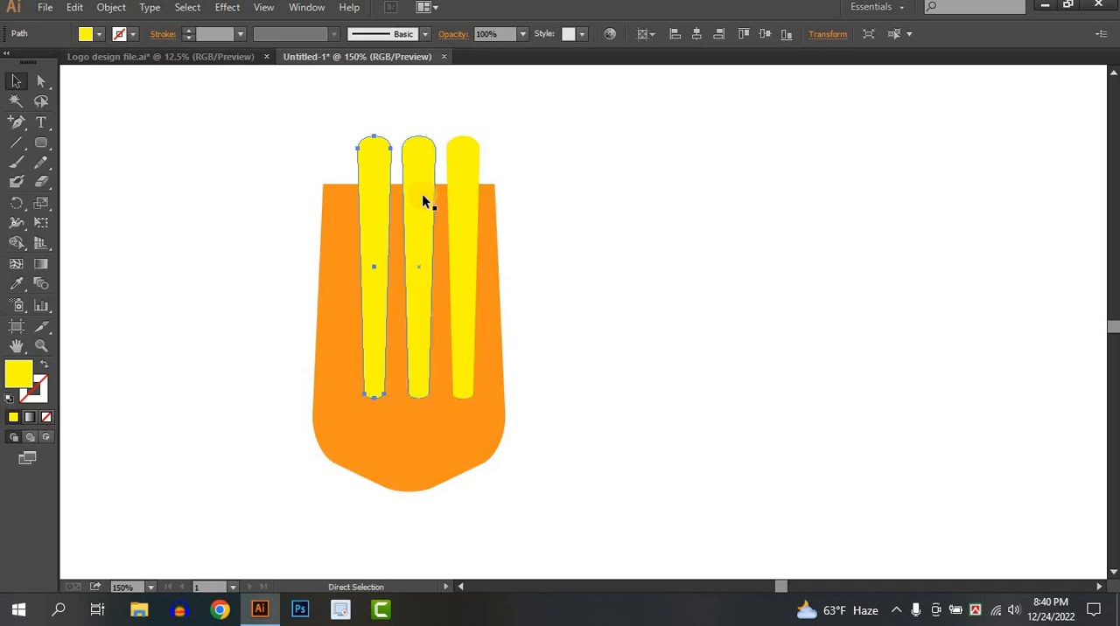
pyautogui.click(600, 280)
pyautogui.scroll(-1, 600, 280)
pyautogui.scroll(-2, 600, 280)
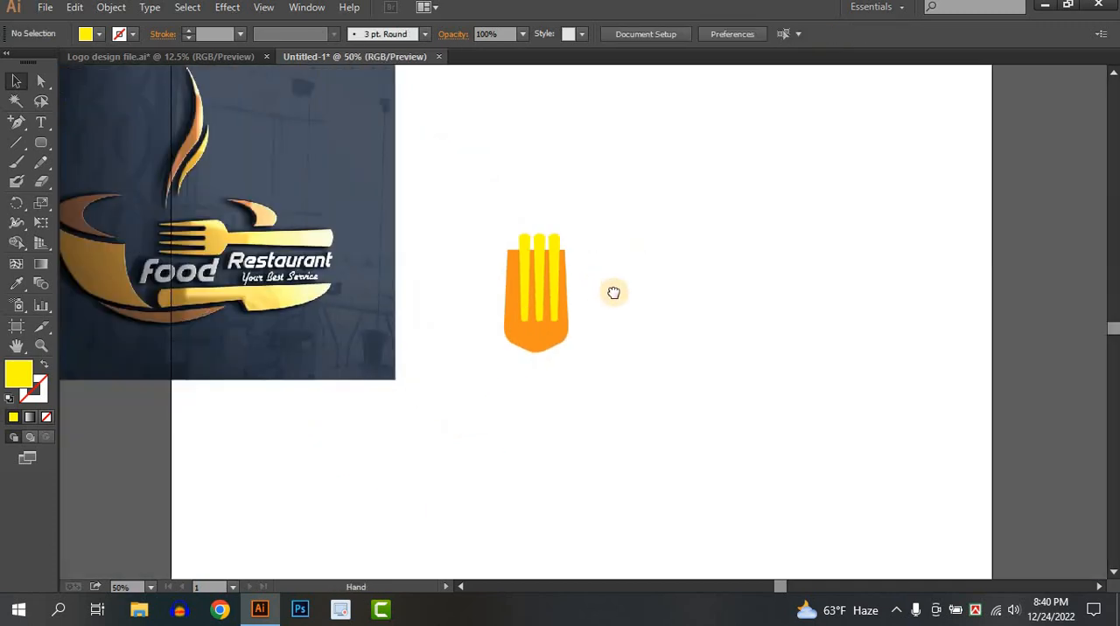
# Examine the shape of the fork's tines and base in the reference logo against the drawn fork head
pyautogui.scroll(2, 208, 257)
pyautogui.scroll(1, 209, 257)
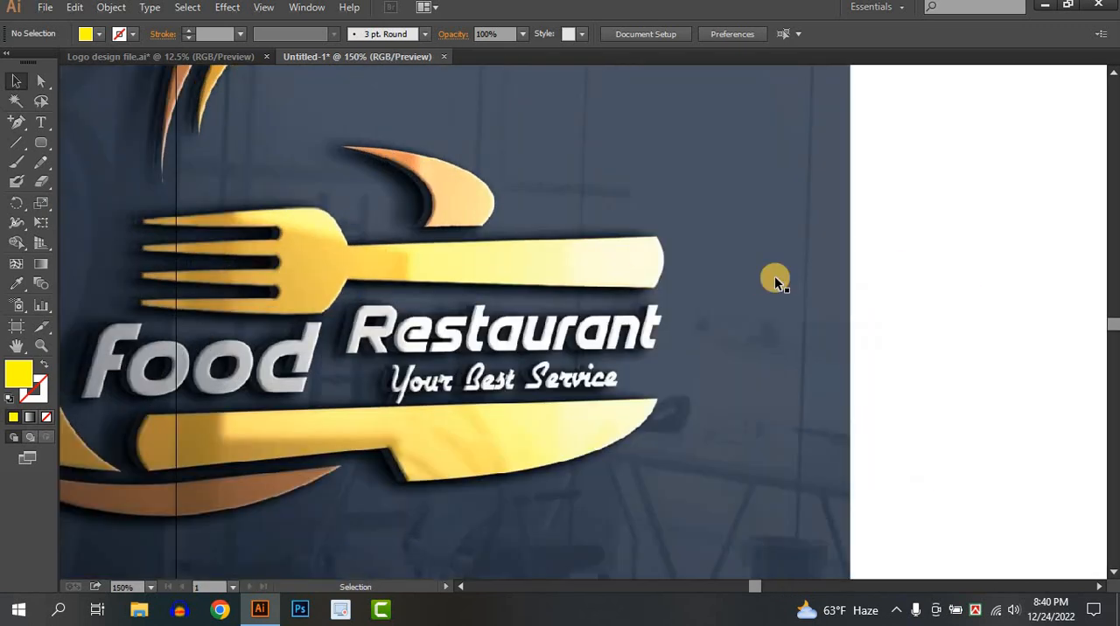
pyautogui.scroll(-3, 775, 275)
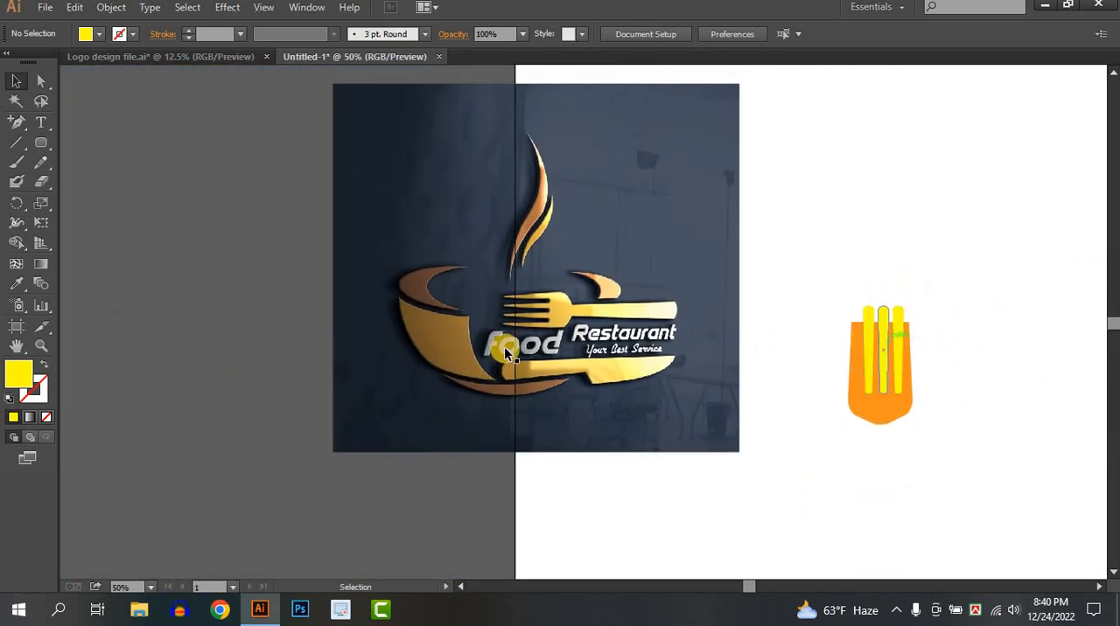
pyautogui.scroll(3, 436, 309)
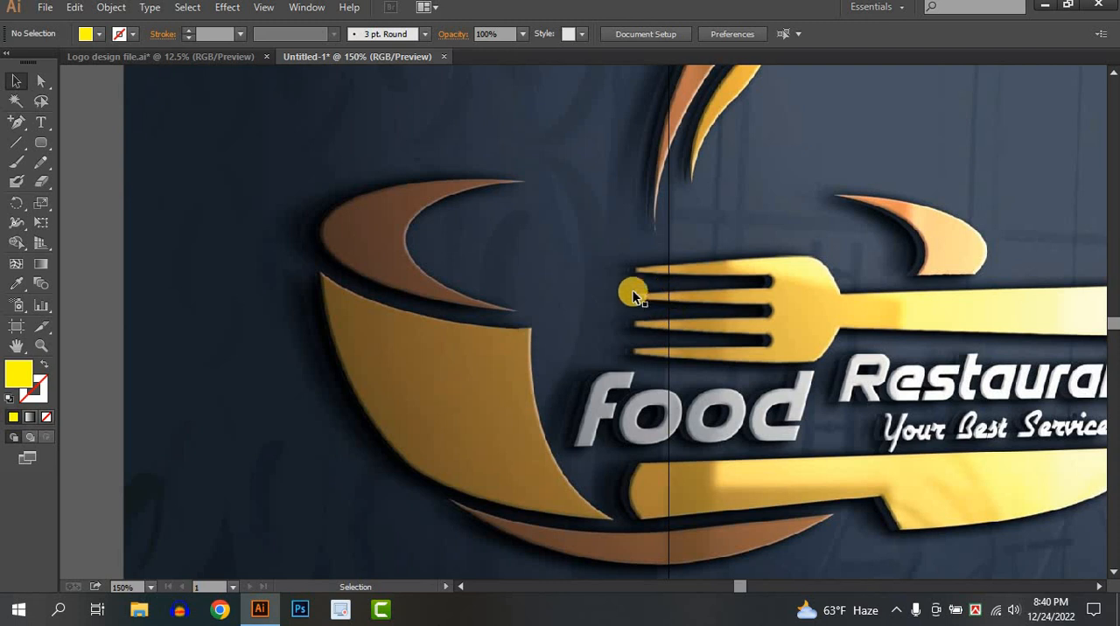
pyautogui.scroll(-3, 765, 334)
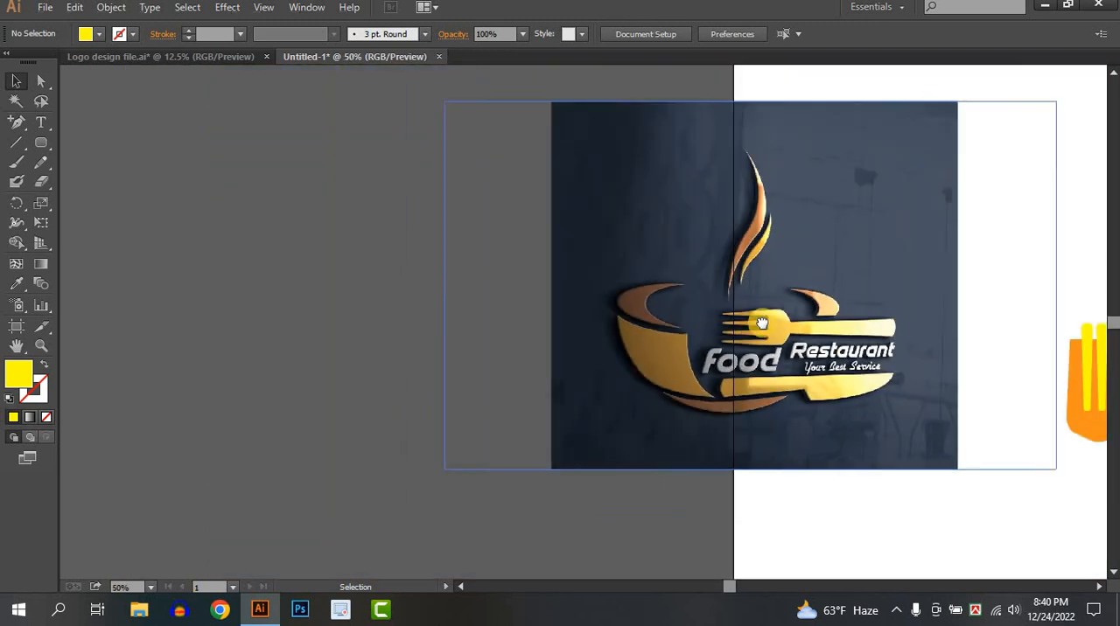
pyautogui.hscroll(5, 765, 334)
pyautogui.scroll(2, 583, 327)
pyautogui.scroll(2, 580, 327)
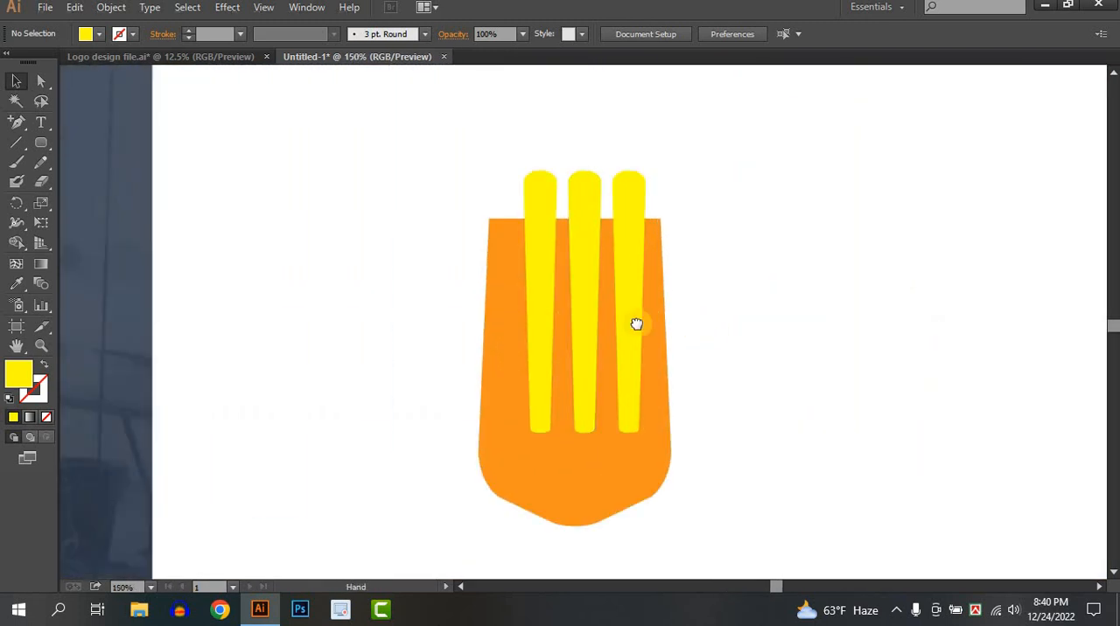
pyautogui.hscroll(1, 634, 324)
# Scale the orange fork-head shape down slightly so it narrows around the yellow bars, and lower it along them
pyautogui.click(570, 452)
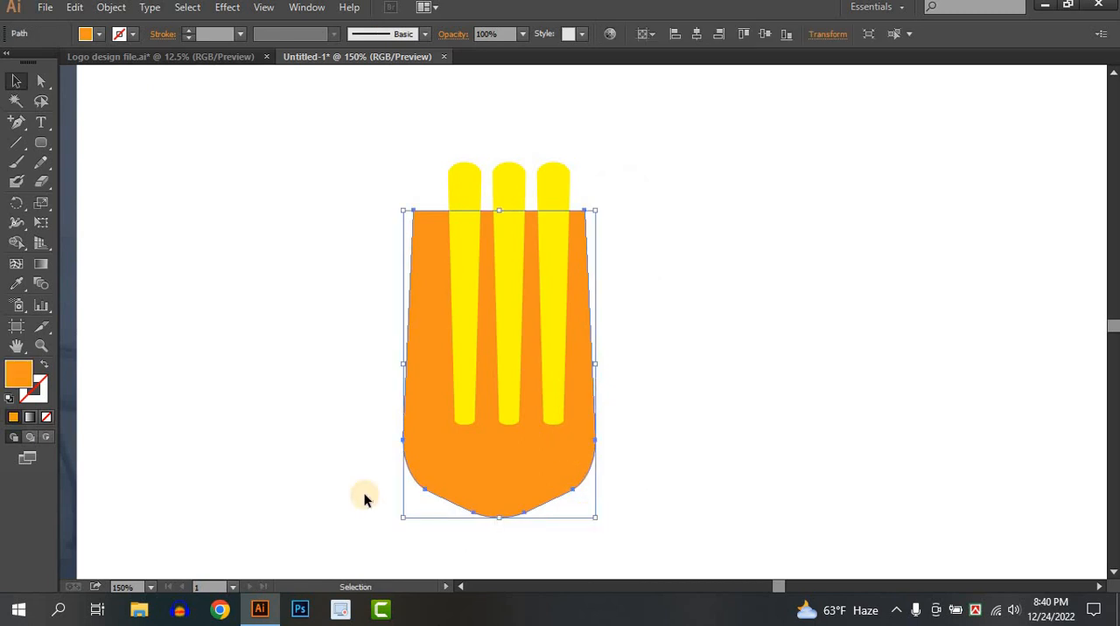
pyautogui.moveTo(407, 518); pyautogui.dragTo(425, 503)
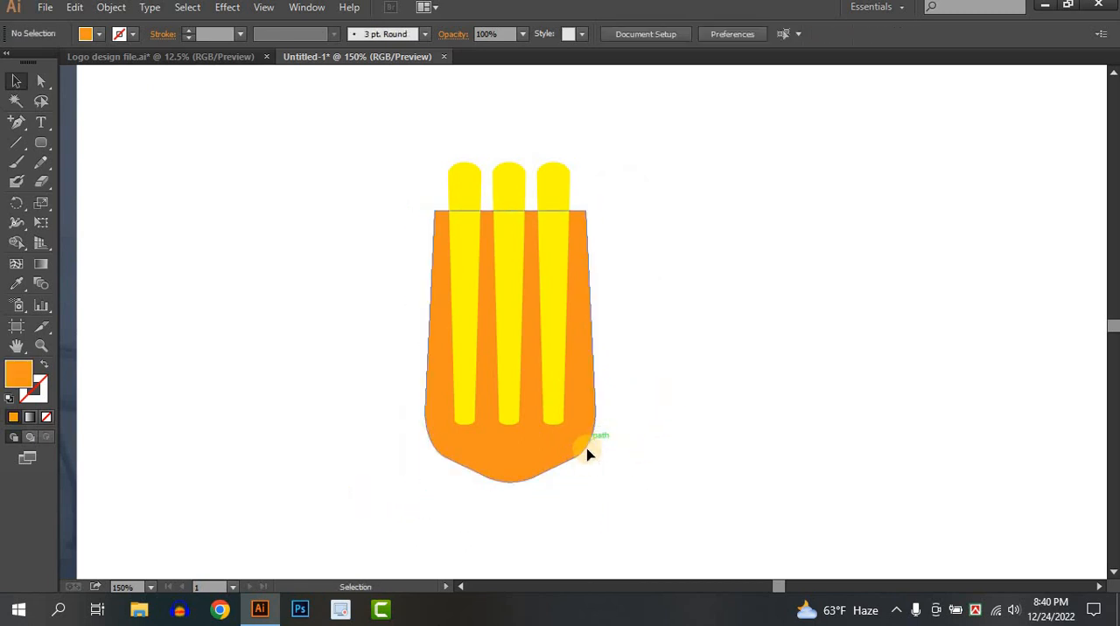
pyautogui.moveTo(587, 446); pyautogui.dragTo(586, 484)
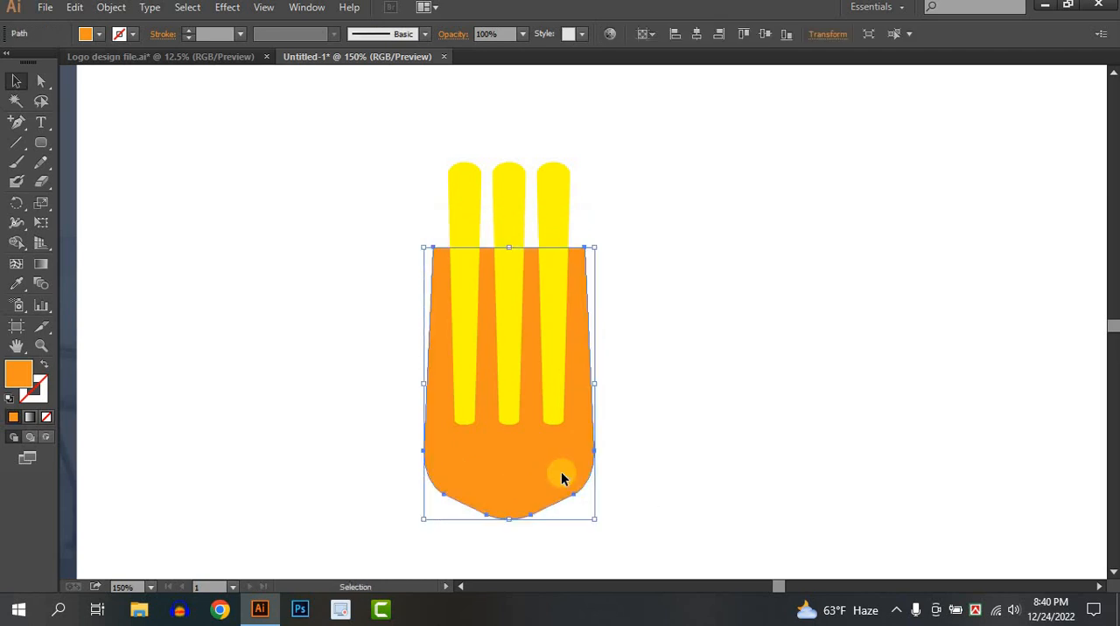
pyautogui.click(418, 376)
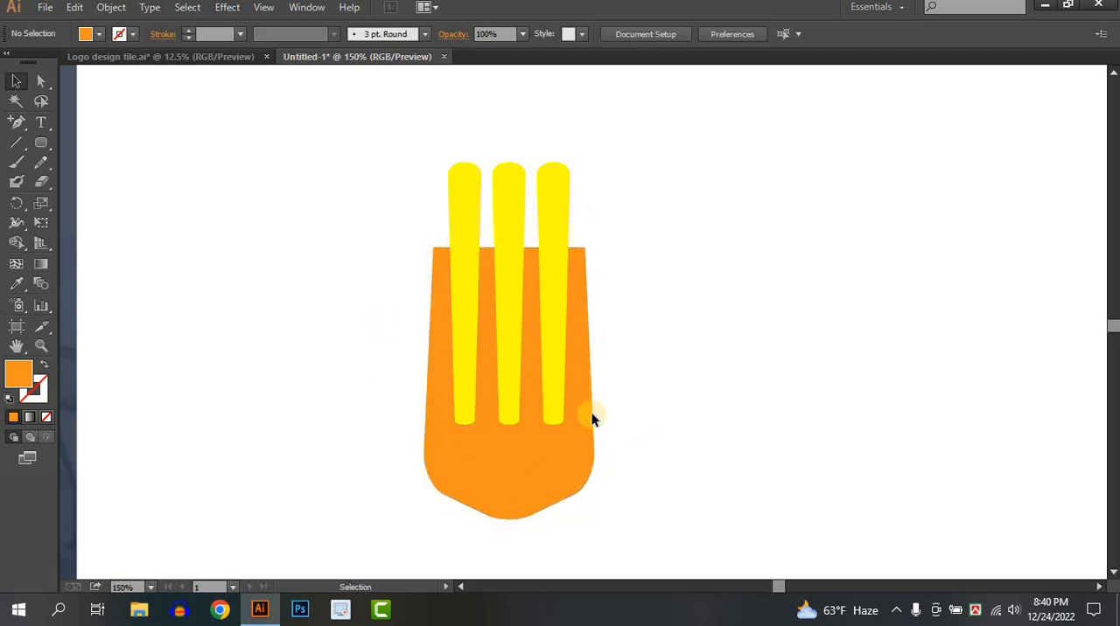
# Subtract the three yellow bars from the orange shape with the Shape Builder tool, leaving four tines
pyautogui.moveTo(591, 415); pyautogui.dragTo(380, 322)
pyautogui.click(27, 246)
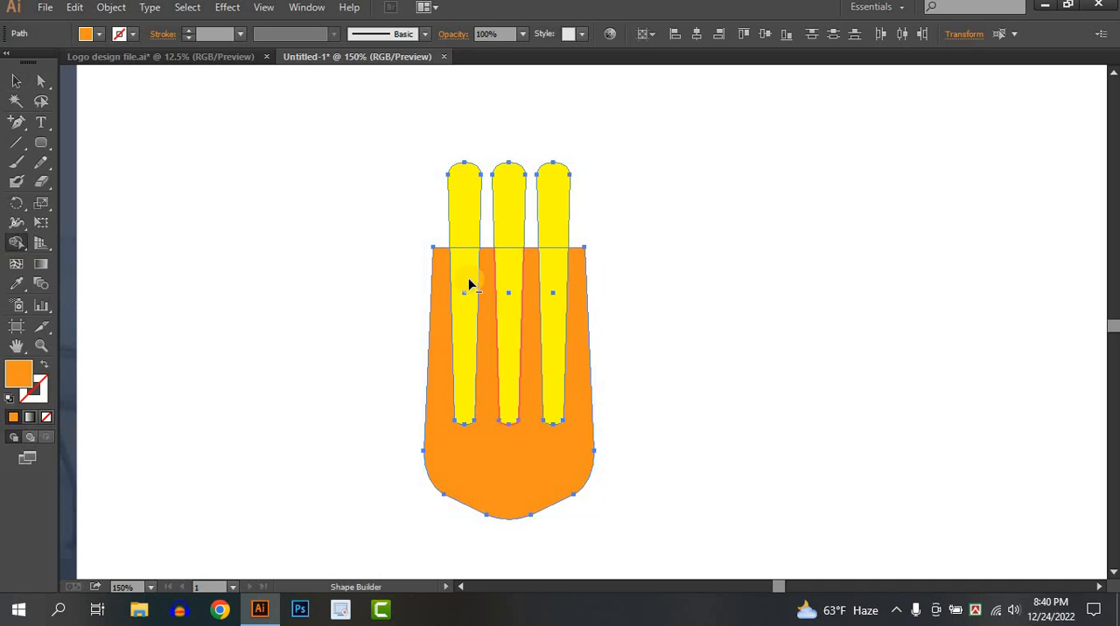
pyautogui.moveTo(470, 285); pyautogui.dragTo(467, 209)
pyautogui.moveTo(513, 286); pyautogui.dragTo(509, 186)
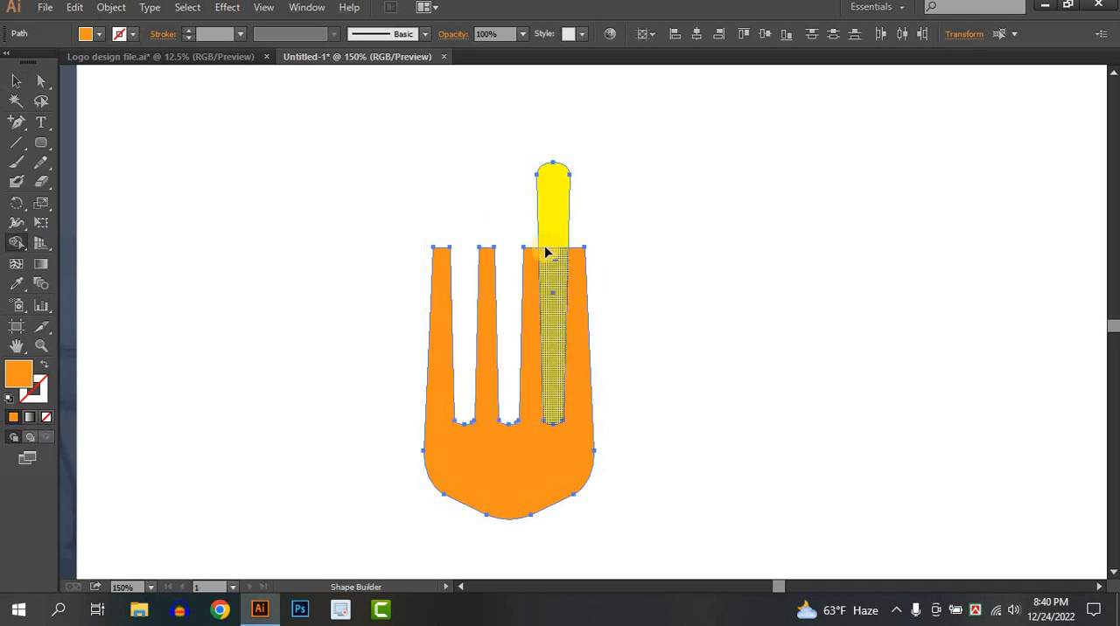
pyautogui.moveTo(546, 253); pyautogui.dragTo(507, 189)
pyautogui.click(18, 82)
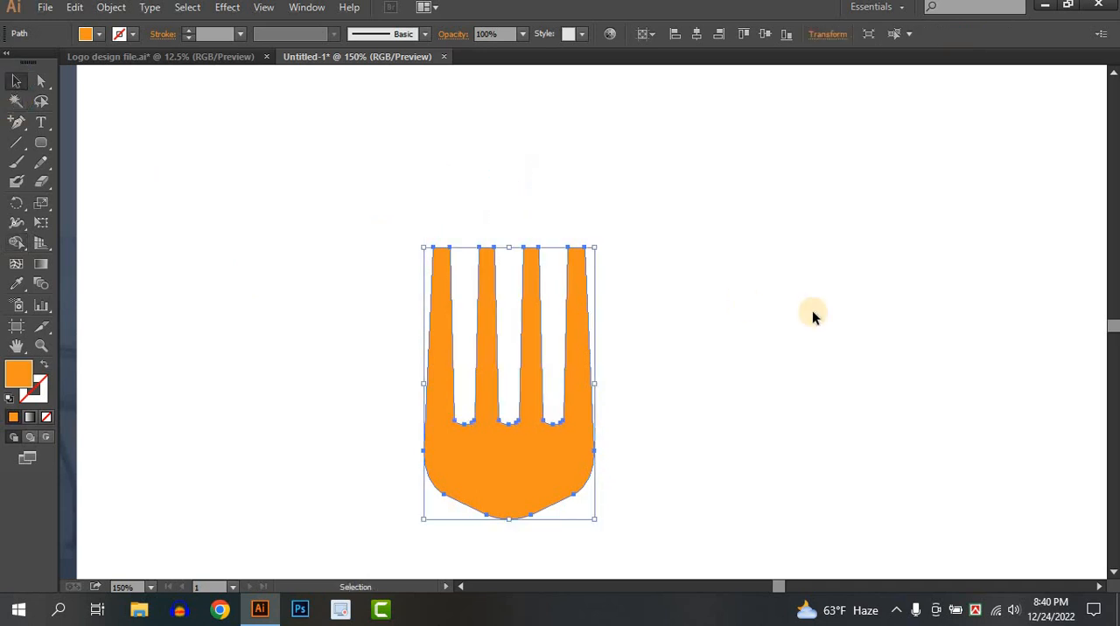
# Move the fork head straight up by about 31.5 px
pyautogui.click(812, 310)
pyautogui.scroll(-3, 812, 312)
pyautogui.moveTo(812, 401); pyautogui.dragTo(751, 377)
pyautogui.scroll(1, 758, 383)
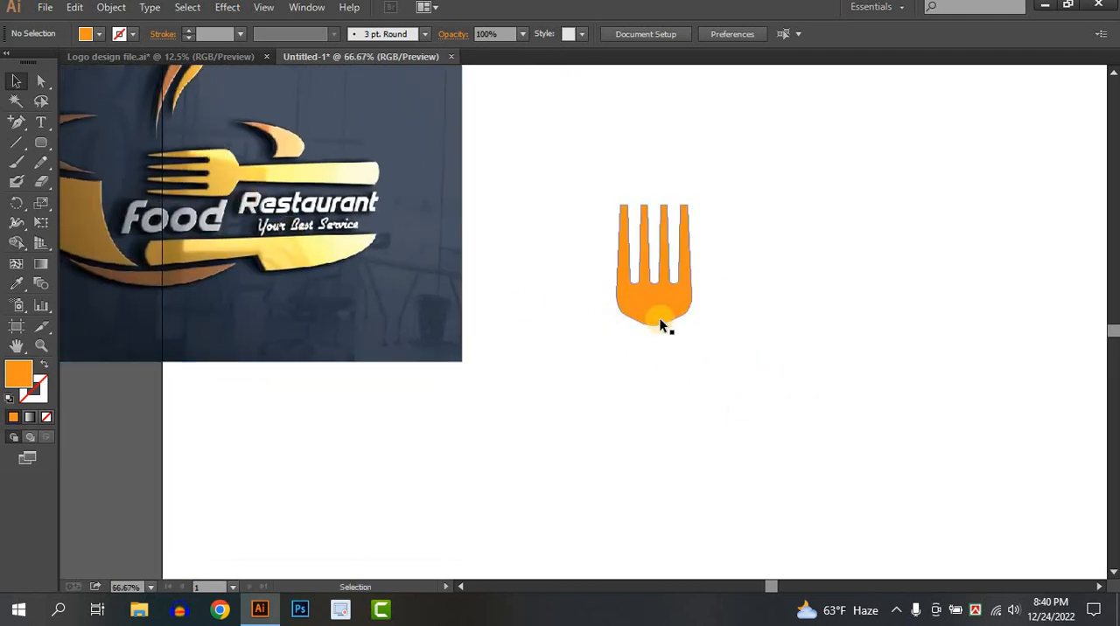
pyautogui.moveTo(642, 305); pyautogui.dragTo(637, 272)
pyautogui.click(717, 313)
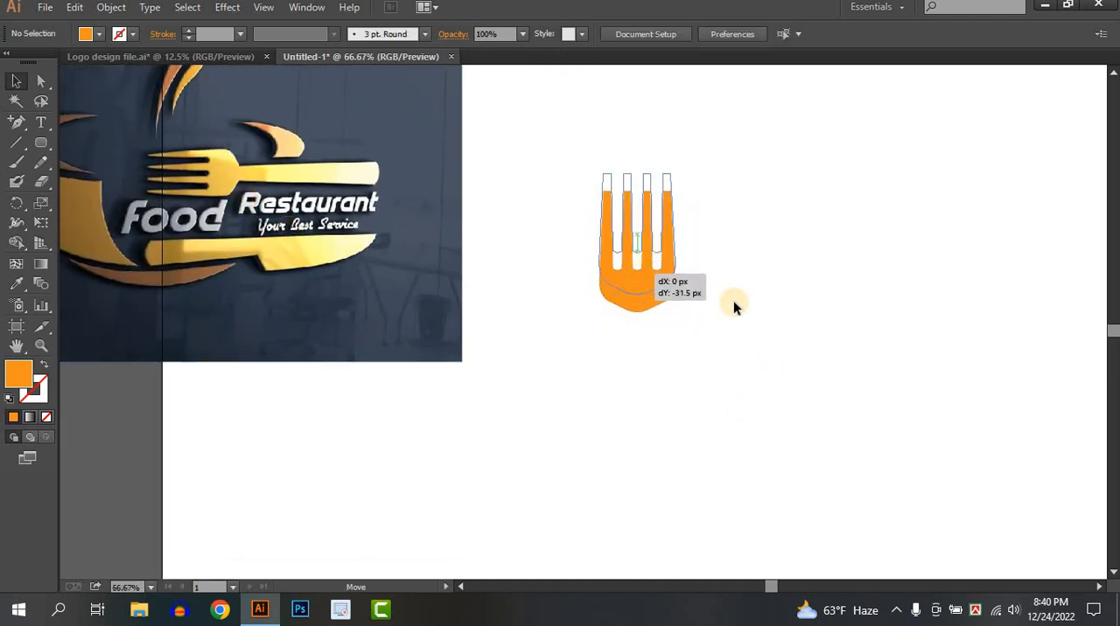
pyautogui.click(733, 301)
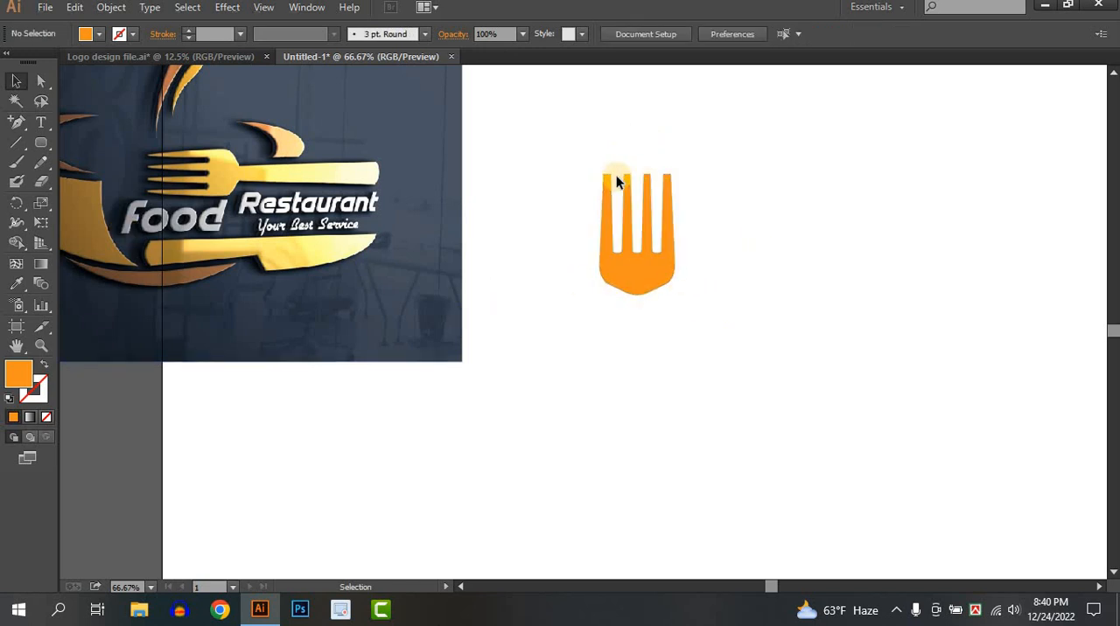
# Narrow the tips of the two outer tines by moving their outer corner anchors inward to X 809 px and X 925.333 px
pyautogui.scroll(4, 616, 176)
pyautogui.moveTo(658, 175); pyautogui.dragTo(527, 126)
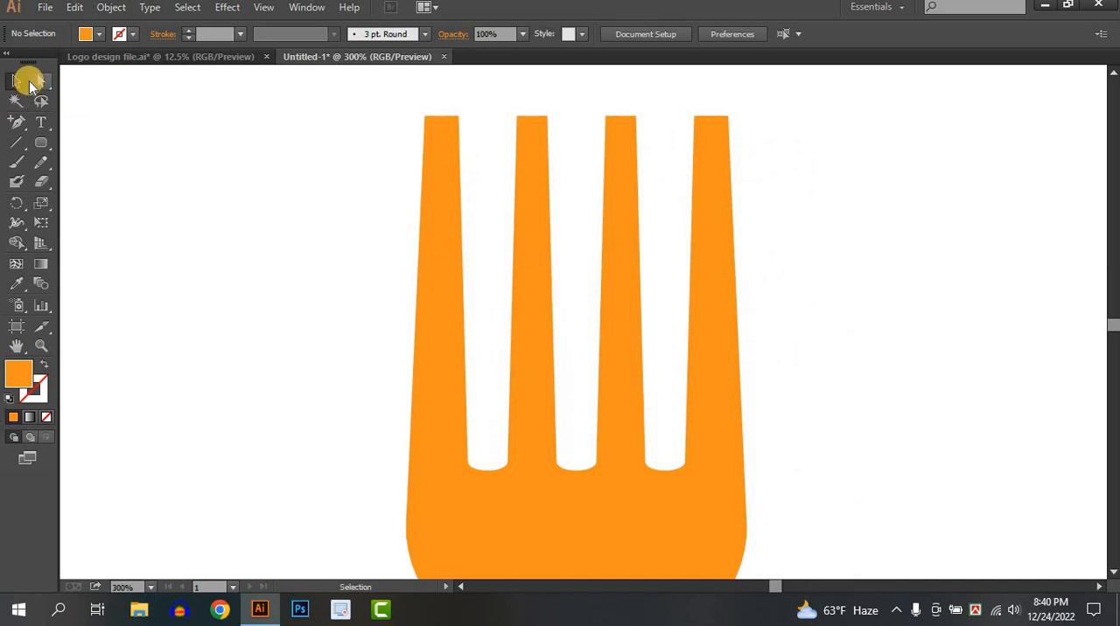
pyautogui.click(39, 81)
pyautogui.click(425, 118)
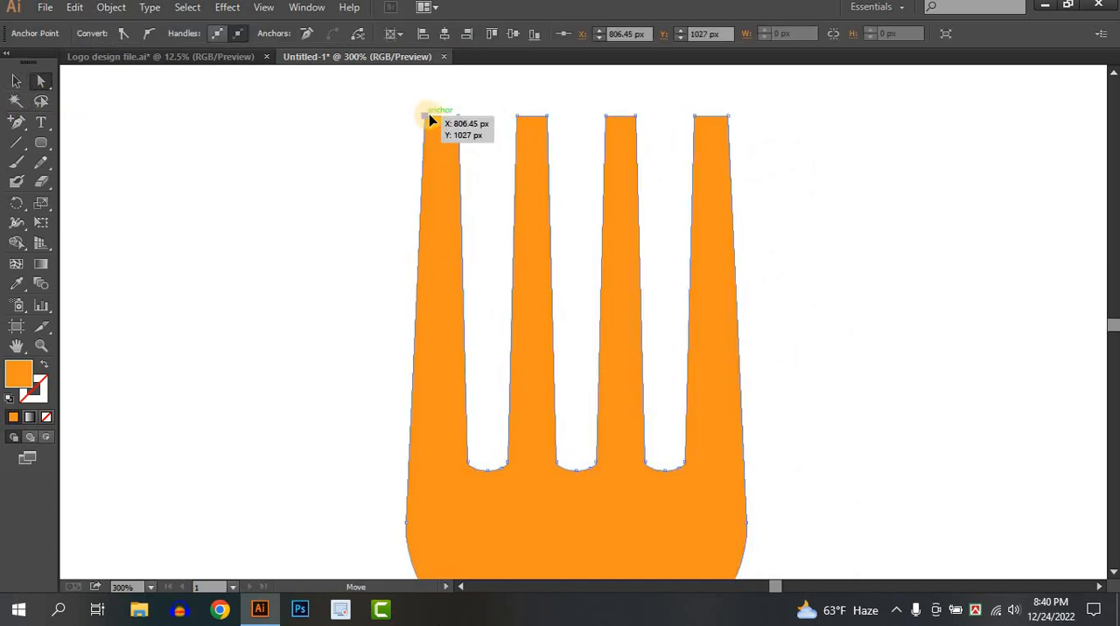
pyautogui.moveTo(432, 119); pyautogui.dragTo(433, 119)
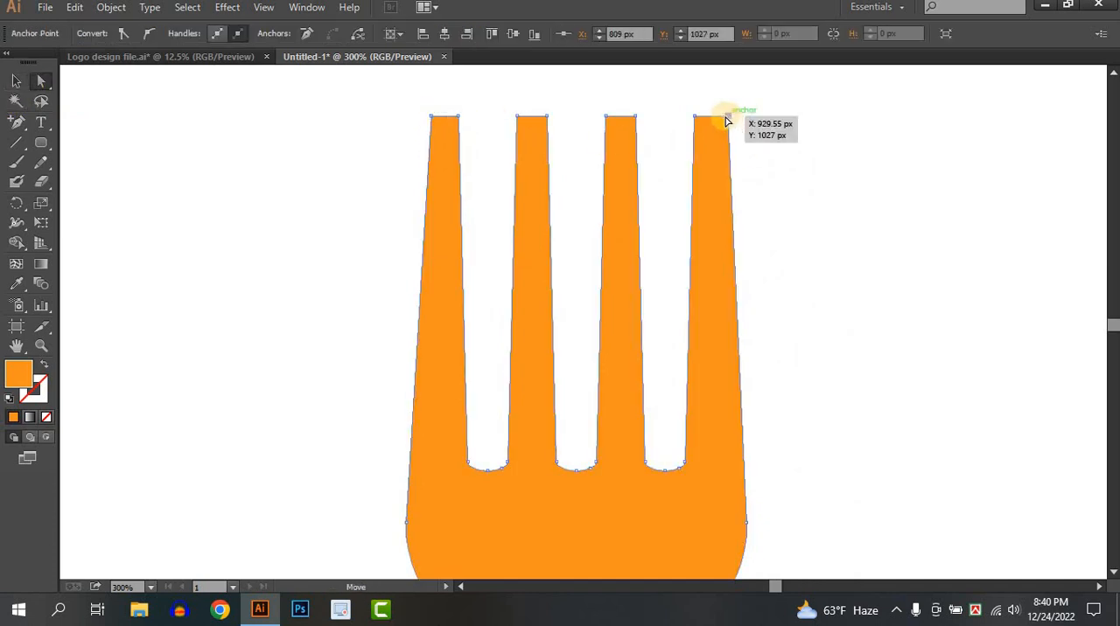
pyautogui.moveTo(726, 120); pyautogui.dragTo(718, 119)
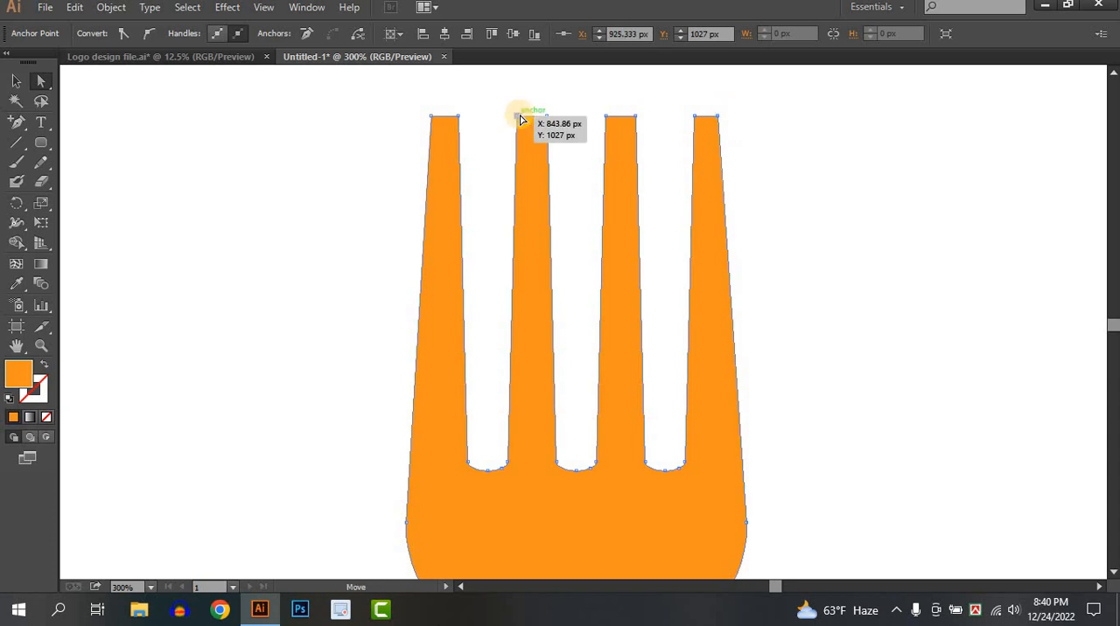
pyautogui.moveTo(519, 119); pyautogui.dragTo(540, 114)
pyautogui.press('v')
pyautogui.hotkey('ctrl', 'z')
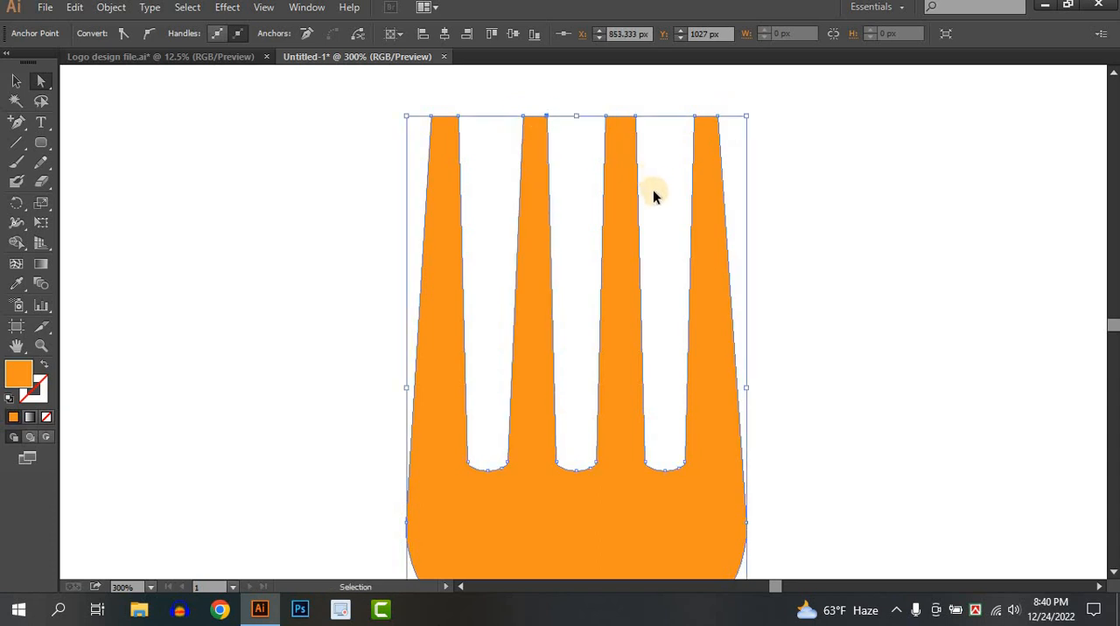
pyautogui.press('a')
pyautogui.hotkey('ctrl', 'z')
pyautogui.click(18, 86)
pyautogui.click(287, 166)
# Draw a long narrow orange rectangle extending down from the middle of the fork head's base as the handle
pyautogui.scroll(-4, 287, 166)
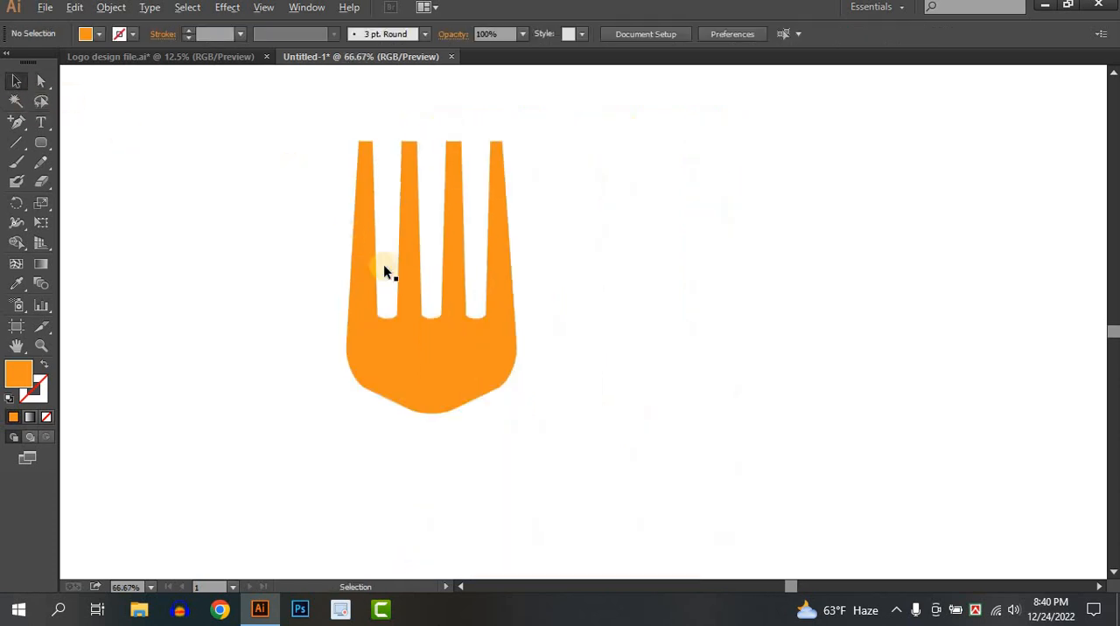
pyautogui.moveTo(384, 264); pyautogui.dragTo(608, 325)
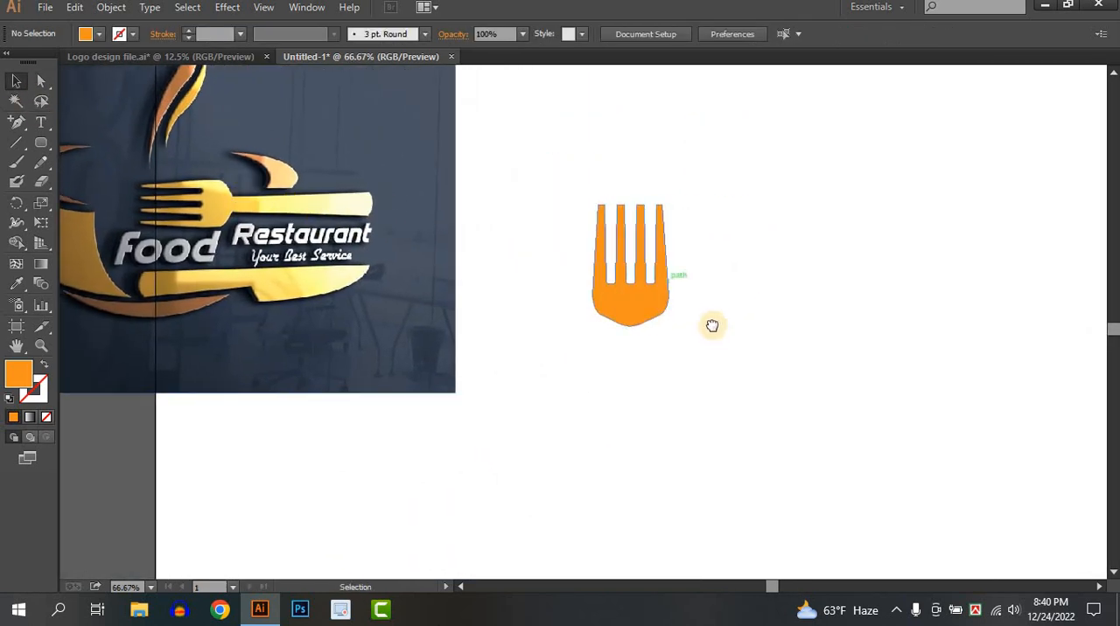
pyautogui.moveTo(720, 323); pyautogui.dragTo(687, 273)
pyautogui.moveTo(42, 149); pyautogui.dragTo(92, 148)
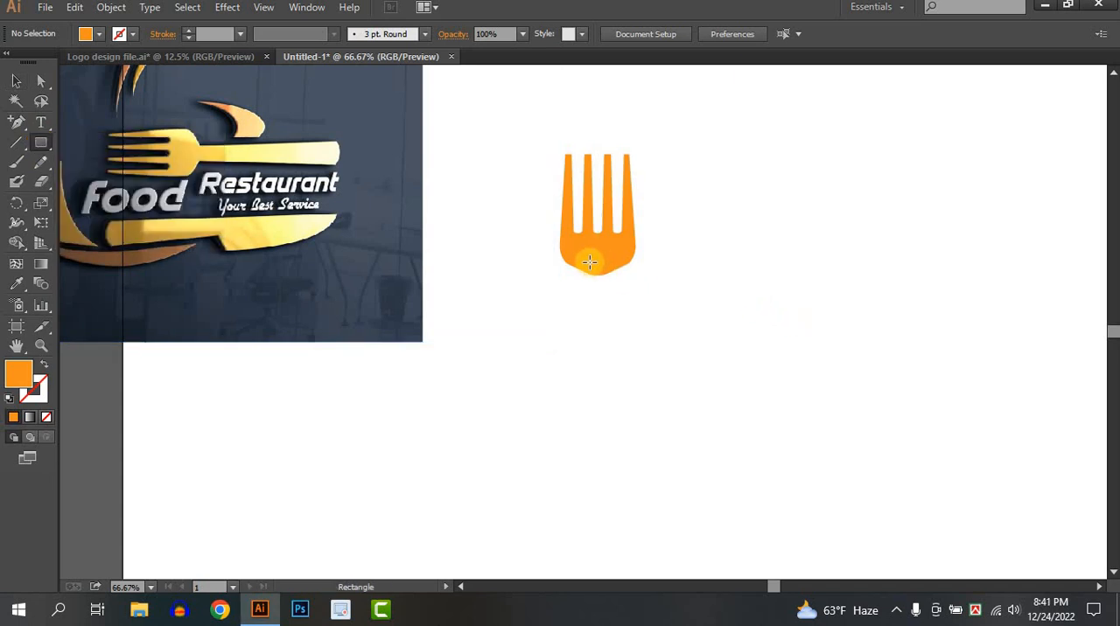
pyautogui.moveTo(589, 253); pyautogui.dragTo(606, 501)
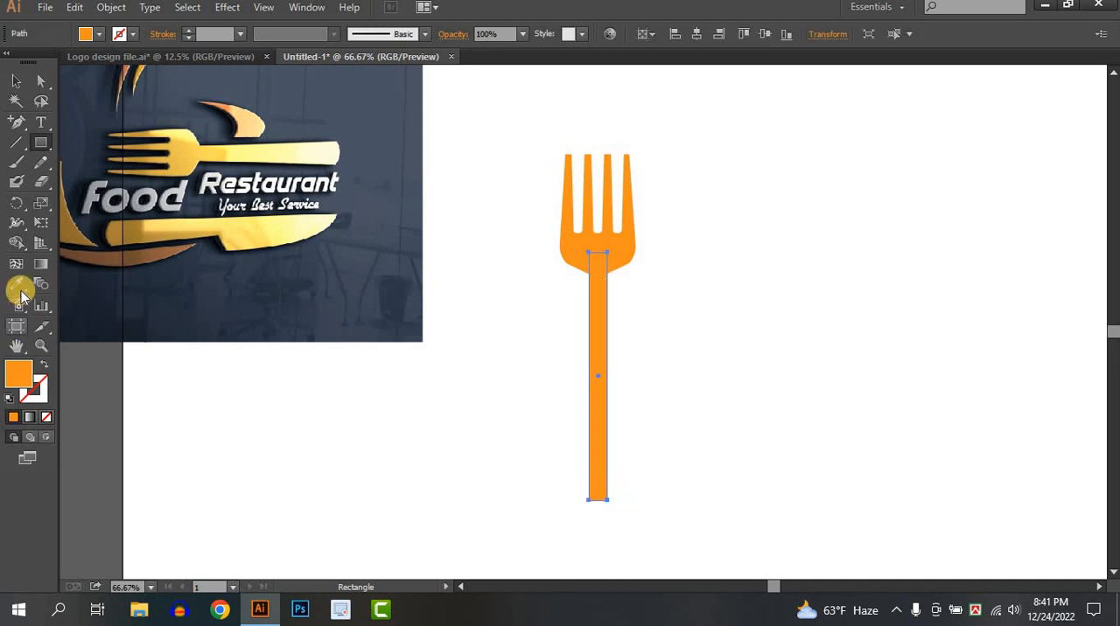
# Flare the lower end of the fork handle symmetrically with Perspective Distort so it tapers toward the fork head
pyautogui.click(39, 224)
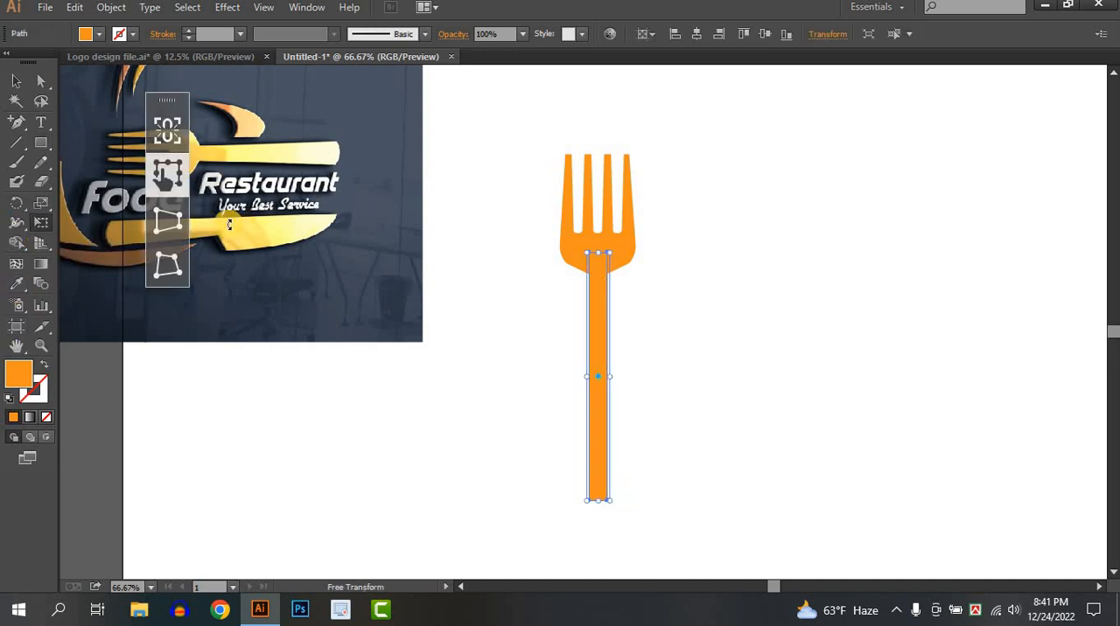
pyautogui.click(169, 224)
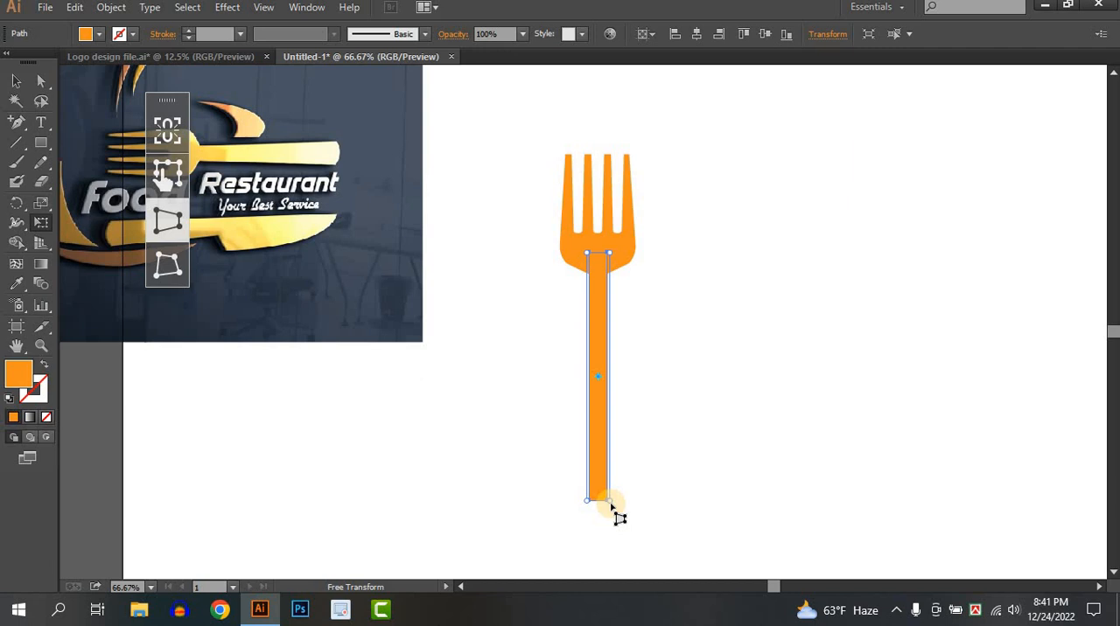
pyautogui.moveTo(610, 505); pyautogui.dragTo(625, 512)
pyautogui.click(18, 79)
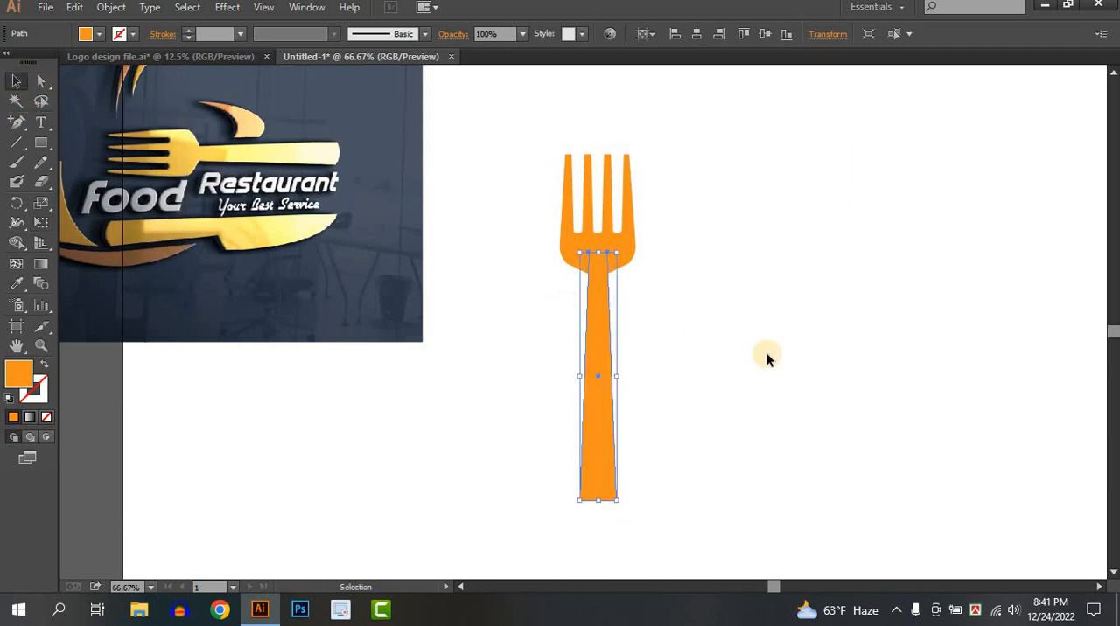
pyautogui.click(812, 347)
# Draw a closed curved shape about 67 px wide across the handle's lower end with the Pen tool, bulging downward between its corners
pyautogui.click(608, 445)
pyautogui.click(714, 411)
pyautogui.click(610, 466)
pyautogui.scroll(2, 610, 523)
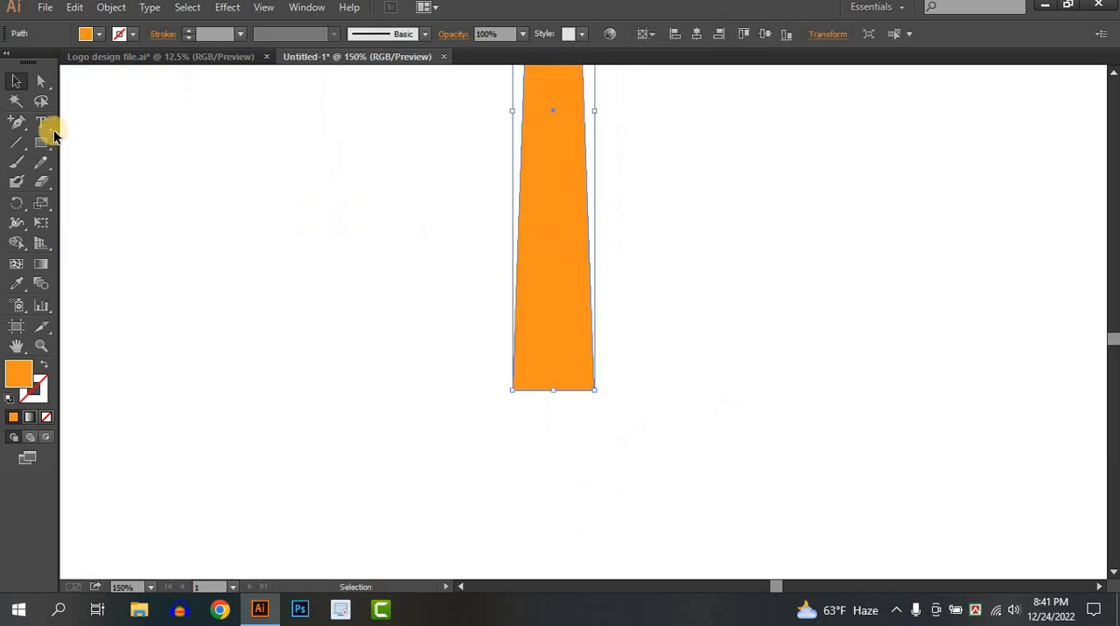
pyautogui.moveTo(21, 122); pyautogui.dragTo(53, 117)
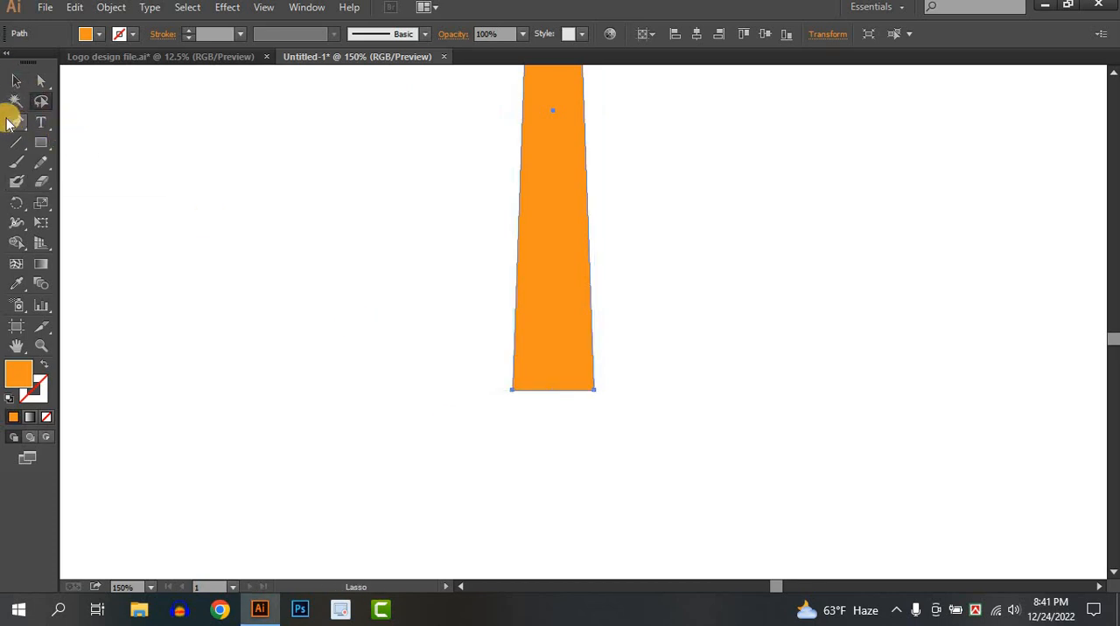
pyautogui.click(191, 150)
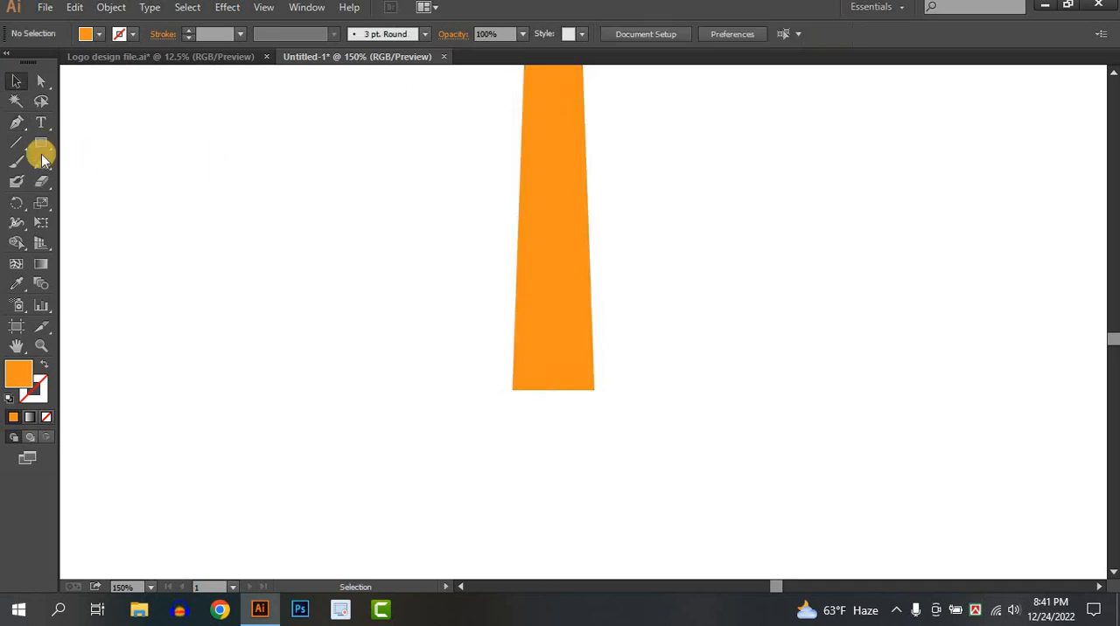
pyautogui.click(16, 127)
pyautogui.click(513, 390)
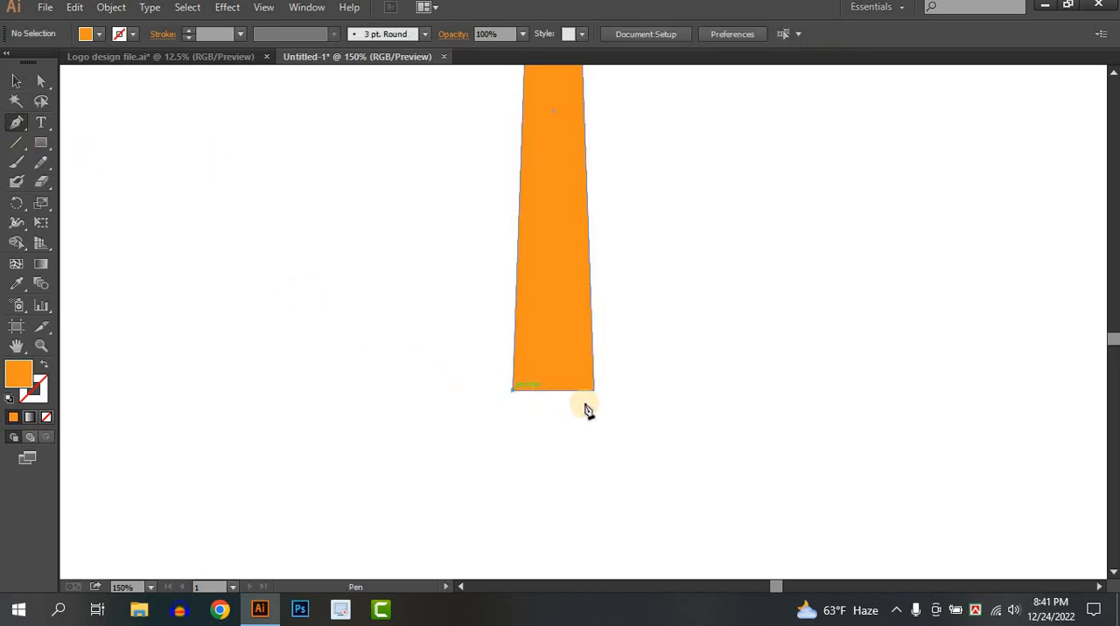
pyautogui.moveTo(594, 391); pyautogui.dragTo(638, 360)
pyautogui.click(596, 390)
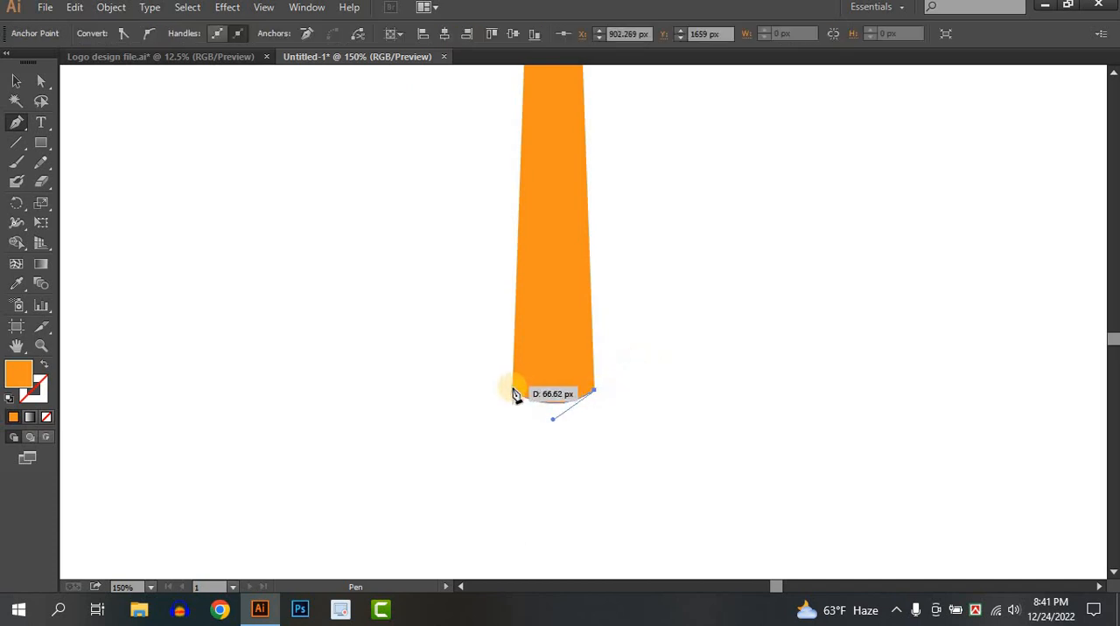
pyautogui.click(513, 390)
# Merge the curved end shape into the fork handle with the Shape Builder tool
pyautogui.click(16, 81)
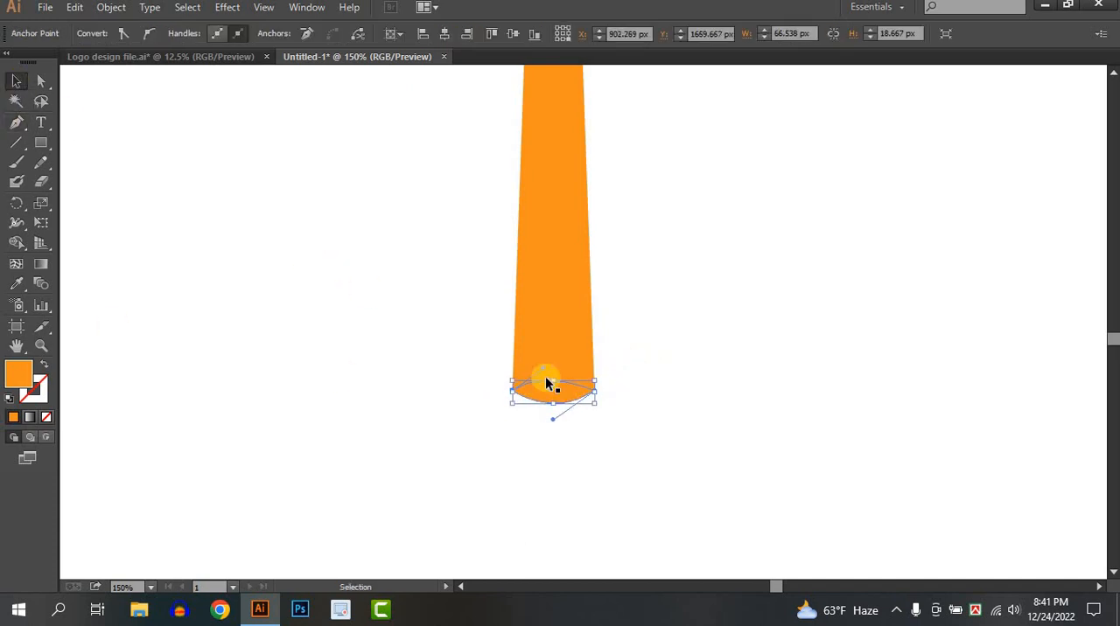
pyautogui.moveTo(764, 480); pyautogui.dragTo(420, 329)
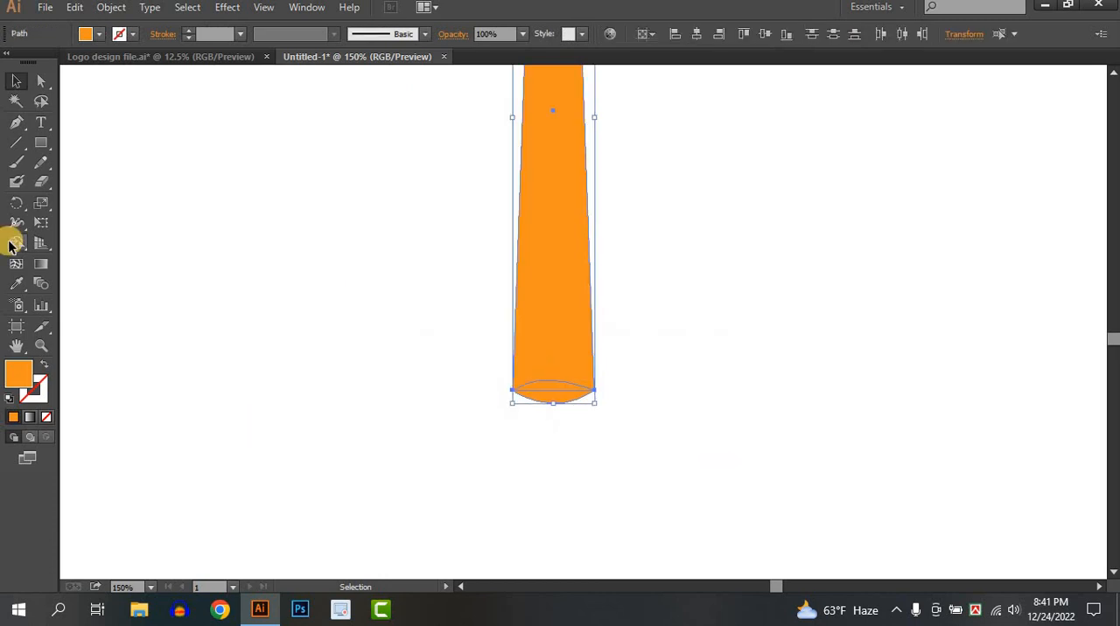
pyautogui.click(16, 242)
pyautogui.moveTo(542, 392); pyautogui.dragTo(555, 350)
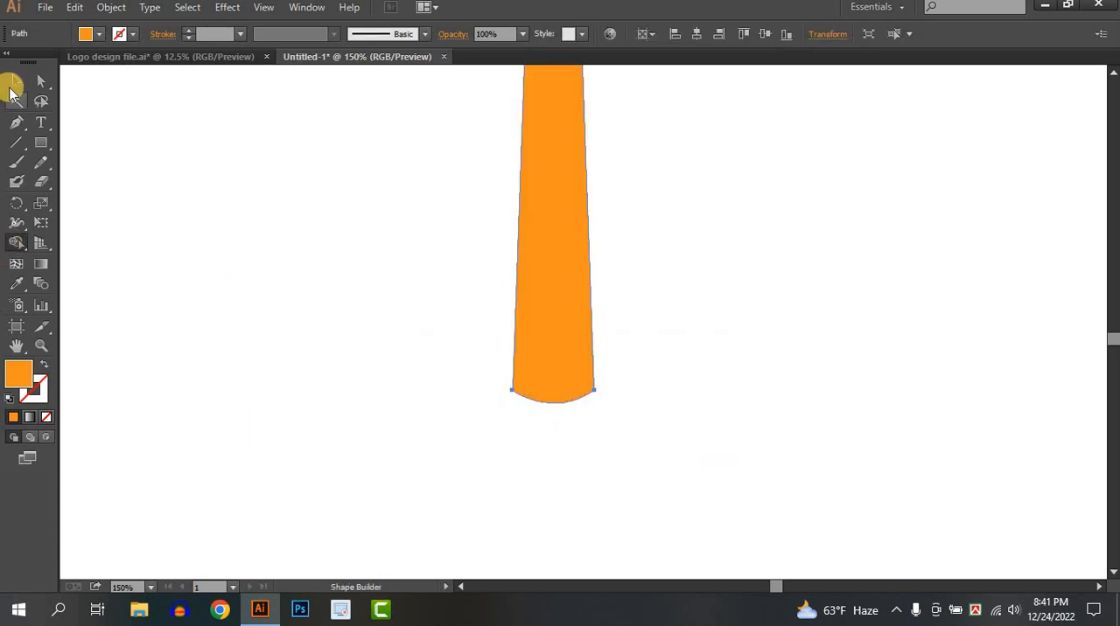
# Unite the fork head and handle into one shape with Pathfinder, and move the fork up beside the reference image
pyautogui.click(434, 353)
pyautogui.scroll(-3, 434, 353)
pyautogui.moveTo(457, 235); pyautogui.dragTo(630, 348)
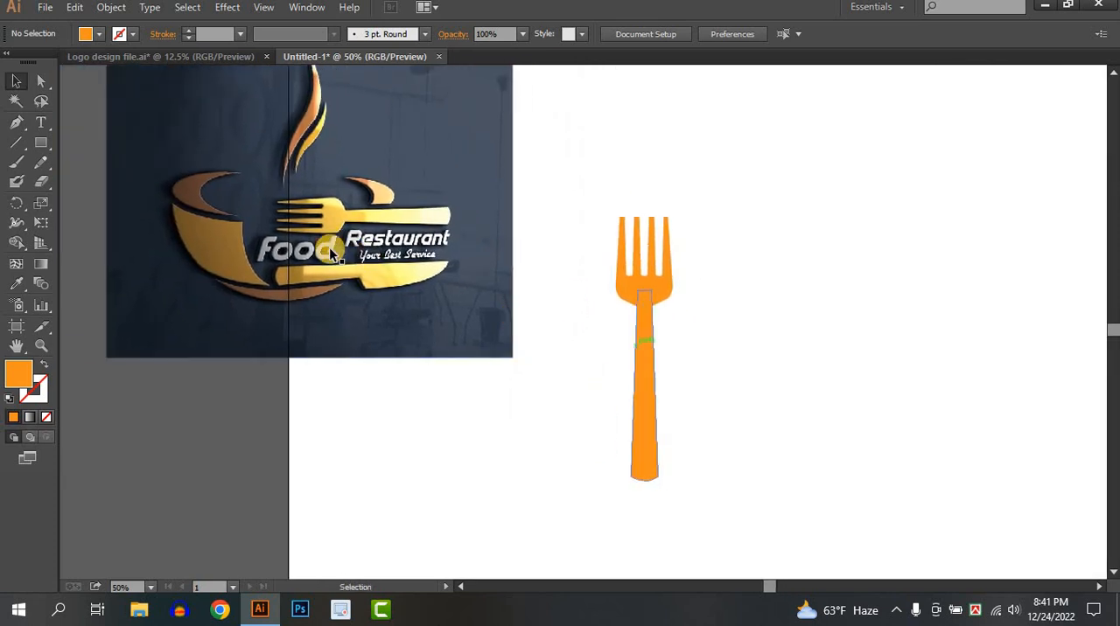
pyautogui.click(652, 406)
pyautogui.click(776, 399)
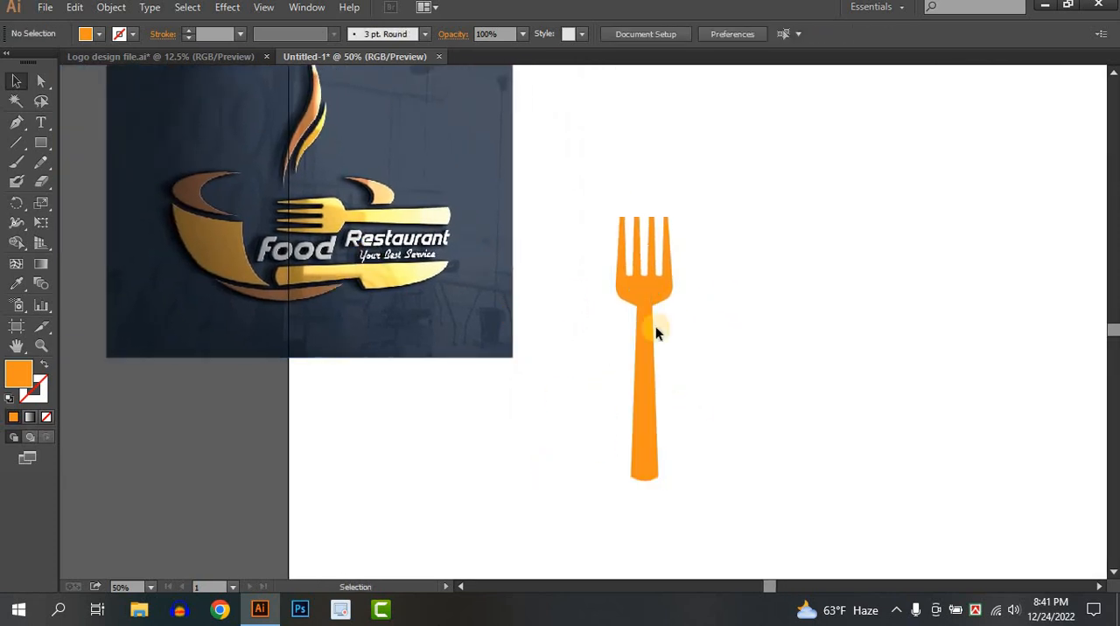
pyautogui.moveTo(723, 260); pyautogui.dragTo(597, 388)
pyautogui.click(307, 8)
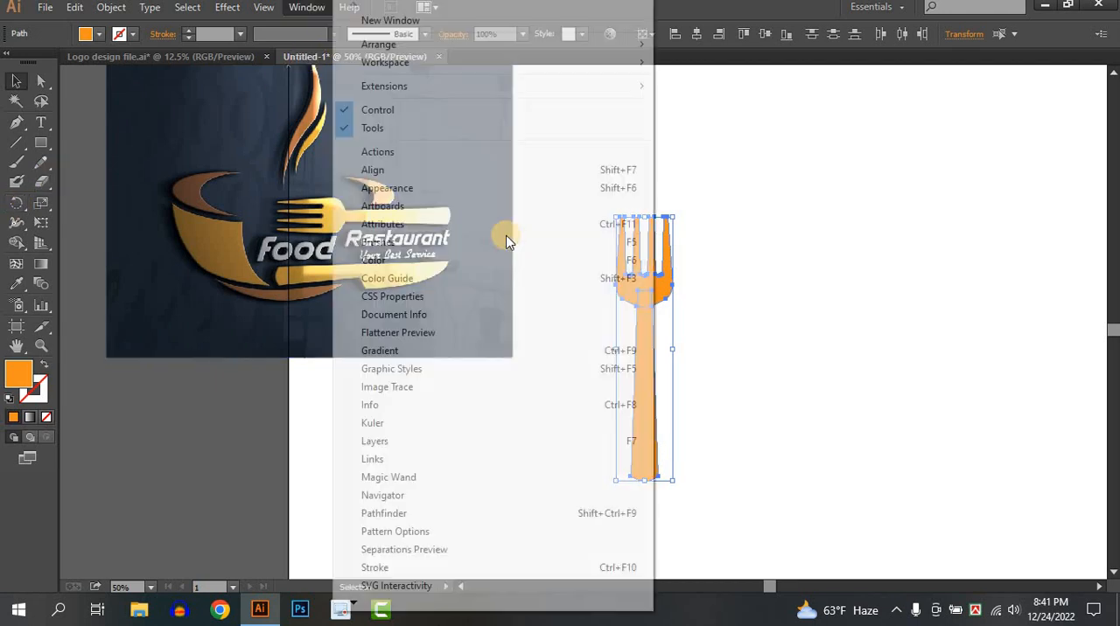
pyautogui.click(390, 513)
pyautogui.click(770, 182)
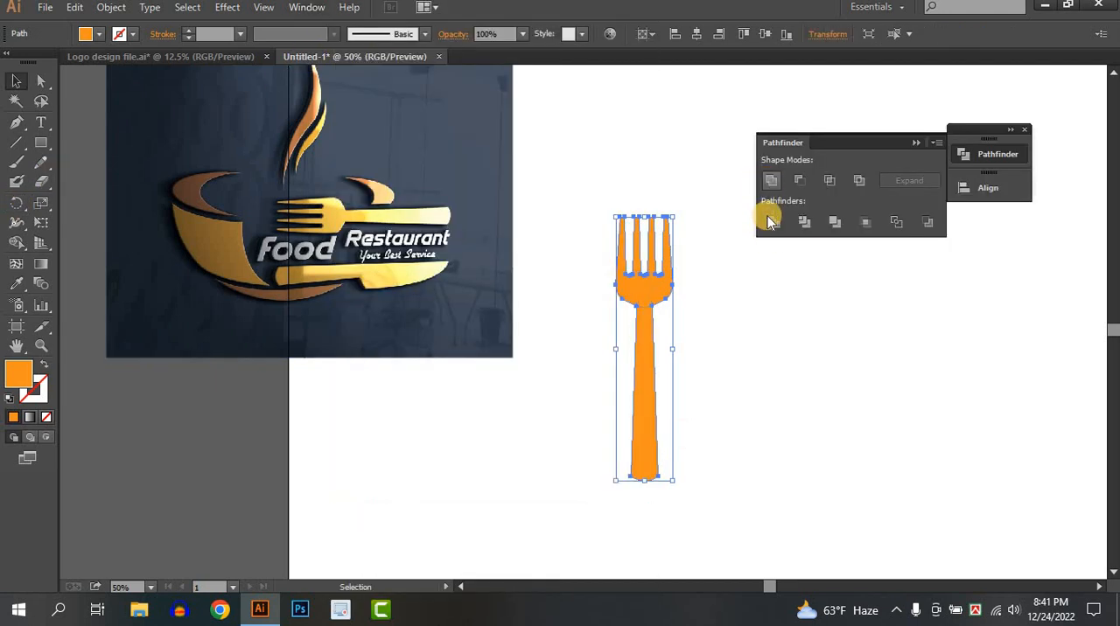
pyautogui.click(729, 355)
pyautogui.moveTo(643, 362); pyautogui.dragTo(594, 189)
pyautogui.click(724, 325)
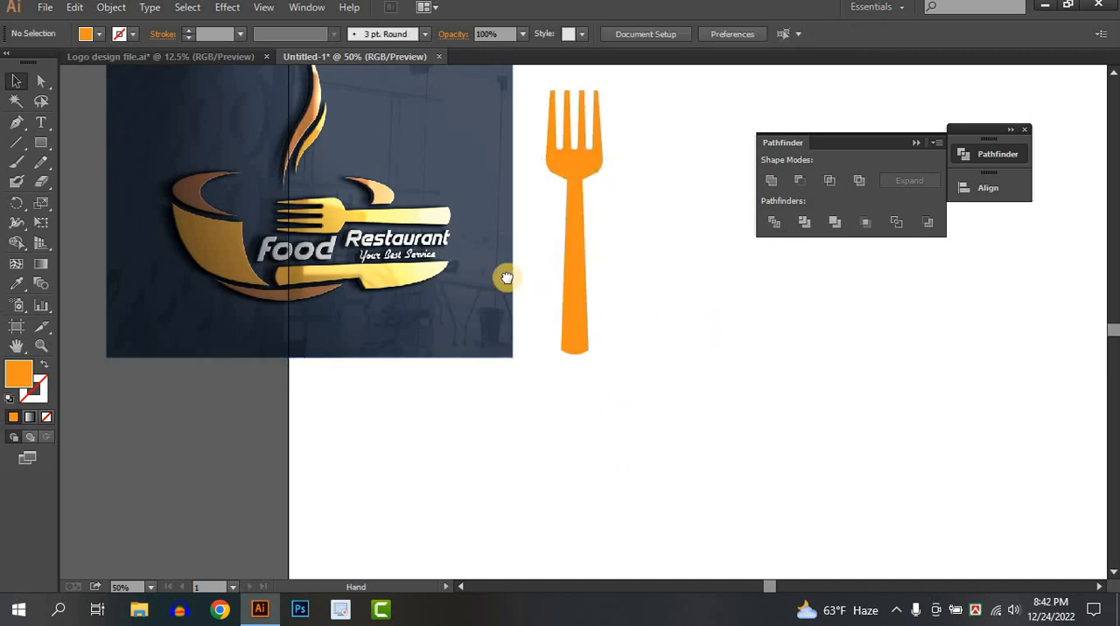
# Draw a closed knife shape about 840 px long with the Pen tool: straight back, curved blade, angled notch and rounded handle end
pyautogui.moveTo(507, 278); pyautogui.dragTo(504, 257)
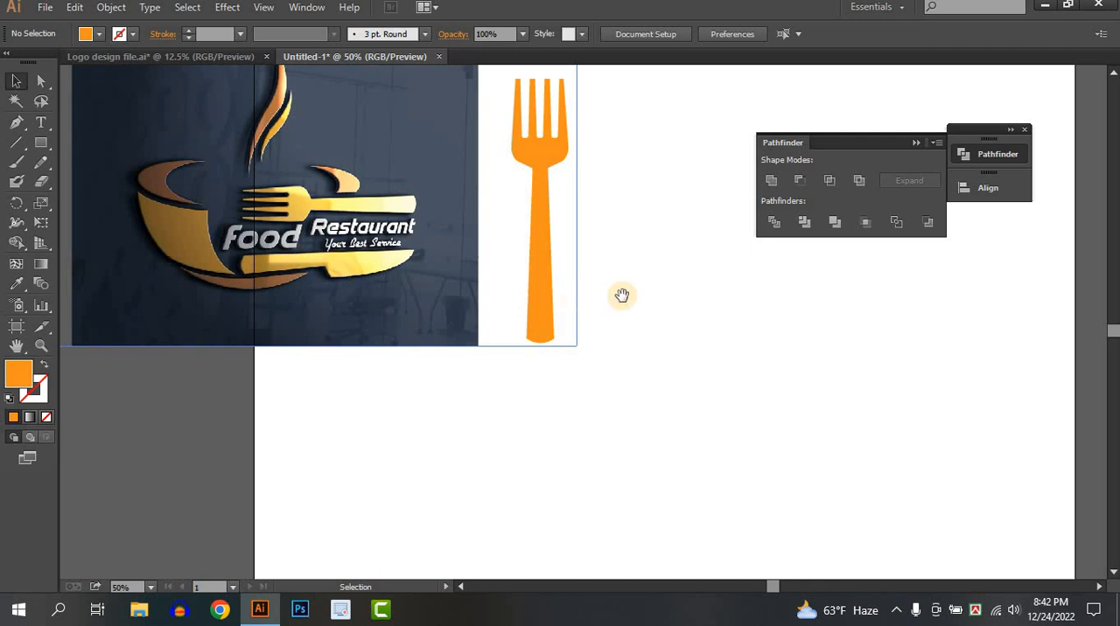
pyautogui.moveTo(621, 296); pyautogui.dragTo(560, 298)
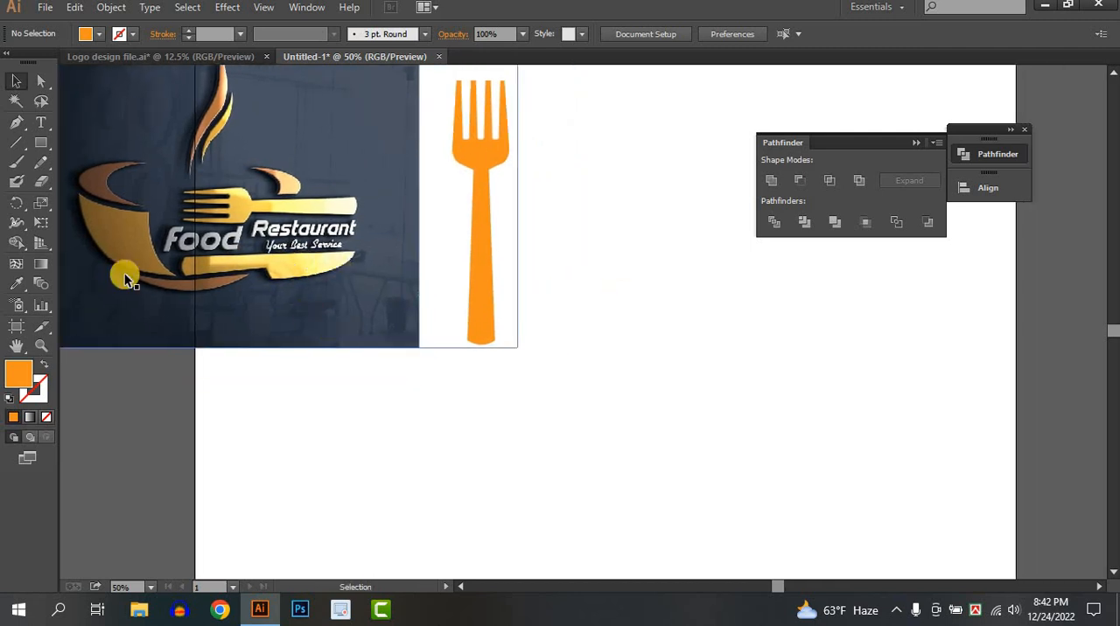
pyautogui.click(18, 127)
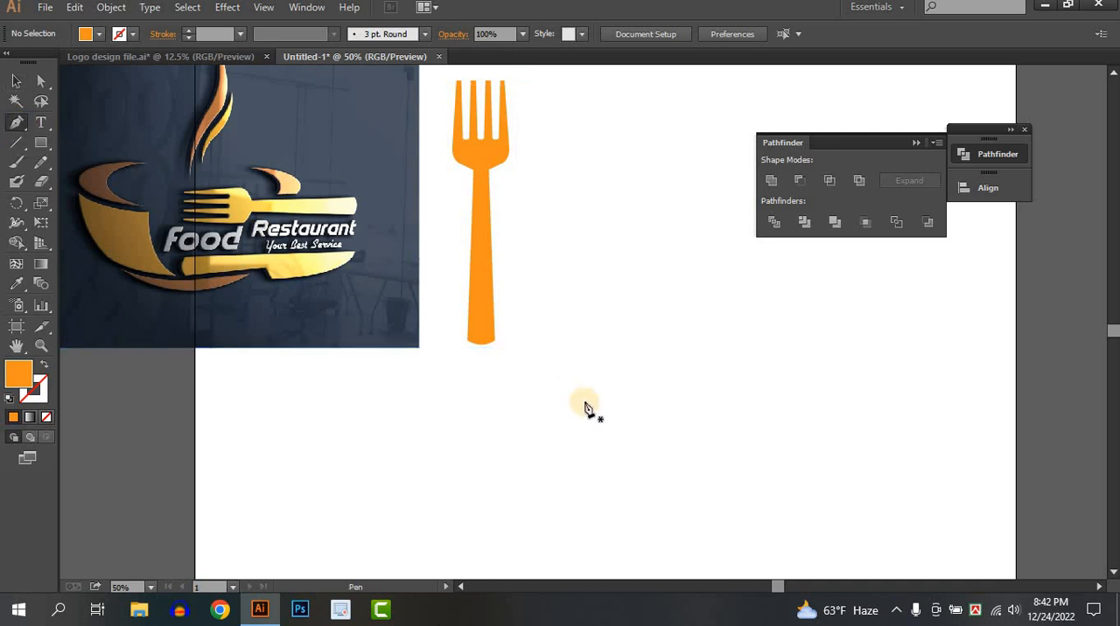
pyautogui.click(497, 385)
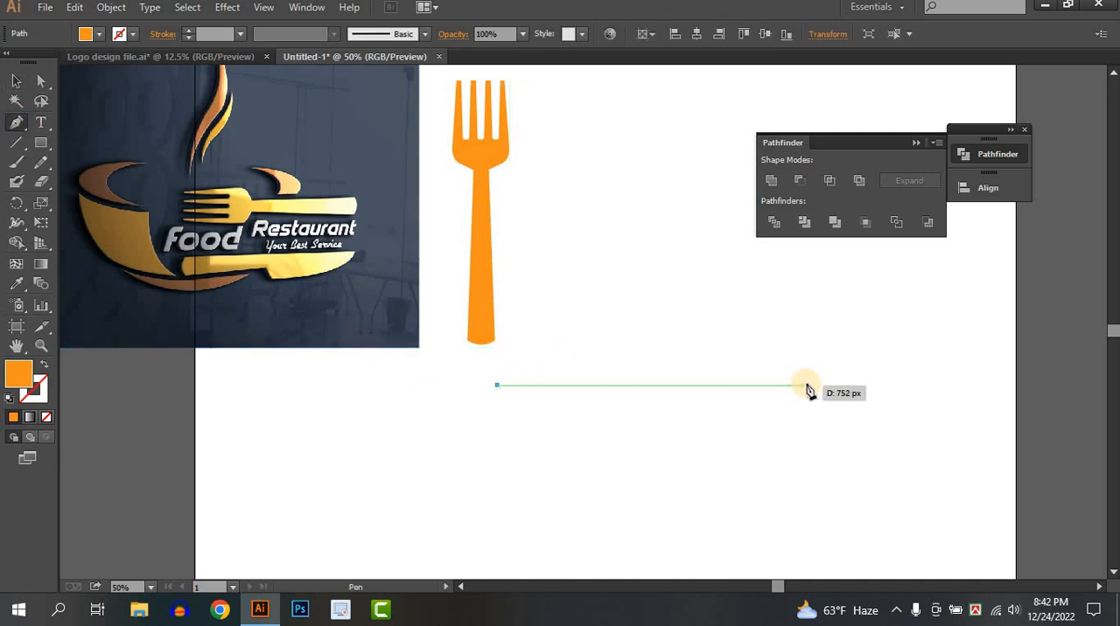
pyautogui.click(842, 386)
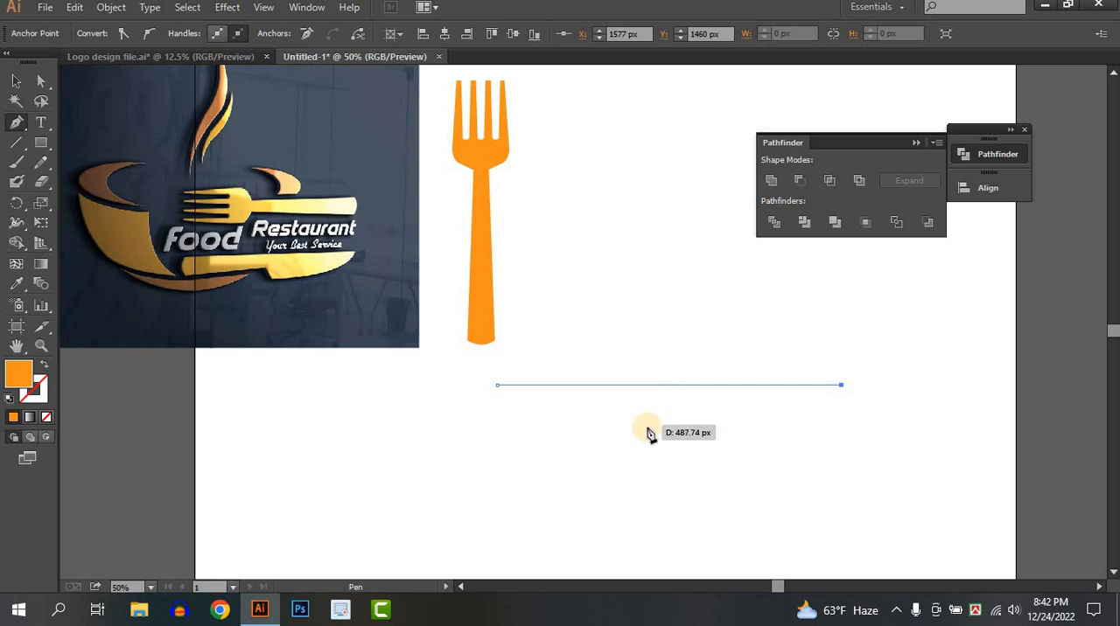
pyautogui.moveTo(644, 427); pyautogui.dragTo(469, 421)
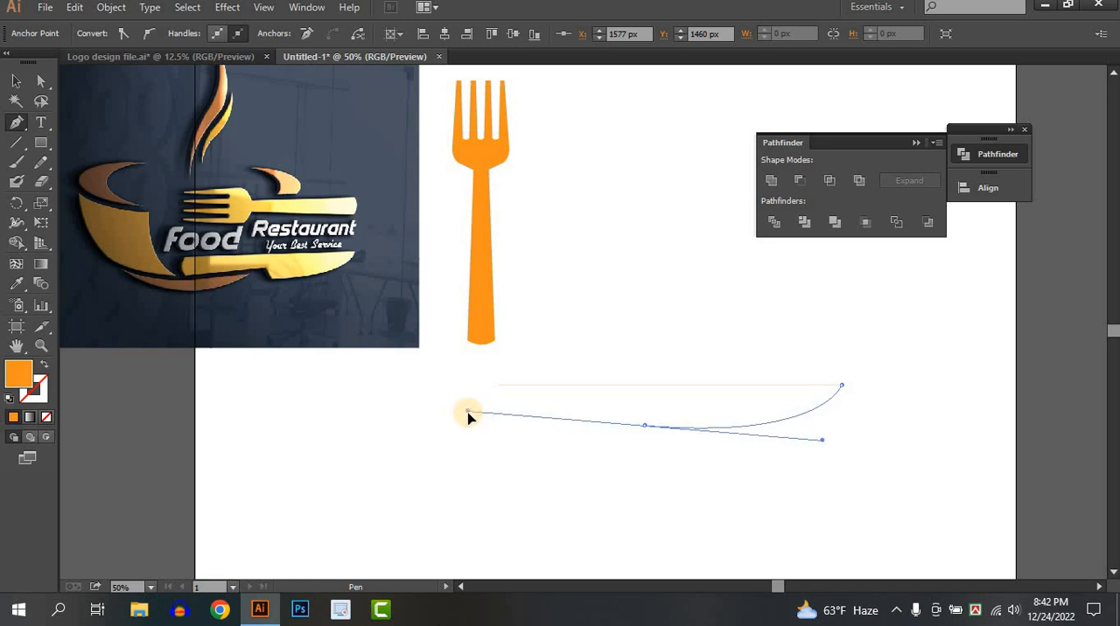
pyautogui.moveTo(468, 418); pyautogui.dragTo(459, 420)
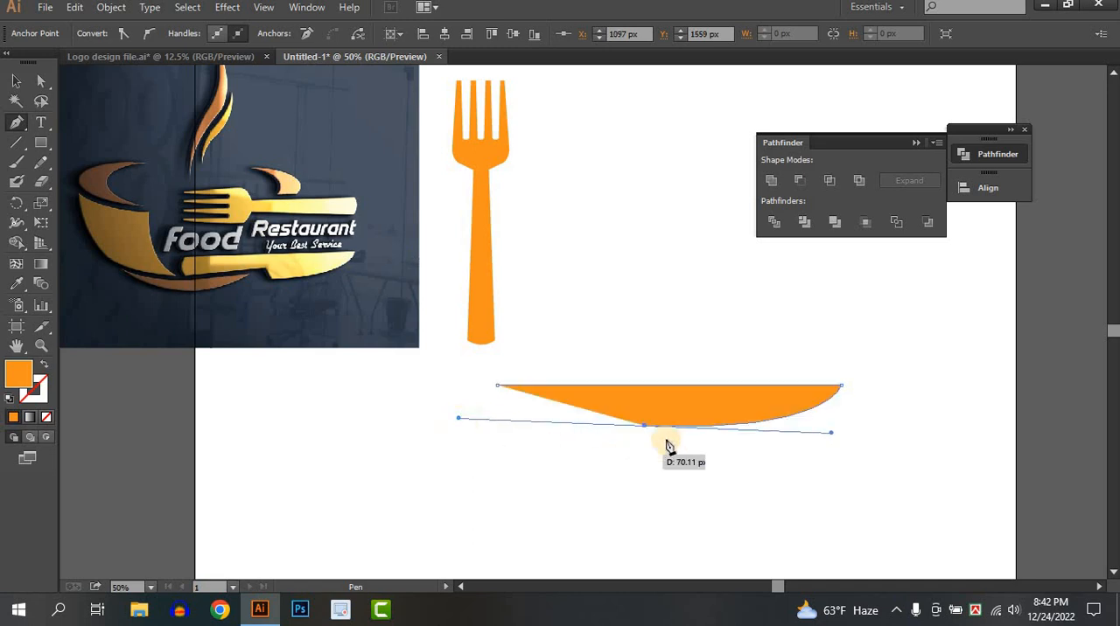
pyautogui.click(631, 407)
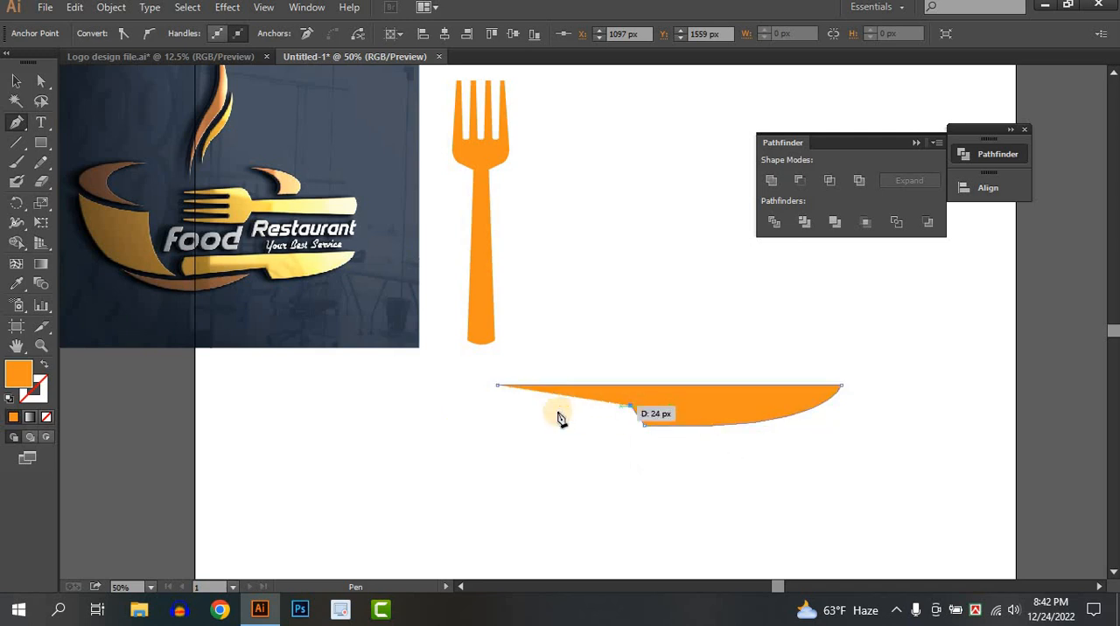
pyautogui.click(497, 412)
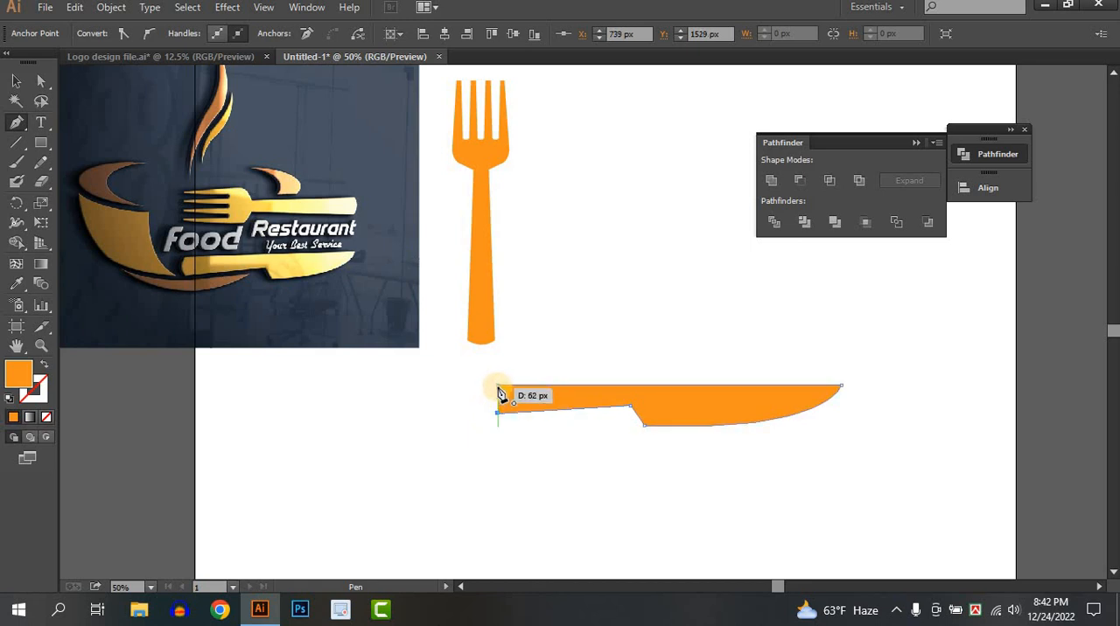
pyautogui.moveTo(502, 386); pyautogui.dragTo(508, 368)
pyautogui.click(25, 80)
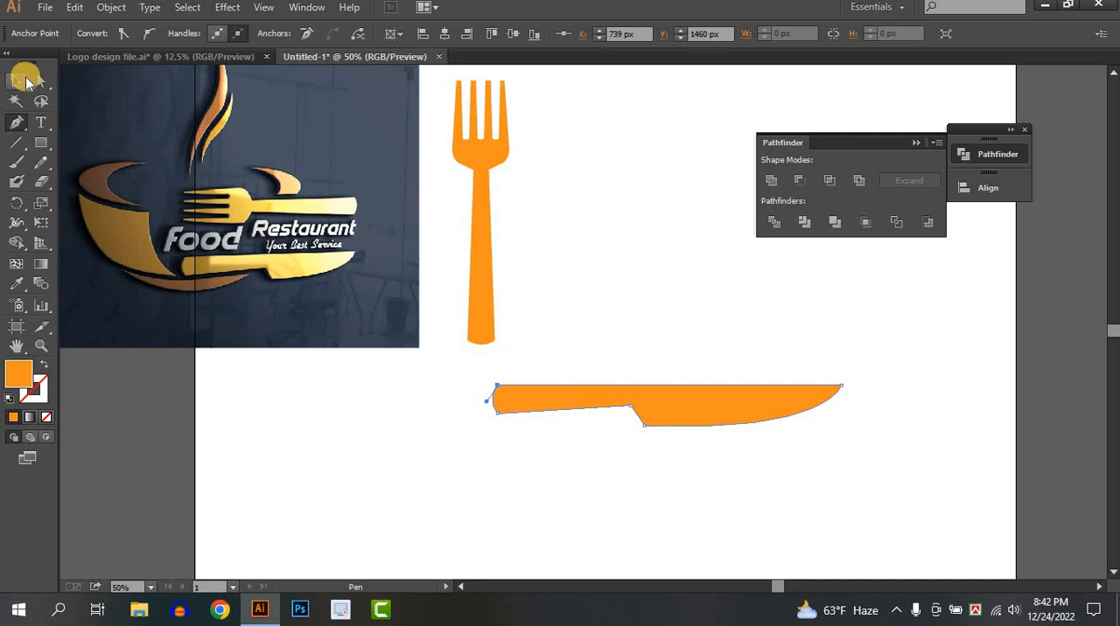
# Move the knife slightly left beneath the fork
pyautogui.click(675, 325)
pyautogui.moveTo(713, 417); pyautogui.dragTo(691, 418)
pyautogui.click(609, 442)
# Shift the anchor where the handle meets the blade slightly right to steepen the knife's notch
pyautogui.scroll(3, 617, 417)
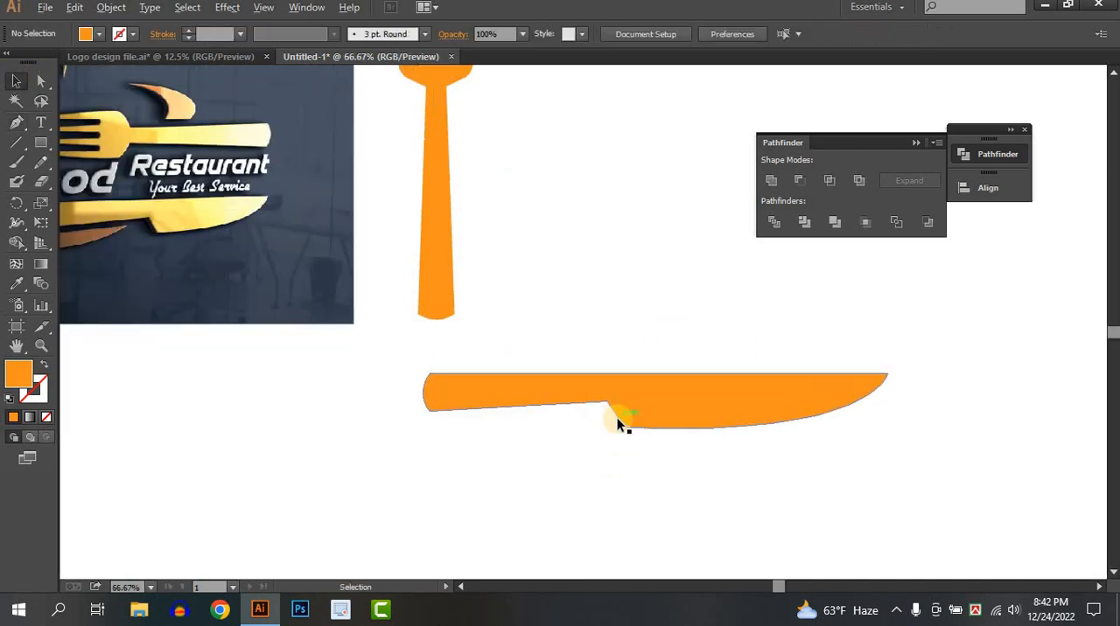
pyautogui.click(622, 394)
pyautogui.click(42, 80)
pyautogui.press('a')
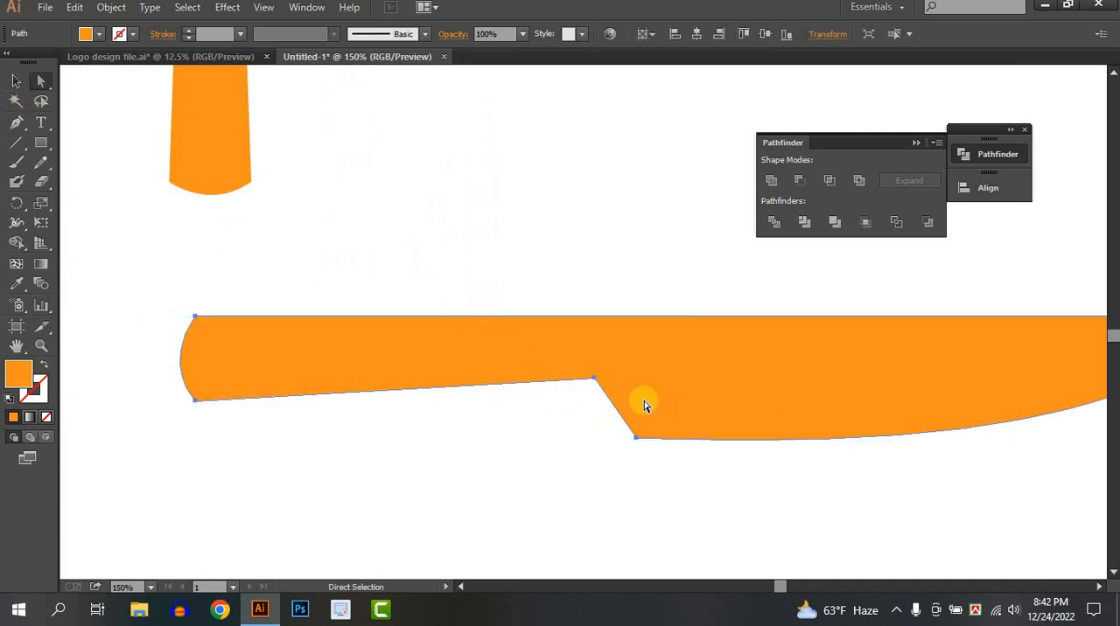
pyautogui.moveTo(597, 385); pyautogui.dragTo(615, 386)
pyautogui.click(716, 505)
pyautogui.scroll(-3, 740, 492)
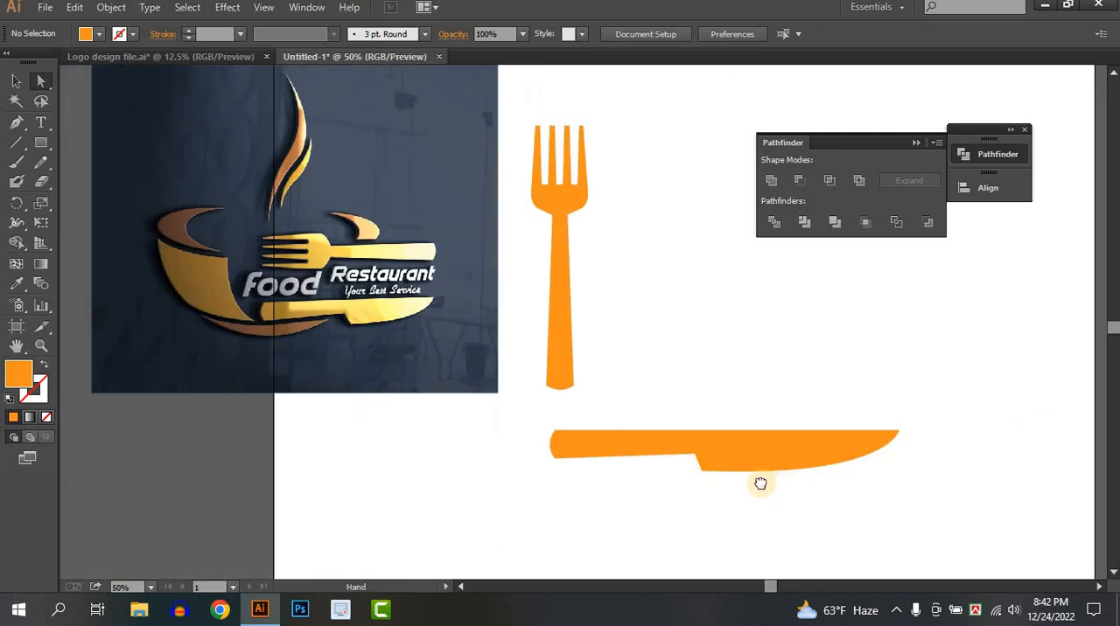
# Shorten the knife by moving its tip anchor left to X 1489 px, and lower the blade's heel anchor slightly
pyautogui.click(733, 441)
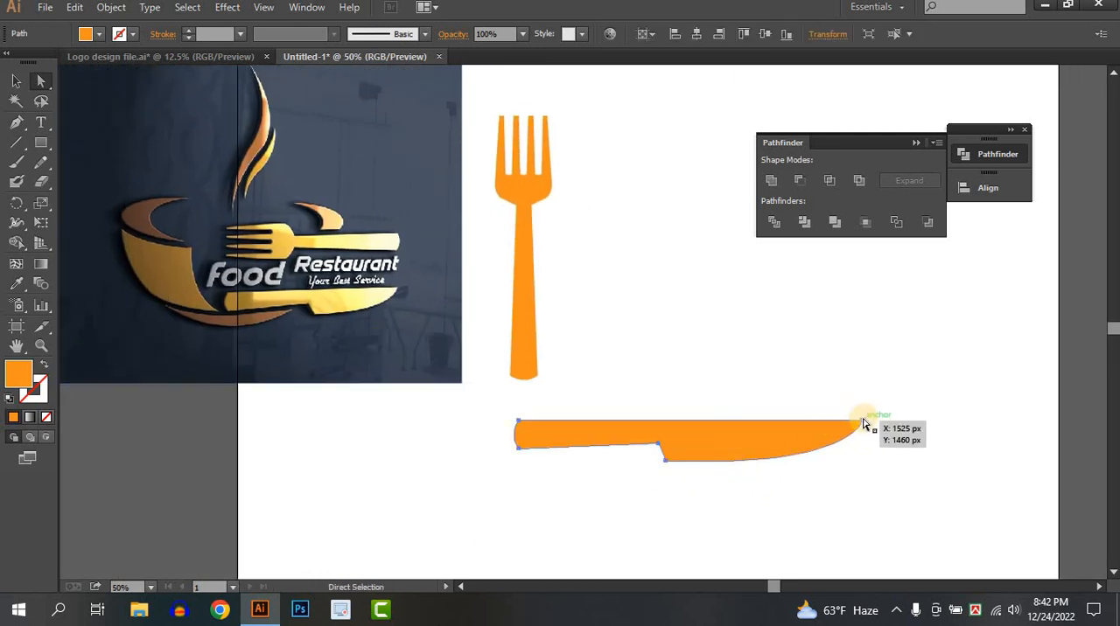
pyautogui.click(864, 426)
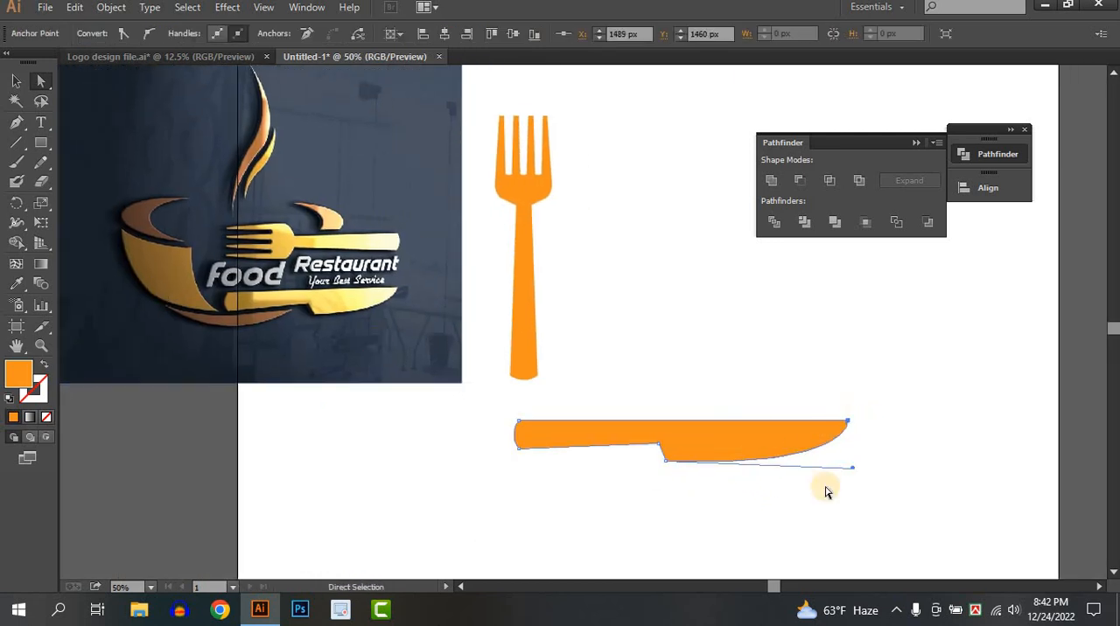
pyautogui.click(750, 478)
pyautogui.moveTo(668, 457)
pyautogui.mouseDown()
pyautogui.moveTo(670, 474)
pyautogui.moveTo(667, 465)
pyautogui.mouseUp()
pyautogui.click(690, 495)
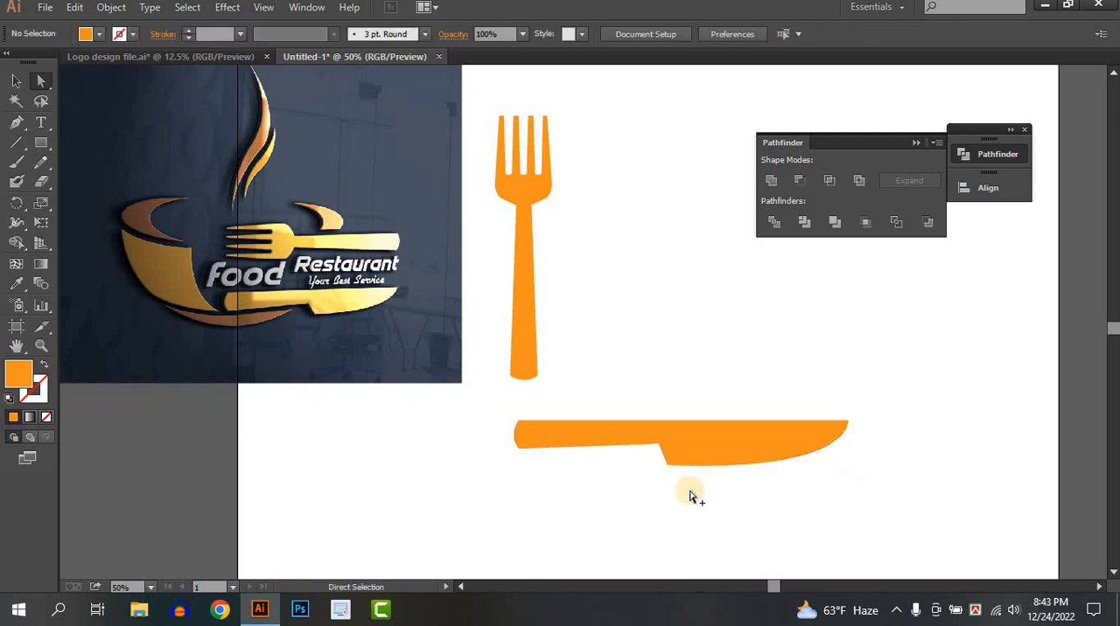
# Move the fork and knife together off the artboard to its right side
pyautogui.scroll(-1, 691, 496)
pyautogui.moveTo(797, 446); pyautogui.dragTo(670, 434)
pyautogui.click(808, 494)
pyautogui.scroll(-2, 807, 494)
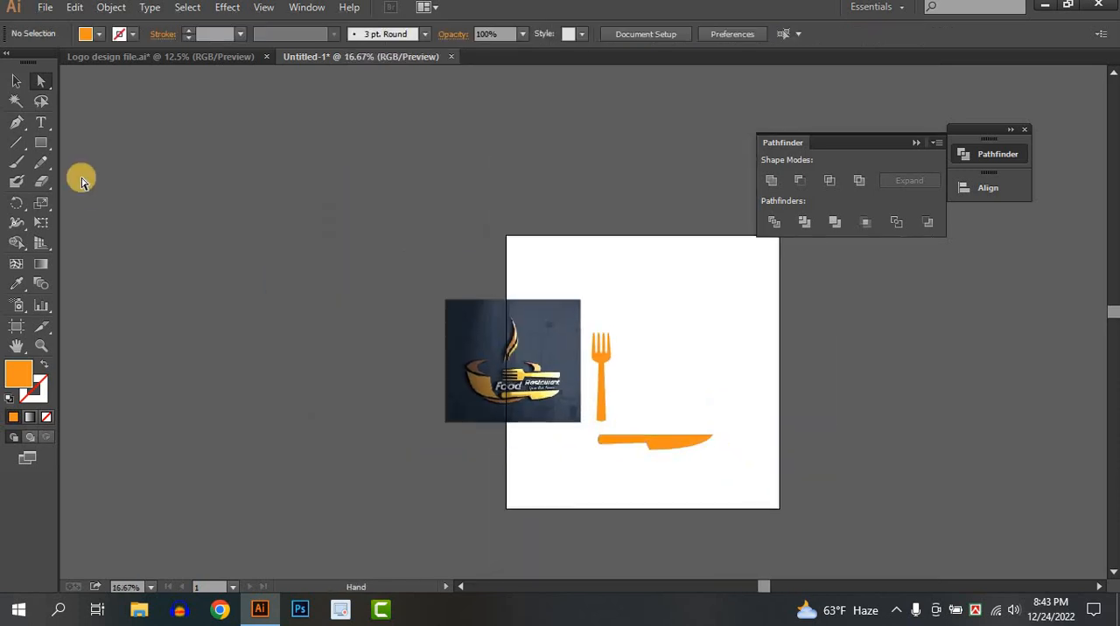
pyautogui.click(16, 83)
pyautogui.scroll(2, 643, 407)
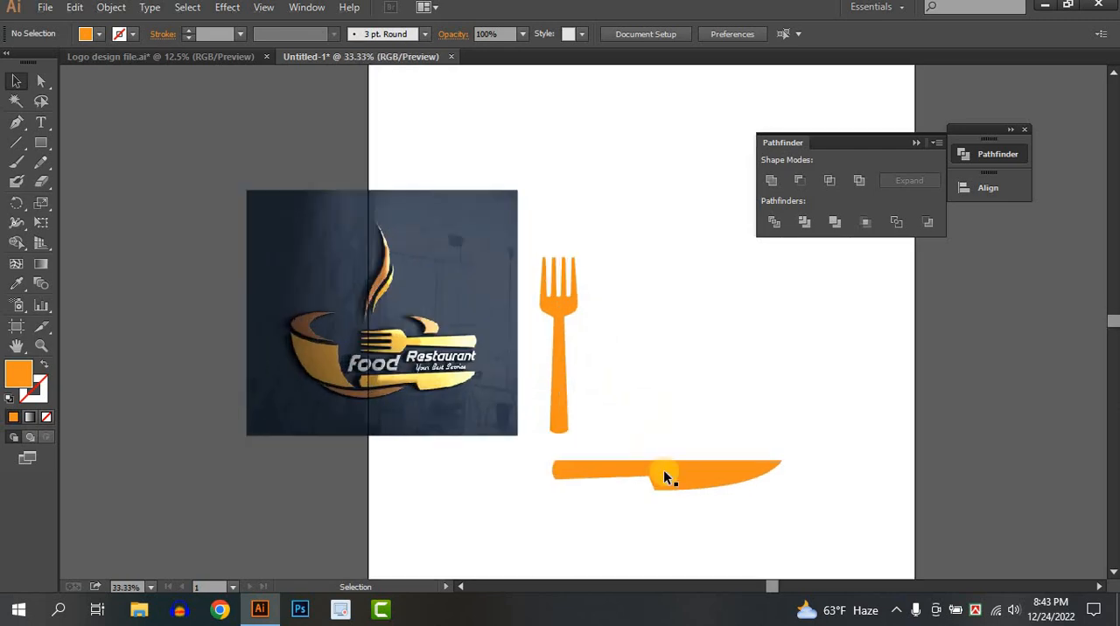
pyautogui.click(663, 470)
pyautogui.keyDown('shift'); pyautogui.click(563, 371); pyautogui.keyUp('shift')
pyautogui.moveTo(563, 376); pyautogui.dragTo(1011, 378)
pyautogui.click(866, 436)
# Paste the brown rim and dark blue cup shapes onto the artboard beside the reference image
pyautogui.moveTo(791, 415); pyautogui.dragTo(679, 368)
pyautogui.scroll(-1, 679, 368)
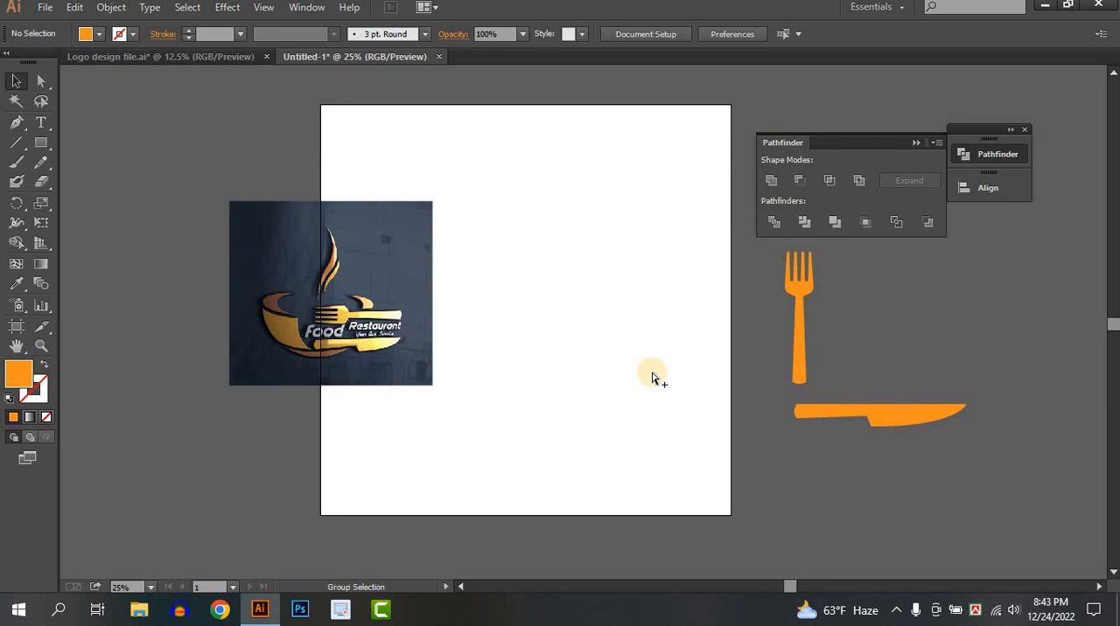
pyautogui.hotkey('ctrl', 'v')
pyautogui.click(652, 458)
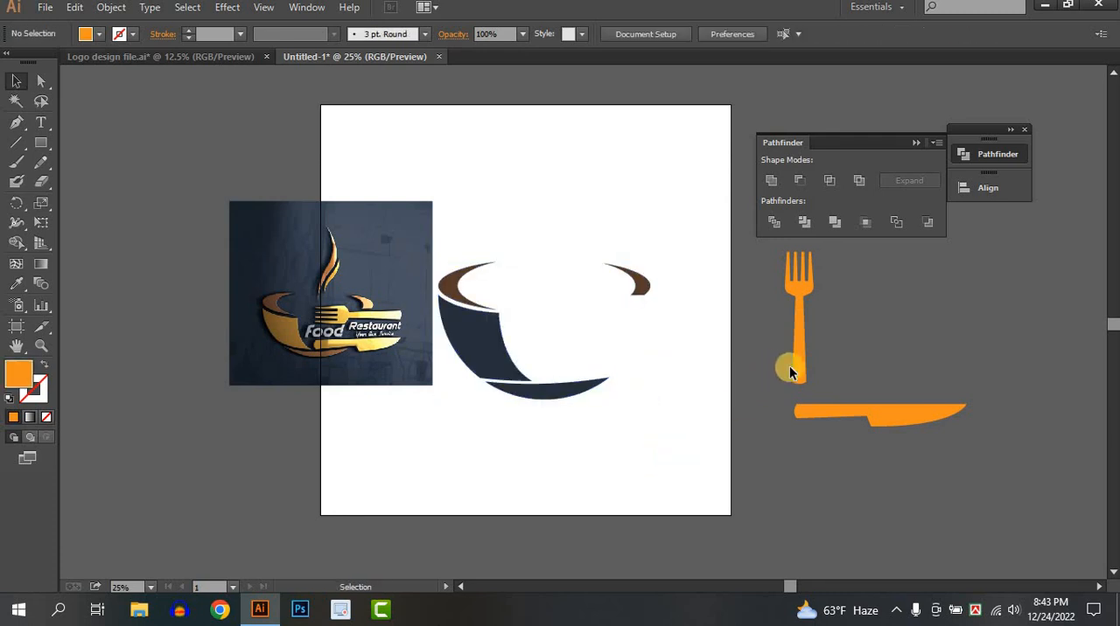
# Rotate the fork 90° so its tines point left, place it under the cup's right rim piece, and enlarge it slightly
pyautogui.click(795, 370)
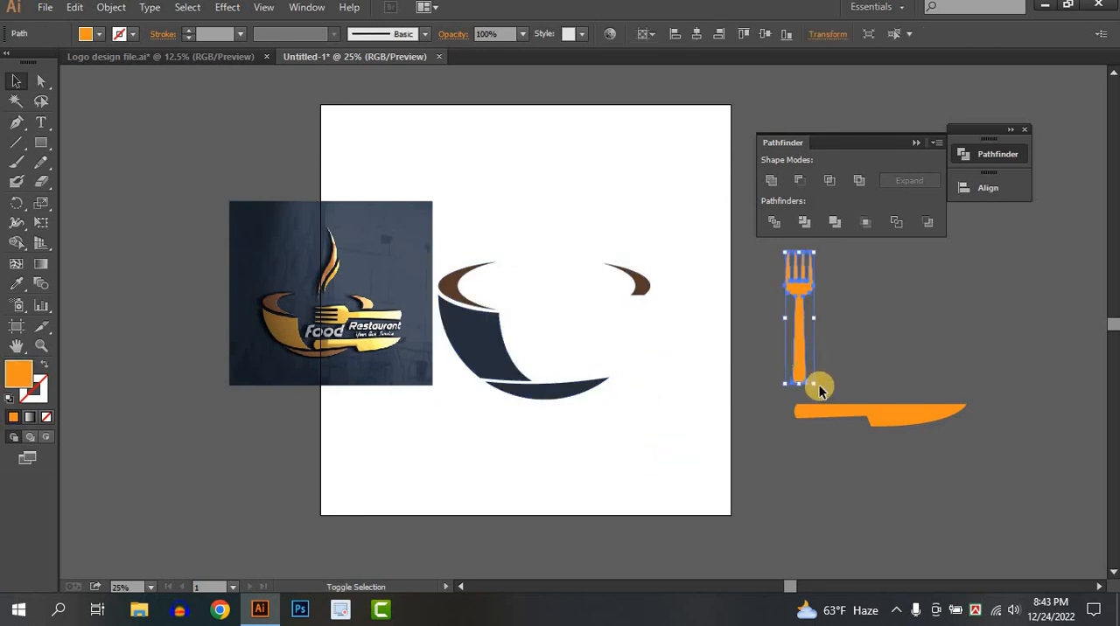
pyautogui.moveTo(825, 386); pyautogui.dragTo(877, 319)
pyautogui.moveTo(799, 324); pyautogui.dragTo(607, 310)
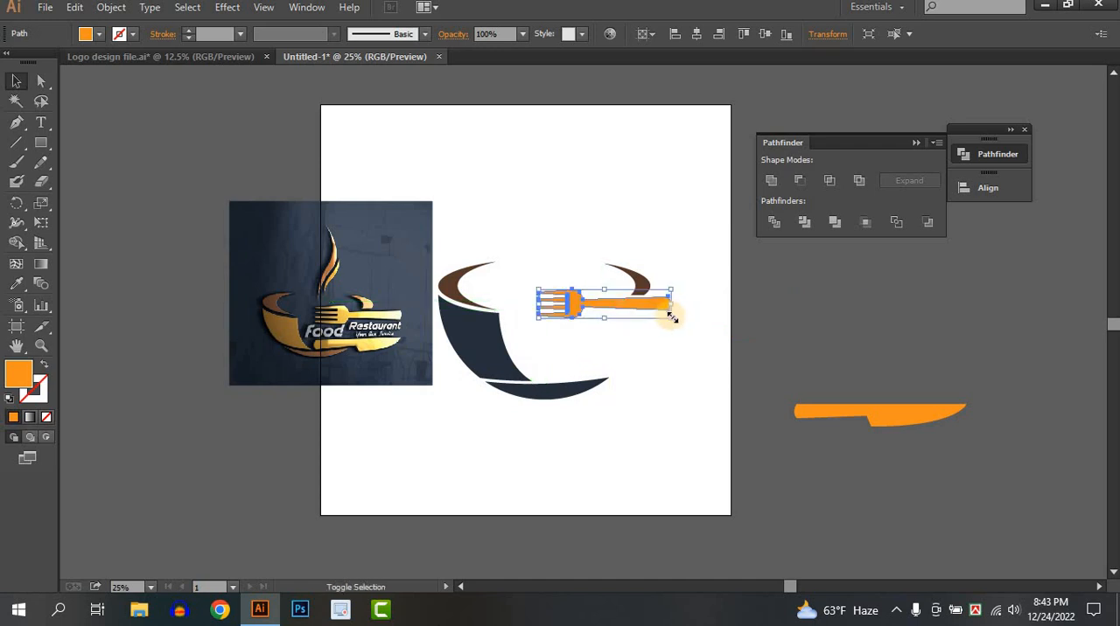
pyautogui.moveTo(673, 319); pyautogui.dragTo(691, 329)
pyautogui.click(930, 430)
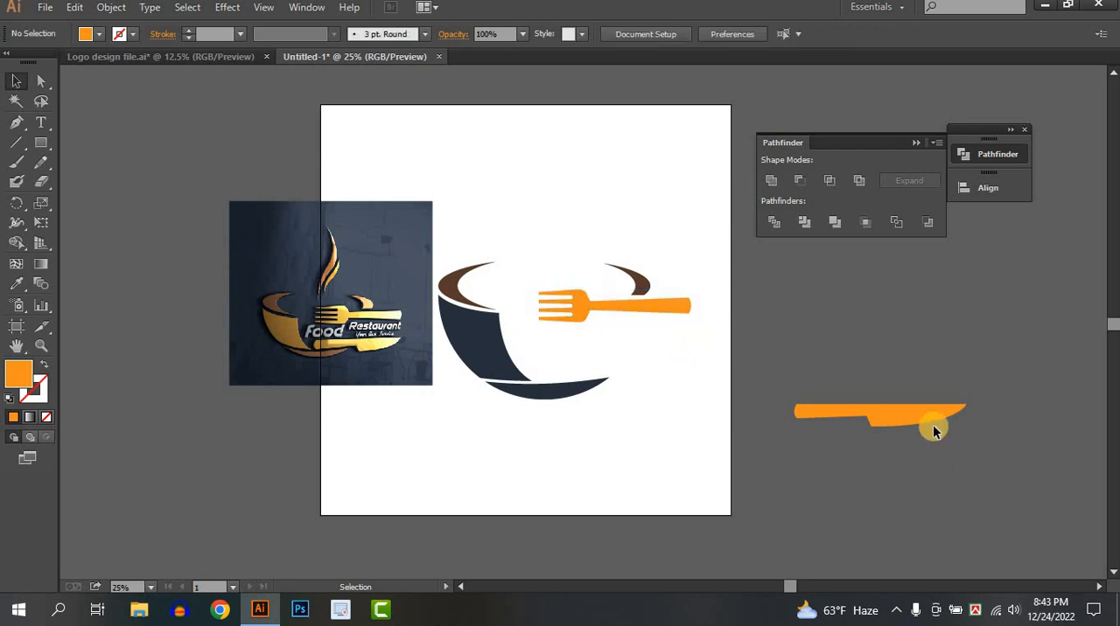
# Move the knife onto the cup's lower right, with its handle just above the base crescent
pyautogui.moveTo(875, 415); pyautogui.dragTo(670, 371)
pyautogui.scroll(2, 590, 381)
pyautogui.scroll(1, 619, 395)
pyautogui.hscroll(1, 602, 464)
pyautogui.click(636, 442)
# Shrink the dark blue base crescent slightly from its right end so it stops short of the knife's notch
pyautogui.click(542, 402)
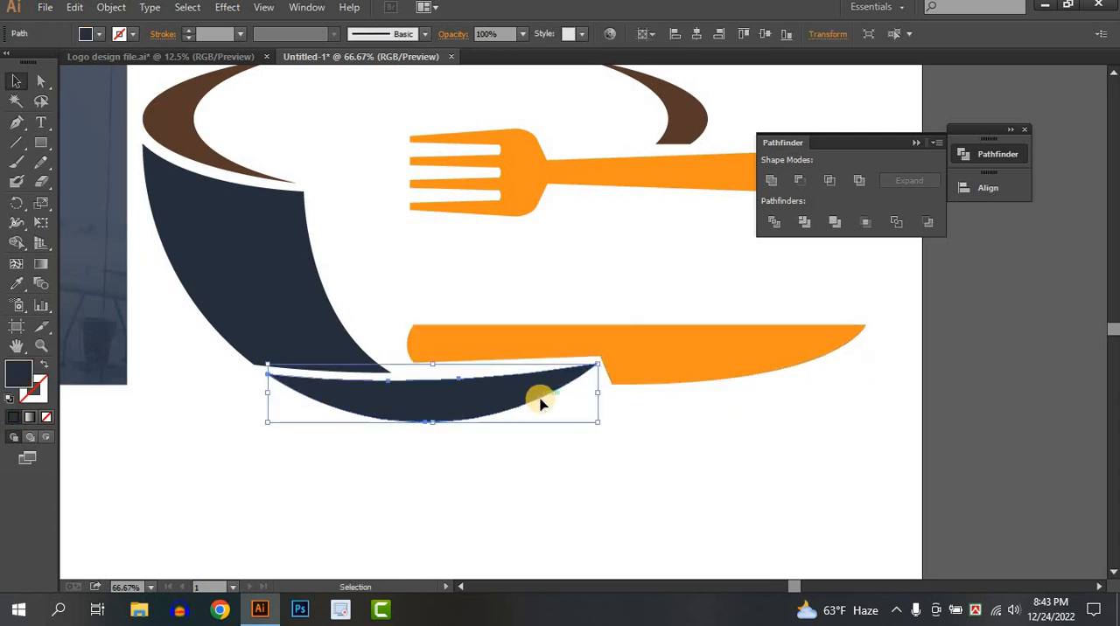
pyautogui.moveTo(594, 368); pyautogui.dragTo(573, 369)
pyautogui.click(492, 427)
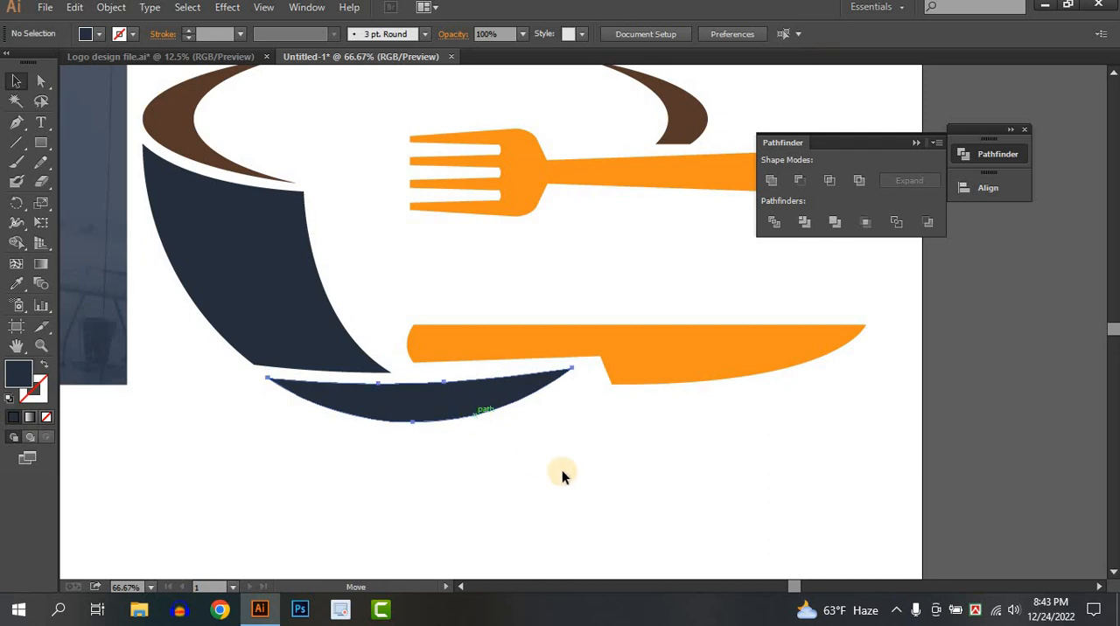
# Move the knife slightly left and scale it down proportionally until its tip lines up with the fork handle's end
pyautogui.moveTo(668, 368); pyautogui.dragTo(689, 393)
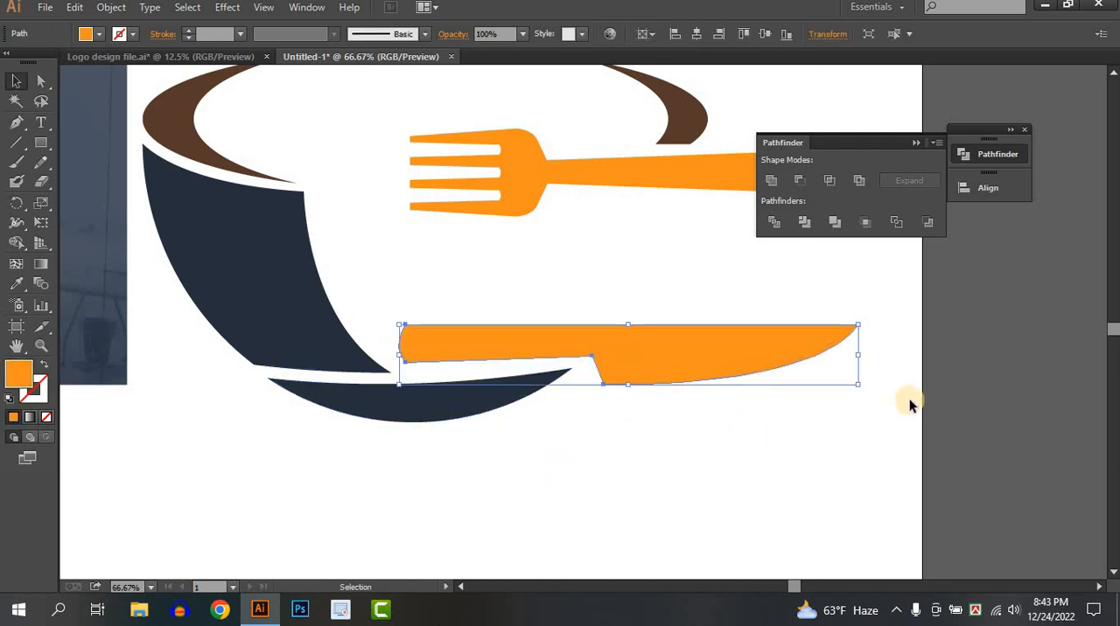
pyautogui.scroll(3, 875, 403)
pyautogui.click(870, 405)
pyautogui.click(816, 448)
pyautogui.moveTo(855, 444)
pyautogui.mouseDown()
pyautogui.moveTo(816, 446)
pyautogui.moveTo(866, 450)
pyautogui.mouseUp()
pyautogui.click(829, 464)
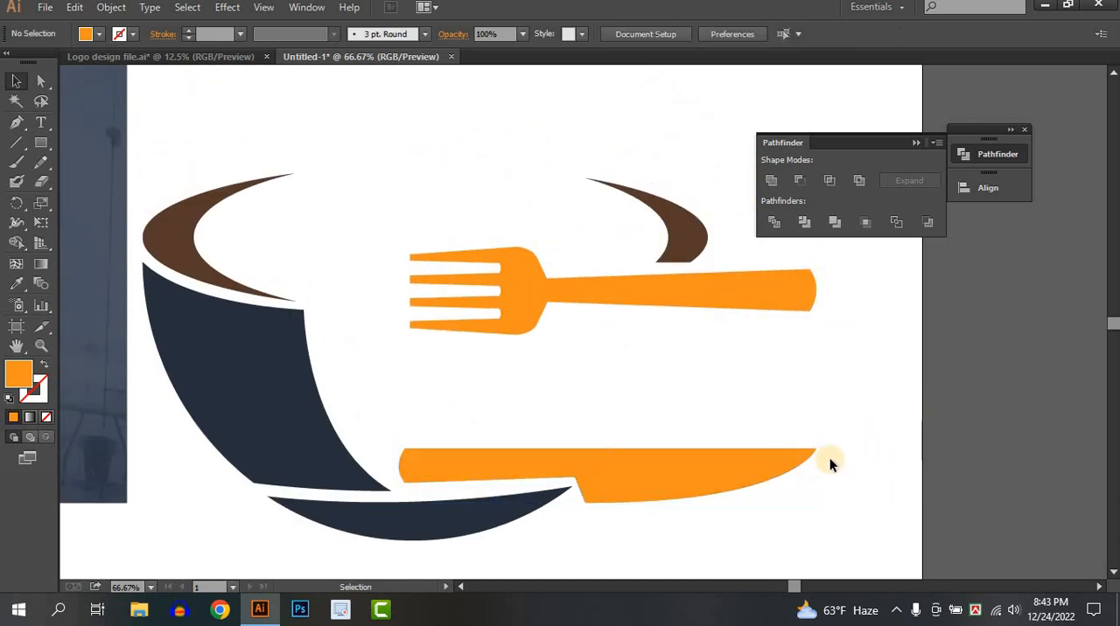
# Draw an orange S-shaped steam wisp above the cup with the Pen tool, tapering to a point at both ends
pyautogui.scroll(-3, 781, 500)
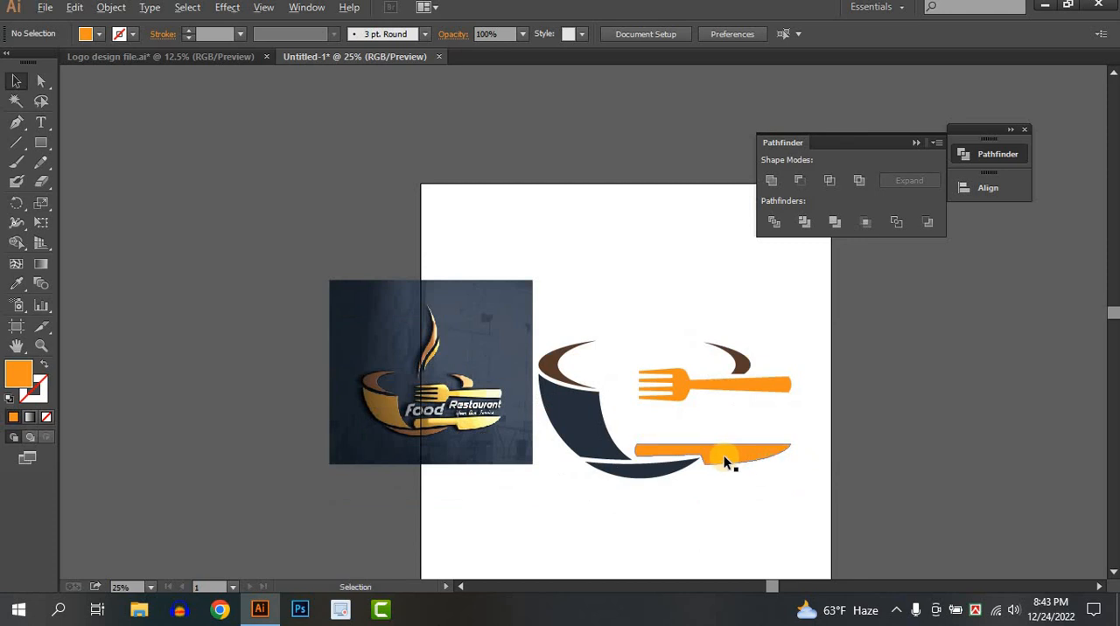
pyautogui.scroll(2, 725, 458)
pyautogui.moveTo(621, 434); pyautogui.dragTo(722, 470)
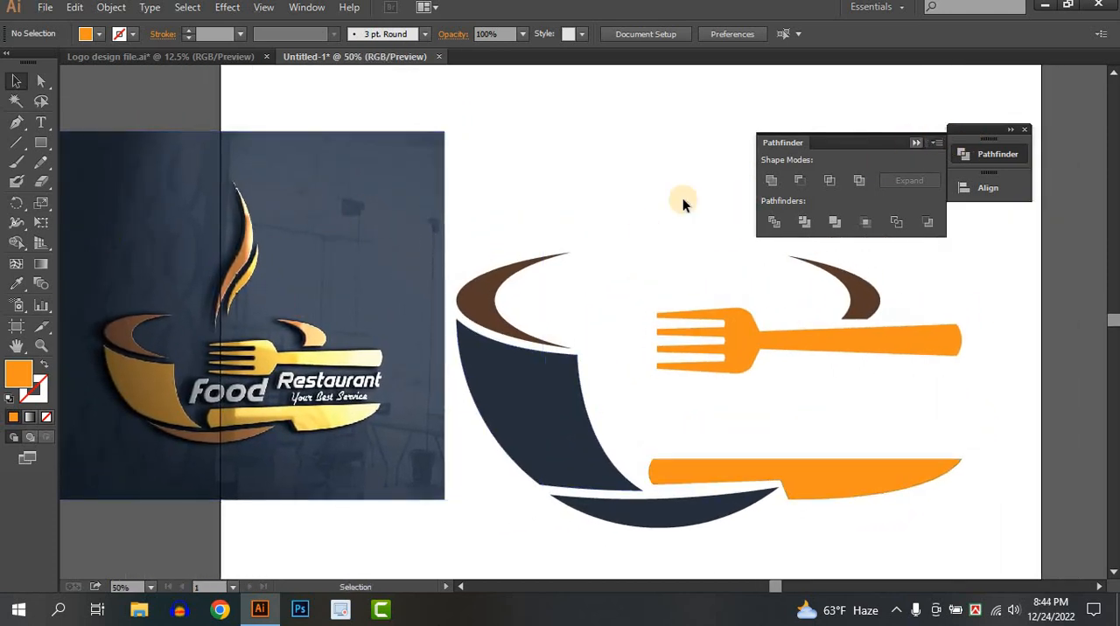
pyautogui.click(916, 143)
pyautogui.moveTo(627, 241); pyautogui.dragTo(593, 304)
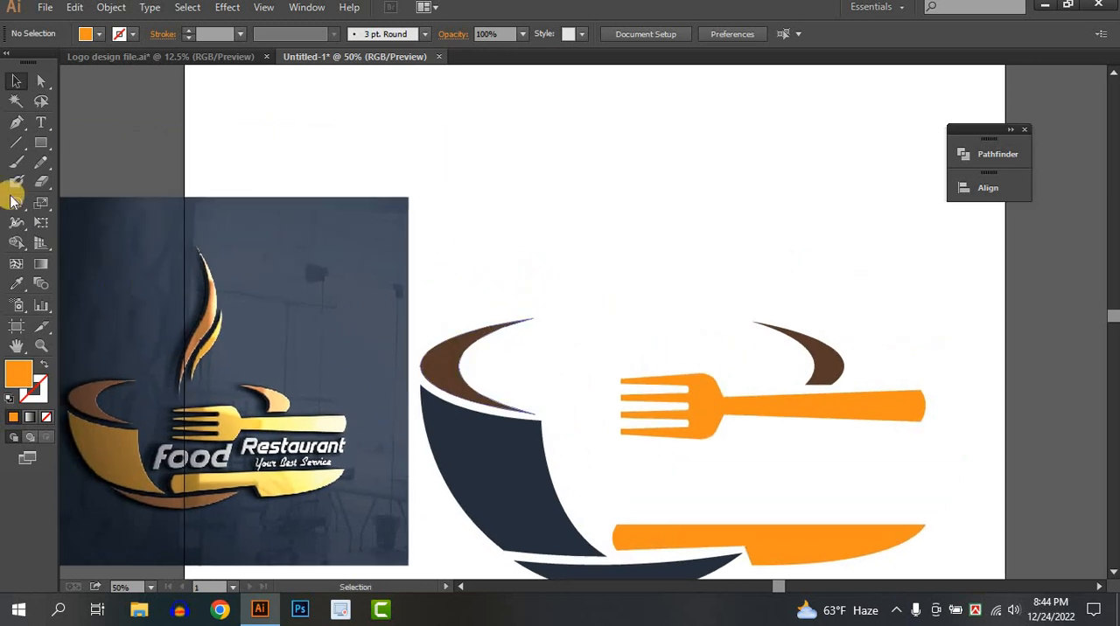
pyautogui.click(16, 123)
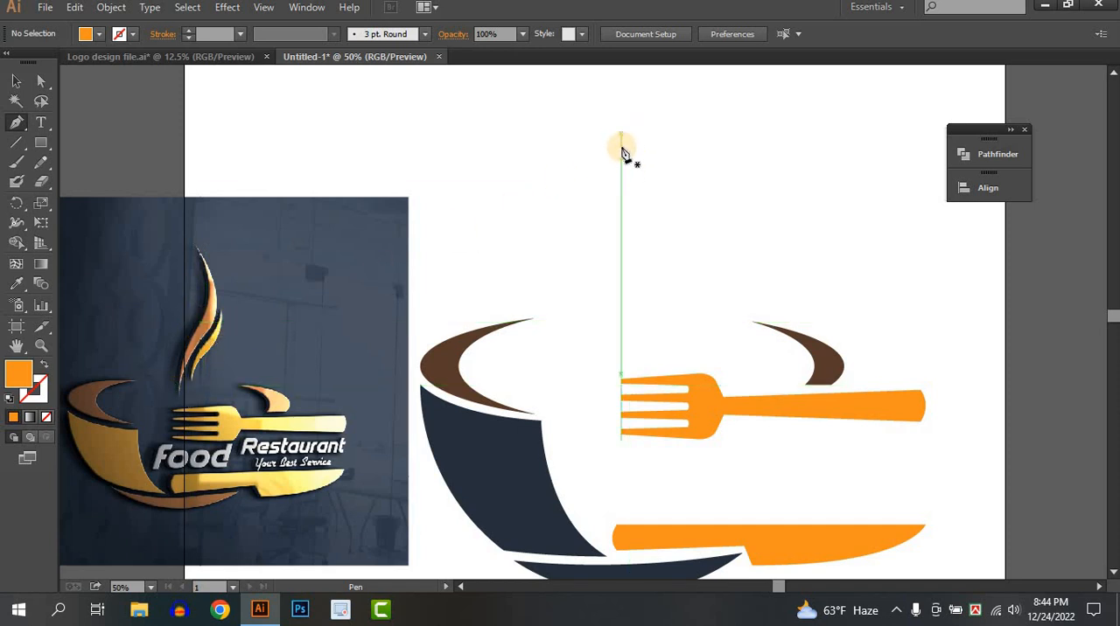
pyautogui.click(620, 150)
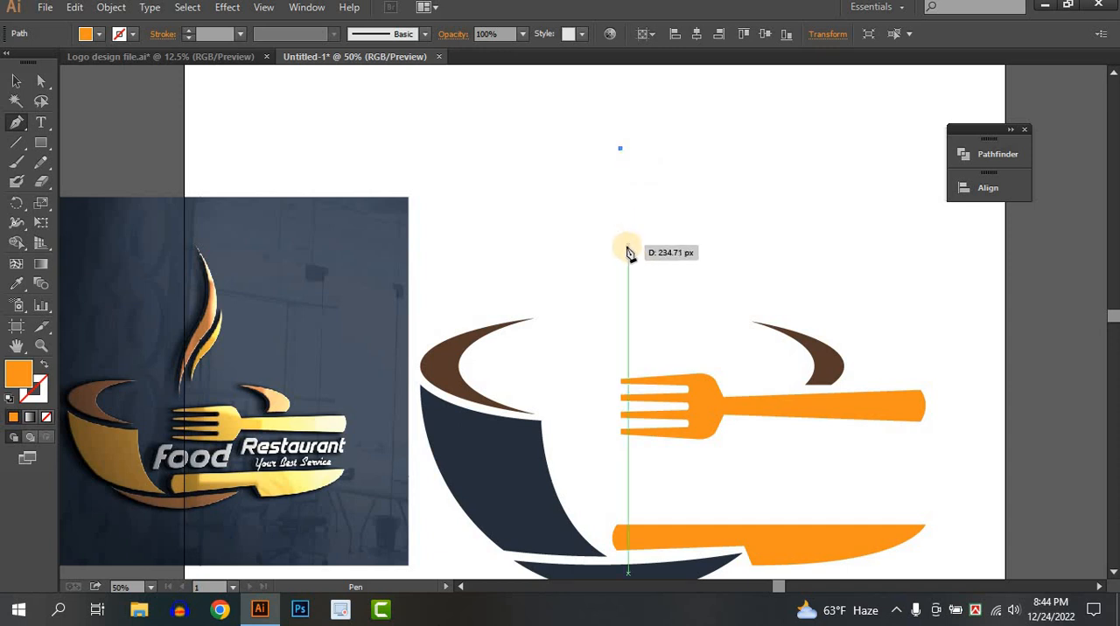
pyautogui.moveTo(621, 238); pyautogui.dragTo(603, 280)
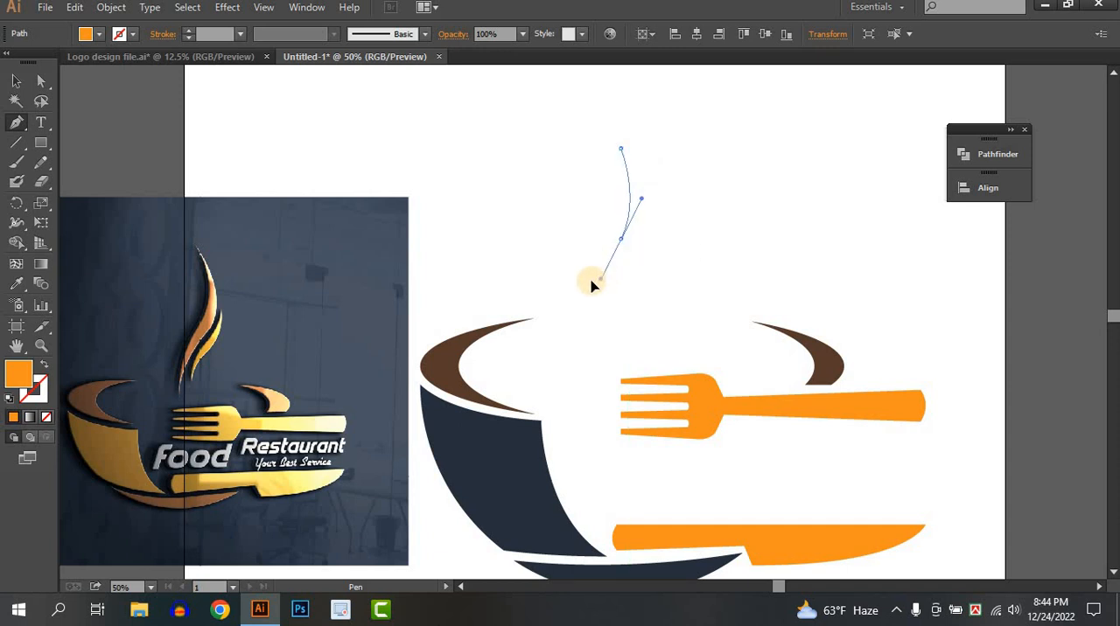
pyautogui.moveTo(620, 239); pyautogui.dragTo(624, 250)
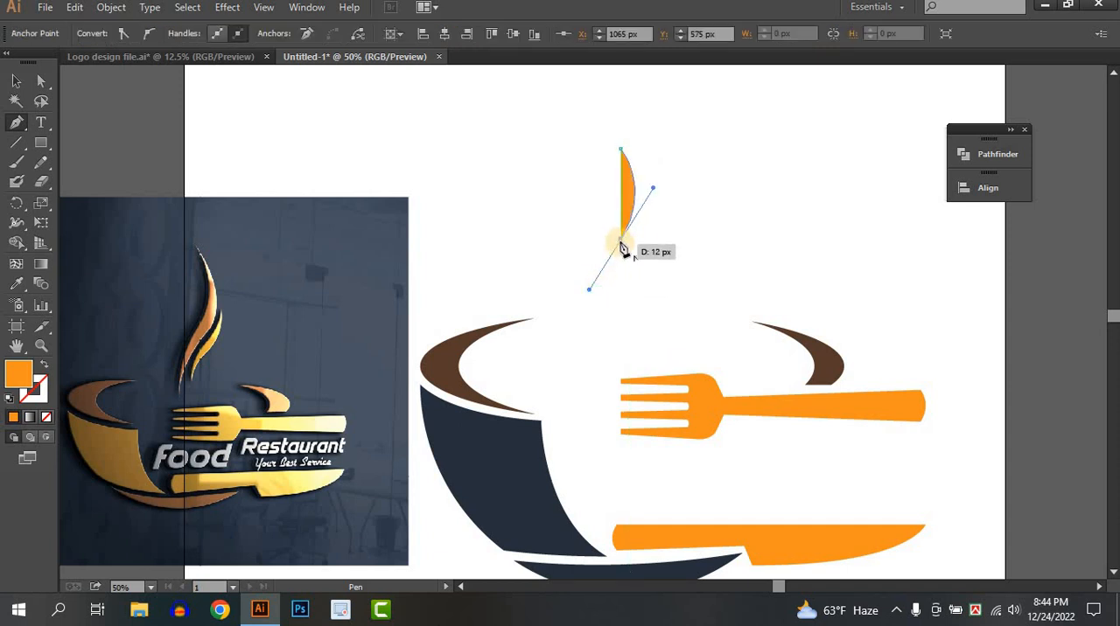
pyautogui.moveTo(620, 338); pyautogui.dragTo(641, 378)
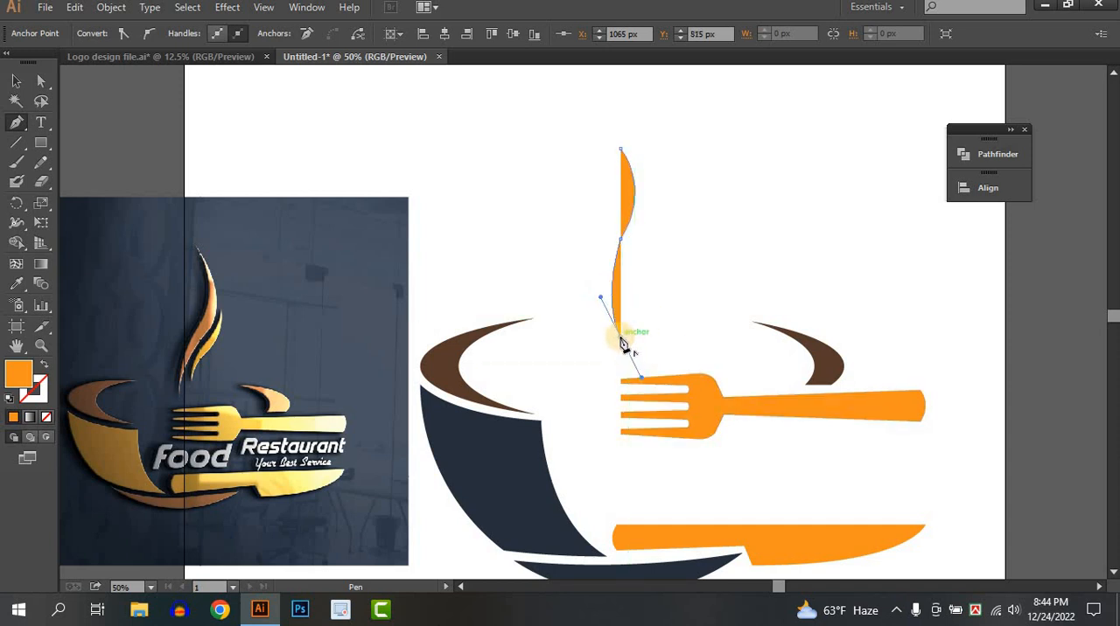
pyautogui.moveTo(623, 343); pyautogui.dragTo(640, 243)
pyautogui.moveTo(621, 150); pyautogui.dragTo(622, 152)
pyautogui.moveTo(583, 109)
pyautogui.mouseDown()
pyautogui.moveTo(582, 127)
pyautogui.moveTo(574, 107)
pyautogui.mouseUp()
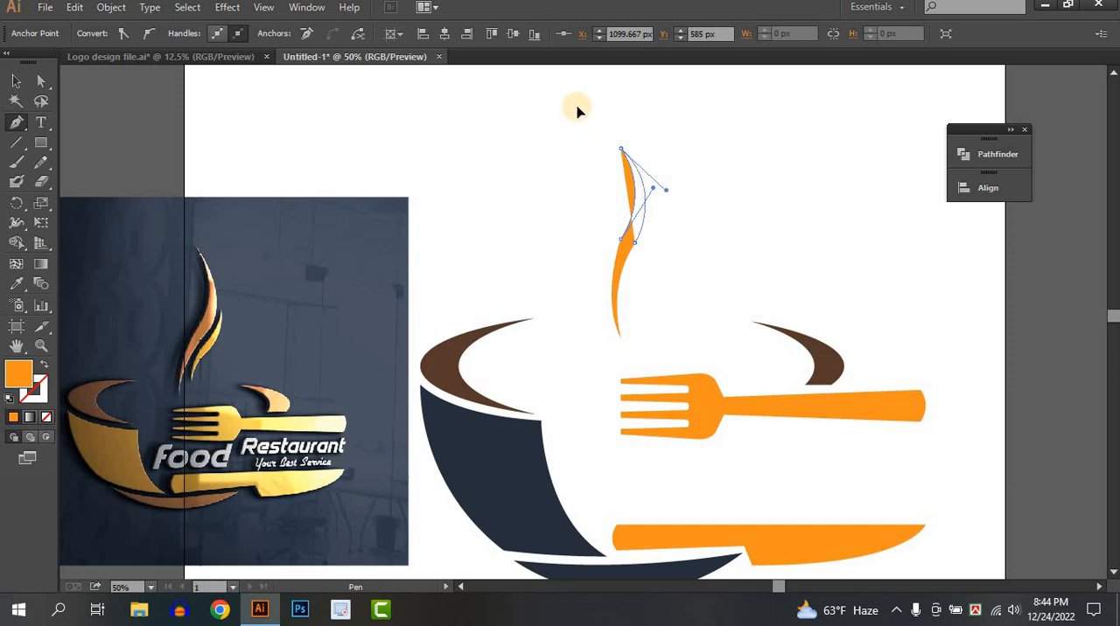
# Even out both edges of the steam wisp with the Smooth tool
pyautogui.click(16, 81)
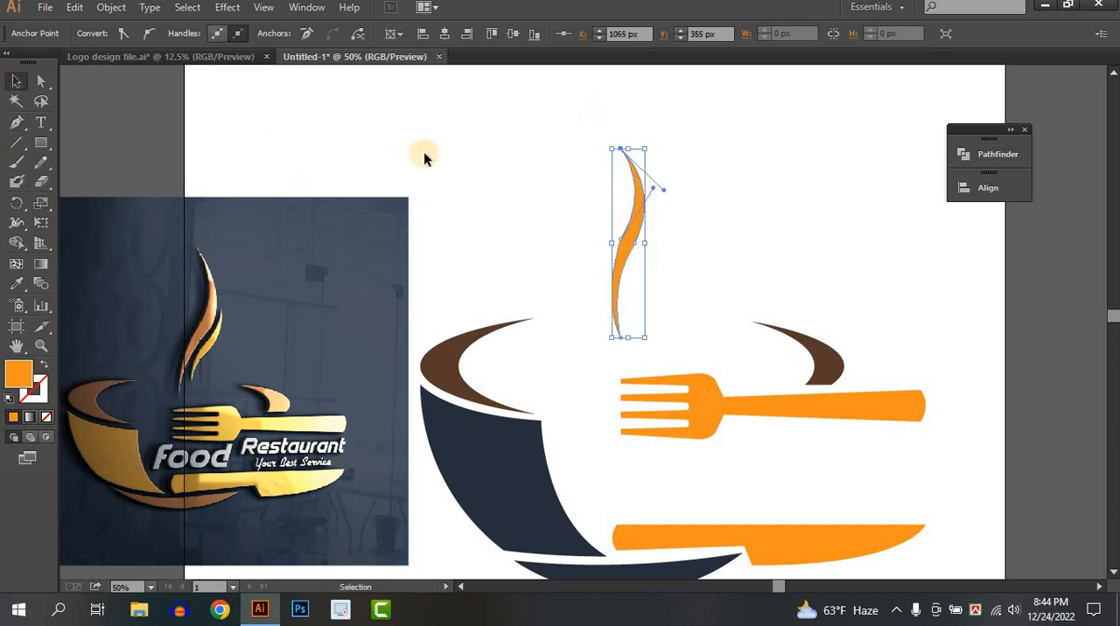
pyautogui.click(486, 161)
pyautogui.click(641, 233)
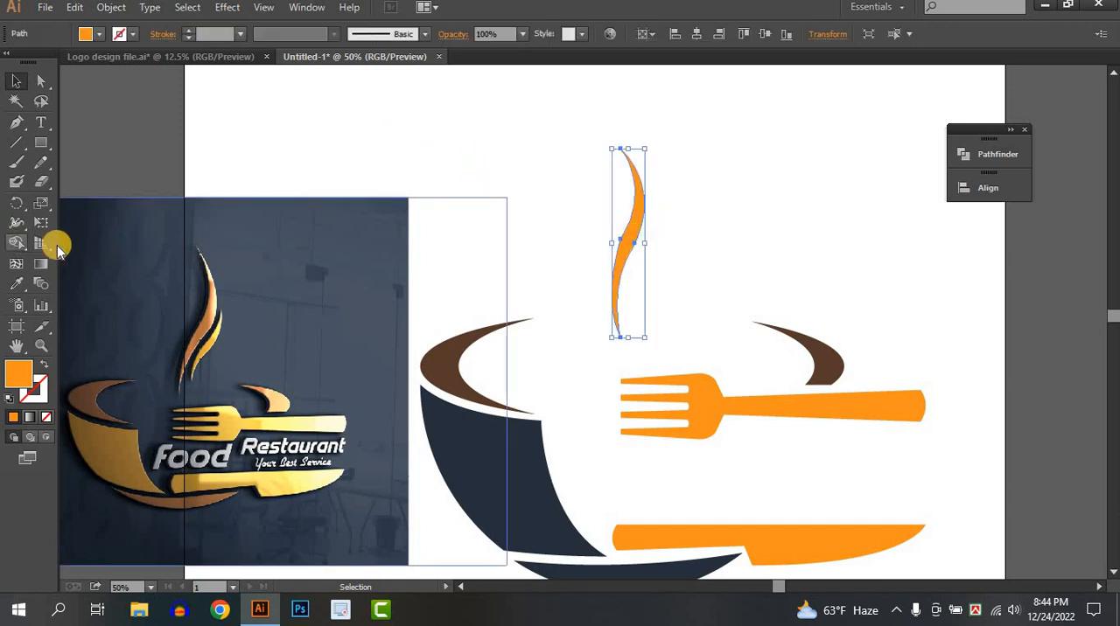
pyautogui.moveTo(41, 162)
pyautogui.mouseDown()
pyautogui.moveTo(117, 166)
pyautogui.moveTo(104, 182)
pyautogui.mouseUp()
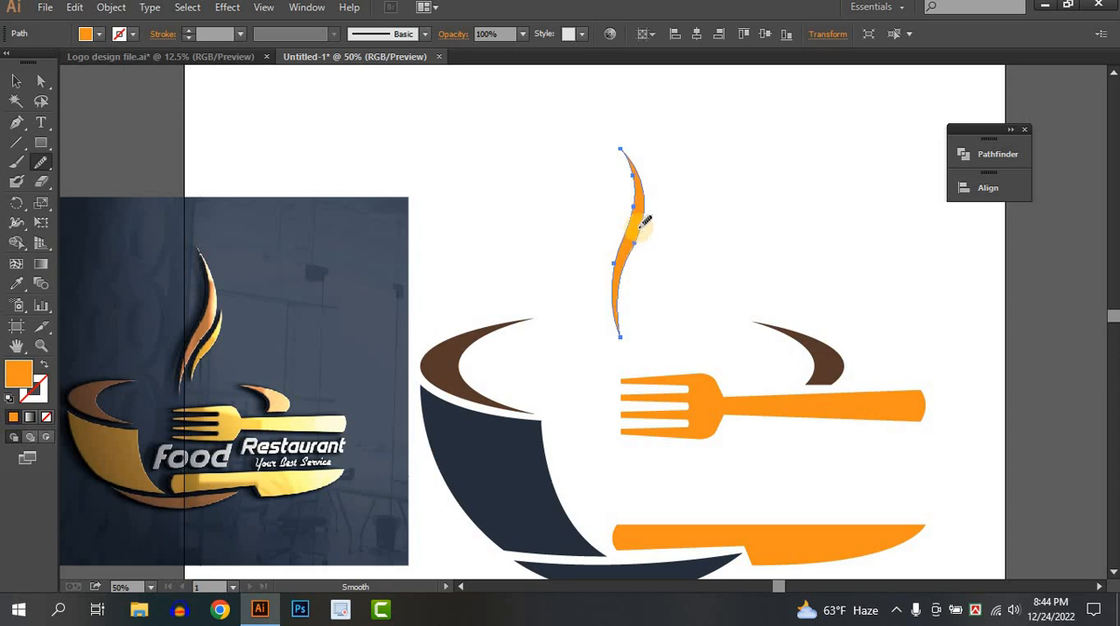
pyautogui.click(16, 82)
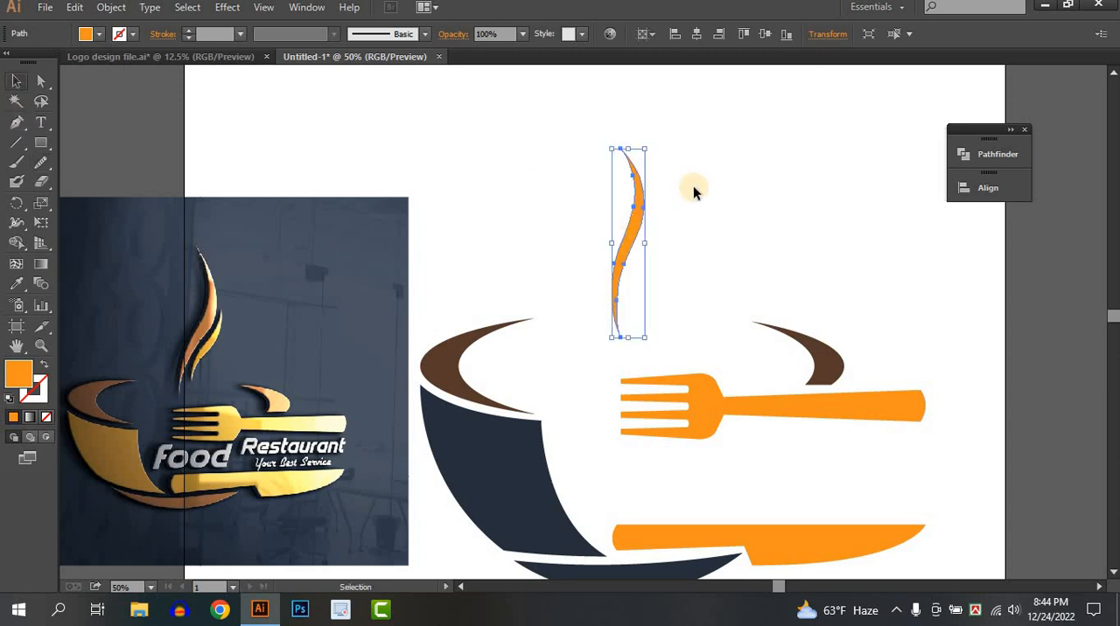
# Duplicate the steam wisp, scale the copy down and place it close against the original's right side
pyautogui.click(628, 234)
pyautogui.click(633, 242)
pyautogui.moveTo(633, 242); pyautogui.dragTo(659, 238)
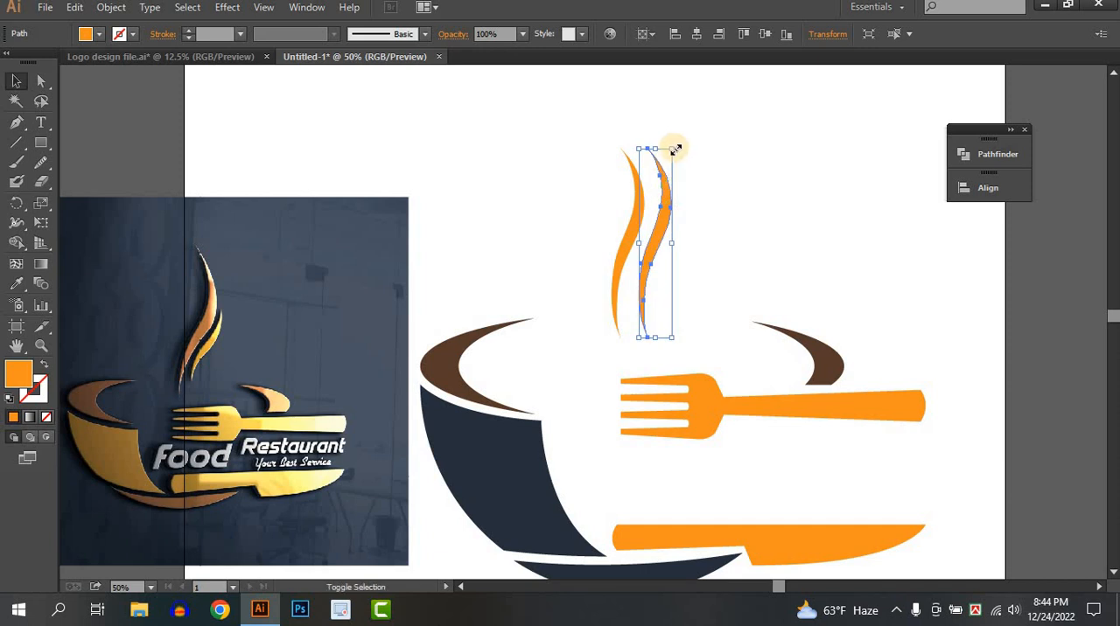
pyautogui.moveTo(672, 148)
pyautogui.mouseDown()
pyautogui.moveTo(664, 168)
pyautogui.moveTo(666, 140)
pyautogui.mouseUp()
pyautogui.moveTo(653, 239); pyautogui.dragTo(637, 277)
pyautogui.moveTo(659, 219)
pyautogui.mouseDown()
pyautogui.moveTo(673, 226)
pyautogui.moveTo(655, 240)
pyautogui.moveTo(663, 232)
pyautogui.mouseUp()
pyautogui.click(732, 244)
pyautogui.scroll(-1, 731, 243)
pyautogui.scroll(1, 624, 341)
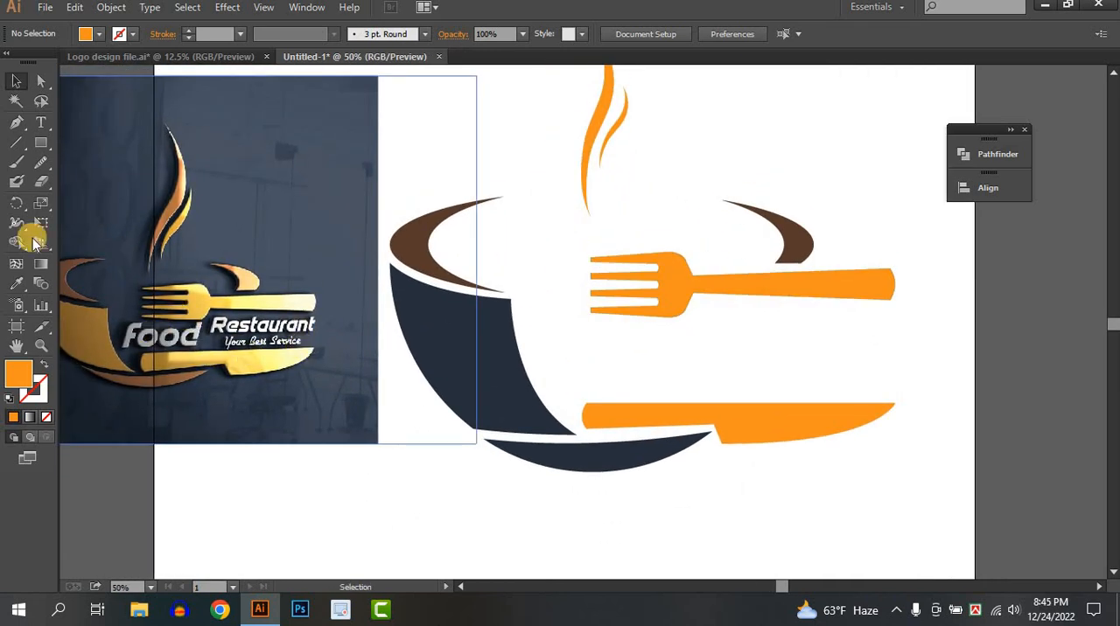
# Add the text "Food" at 112 pt between the fork and the knife
pyautogui.click(40, 121)
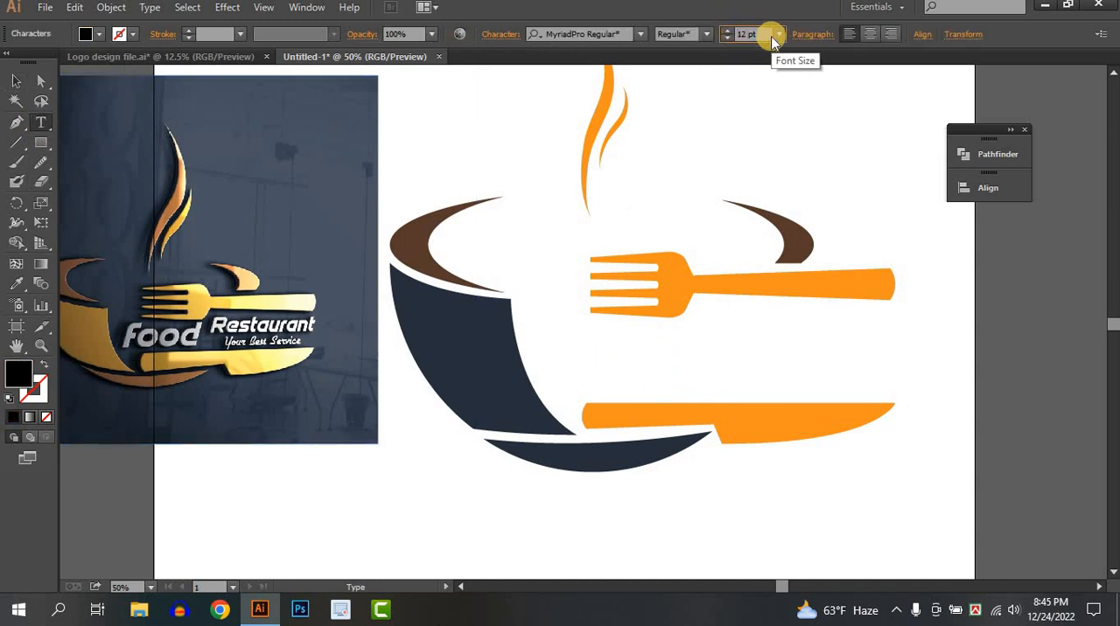
pyautogui.press('Return')
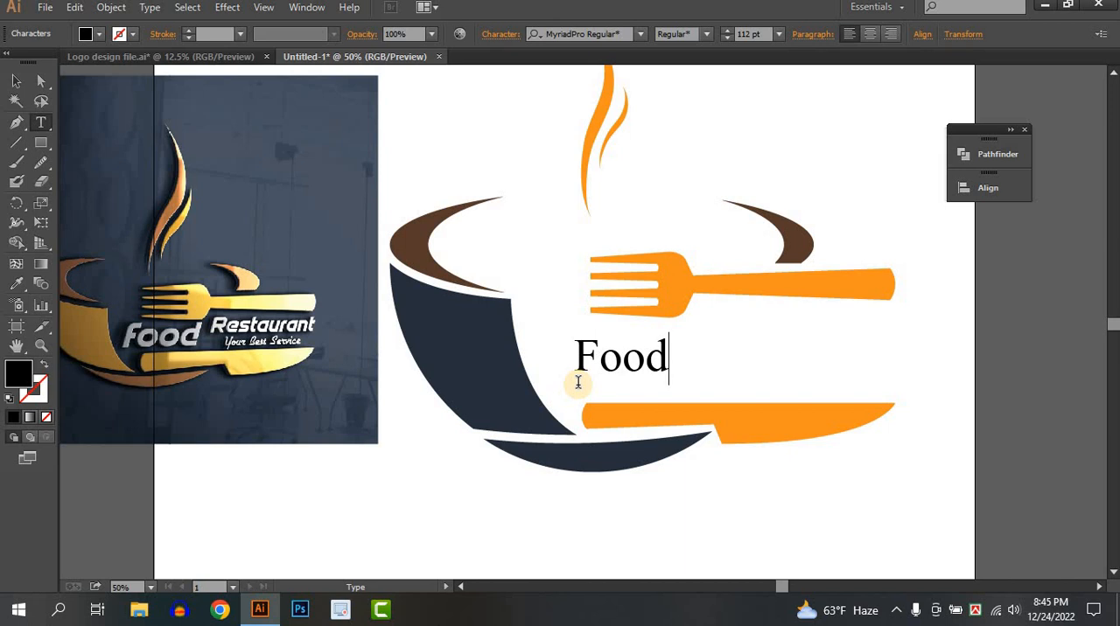
pyautogui.click(16, 81)
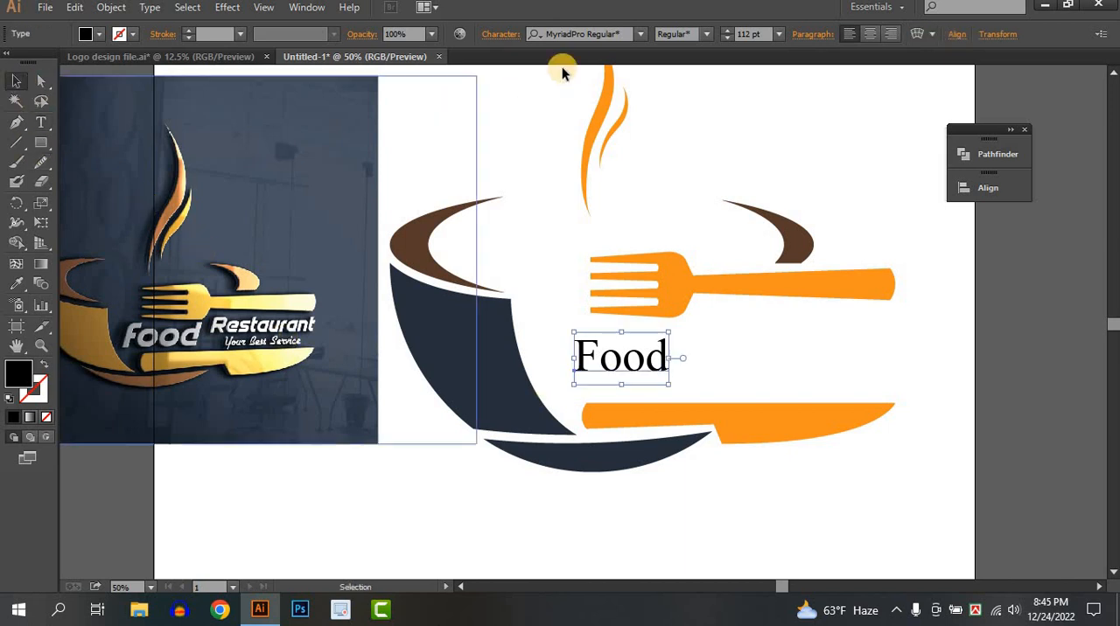
# Set the "Food" text to Montserrat ExtraBold Italic and stretch it taller to 161.18 pt
pyautogui.click(643, 35)
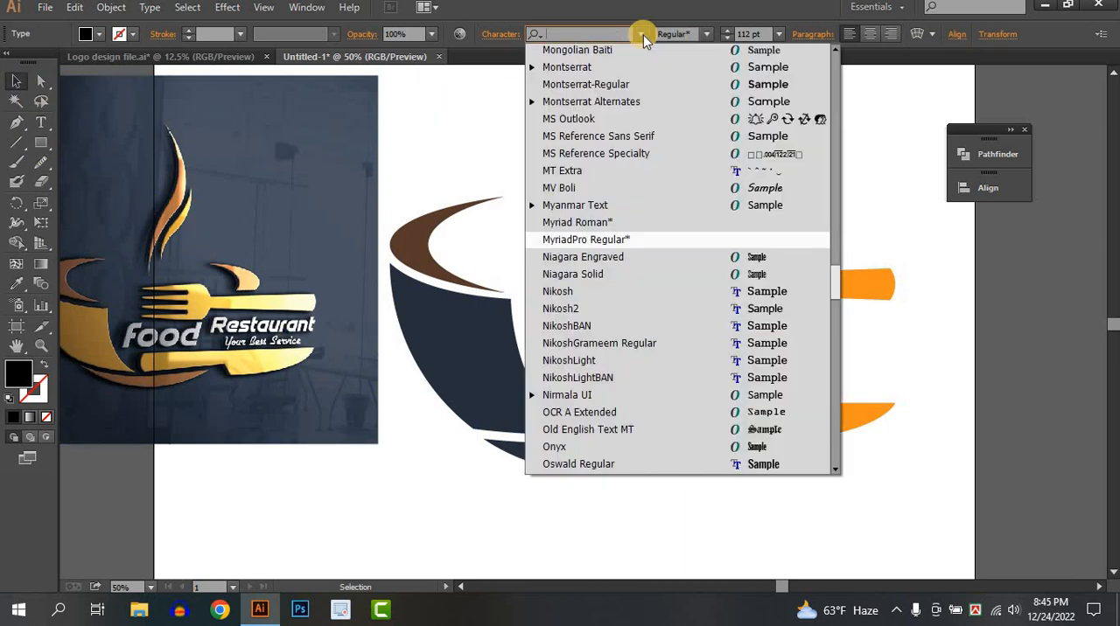
pyautogui.write('mont')
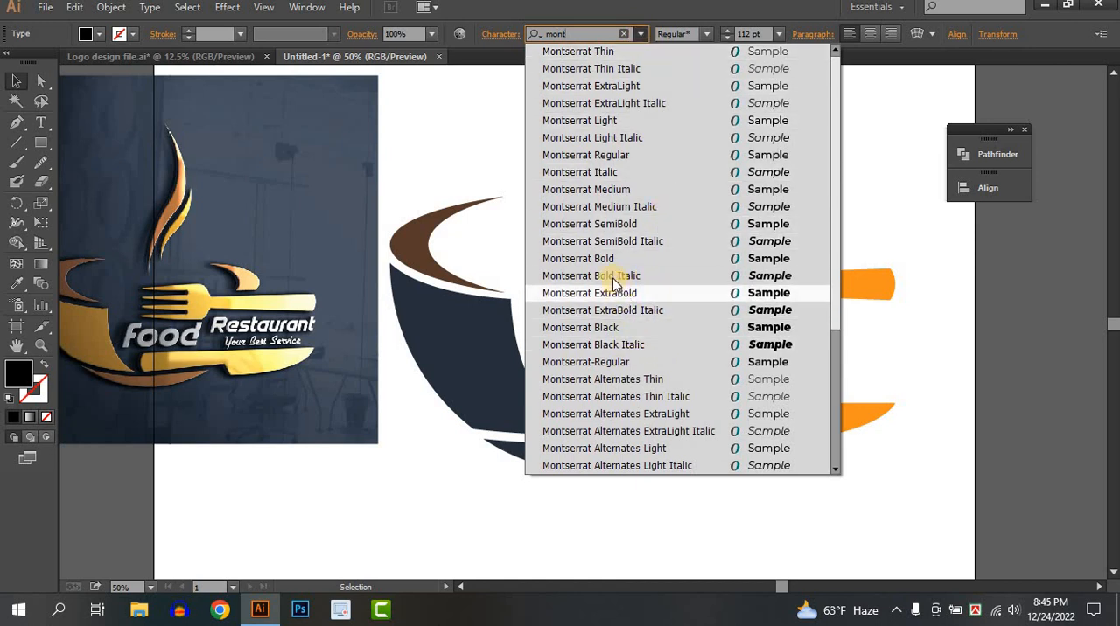
pyautogui.click(613, 276)
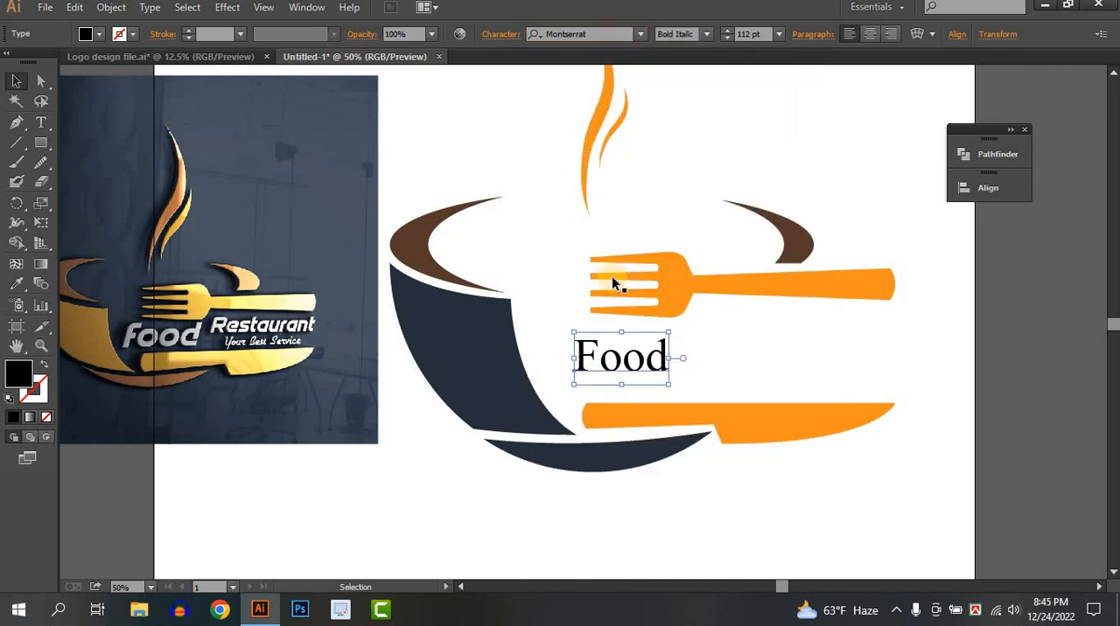
pyautogui.click(707, 35)
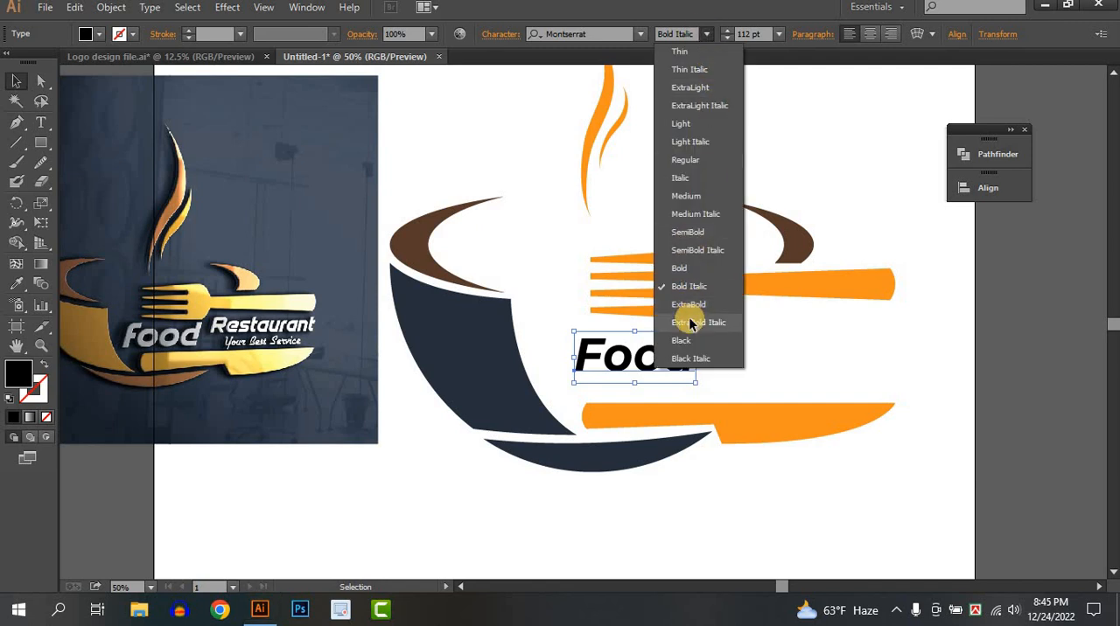
pyautogui.click(688, 322)
pyautogui.click(714, 365)
# Duplicate the "Food" text slightly higher to its right and replace the copy's wording with "Restaurant"
pyautogui.moveTo(656, 368); pyautogui.dragTo(765, 346)
pyautogui.click(727, 356)
pyautogui.click(623, 368)
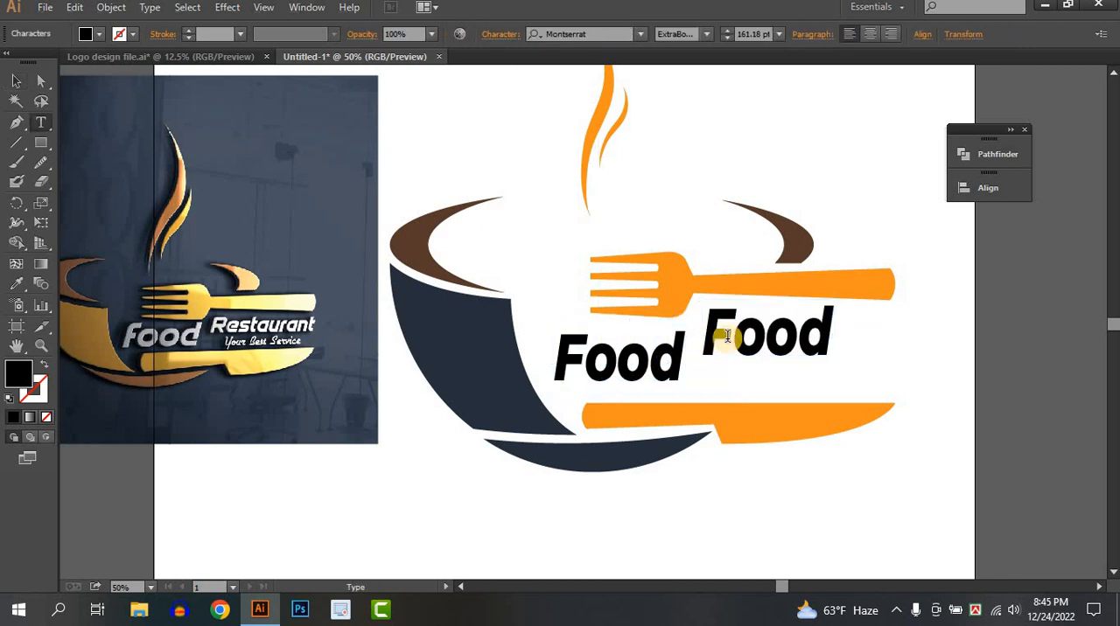
pyautogui.press('t')
pyautogui.doubleClick(812, 344)
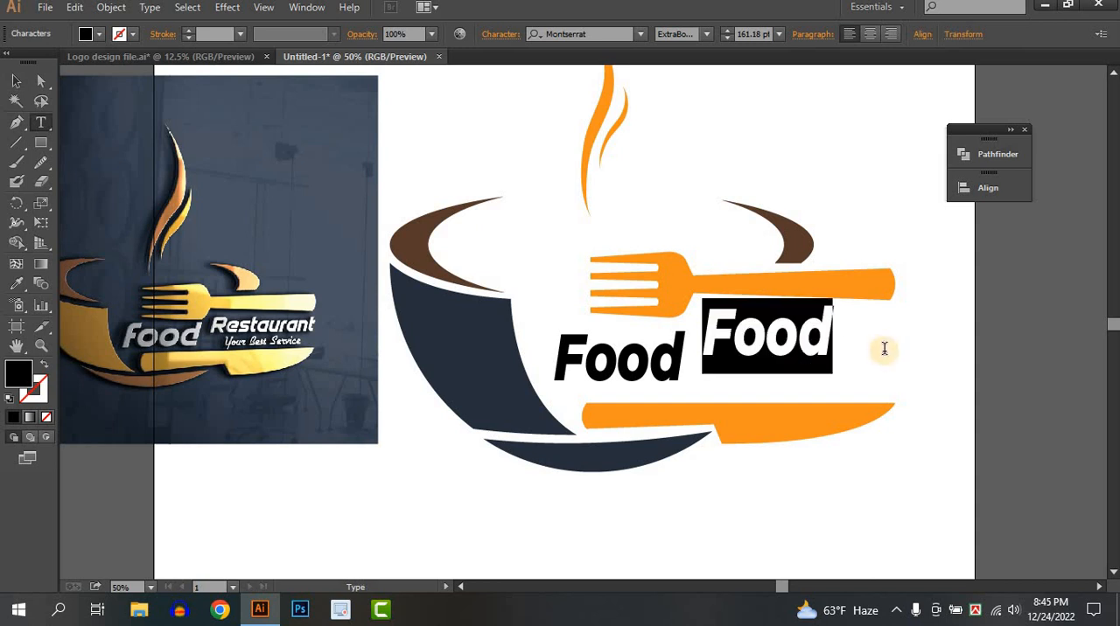
pyautogui.write('Restaurant')
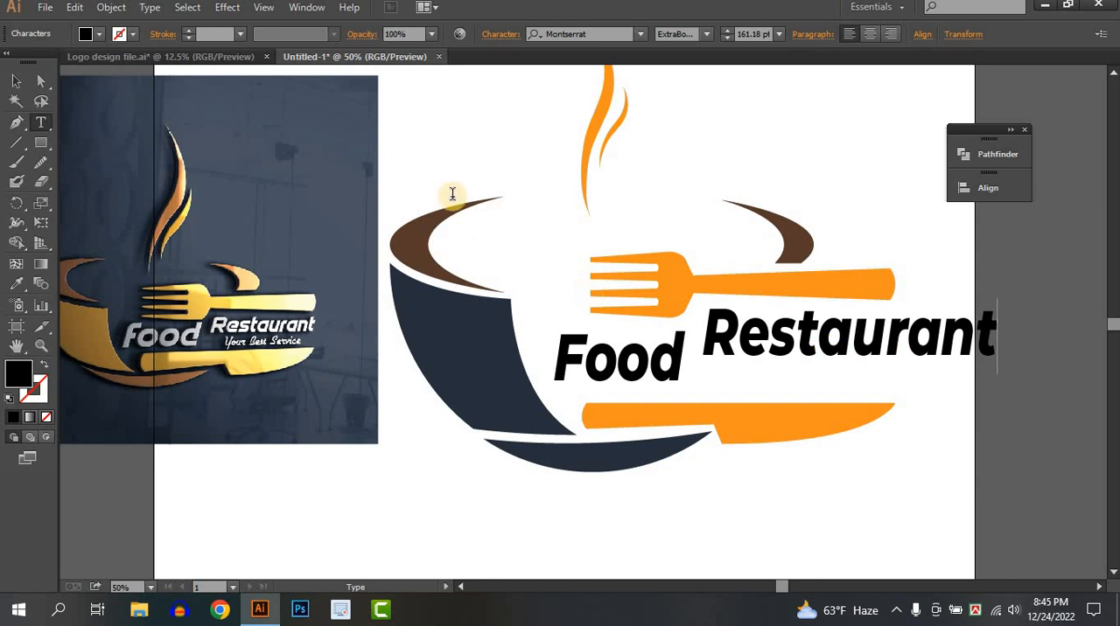
# Set "Restaurant" to Bold Italic and scale it to 112.2 pt so it fits beneath the fork's handle
pyautogui.click(16, 81)
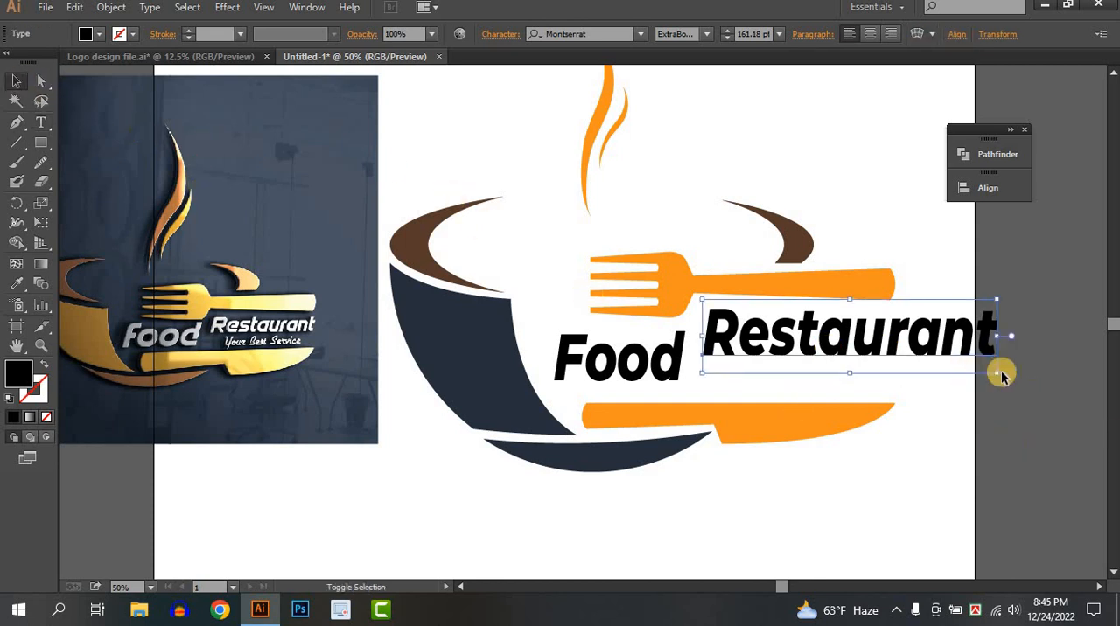
pyautogui.moveTo(997, 376); pyautogui.dragTo(934, 350)
pyautogui.click(705, 34)
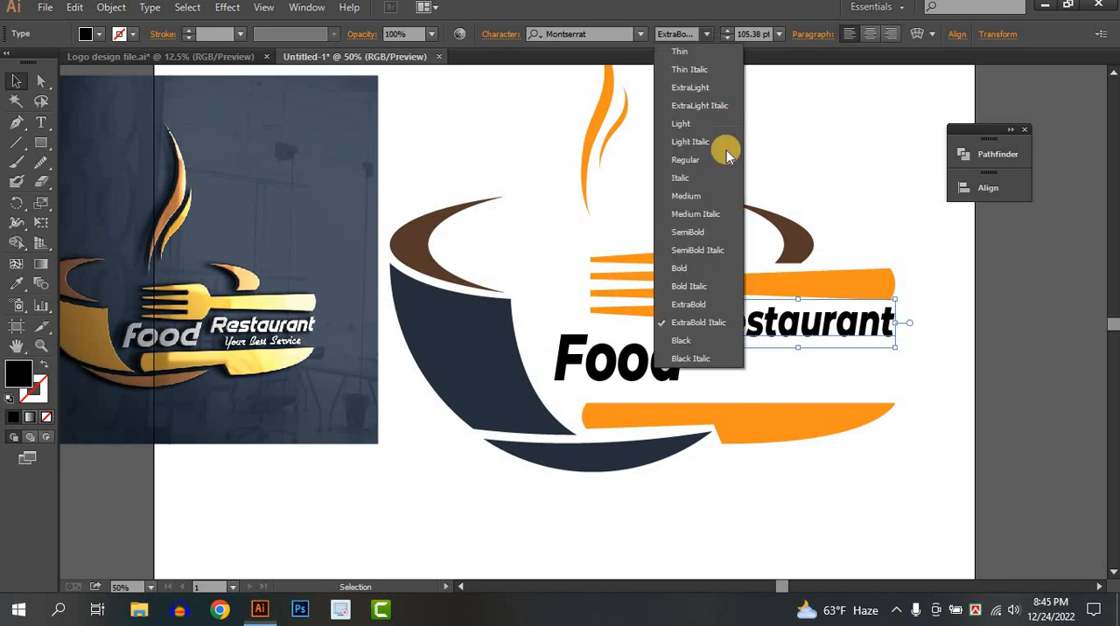
pyautogui.click(691, 286)
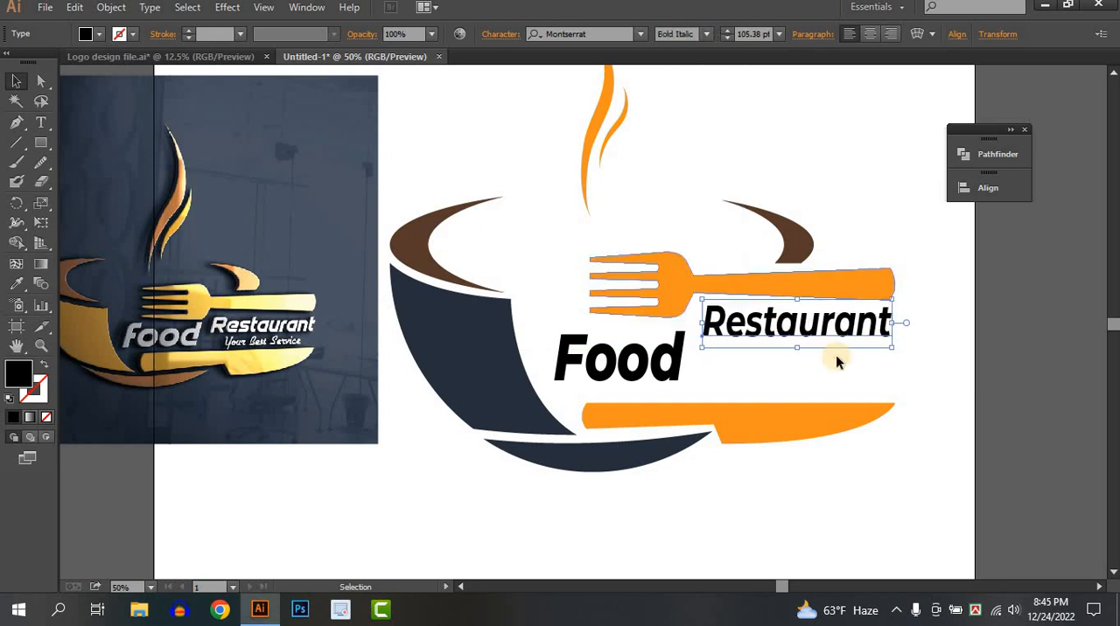
pyautogui.click(878, 367)
pyautogui.moveTo(750, 324); pyautogui.dragTo(794, 350)
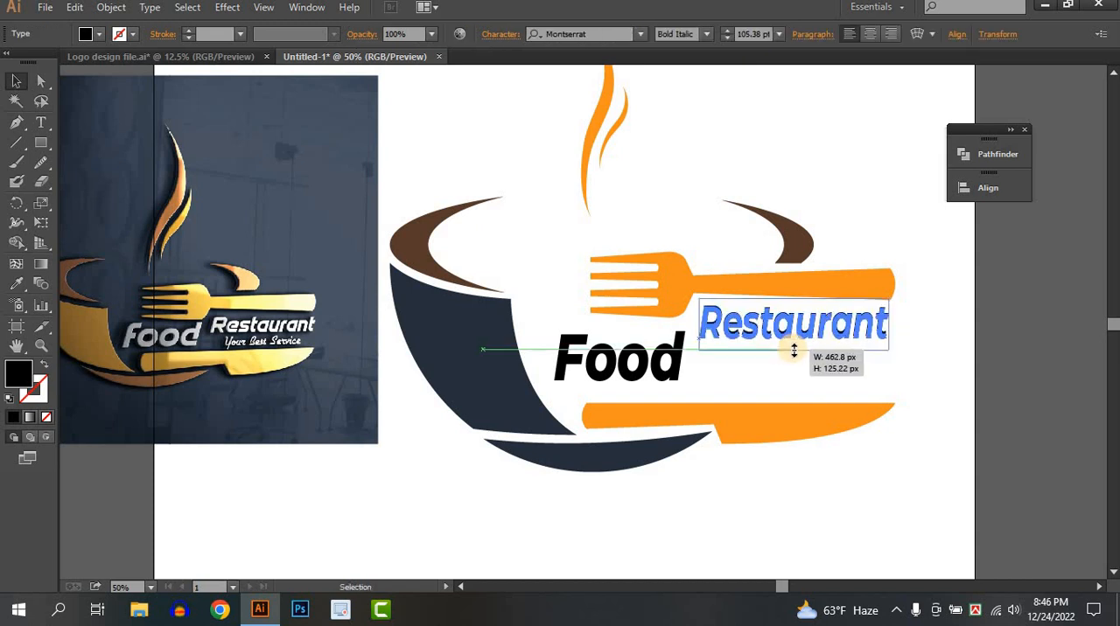
pyautogui.moveTo(862, 352); pyautogui.dragTo(887, 351)
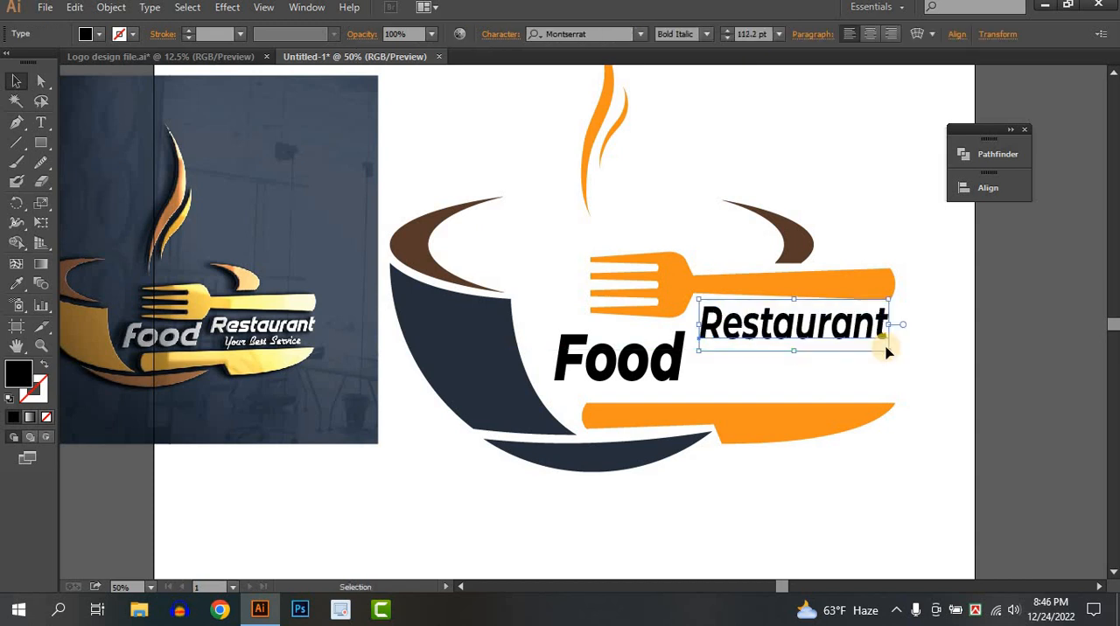
# Convert the "Food" and "Restaurant" texts to outlines
pyautogui.rightClick(654, 357)
pyautogui.click(722, 464)
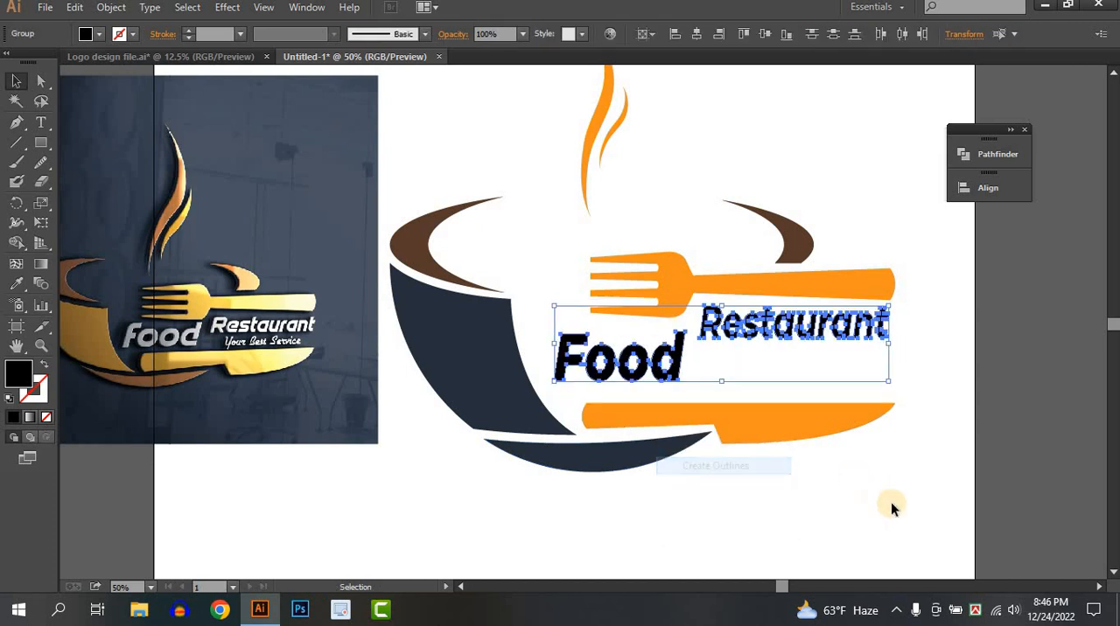
pyautogui.click(891, 502)
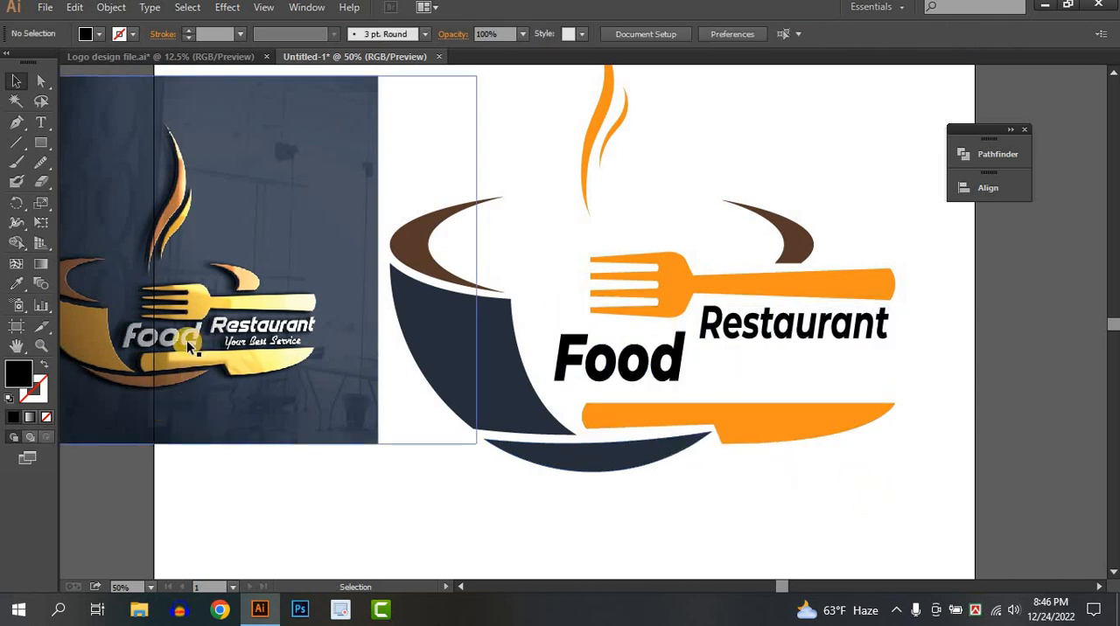
# Shift the two inner corner points of the F's upper notch in "Food" rightward to thicken the upper stem
pyautogui.scroll(3, 129, 336)
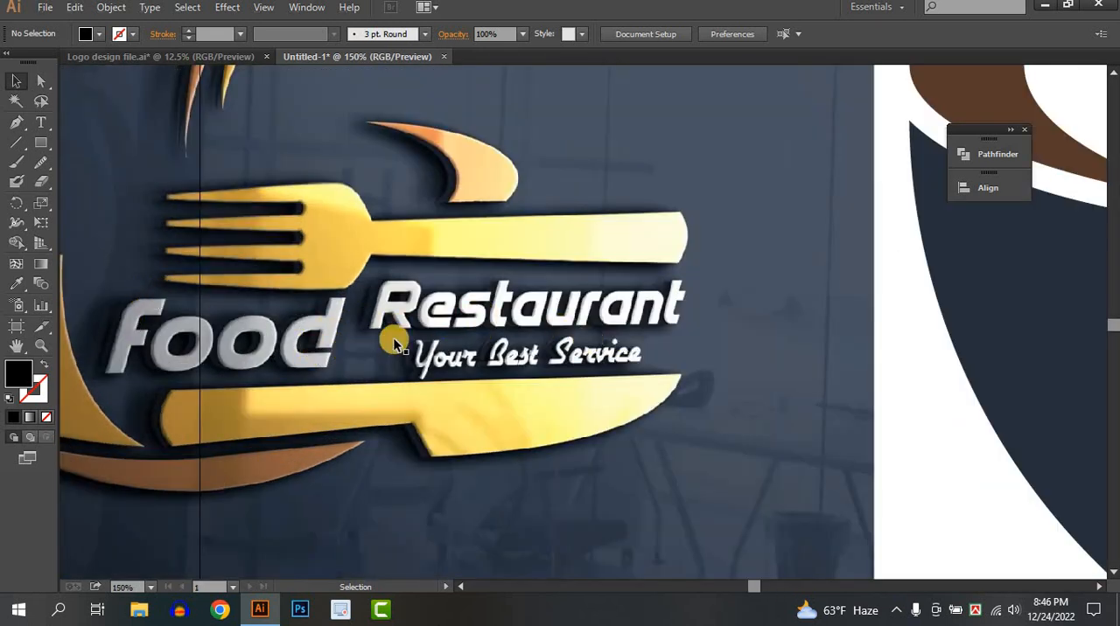
pyautogui.scroll(-2, 735, 355)
pyautogui.hscroll(5, 727, 341)
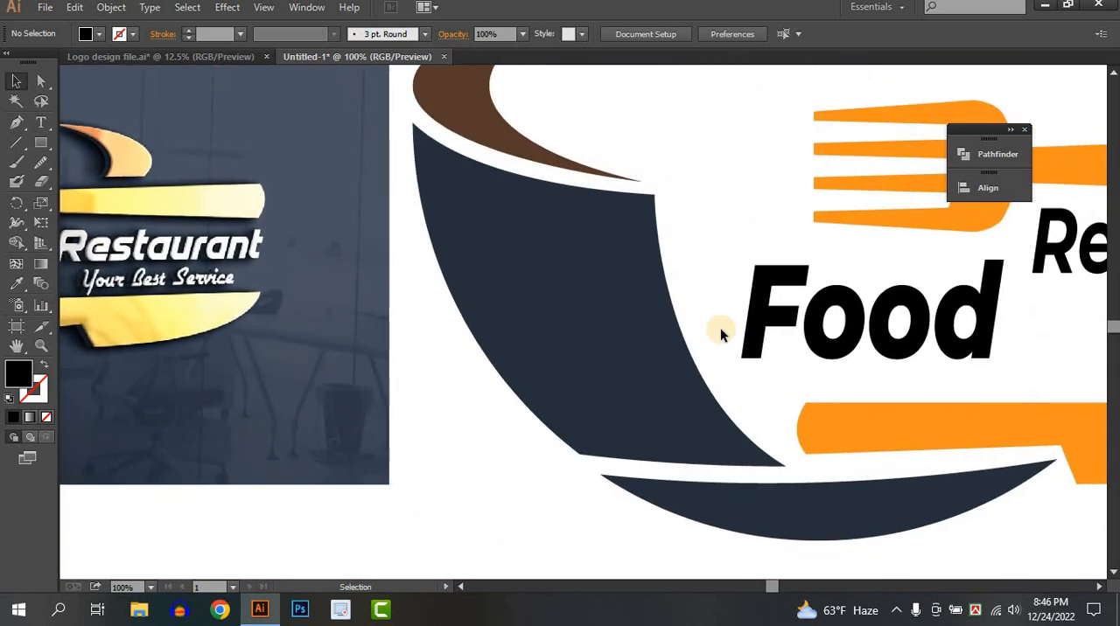
pyautogui.scroll(-1, 686, 321)
pyautogui.moveTo(686, 321); pyautogui.dragTo(426, 300)
pyautogui.scroll(3, 525, 275)
pyautogui.scroll(1, 426, 300)
pyautogui.click(387, 282)
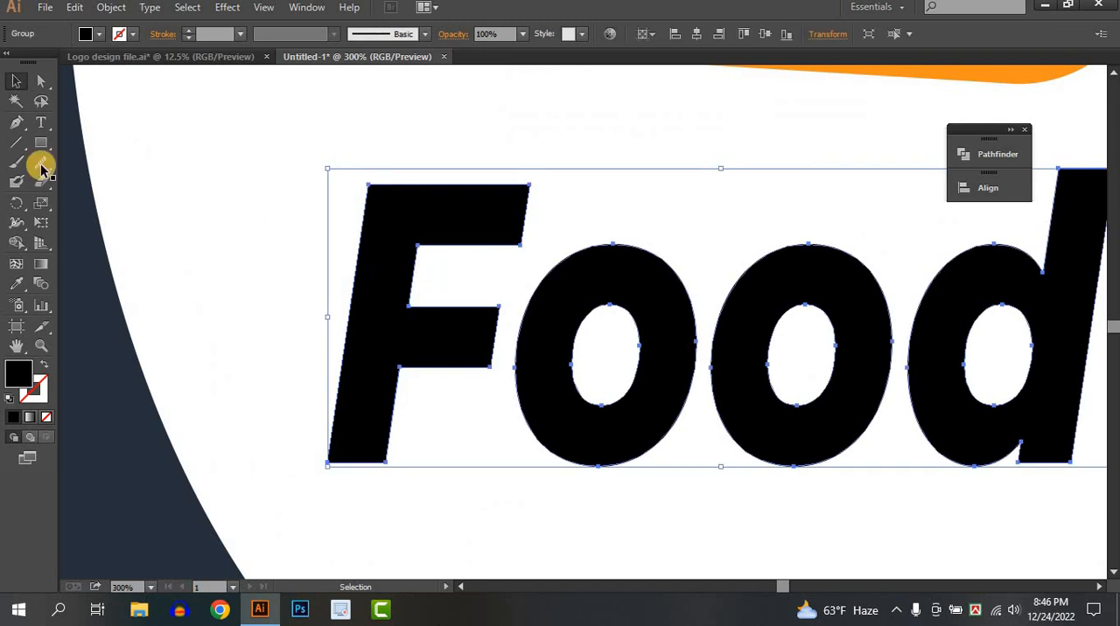
pyautogui.click(44, 86)
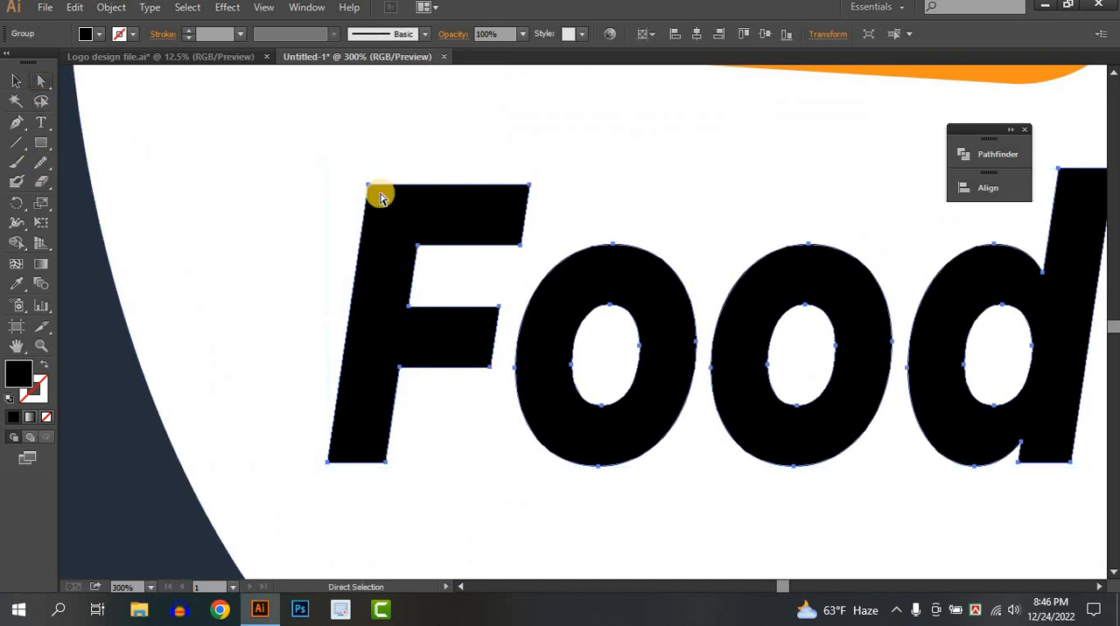
pyautogui.click(417, 250)
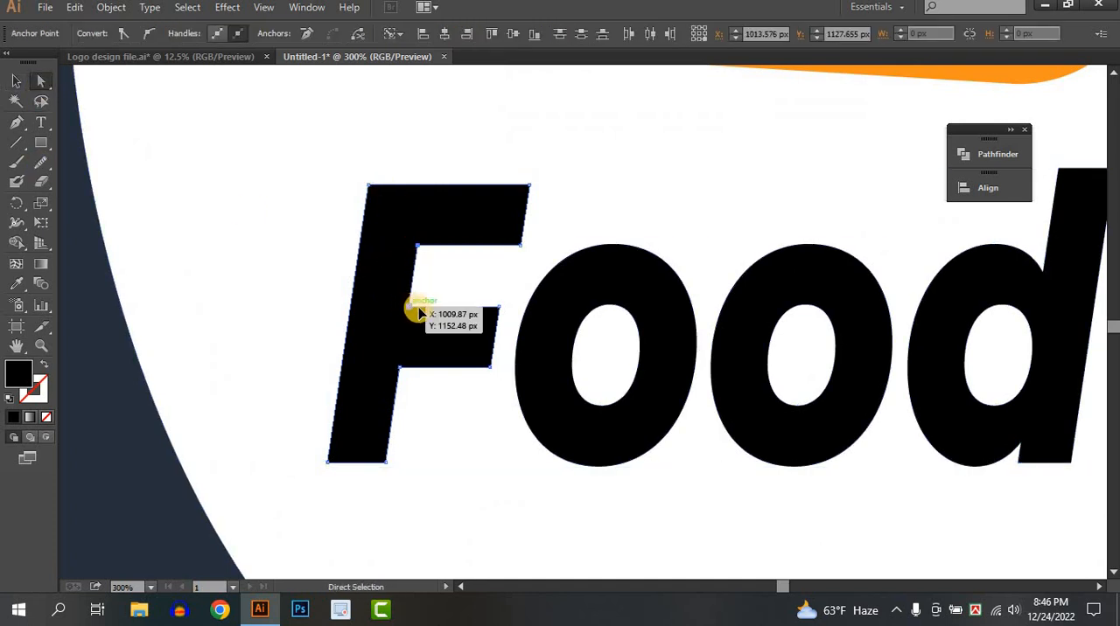
pyautogui.moveTo(420, 312); pyautogui.dragTo(424, 306)
# Shift the two right-edge points of the F's lower stem rightward to thicken it
pyautogui.click(400, 368)
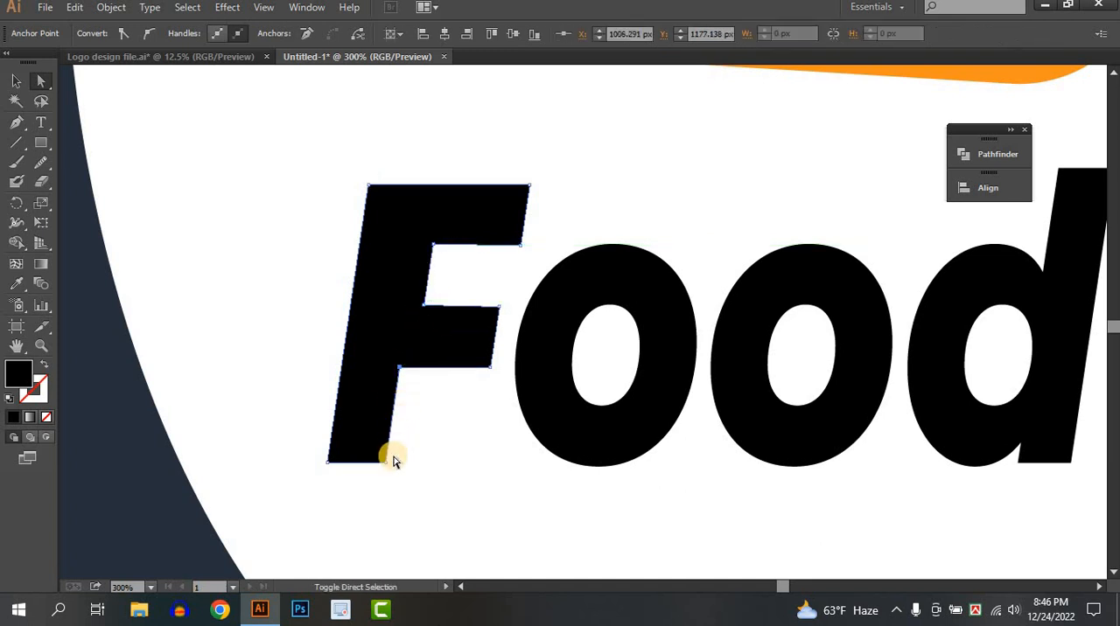
pyautogui.moveTo(399, 368); pyautogui.dragTo(426, 304)
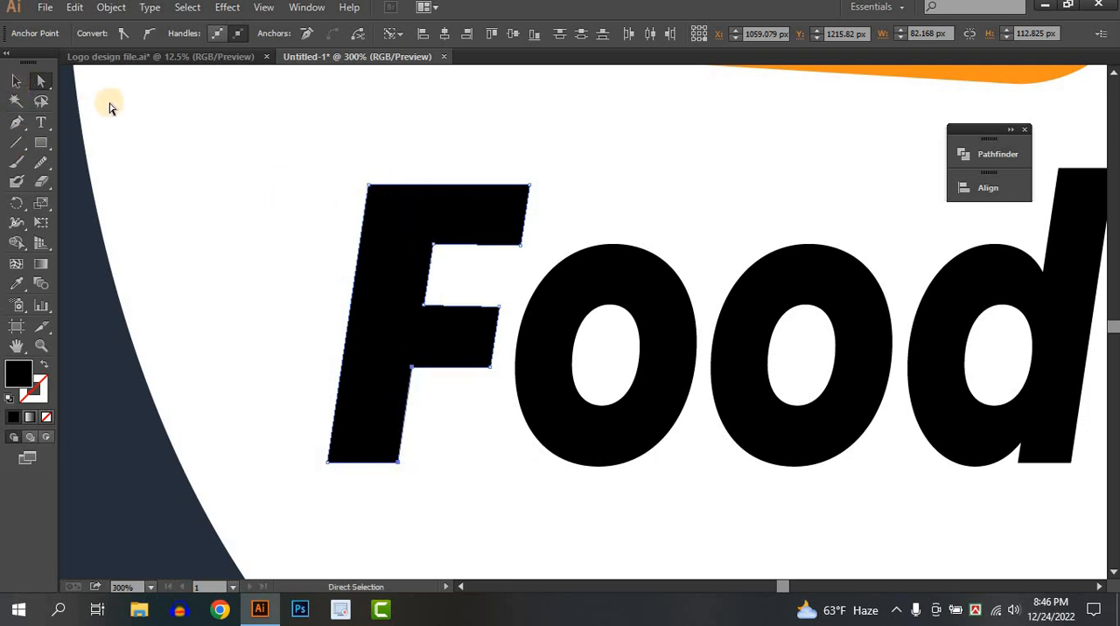
pyautogui.click(16, 81)
pyautogui.hotkey('ctrl', 'shift', 'a')
# Draw a closed Pen shape with a curved inner edge over the F's upper-left corner
pyautogui.click(16, 123)
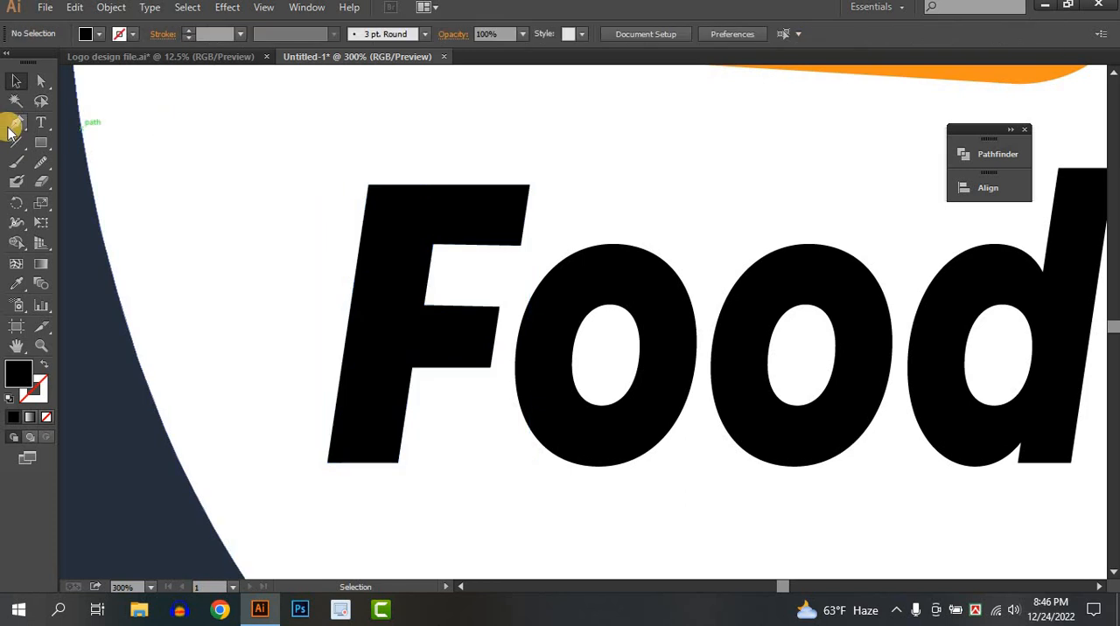
pyautogui.click(361, 239)
pyautogui.moveTo(419, 185); pyautogui.dragTo(470, 185)
pyautogui.click(420, 184)
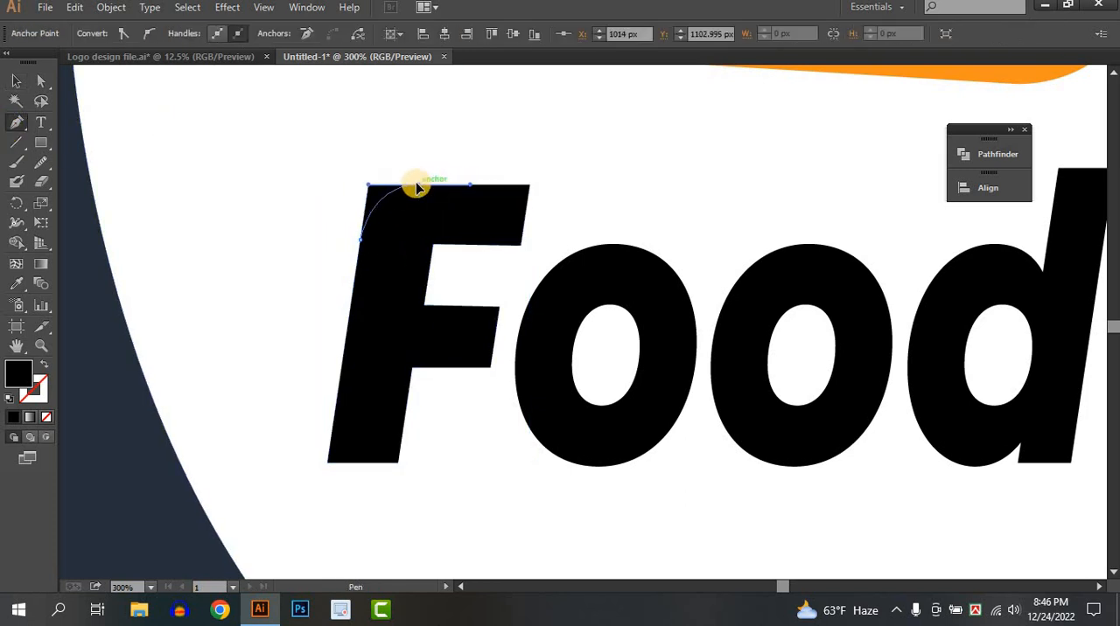
pyautogui.click(344, 134)
pyautogui.moveTo(253, 164); pyautogui.dragTo(280, 205)
pyautogui.moveTo(358, 239); pyautogui.dragTo(364, 242)
# Remove the drawn shape and the F's sharp upper-left corner with Shape Builder, leaving the corner rounded
pyautogui.moveTo(123, 90); pyautogui.dragTo(438, 278)
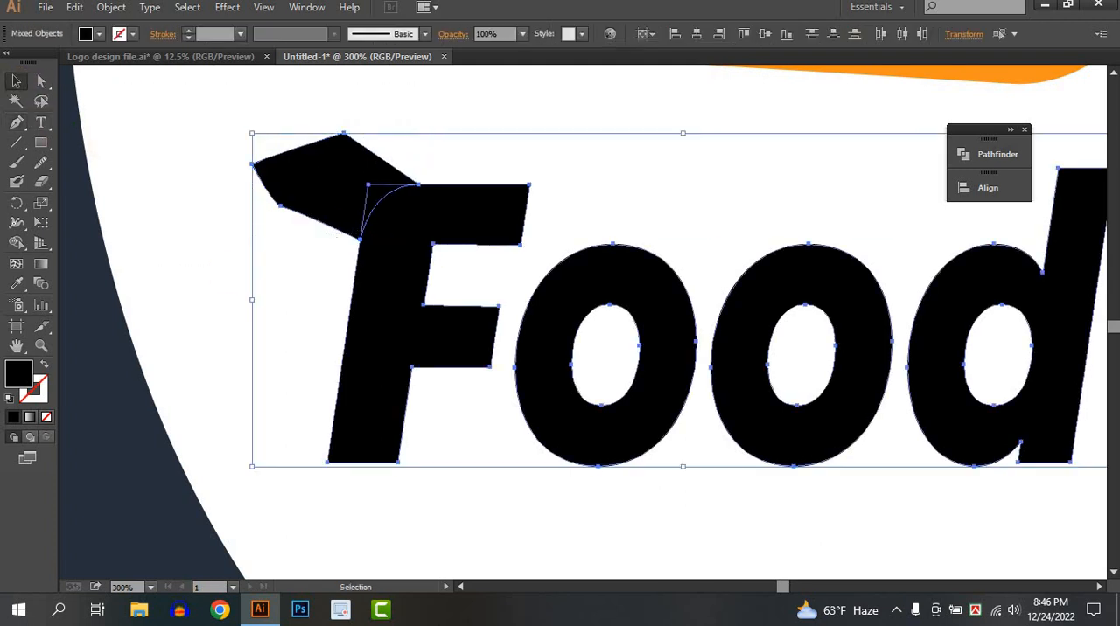
pyautogui.click(16, 243)
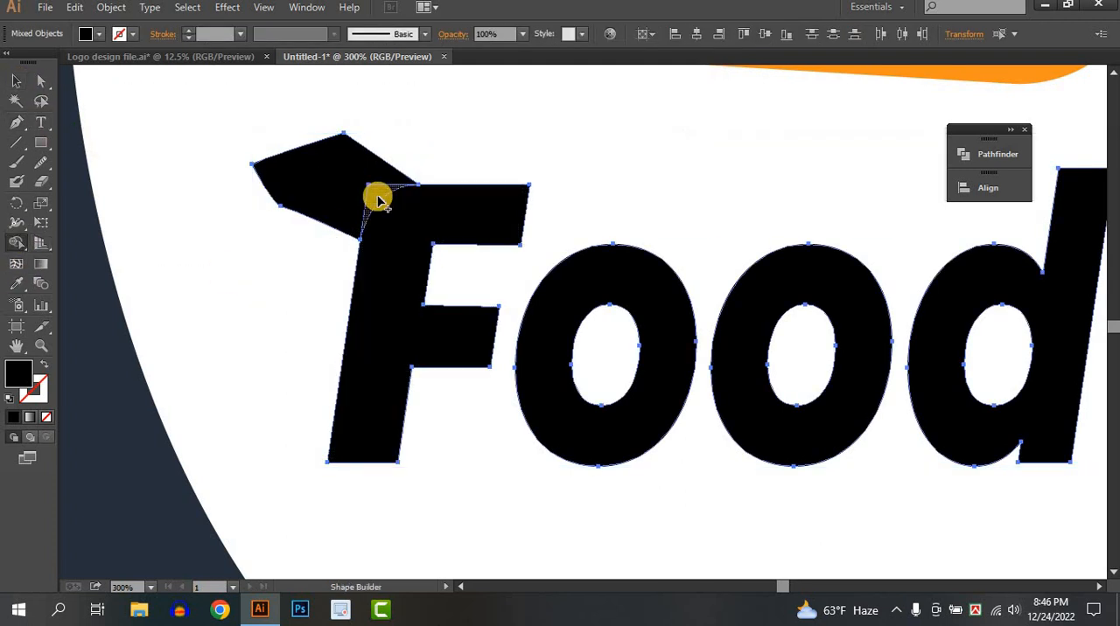
pyautogui.keyDown('alt'); pyautogui.click(356, 162); pyautogui.keyUp('alt')
pyautogui.click(16, 81)
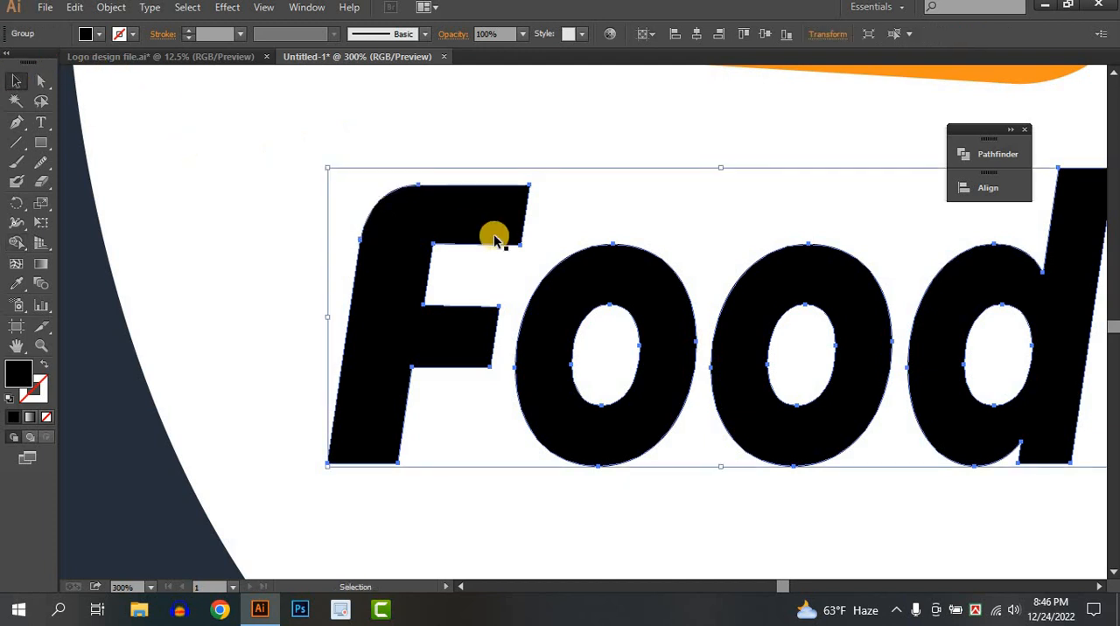
pyautogui.hotkey('ctrl', 'shift', 'a')
# Draw a thin horizontal rectangle across the lower stem of the "d" in "Food", reaching into its counter
pyautogui.scroll(-2, 493, 236)
pyautogui.moveTo(770, 323); pyautogui.dragTo(857, 386)
pyautogui.scroll(-2, 530, 375)
pyautogui.moveTo(530, 373); pyautogui.dragTo(548, 347)
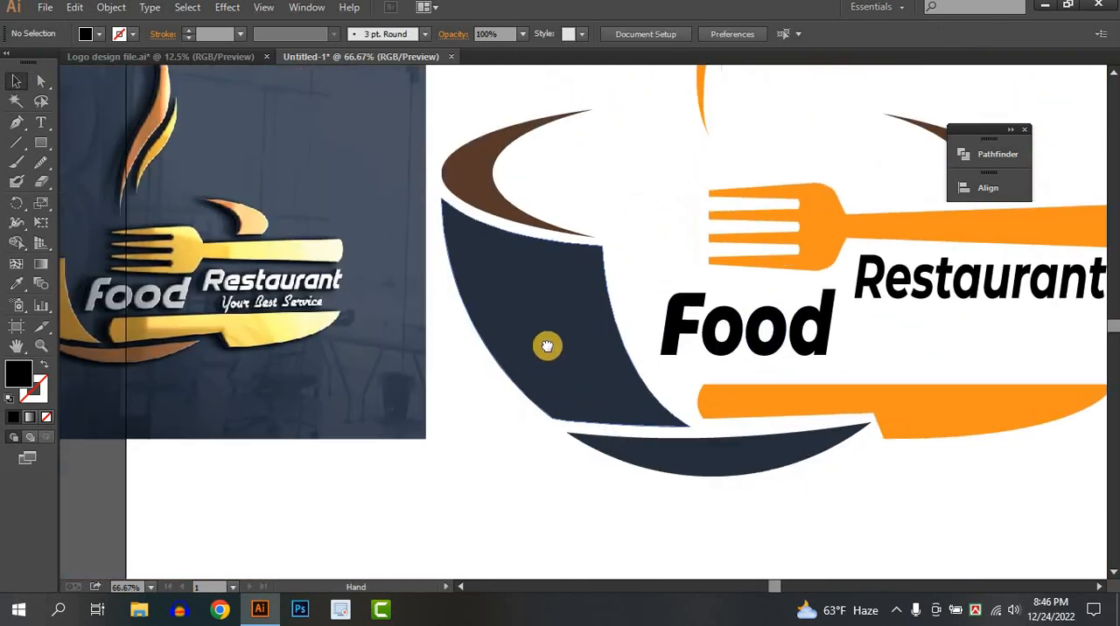
pyautogui.scroll(4, 777, 336)
pyautogui.moveTo(965, 332); pyautogui.dragTo(479, 410)
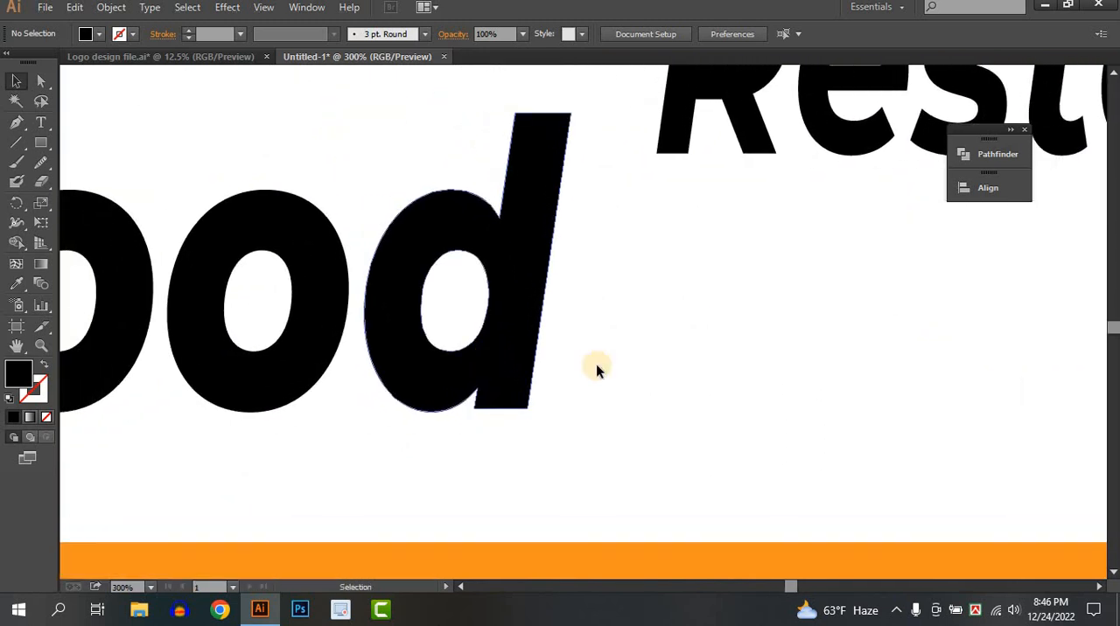
pyautogui.click(532, 366)
pyautogui.click(679, 370)
pyautogui.click(40, 142)
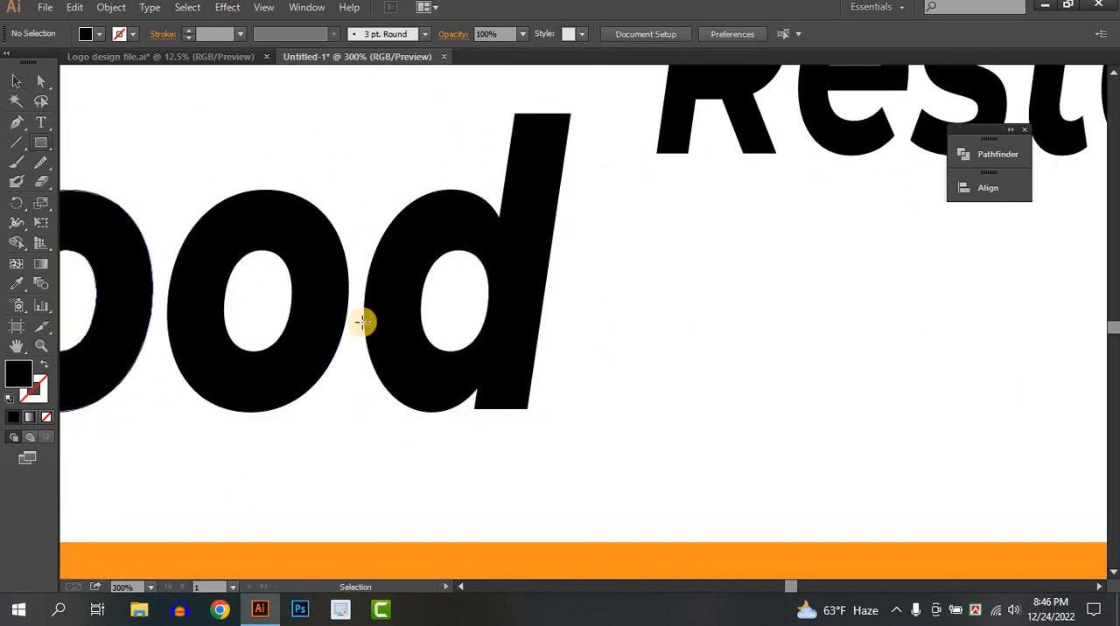
pyautogui.moveTo(459, 318); pyautogui.dragTo(604, 348)
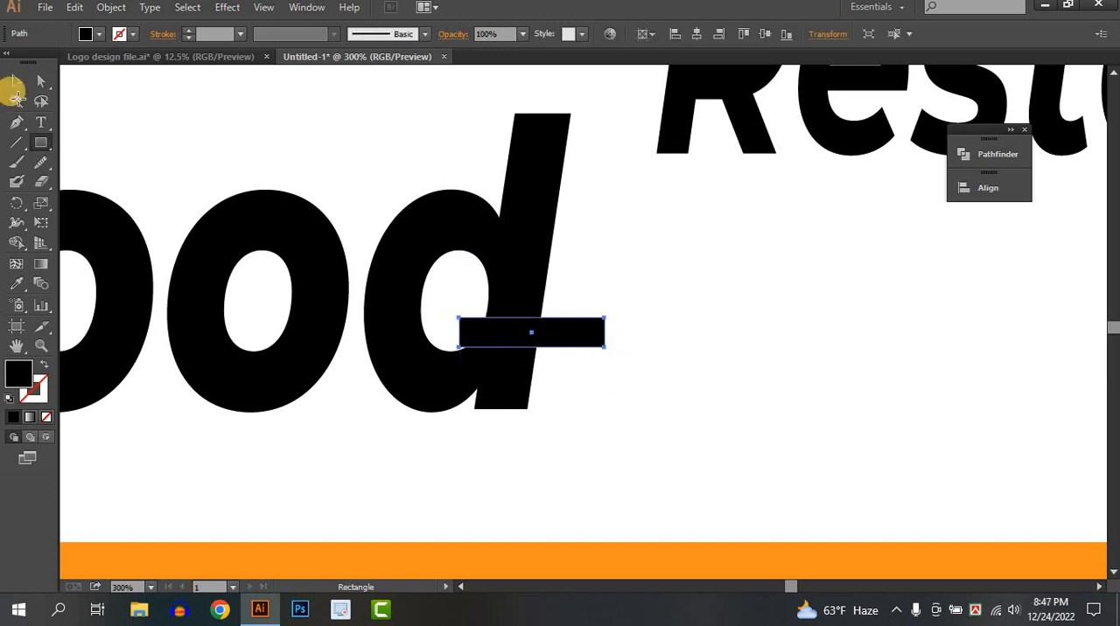
# Subtract the rectangle from the "d" with Shape Builder to cut a gap through its stem
pyautogui.click(18, 80)
pyautogui.moveTo(628, 394); pyautogui.dragTo(482, 306)
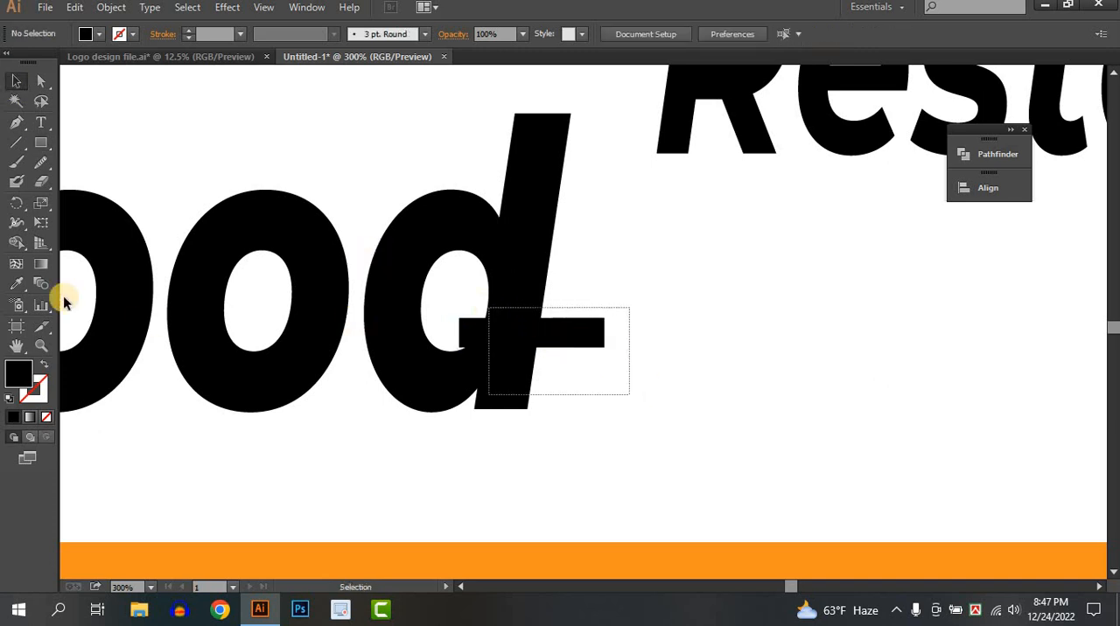
pyautogui.click(21, 248)
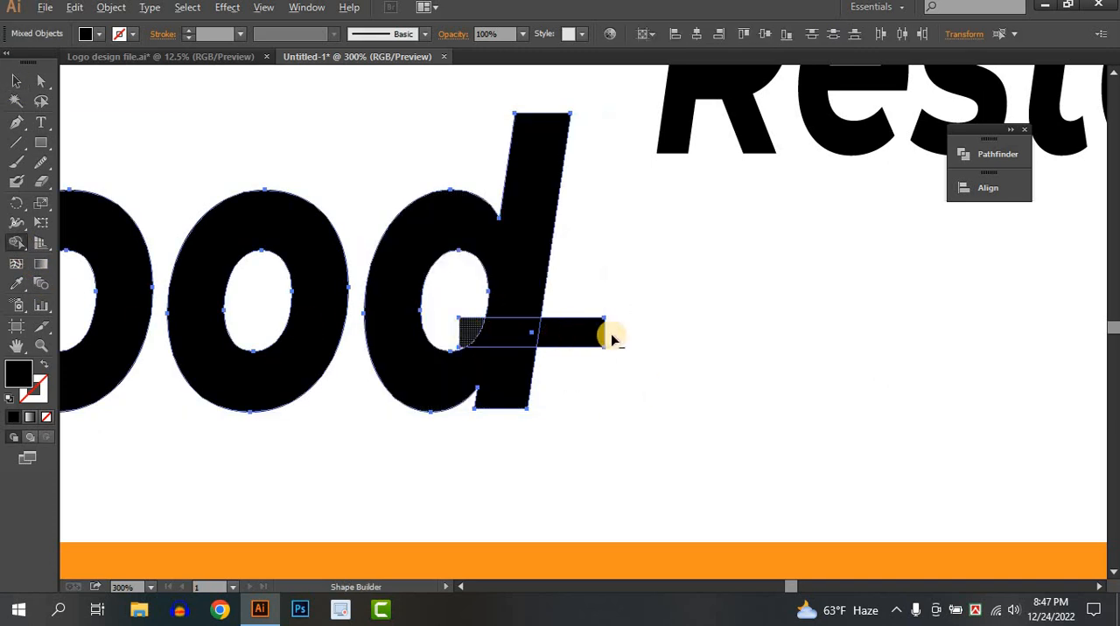
pyautogui.click(15, 81)
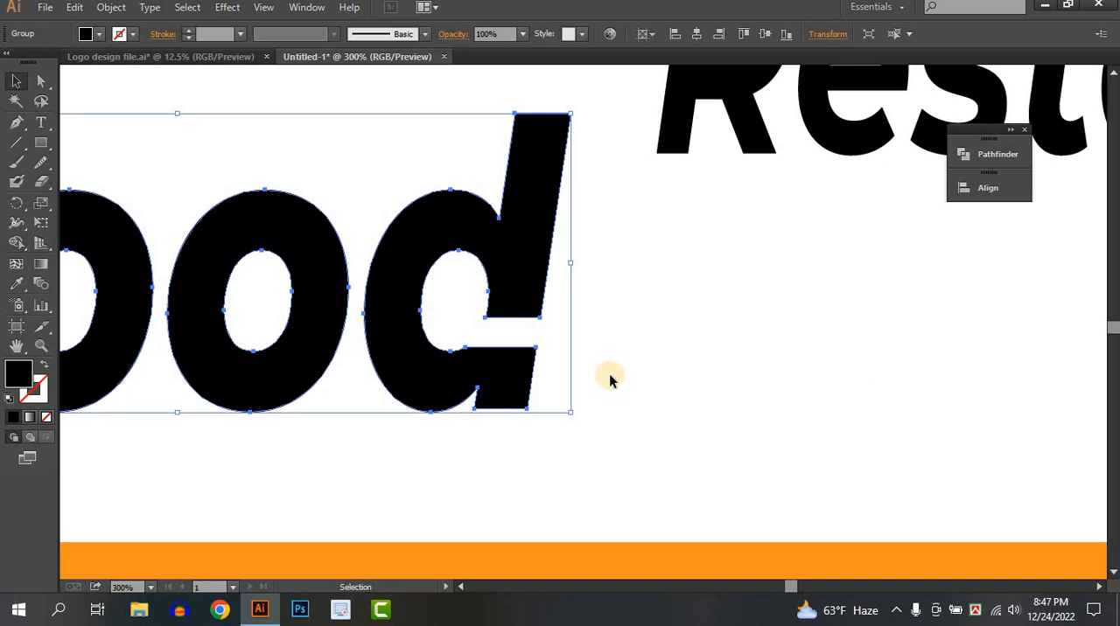
pyautogui.click(610, 375)
# Add the text "Your Best Service" below "Restaurant"
pyautogui.scroll(-3, 610, 375)
pyautogui.scroll(-1, 609, 376)
pyautogui.moveTo(610, 376); pyautogui.dragTo(756, 382)
pyautogui.scroll(-1, 837, 401)
pyautogui.scroll(1, 644, 385)
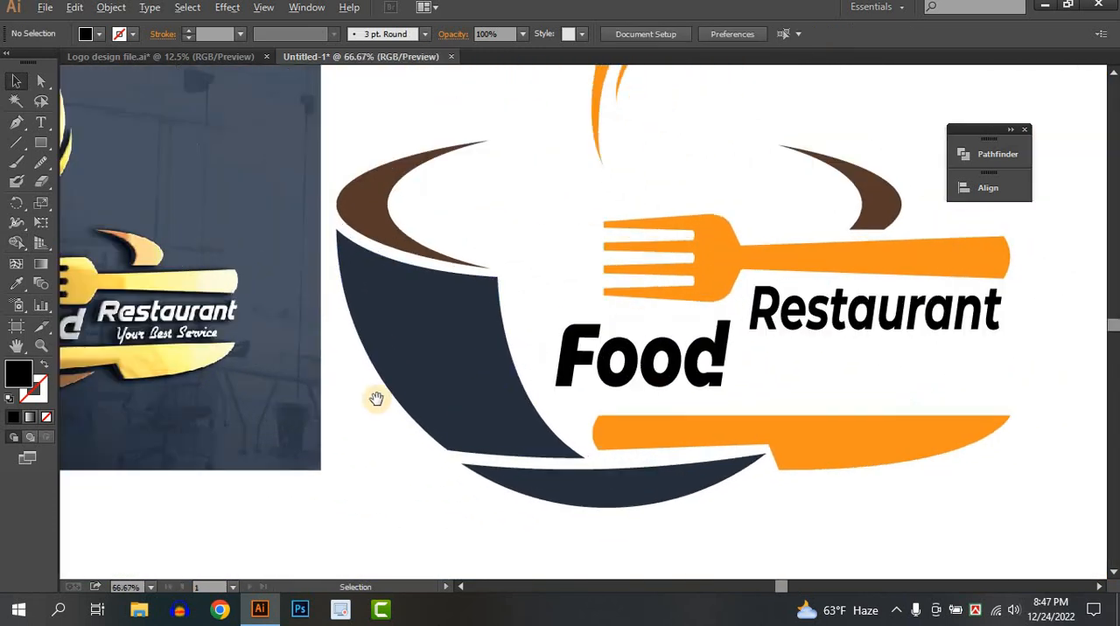
pyautogui.moveTo(377, 400); pyautogui.dragTo(405, 399)
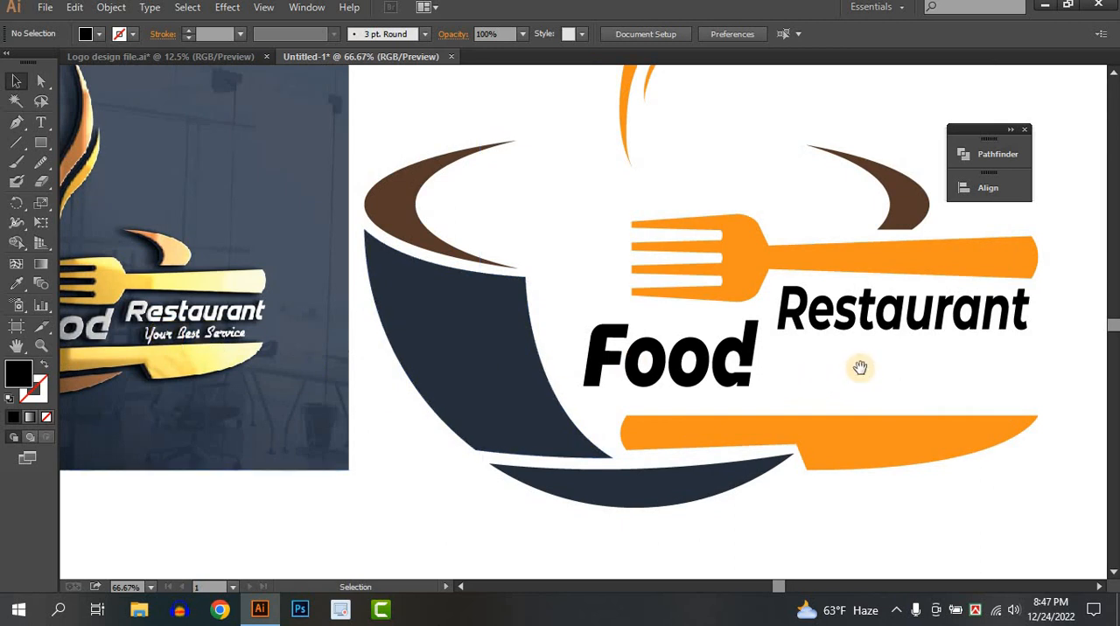
pyautogui.moveTo(857, 370); pyautogui.dragTo(769, 360)
pyautogui.scroll(-1, 805, 365)
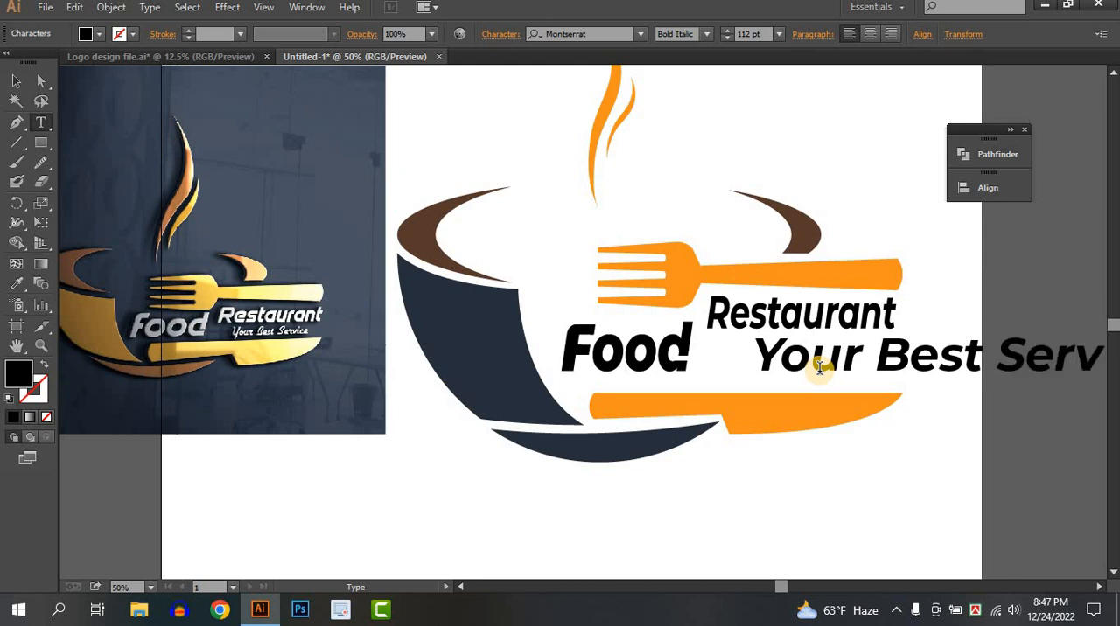
pyautogui.hscroll(2, 820, 368)
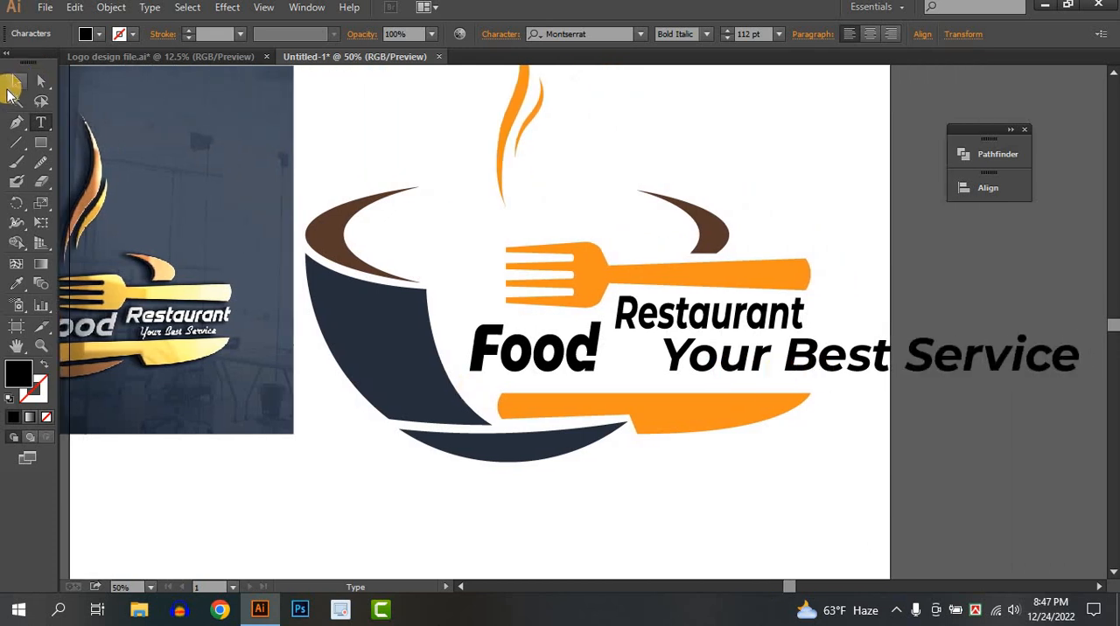
pyautogui.click(15, 82)
# Set the font of the "Your Best Service" tagline to Monotype Corsiva
pyautogui.click(643, 34)
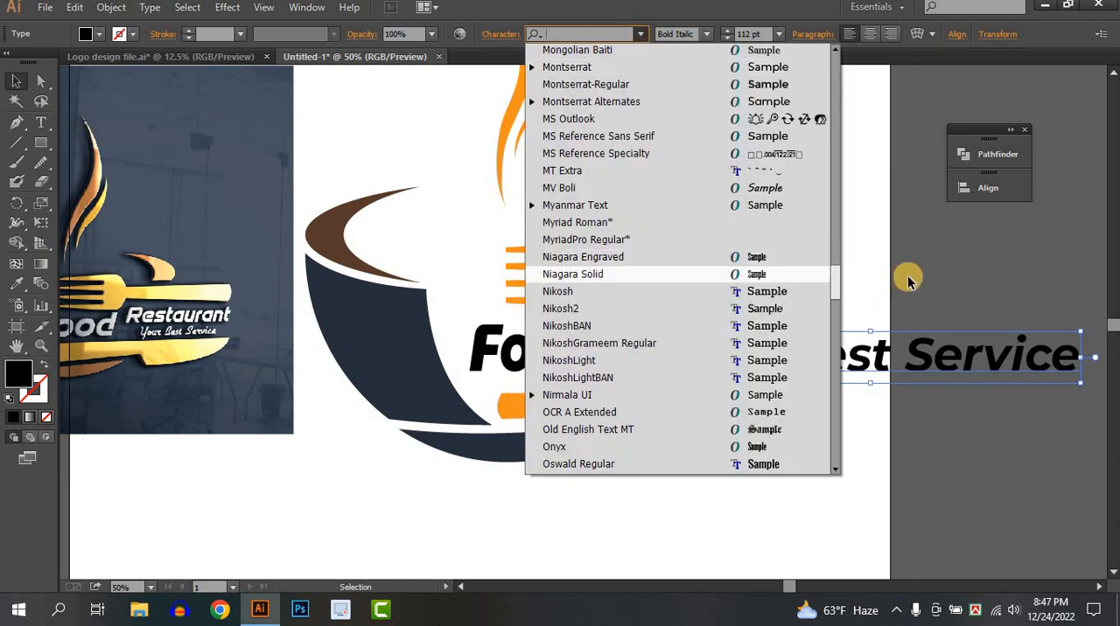
pyautogui.moveTo(835, 282); pyautogui.dragTo(830, 16)
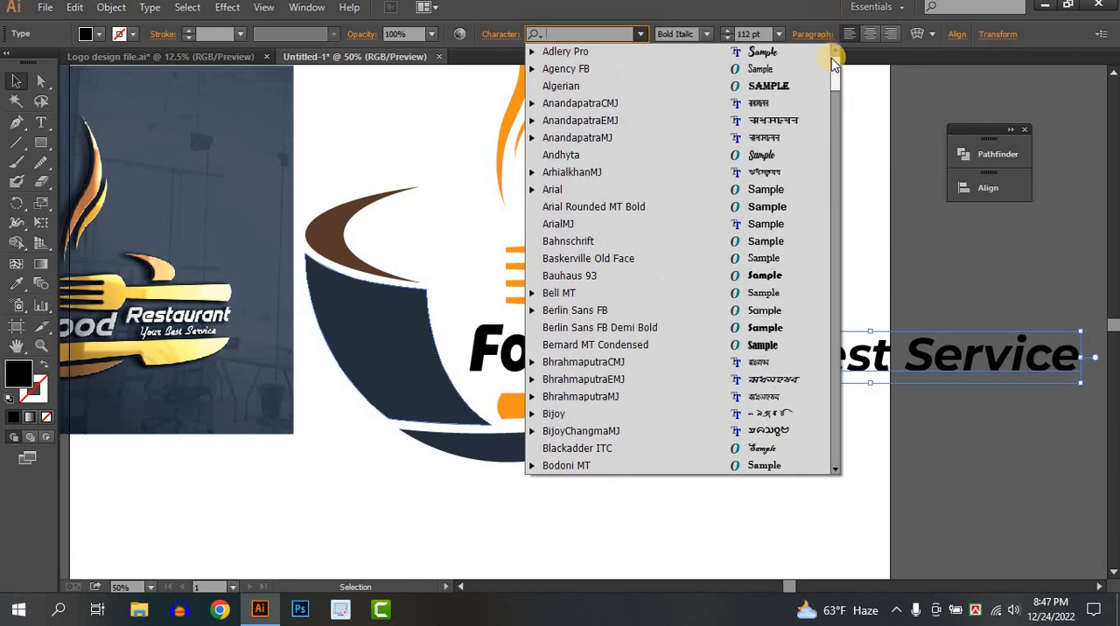
pyautogui.moveTo(831, 57); pyautogui.dragTo(832, 141)
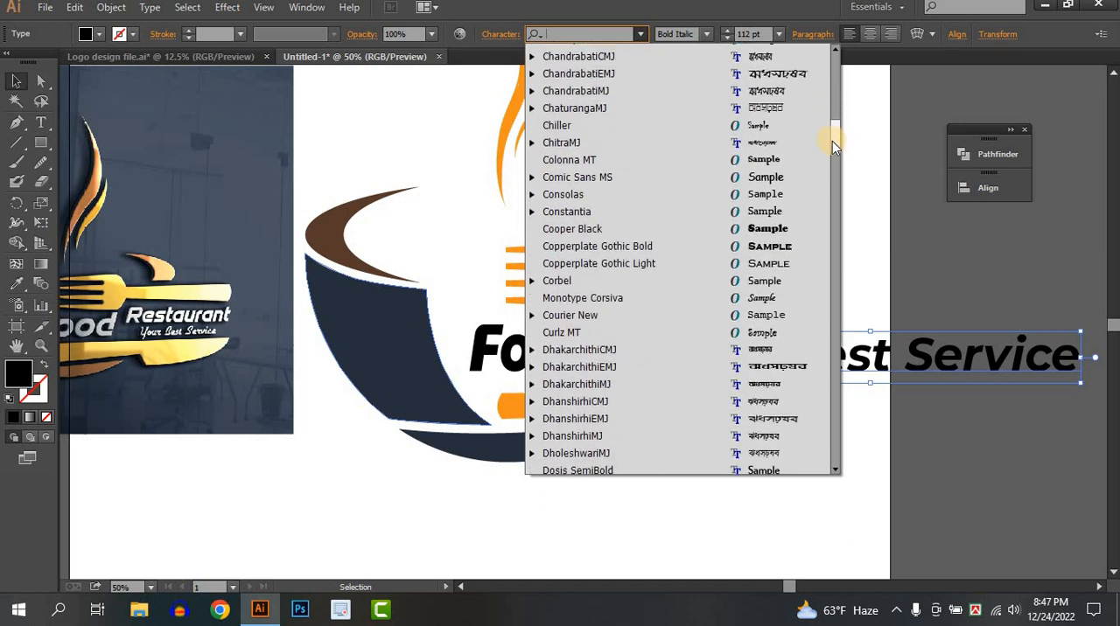
pyautogui.click(770, 297)
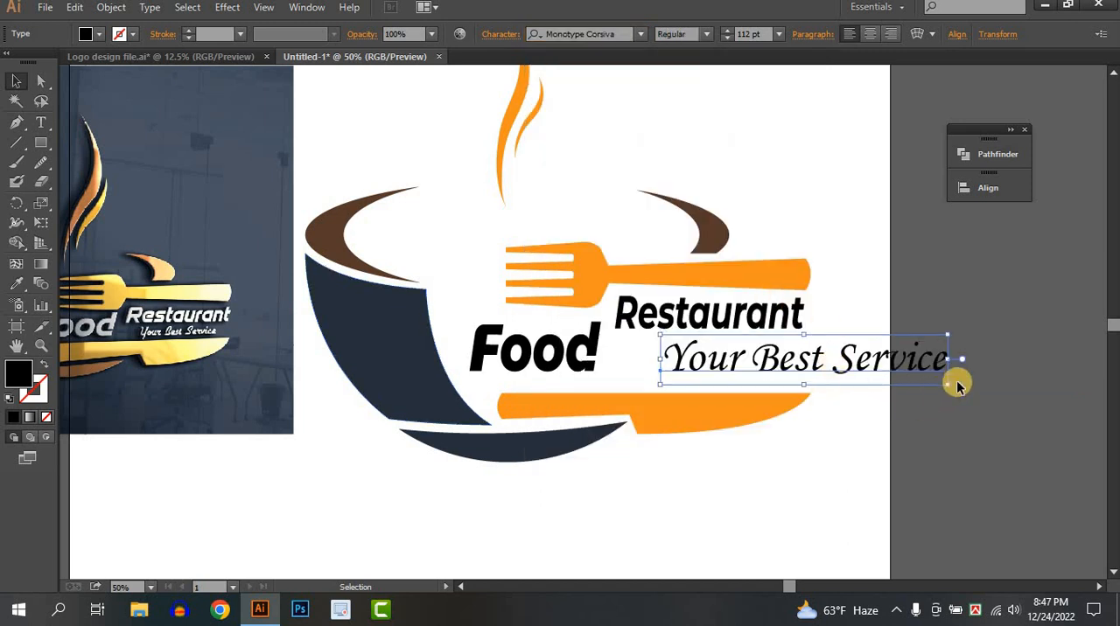
# Scale the tagline down to 43.89 pt and position it just beneath "Restaurant"
pyautogui.moveTo(946, 385); pyautogui.dragTo(796, 355)
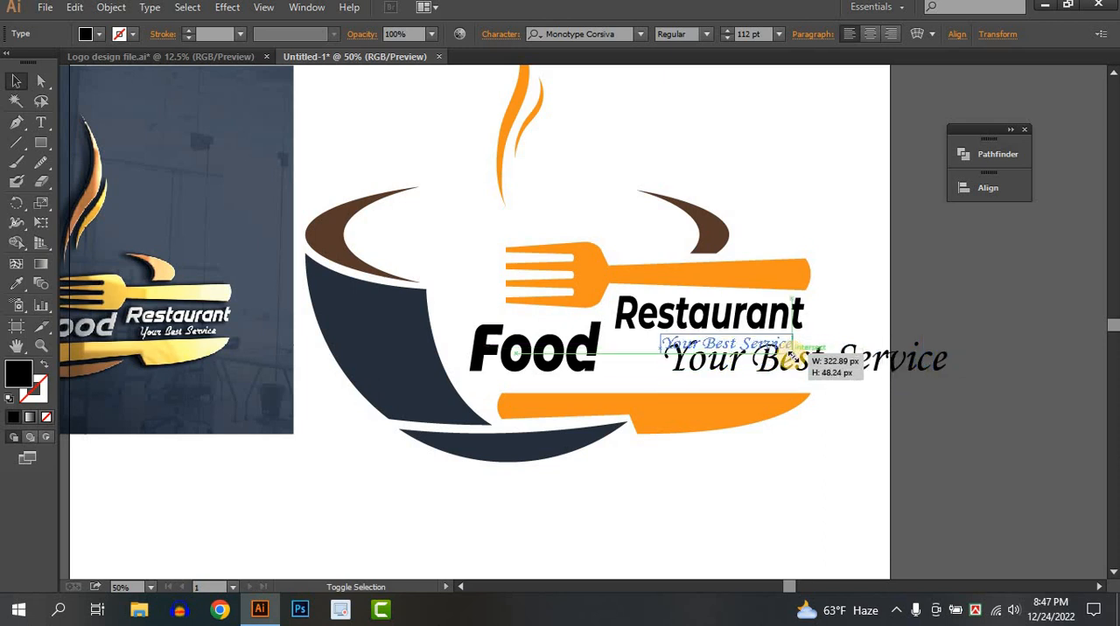
pyautogui.click(882, 355)
pyautogui.moveTo(713, 348)
pyautogui.mouseDown()
pyautogui.moveTo(708, 371)
pyautogui.moveTo(713, 352)
pyautogui.mouseUp()
# Move the knife slightly up toward the tagline and compress the dark bowl and base pieces vertically from below
pyautogui.moveTo(720, 411); pyautogui.dragTo(723, 398)
pyautogui.click(456, 498)
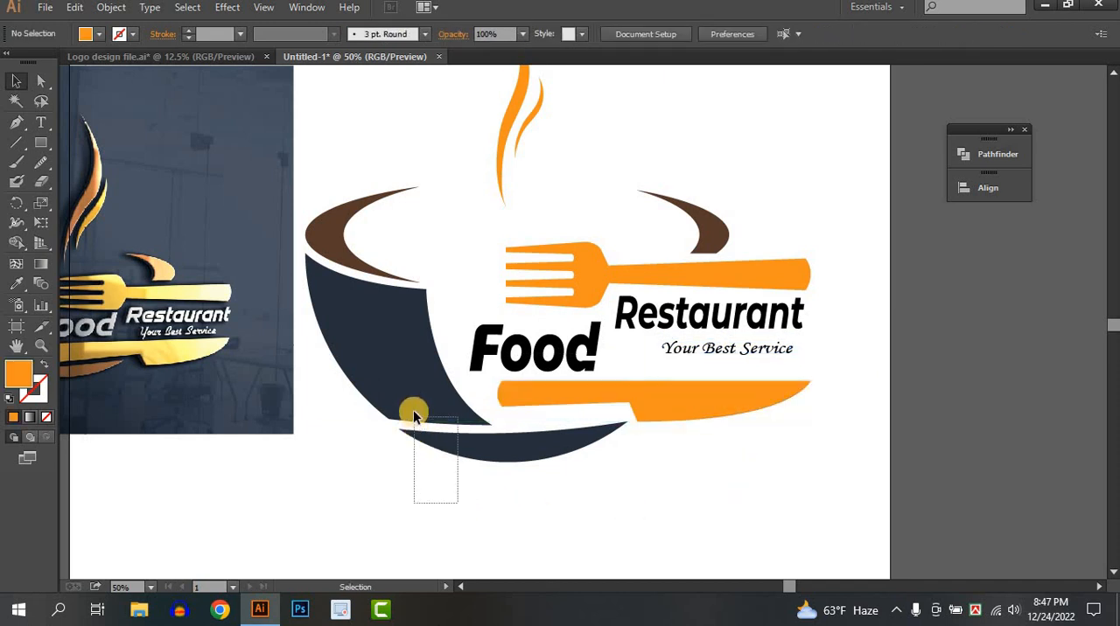
pyautogui.moveTo(414, 417); pyautogui.dragTo(415, 418)
pyautogui.moveTo(465, 460); pyautogui.dragTo(471, 452)
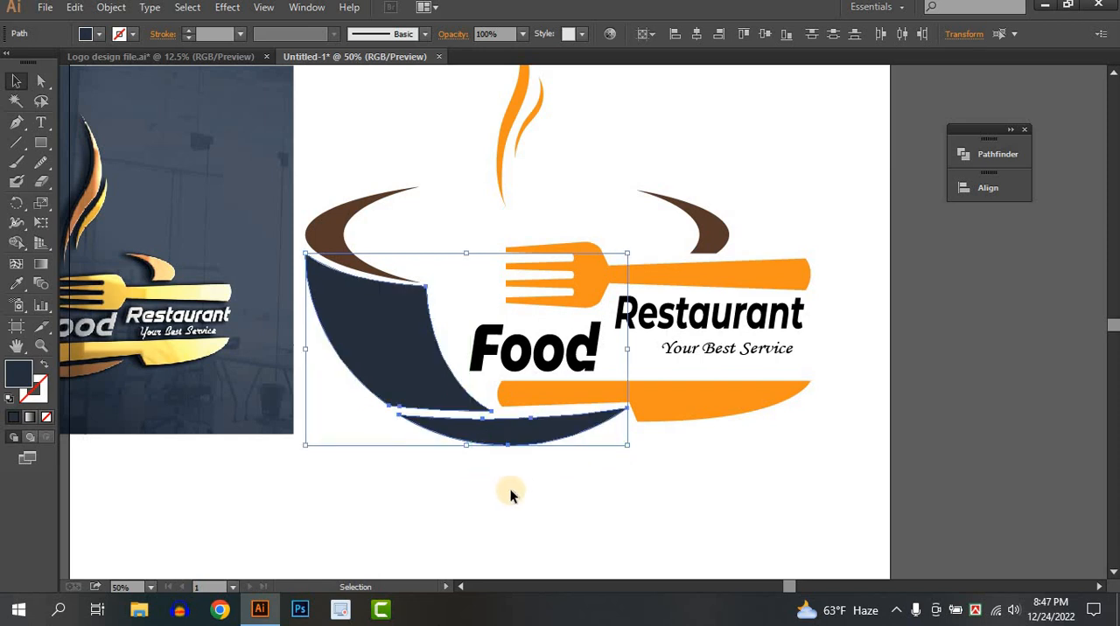
pyautogui.click(726, 429)
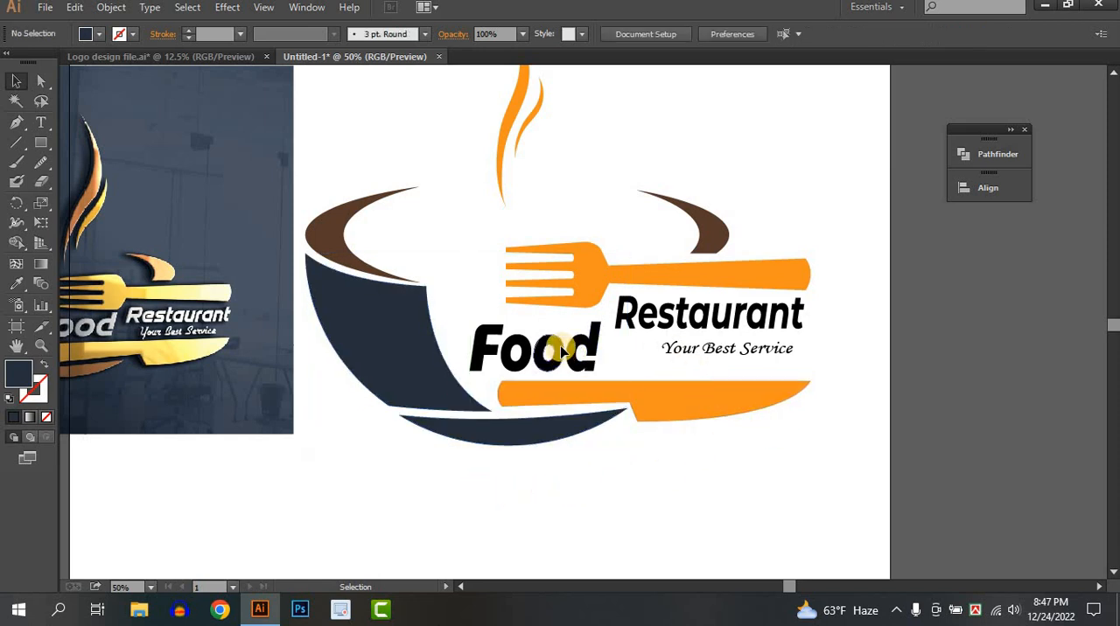
# Nudge the "Food" lettering and the knife slightly upward to tighten their spacing
pyautogui.moveTo(562, 353); pyautogui.dragTo(560, 345)
pyautogui.moveTo(666, 414); pyautogui.dragTo(670, 409)
pyautogui.click(718, 471)
# Move the tagline slightly left beneath "Restaurant" and enlarge it to 60.27 pt
pyautogui.moveTo(719, 350); pyautogui.dragTo(700, 354)
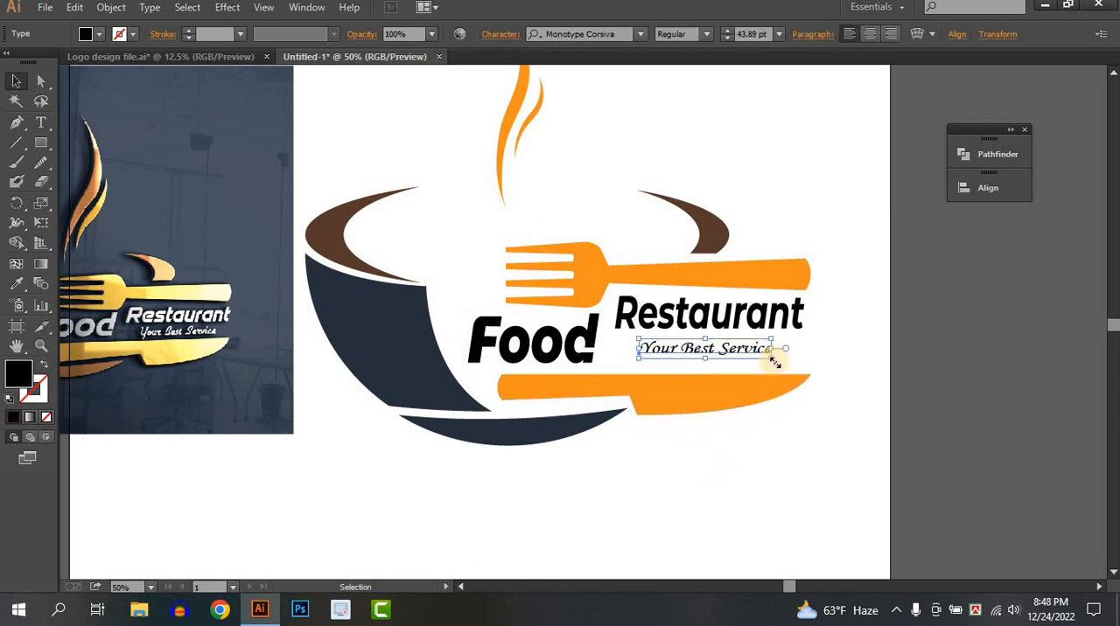
pyautogui.moveTo(782, 367); pyautogui.dragTo(790, 369)
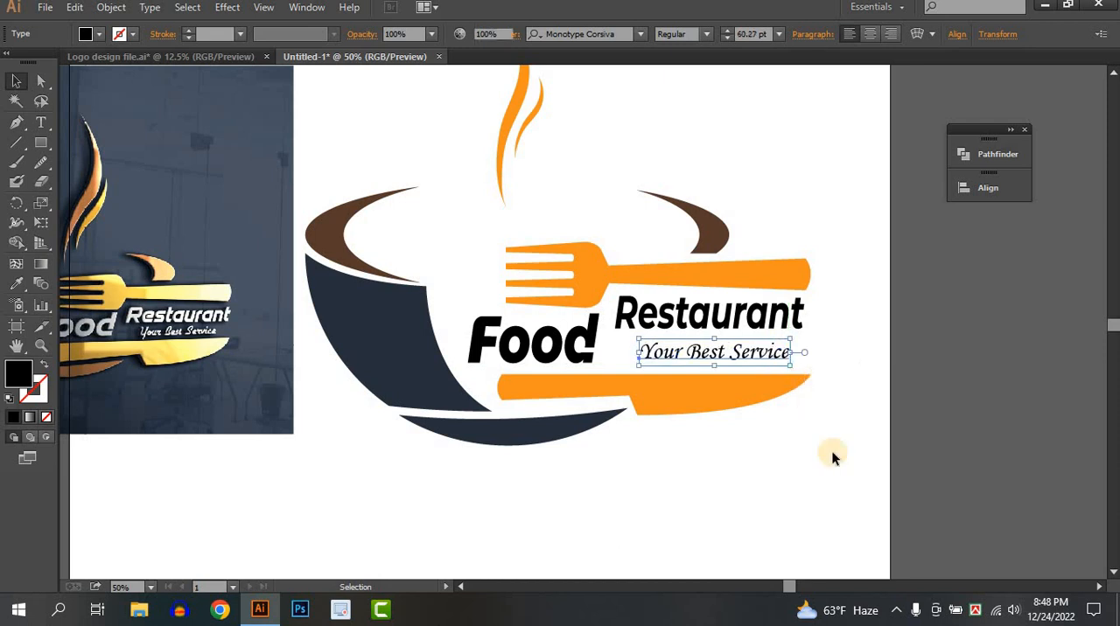
pyautogui.click(832, 456)
# Move the reference image off the artboard to the left of the logo
pyautogui.scroll(-1, 833, 456)
pyautogui.moveTo(778, 493); pyautogui.dragTo(842, 445)
pyautogui.scroll(-1, 842, 444)
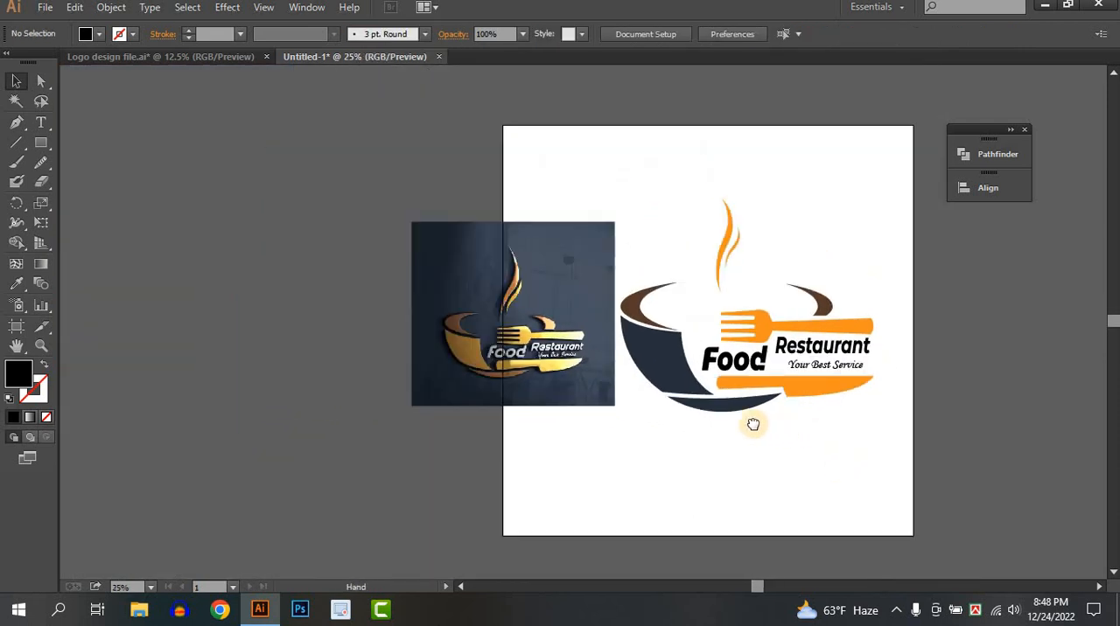
pyautogui.moveTo(753, 424); pyautogui.dragTo(614, 401)
pyautogui.moveTo(326, 317); pyautogui.dragTo(195, 319)
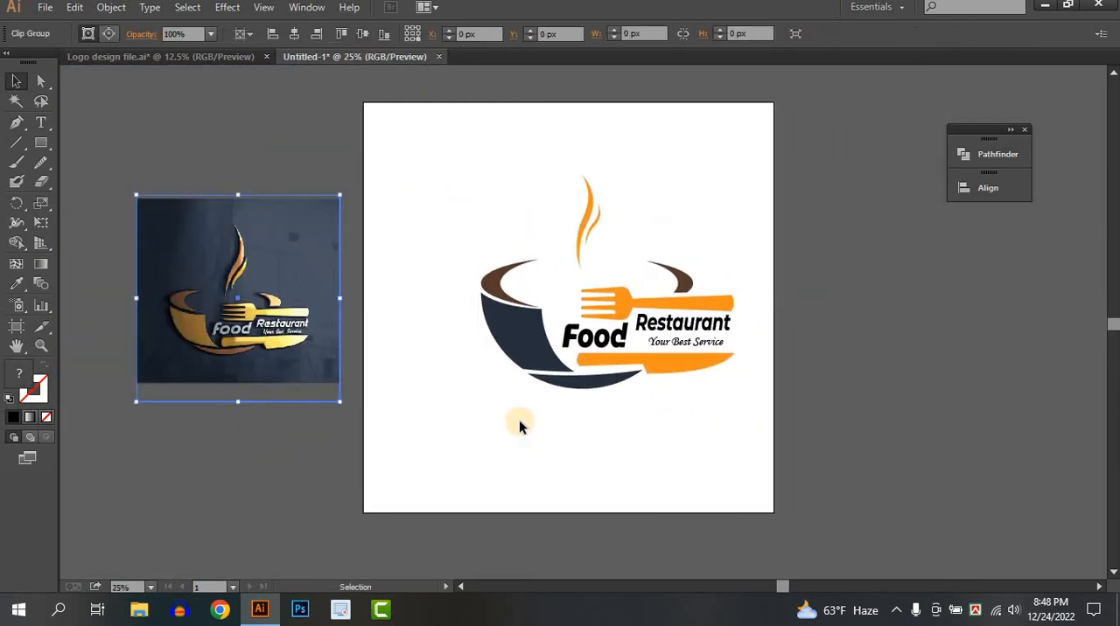
# Group all the logo artwork, lettering and tagline together and move the logo slightly left and down on the artboard
pyautogui.moveTo(434, 166); pyautogui.dragTo(878, 454)
pyautogui.press('a')
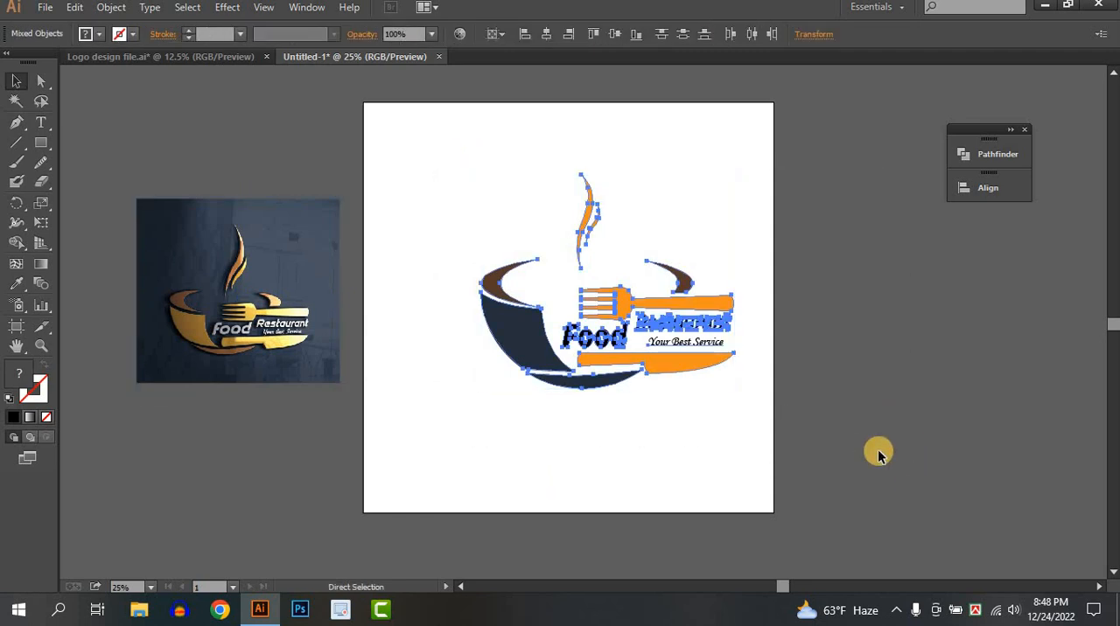
pyautogui.press('v')
pyautogui.moveTo(672, 325); pyautogui.dragTo(641, 347)
pyautogui.click(896, 365)
pyautogui.click(594, 346)
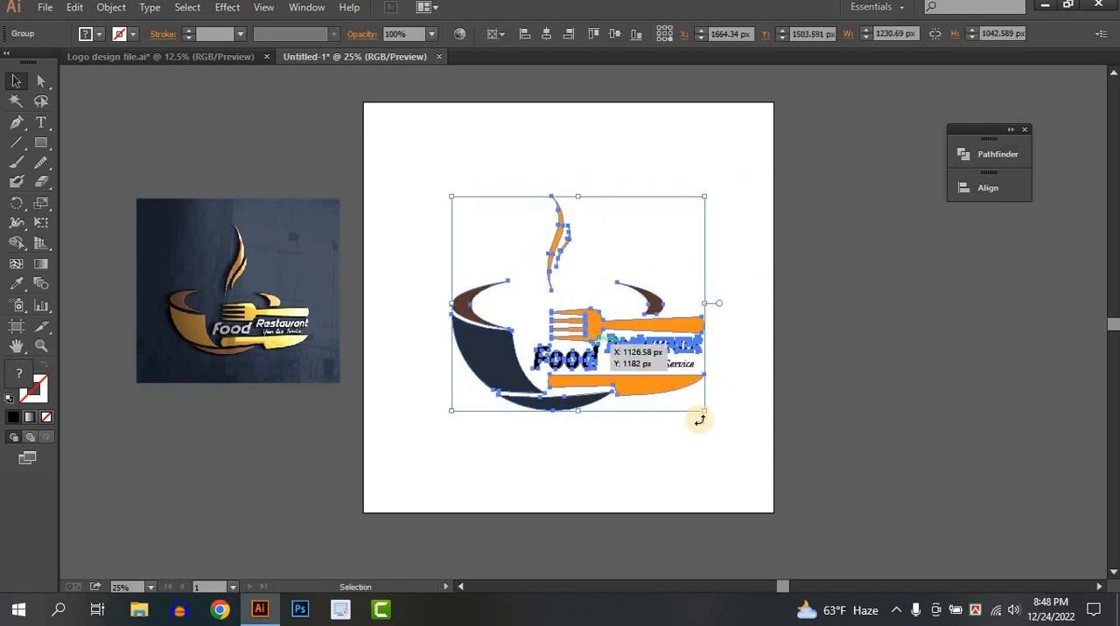
# Centre the grouped logo horizontally and vertically relative to the artboard
pyautogui.click(495, 33)
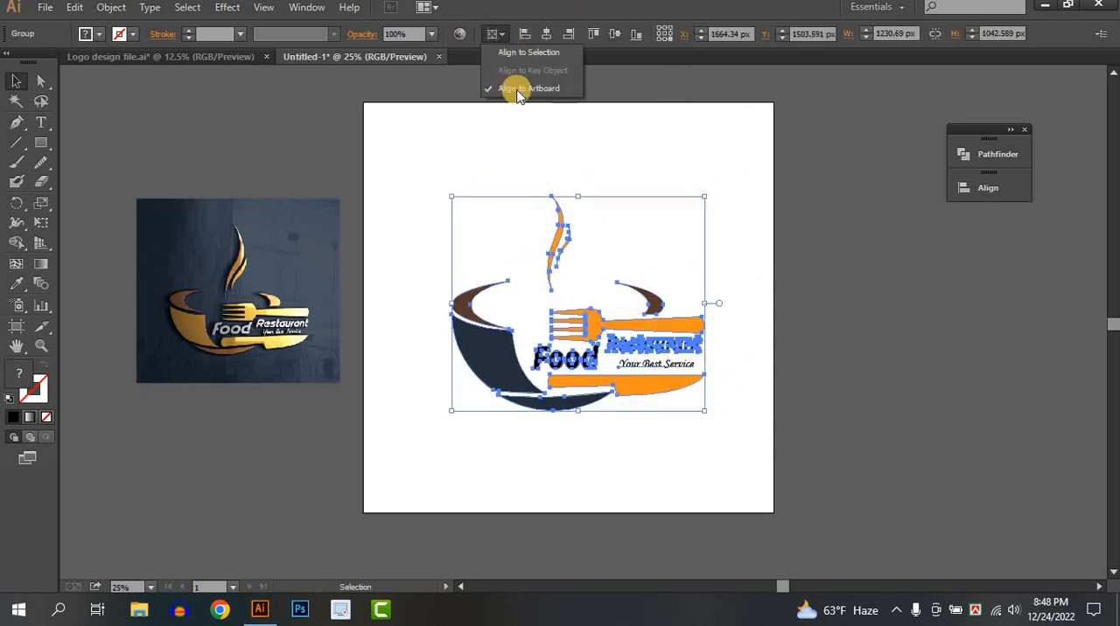
pyautogui.click(525, 88)
pyautogui.click(545, 33)
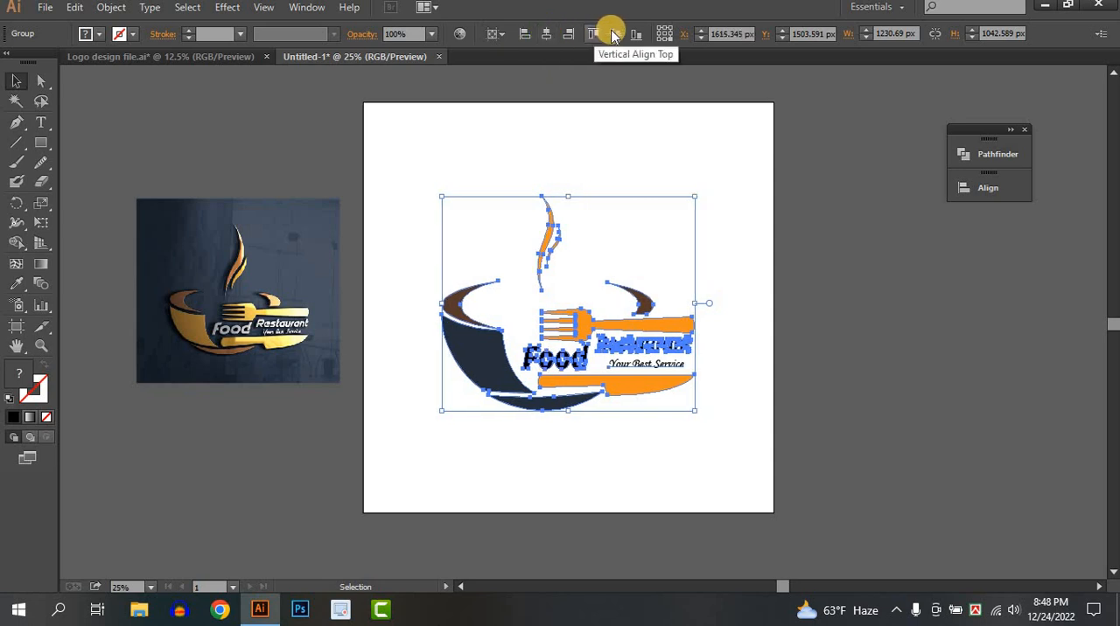
pyautogui.click(614, 33)
pyautogui.click(848, 411)
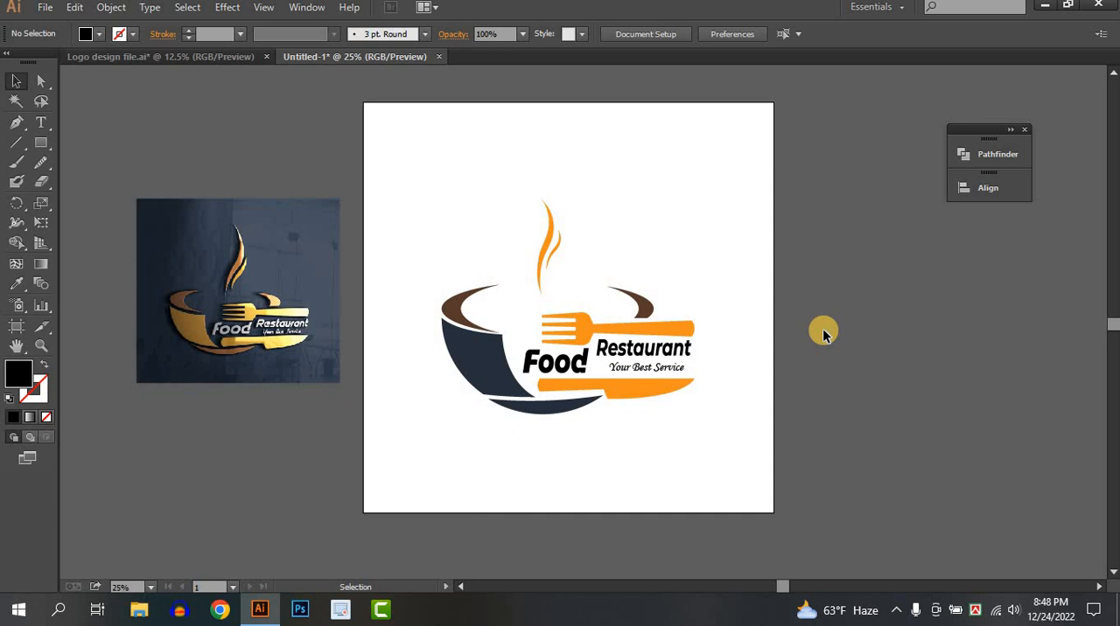
pyautogui.click(896, 610)
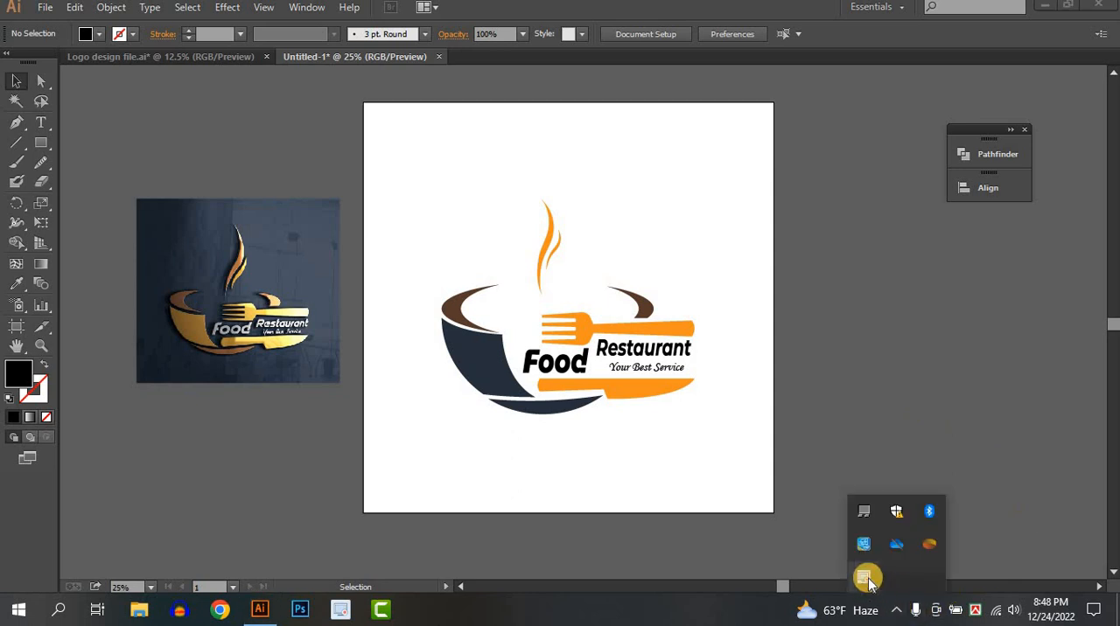
pyautogui.click(866, 578)
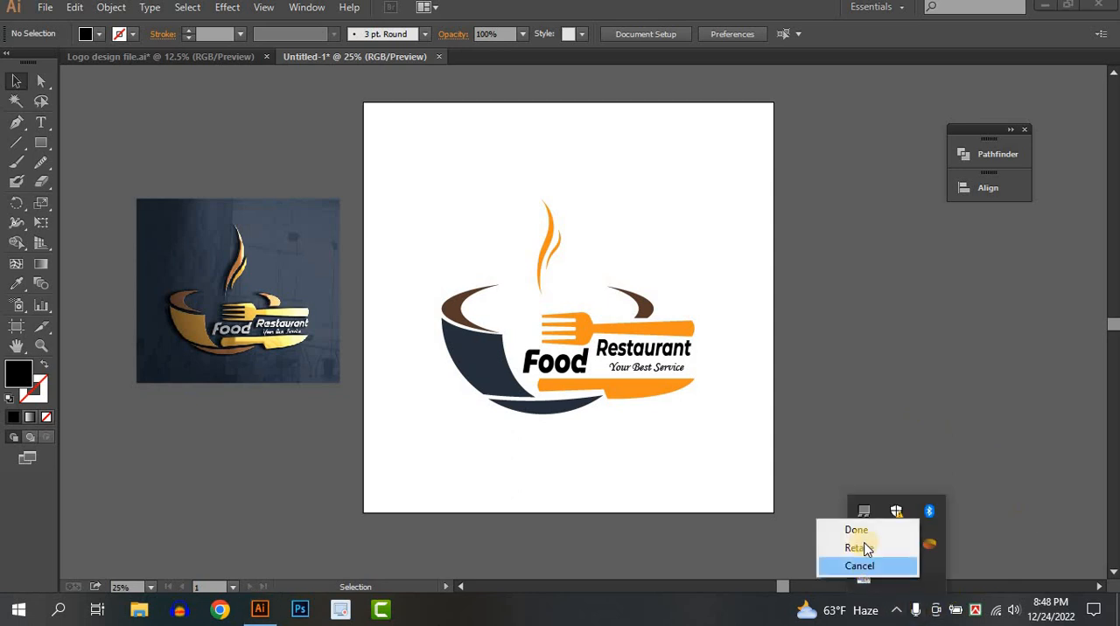